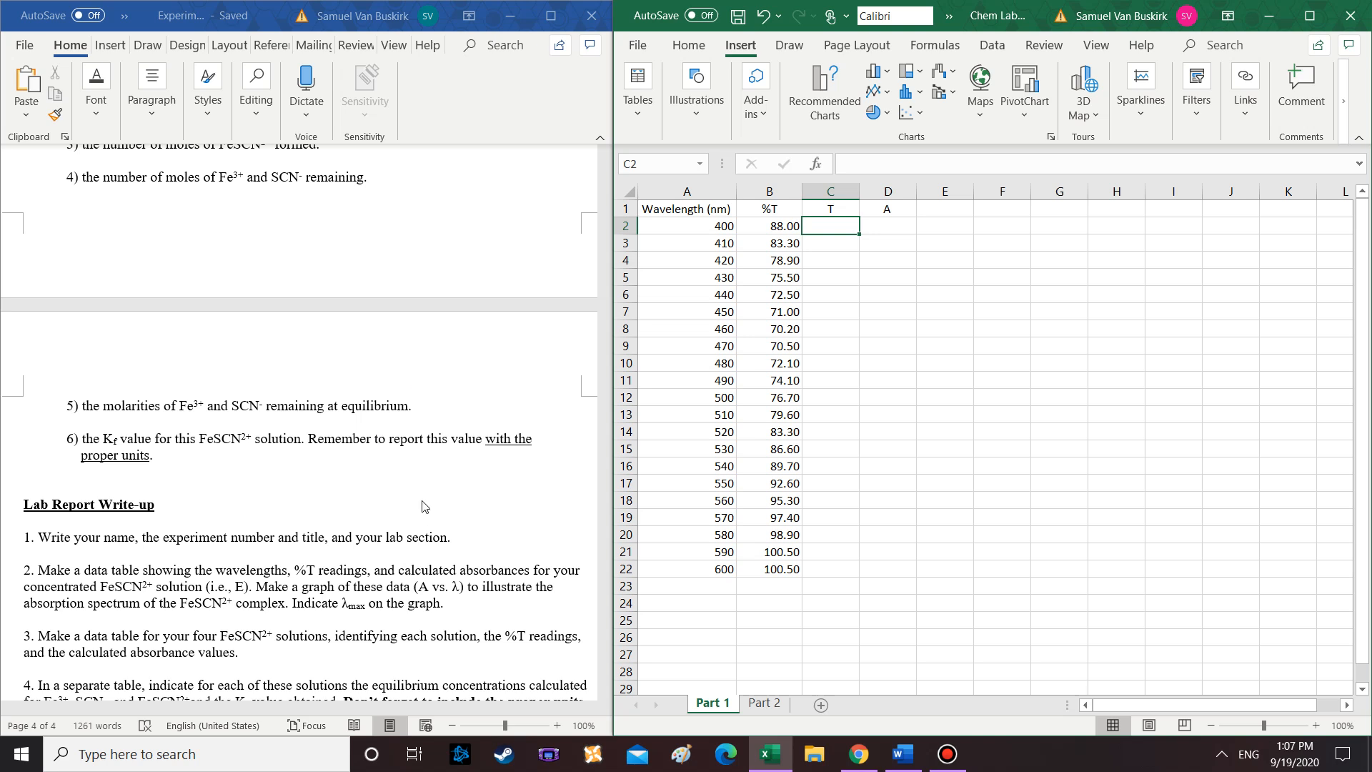
Read the Lab Report Write-up instructions in the document and examine the %T readings in the worksheet
scroll(423, 507, down, 1)
scroll(423, 507, down, 2)
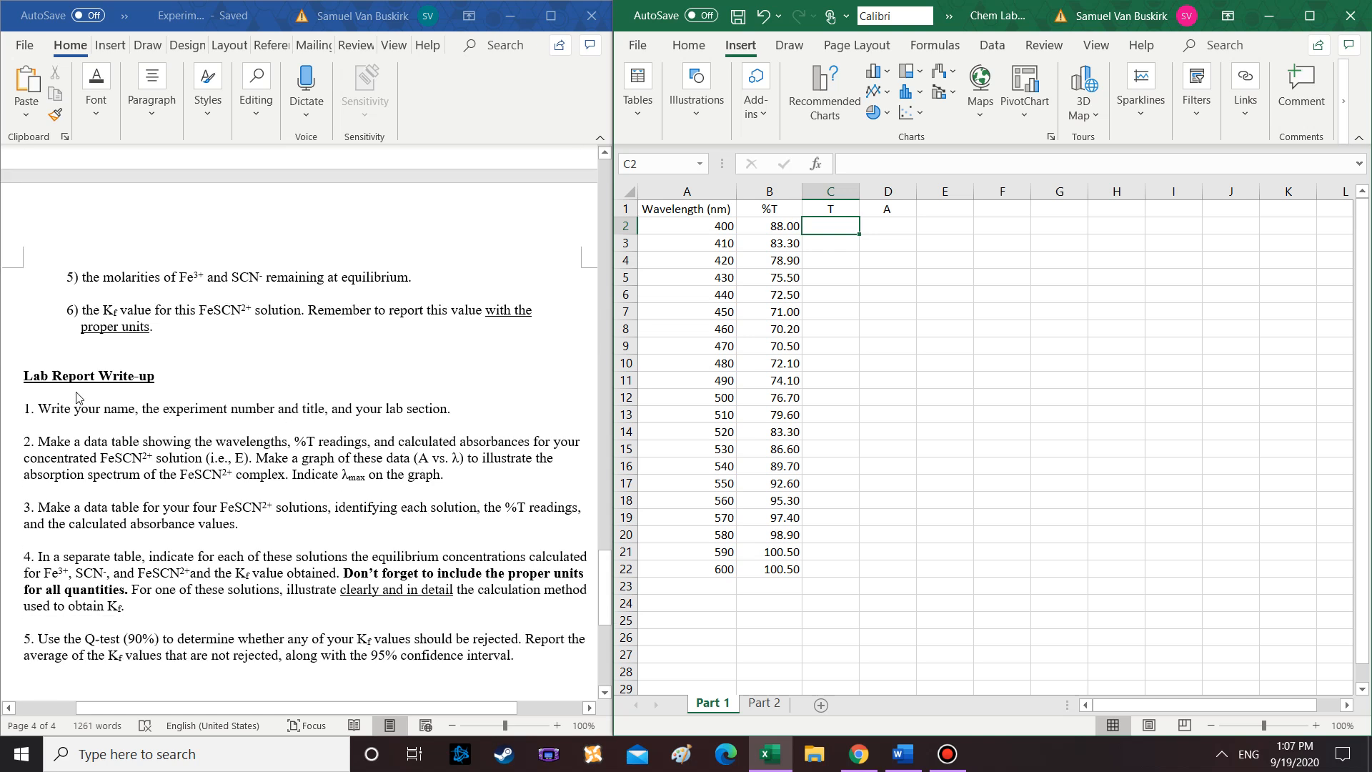
scroll(52, 405, down, 2)
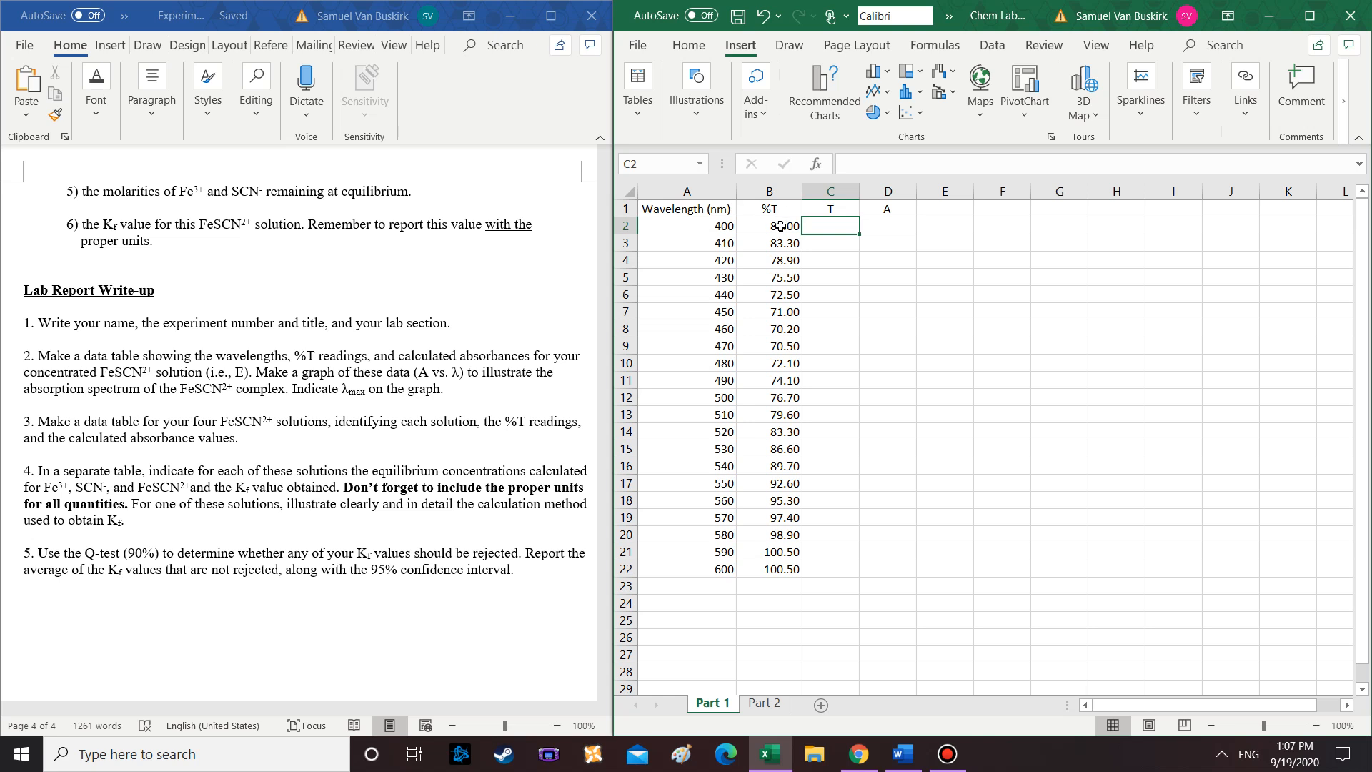
drag(772, 227, 789, 571)
click(831, 230)
click(785, 222)
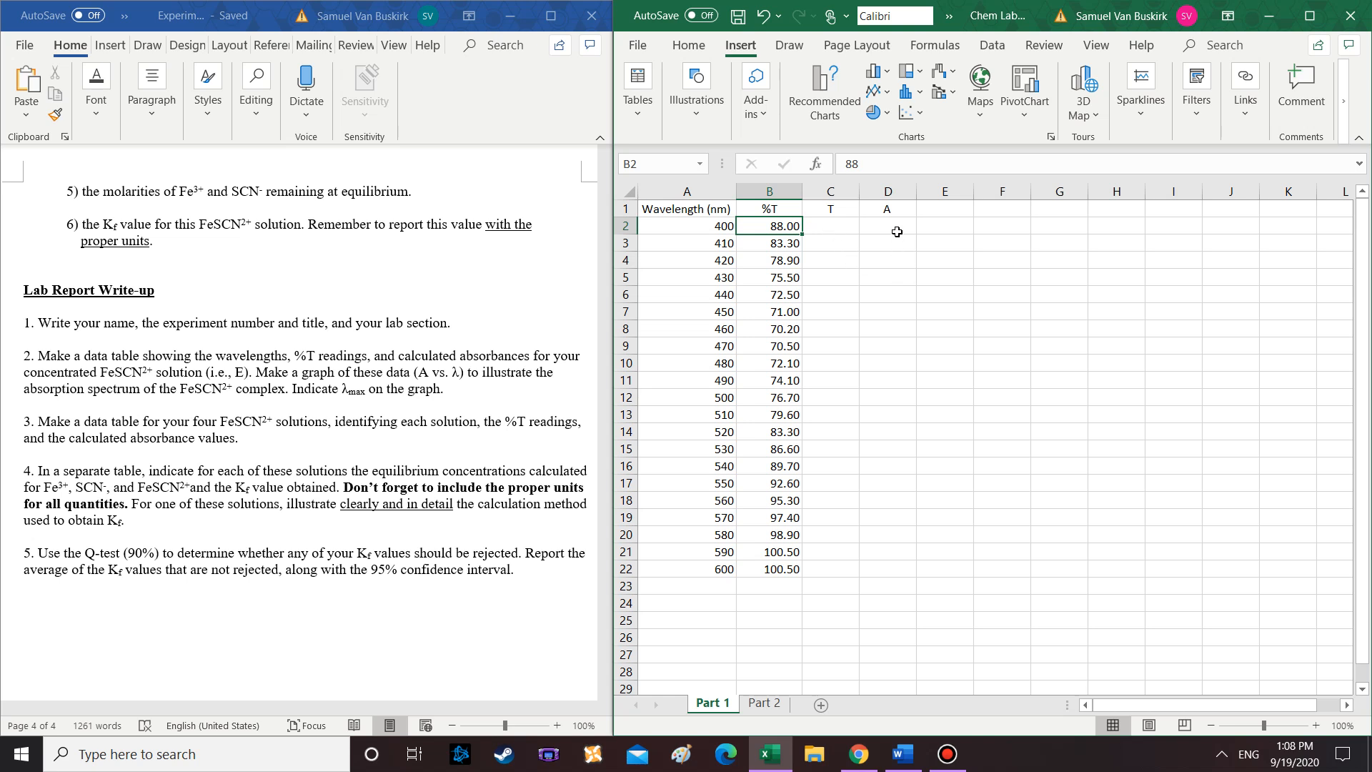
click(944, 212)
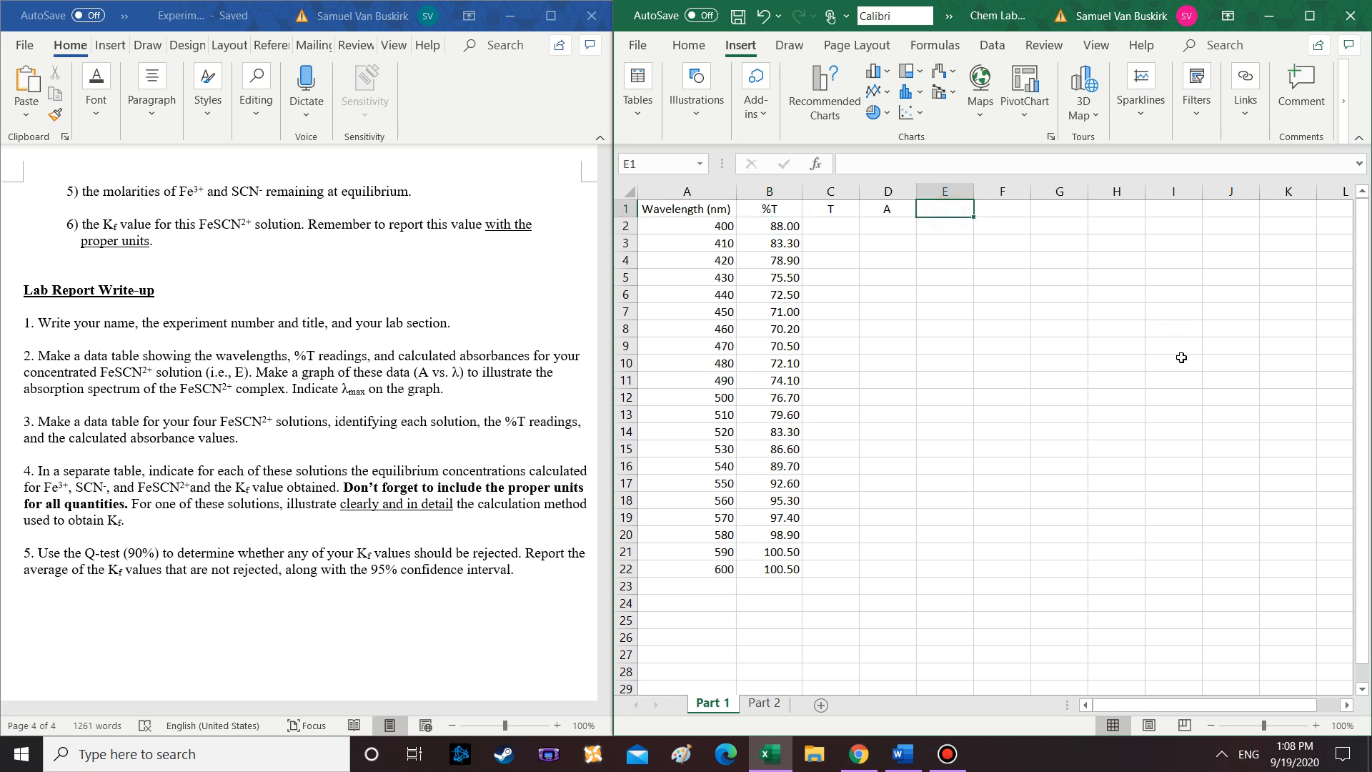
text(-log)
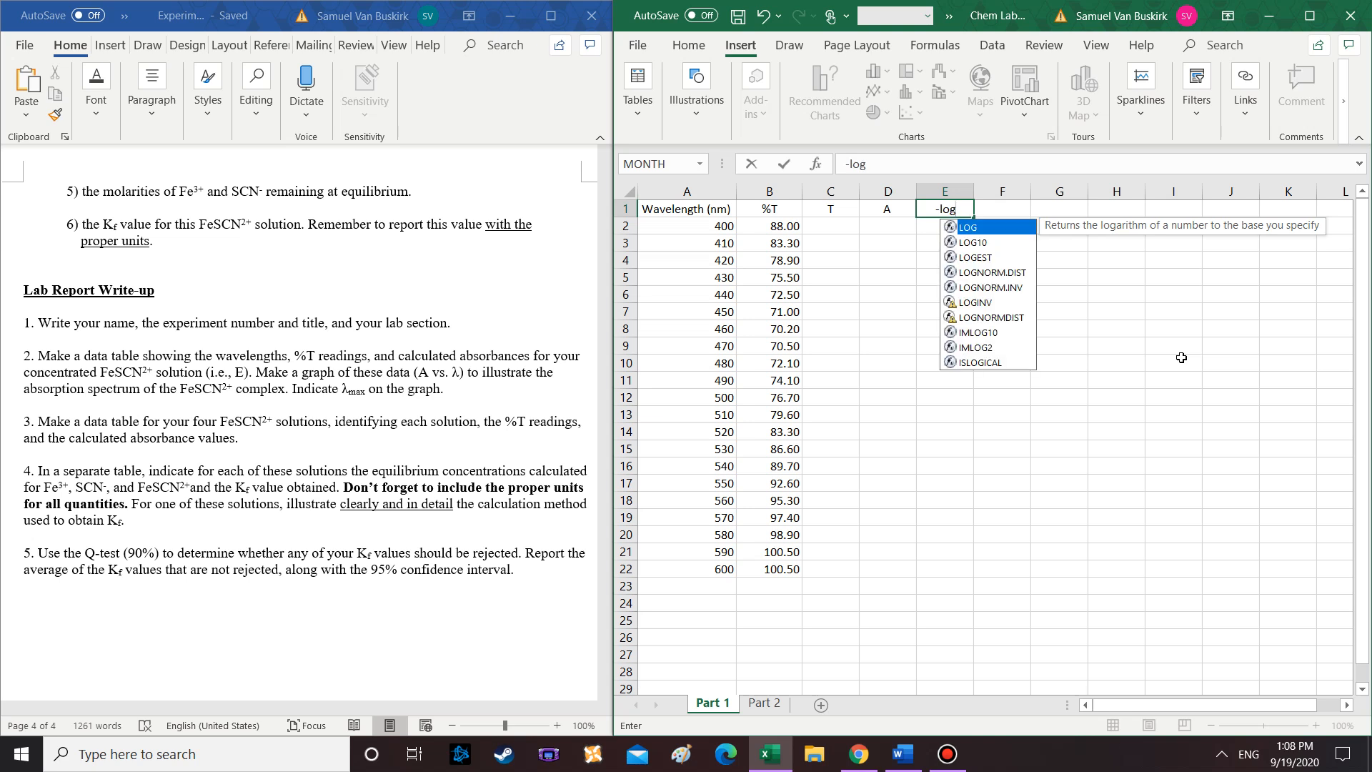
text((T))
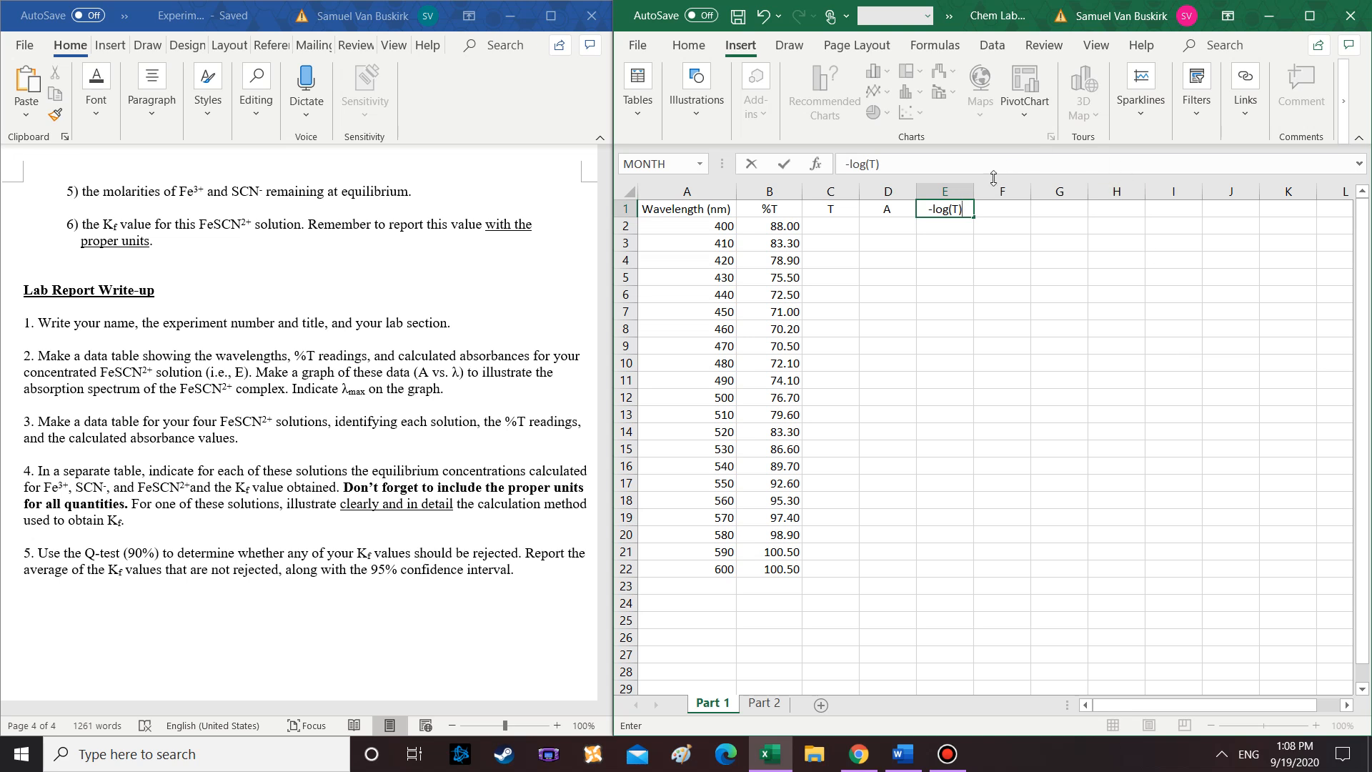
key(Escape)
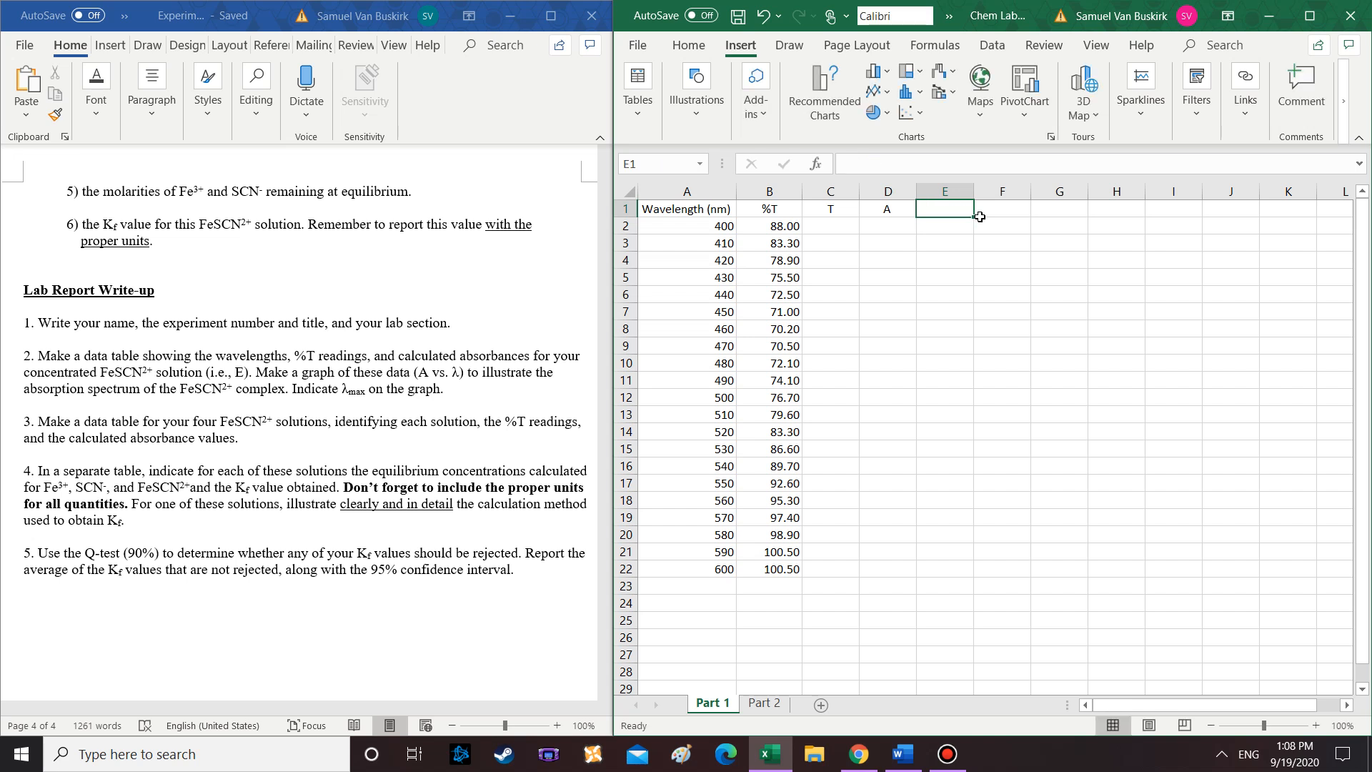
Calculate the transmittance for 400 nm in cell C2 with the formula =B2/100
click(829, 228)
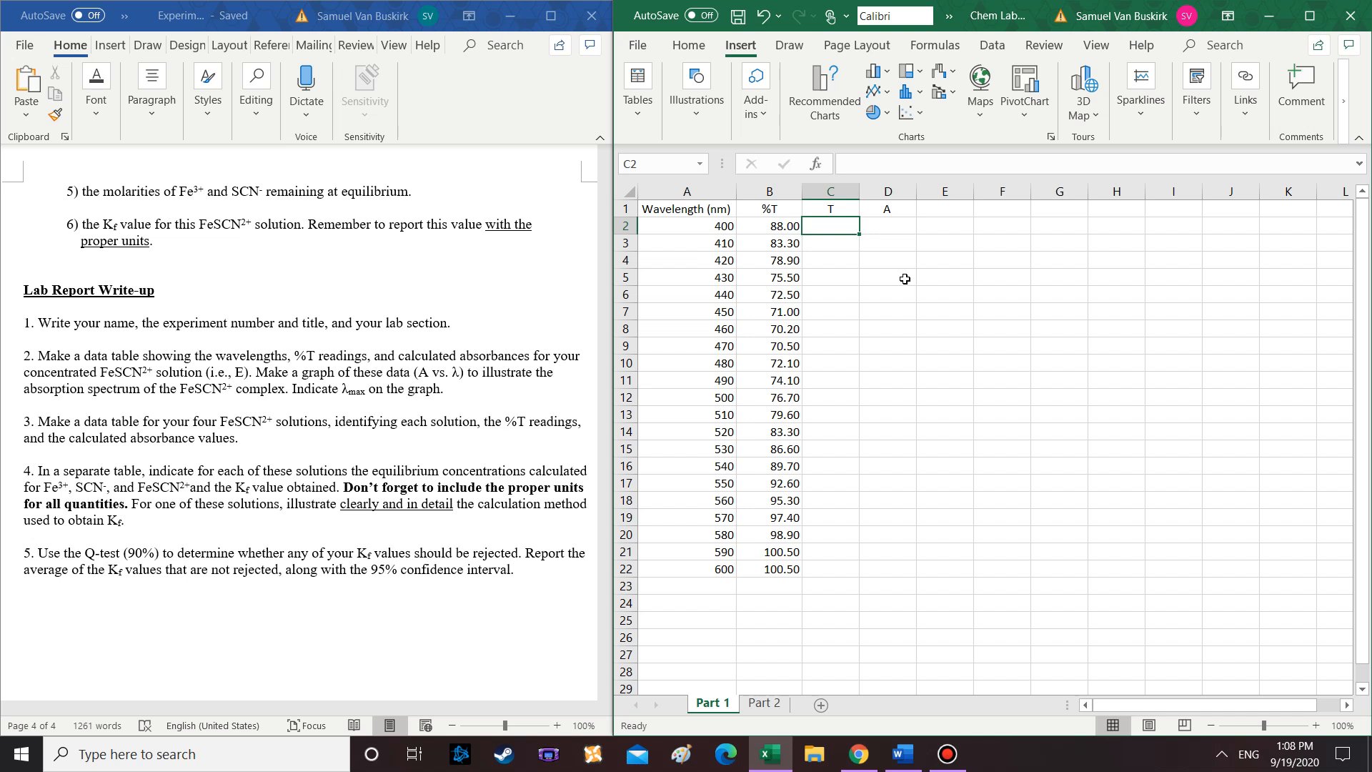
text(=)
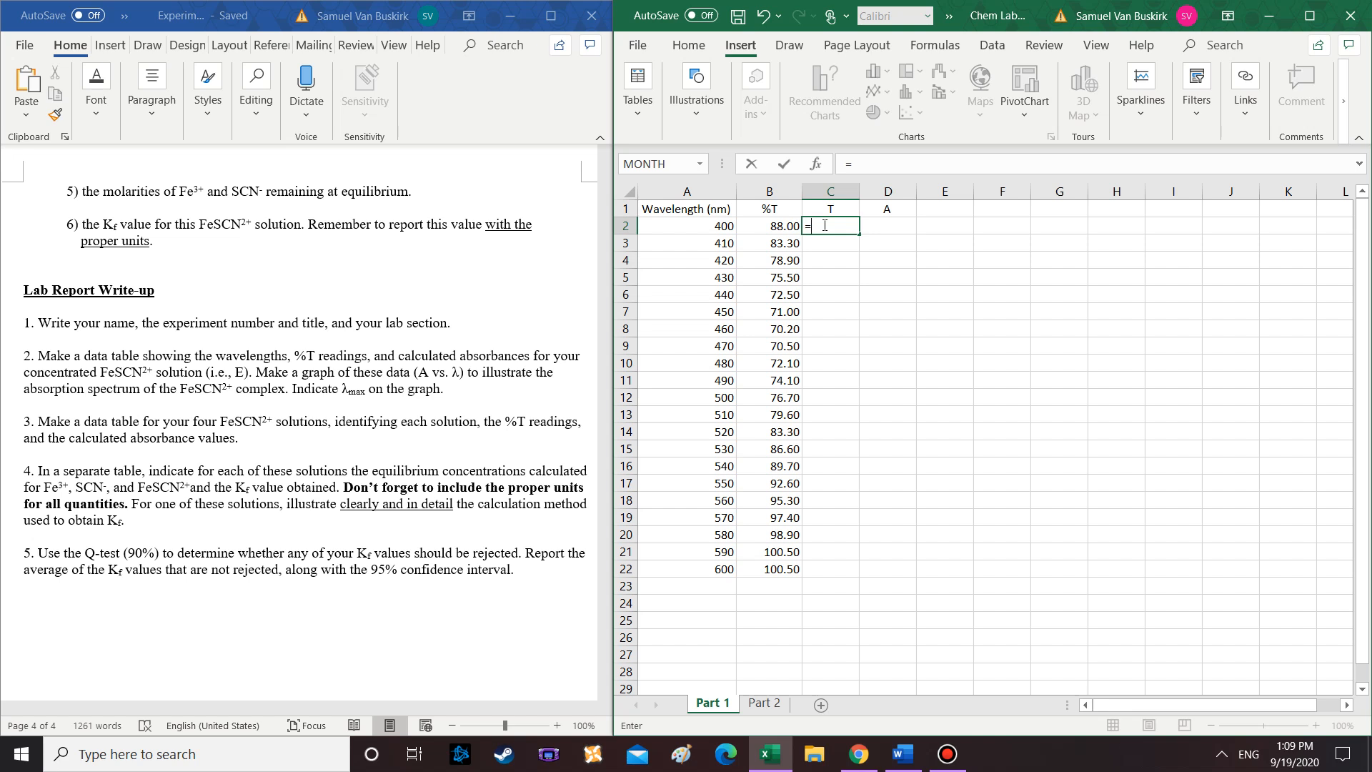
click(778, 226)
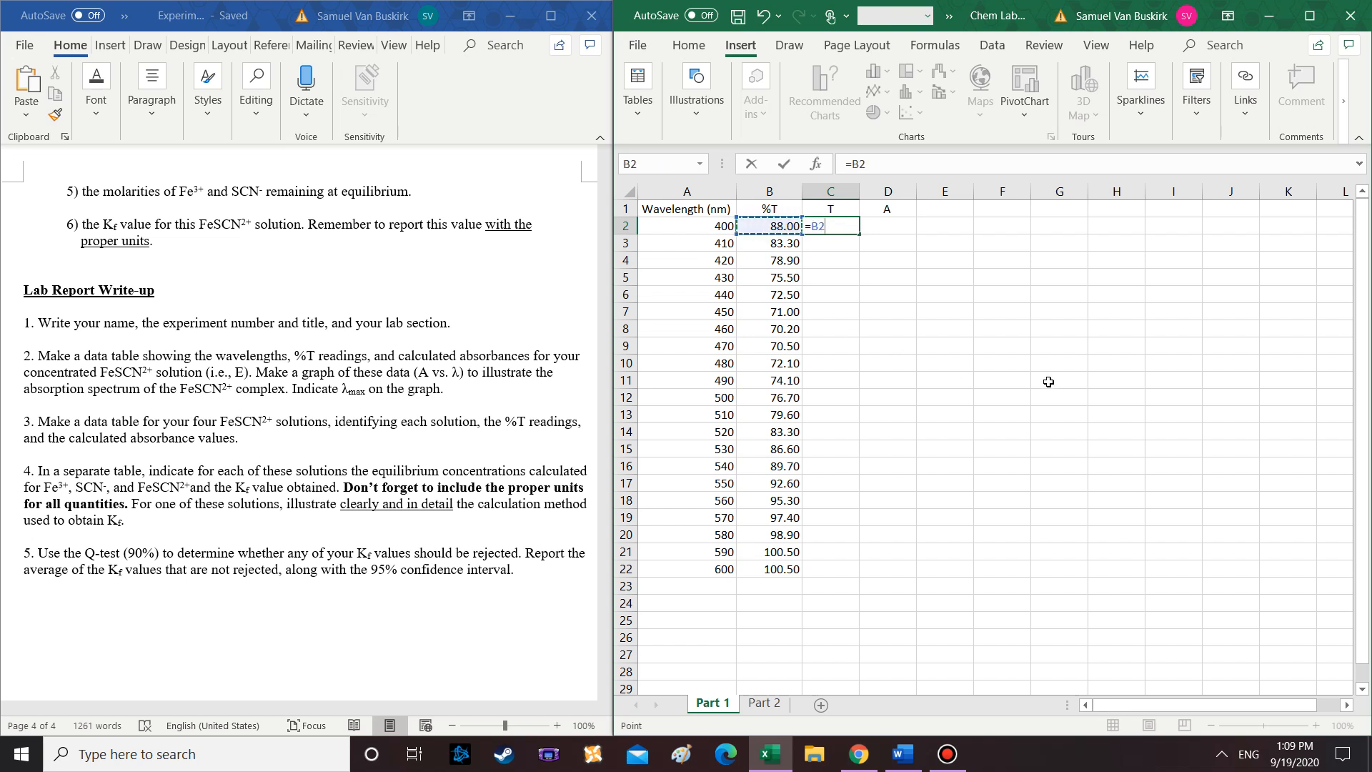
text(/100)
key(Return)
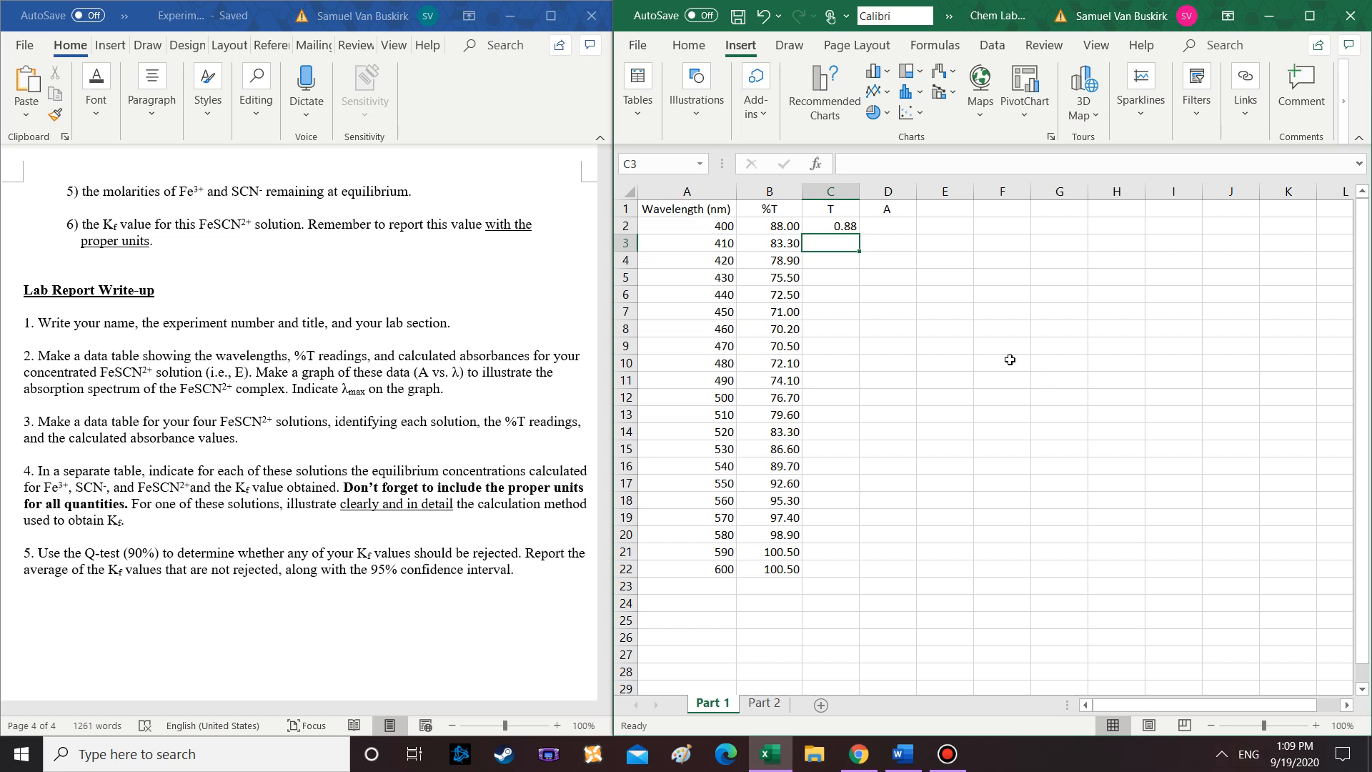
Calculate the absorbance for 400 nm in cell D2 with the formula =-LOG(C2)
click(892, 226)
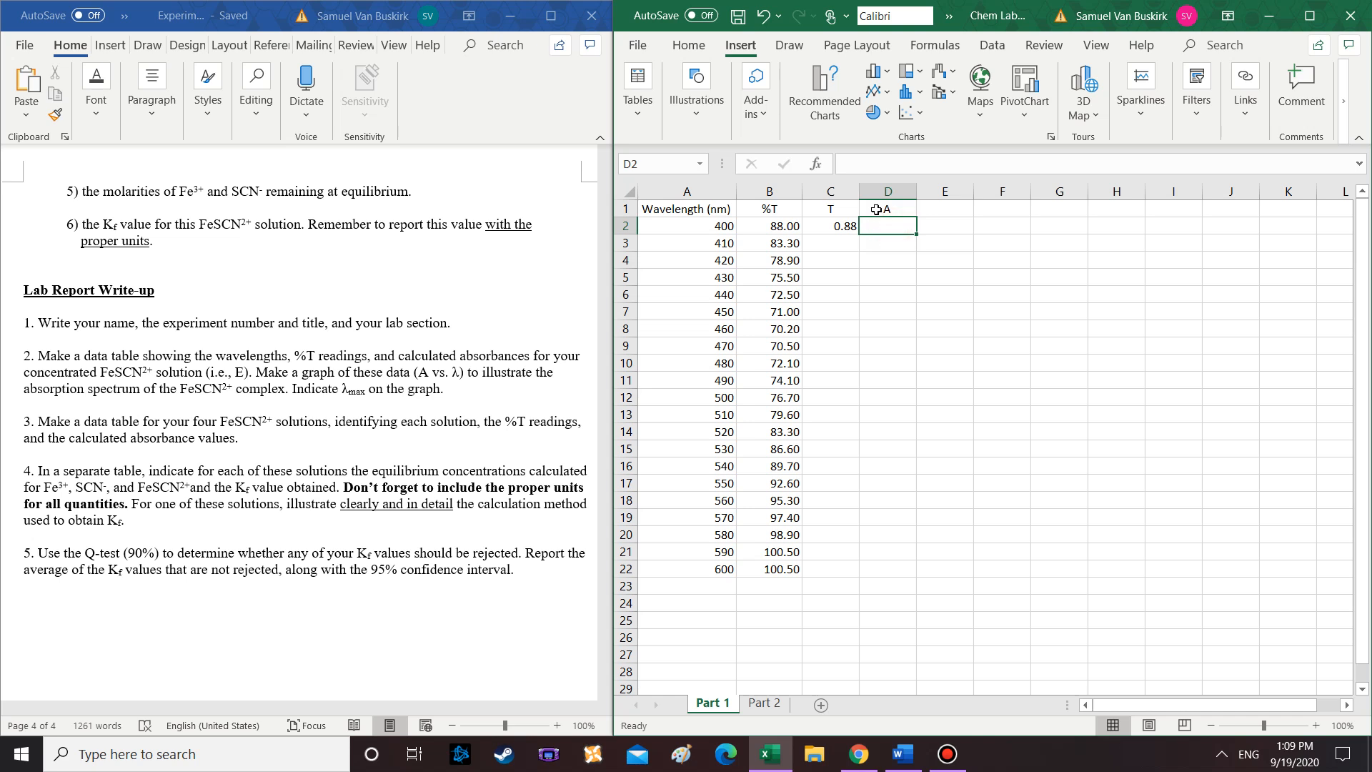
text(=)
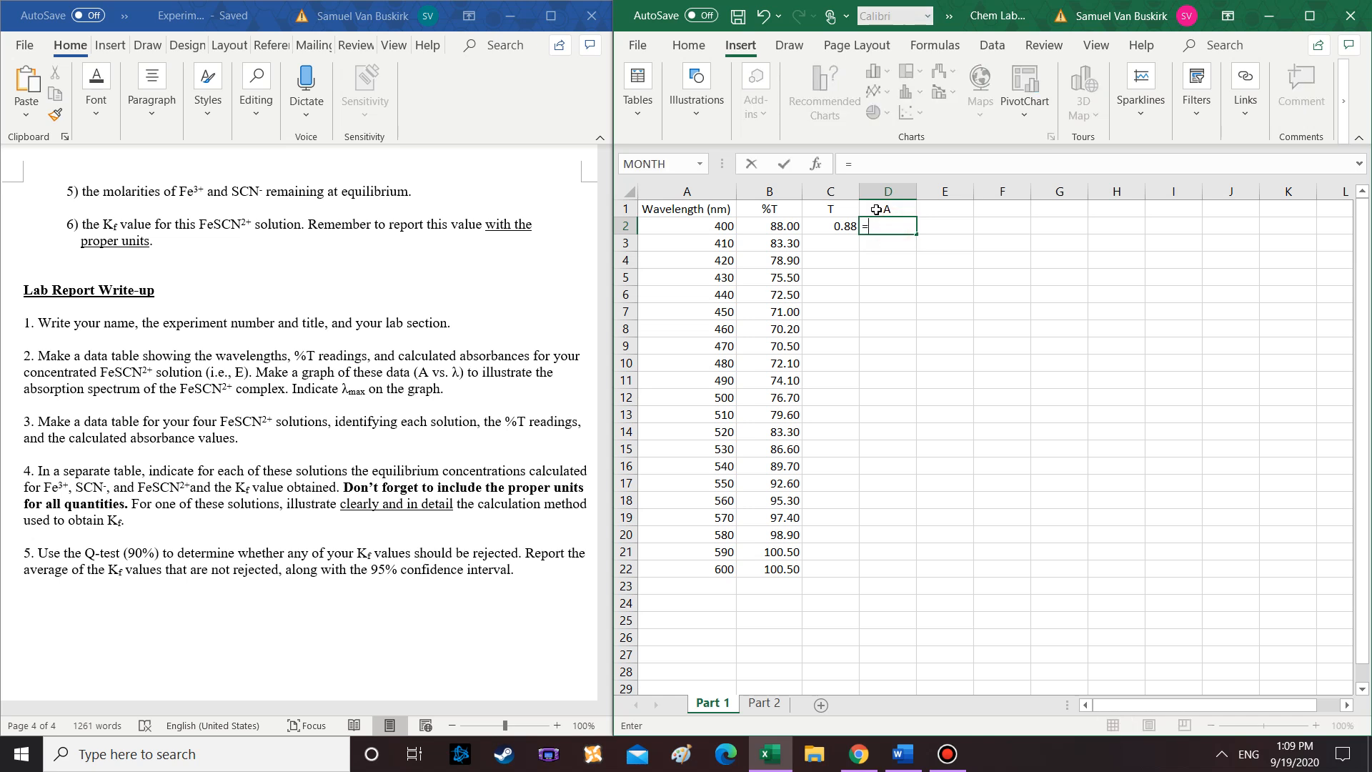
text(-log)
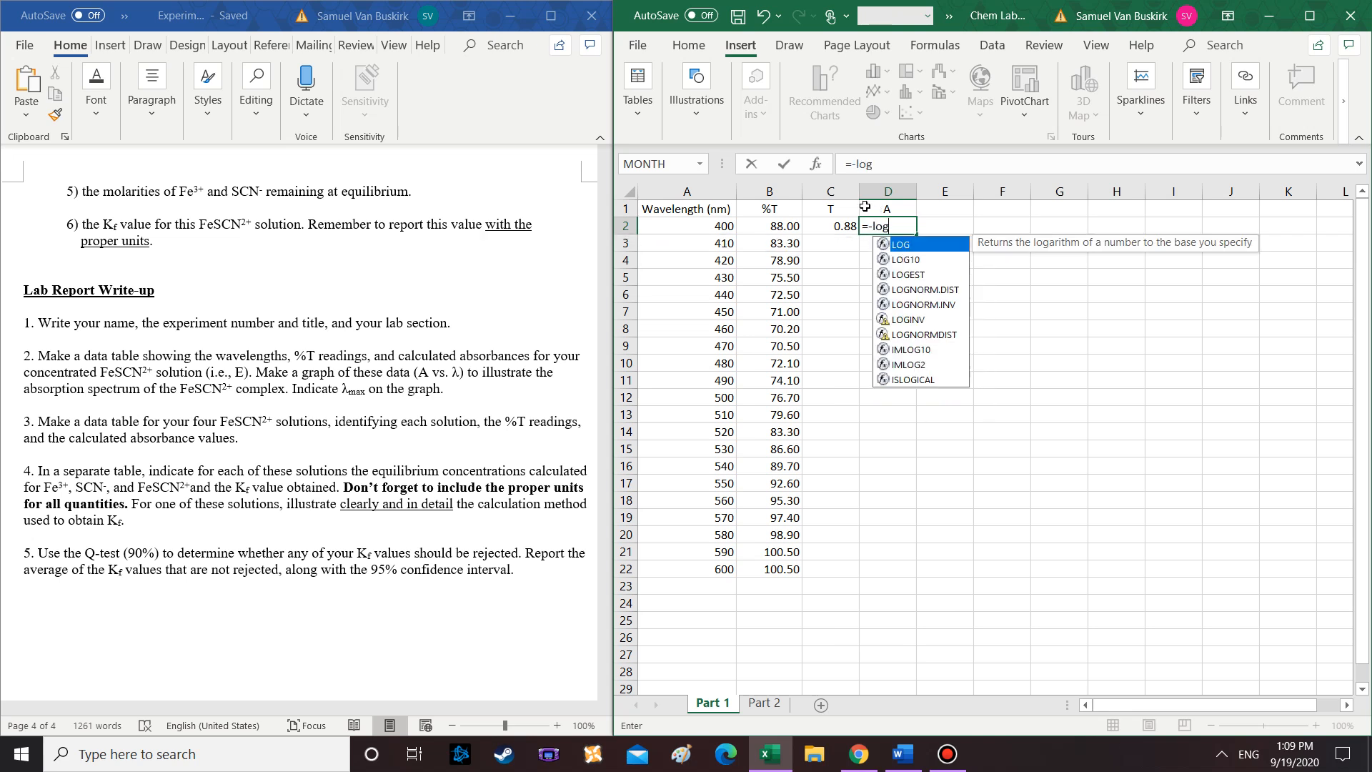
double_click(900, 246)
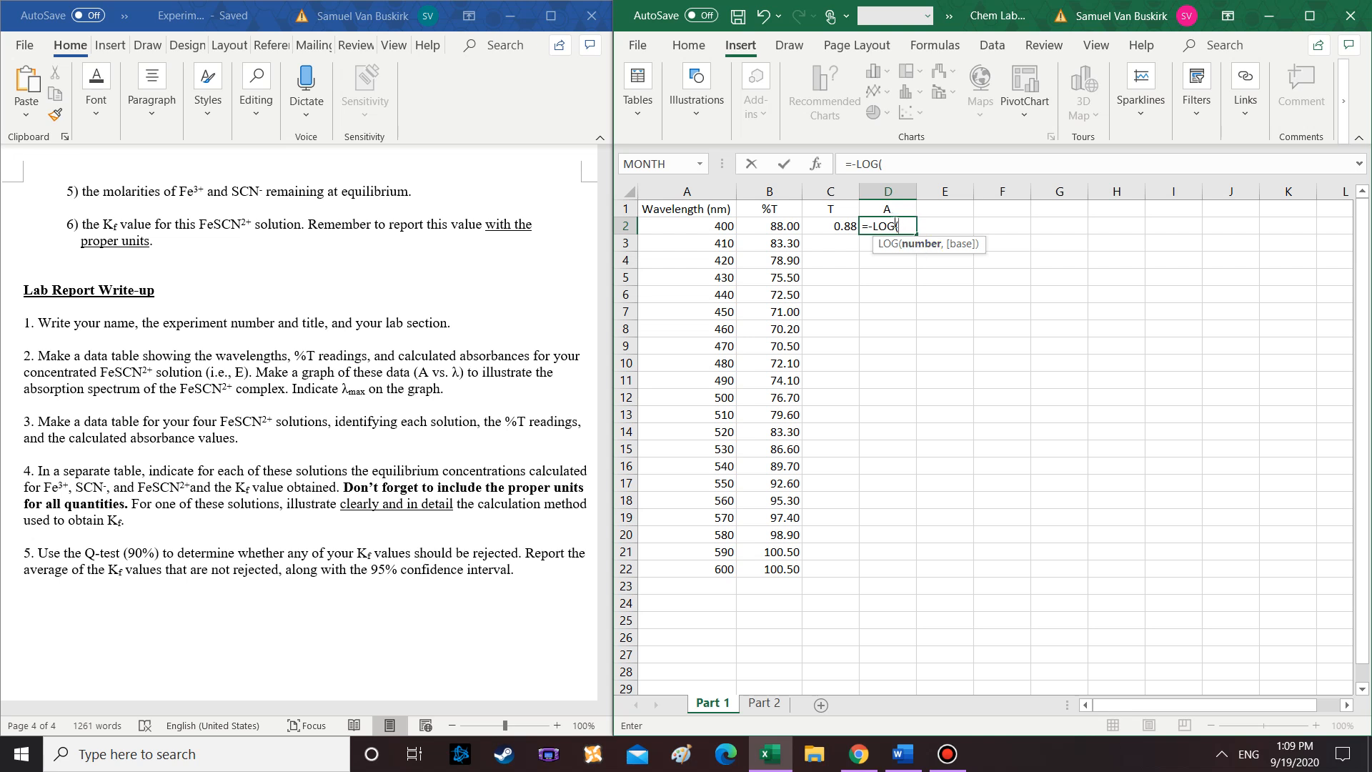
click(839, 225)
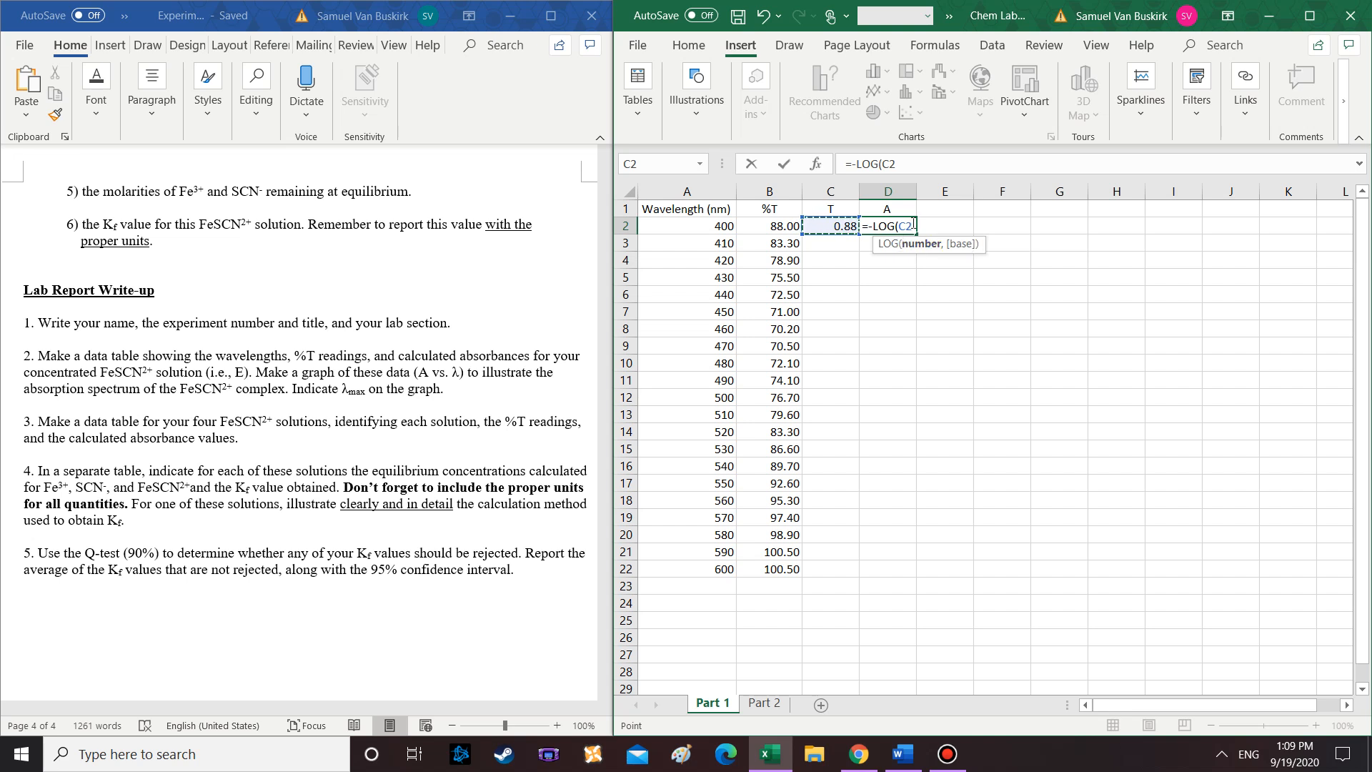
text())
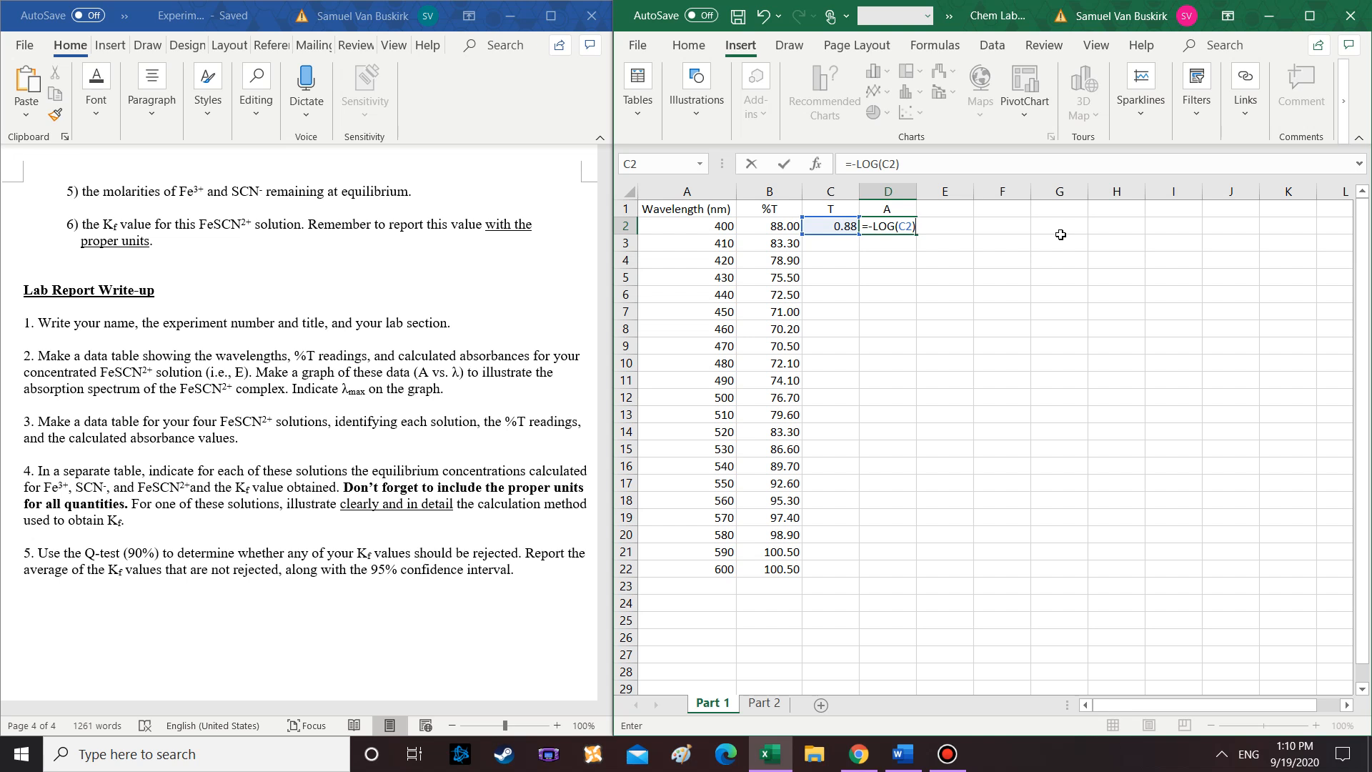
key(Return)
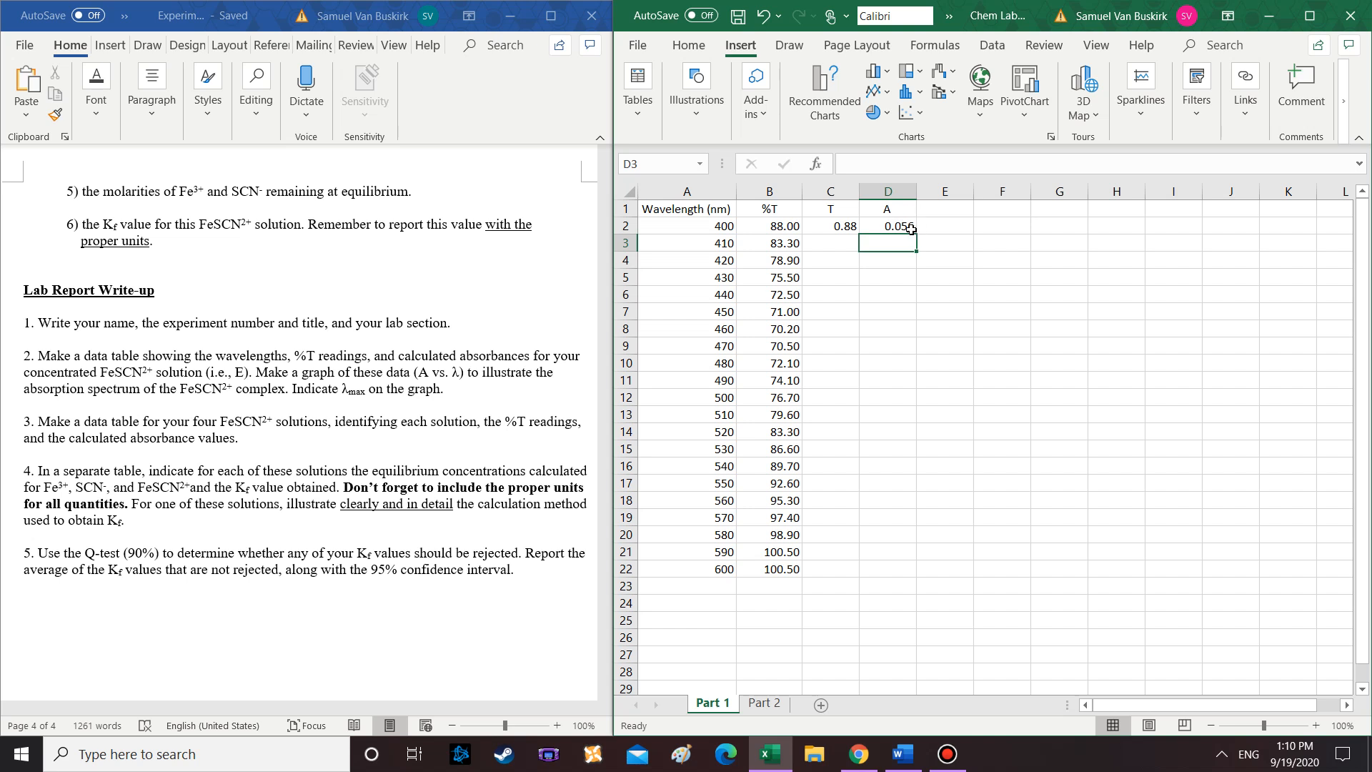
Fill the T and A formulas from C2:D2 down through row 22 for all wavelengths
click(838, 227)
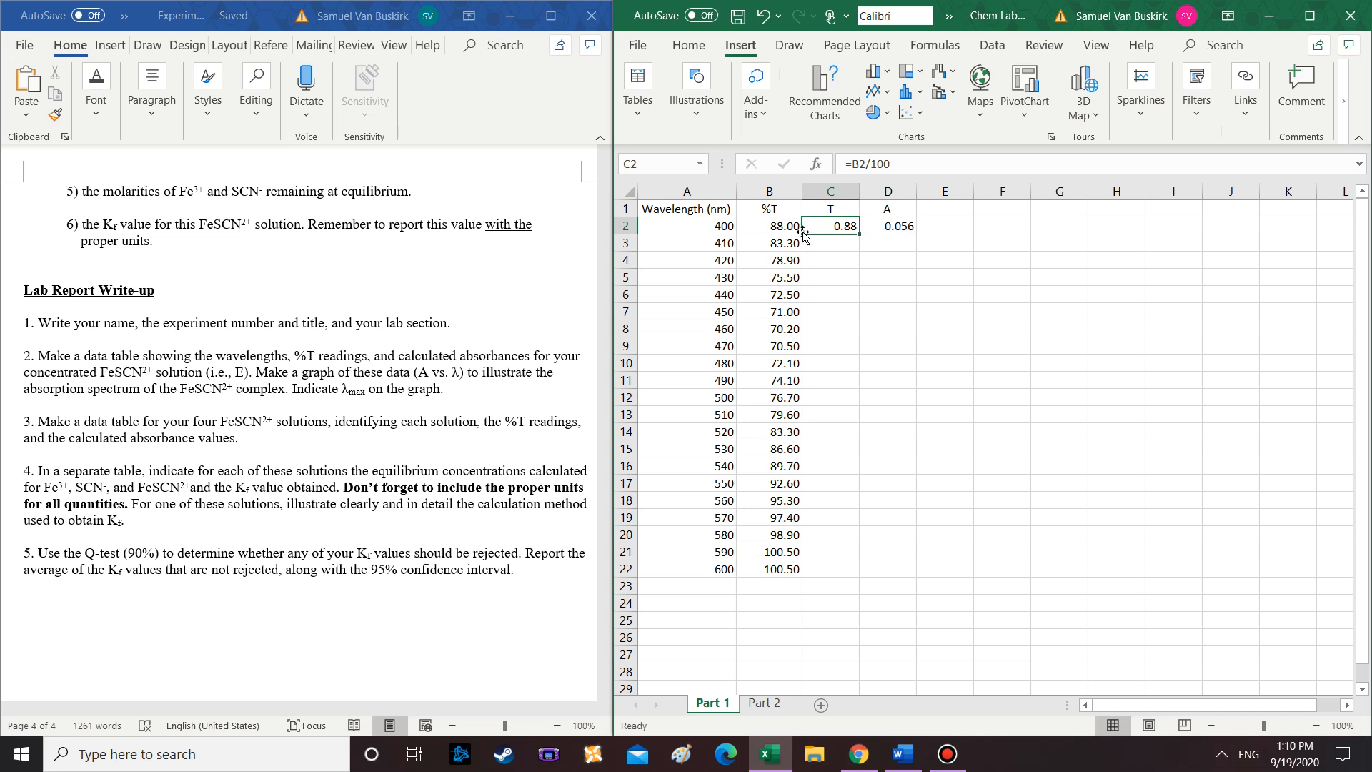
click(719, 230)
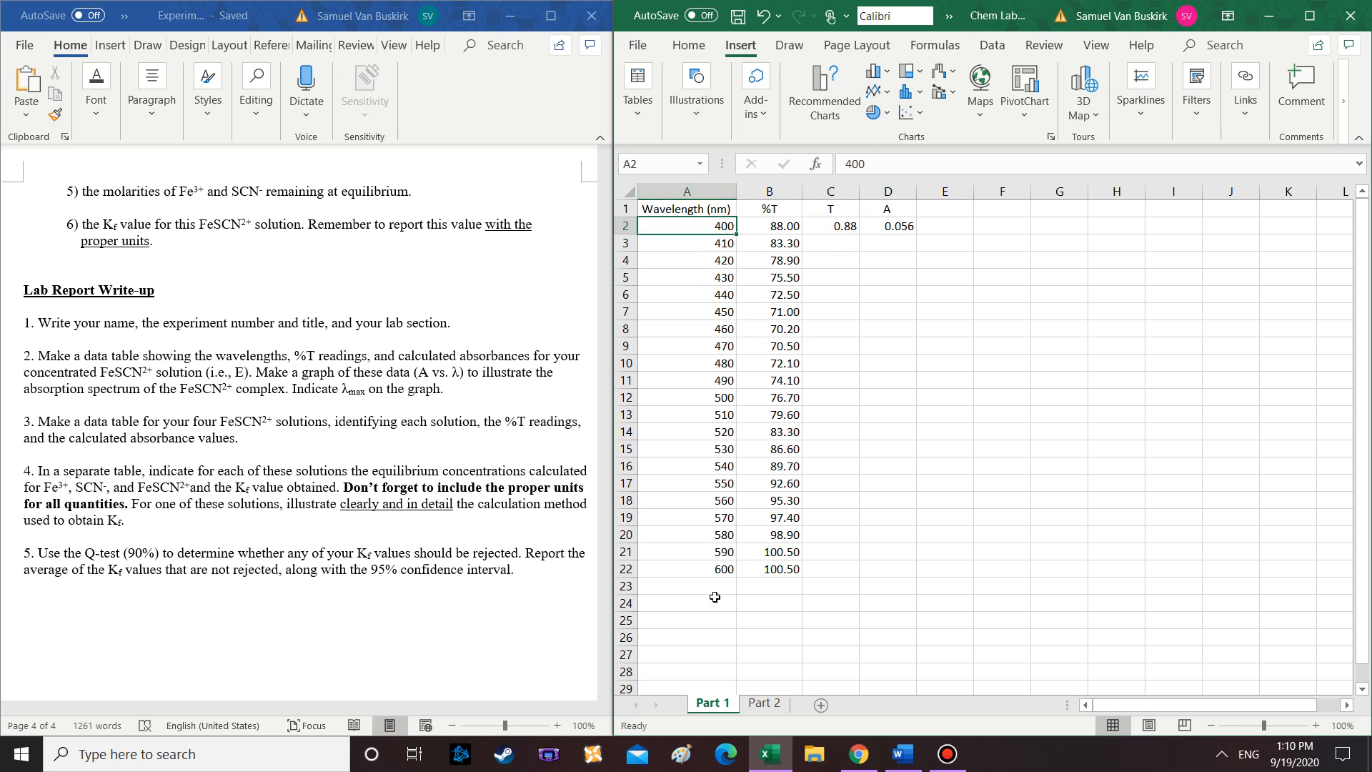
drag(842, 224, 886, 226)
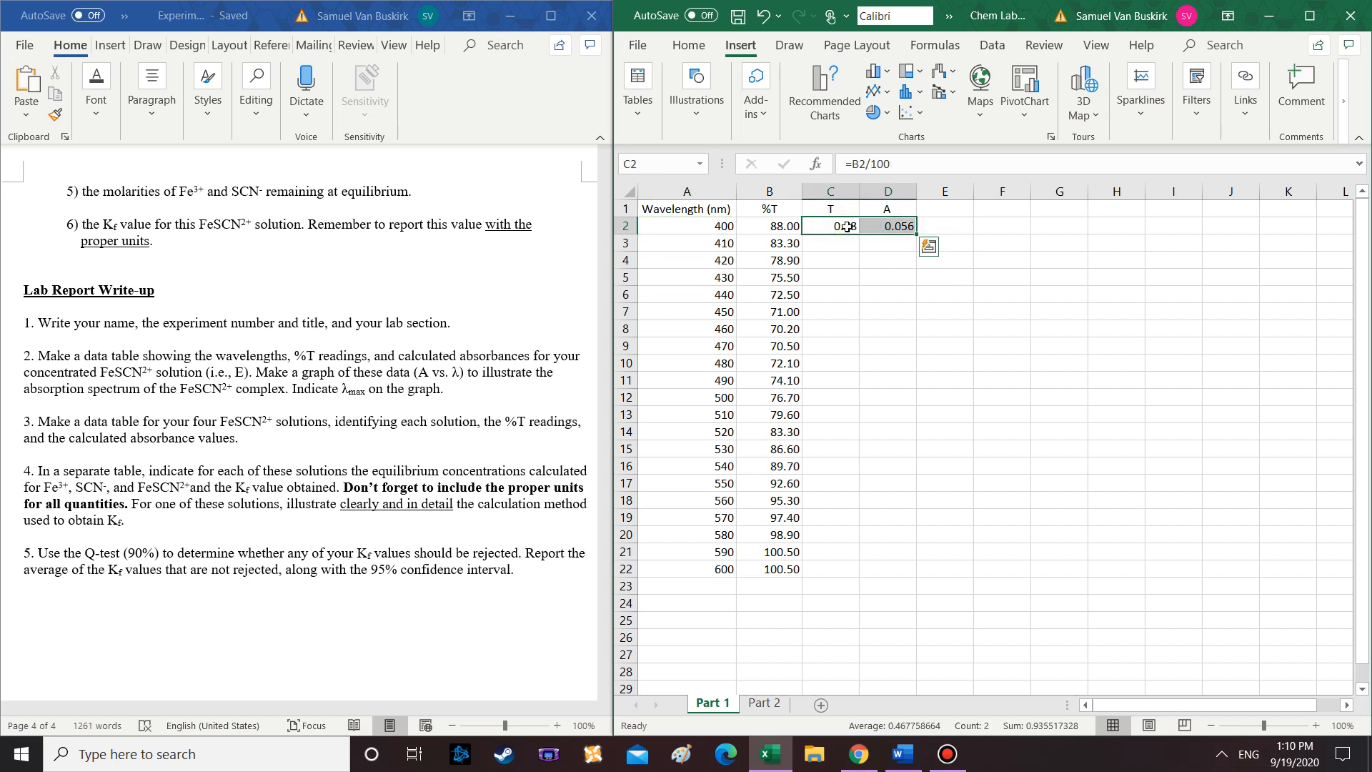
double_click(916, 234)
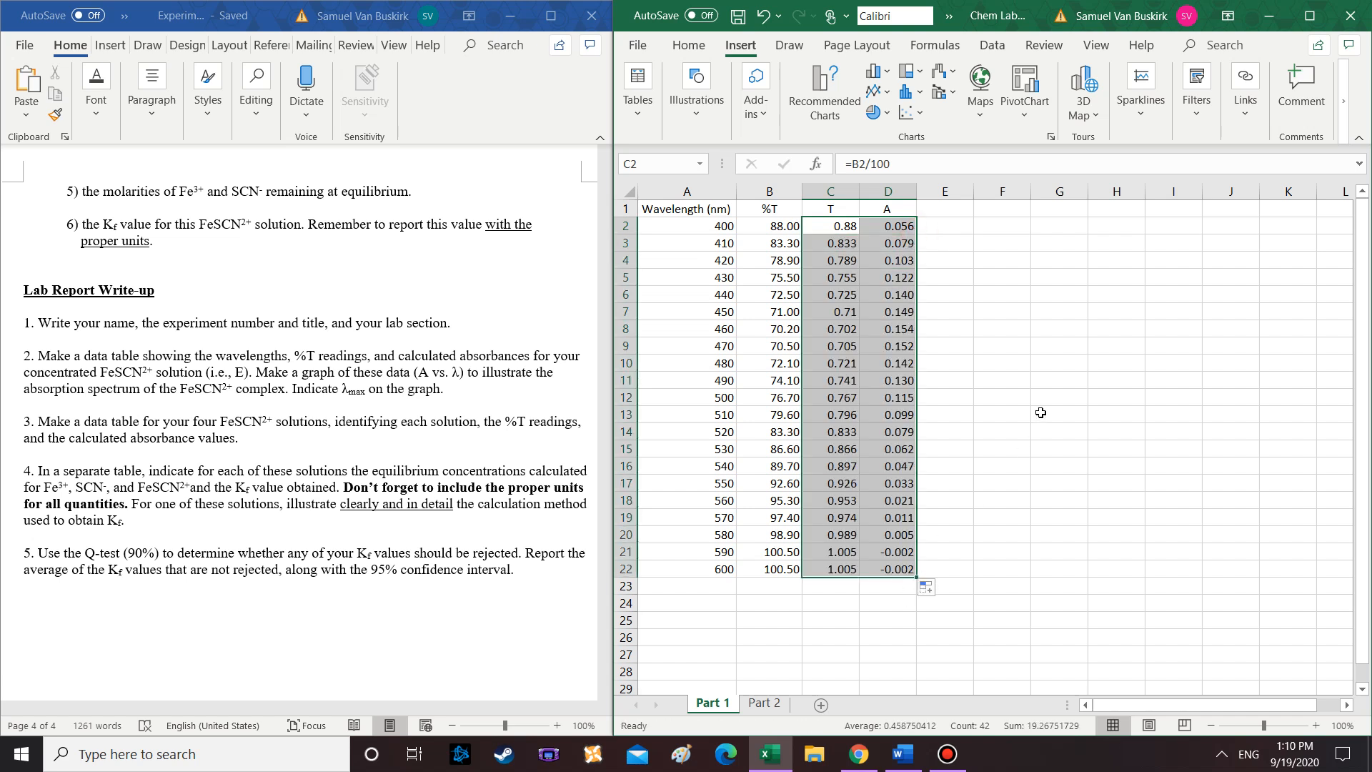
click(982, 303)
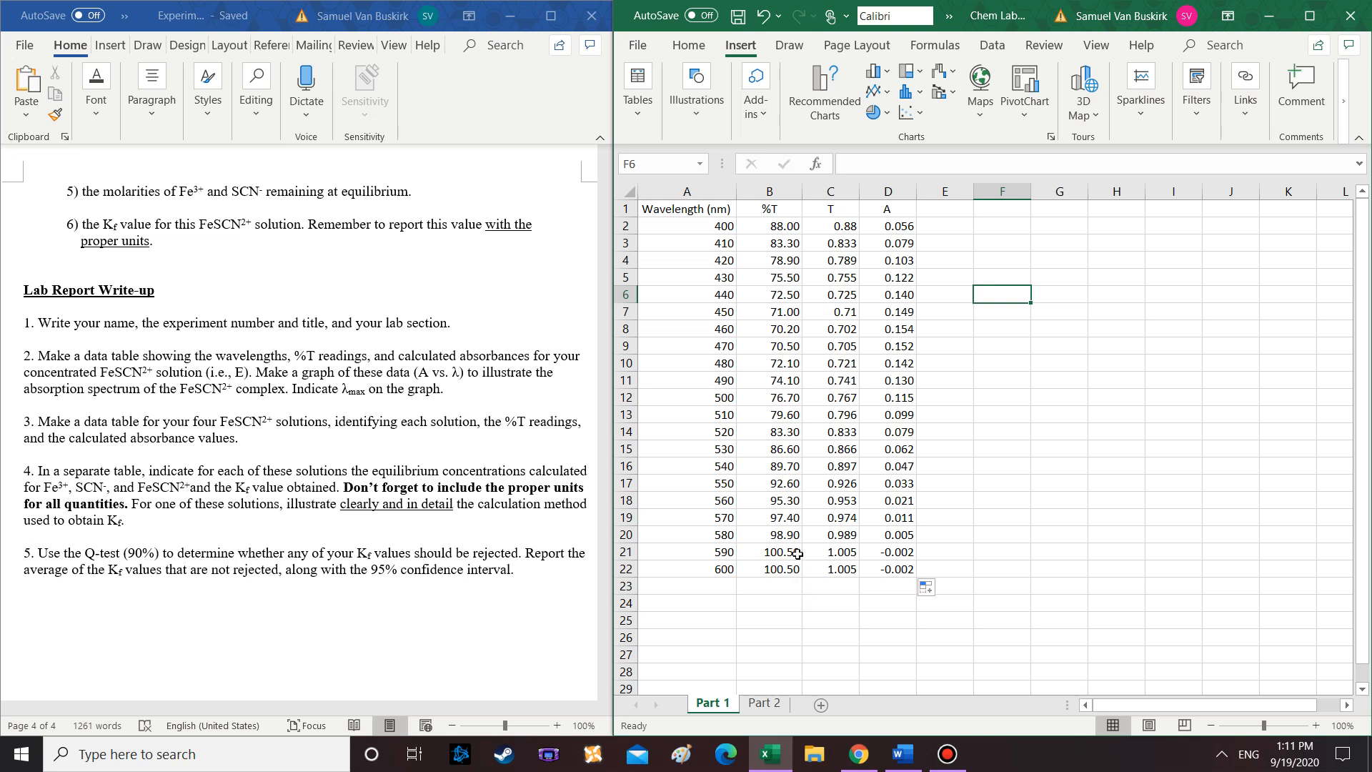
Examine the %T readings and the calculated absorbances at 590 and 600 nm
drag(787, 551, 786, 573)
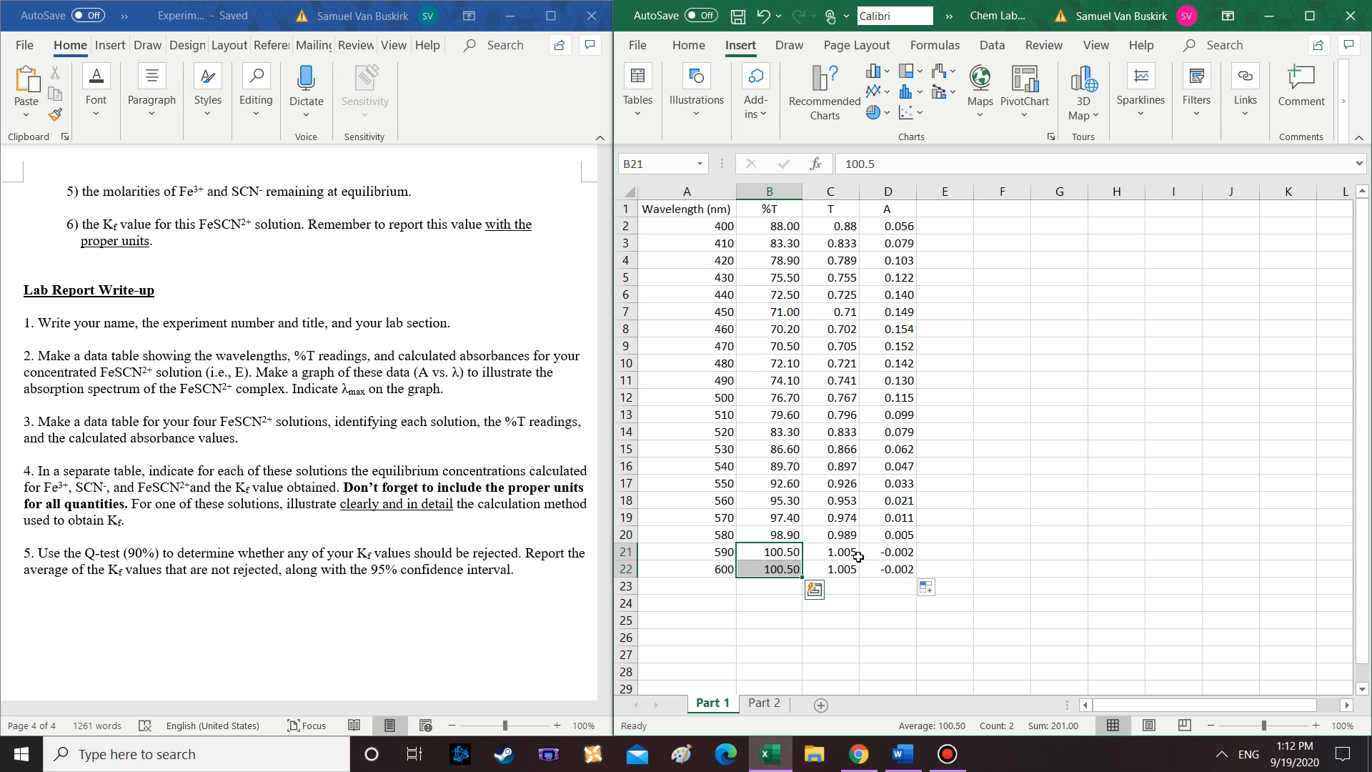
click(919, 539)
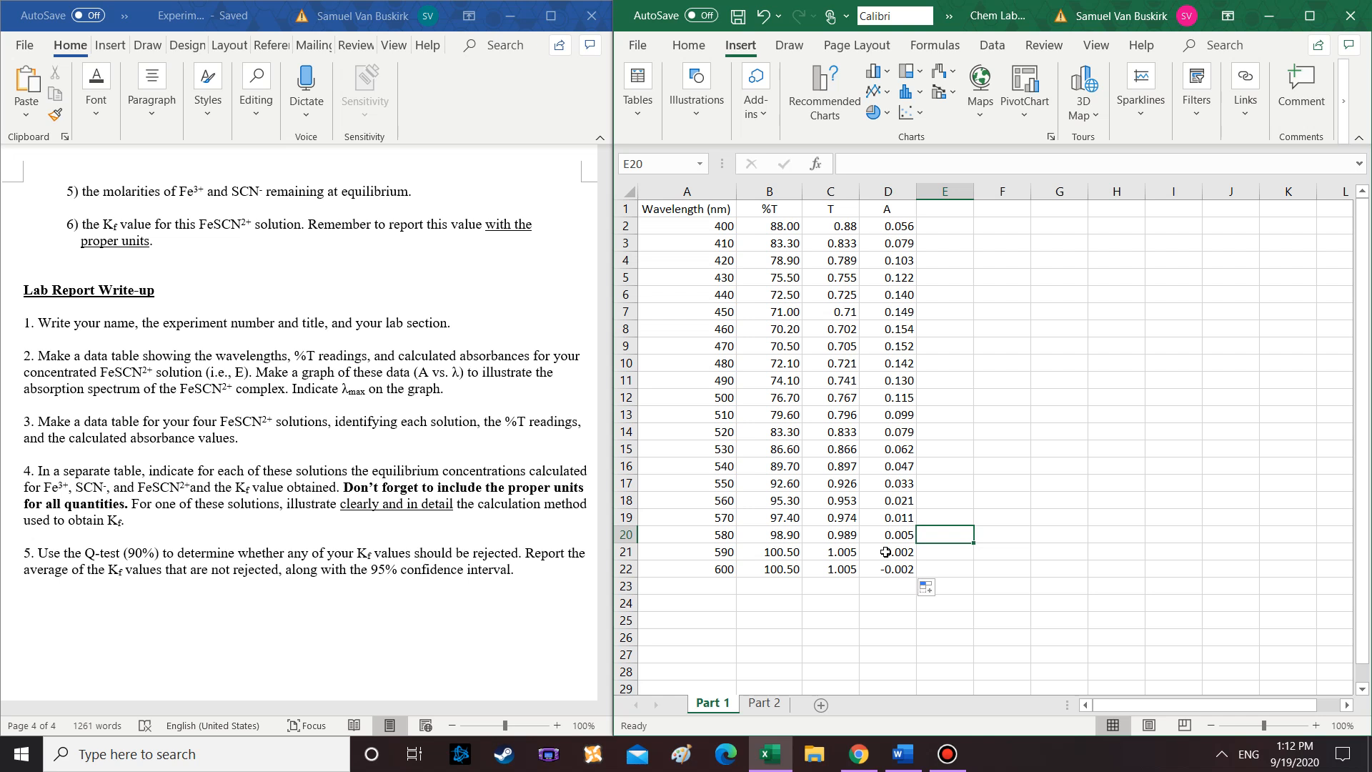
drag(902, 552, 905, 571)
drag(790, 553, 793, 568)
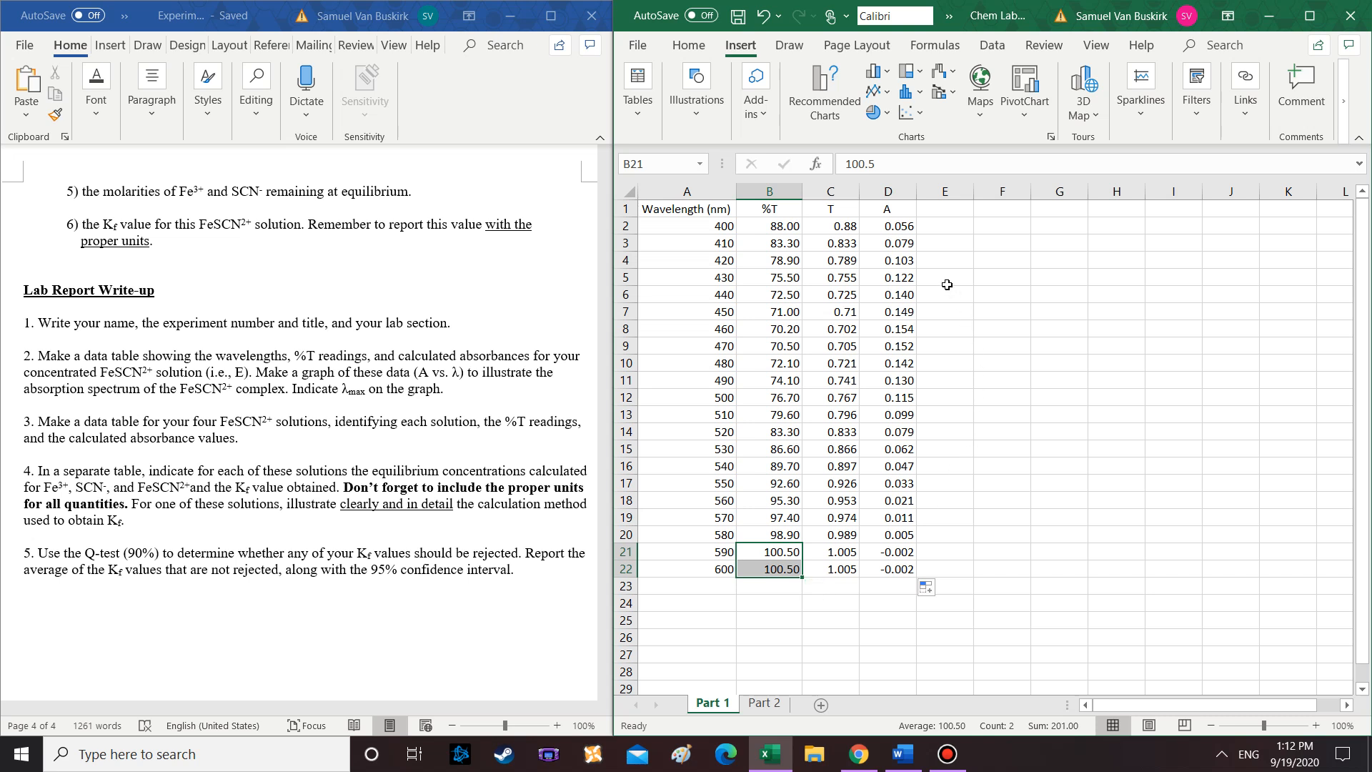
click(957, 243)
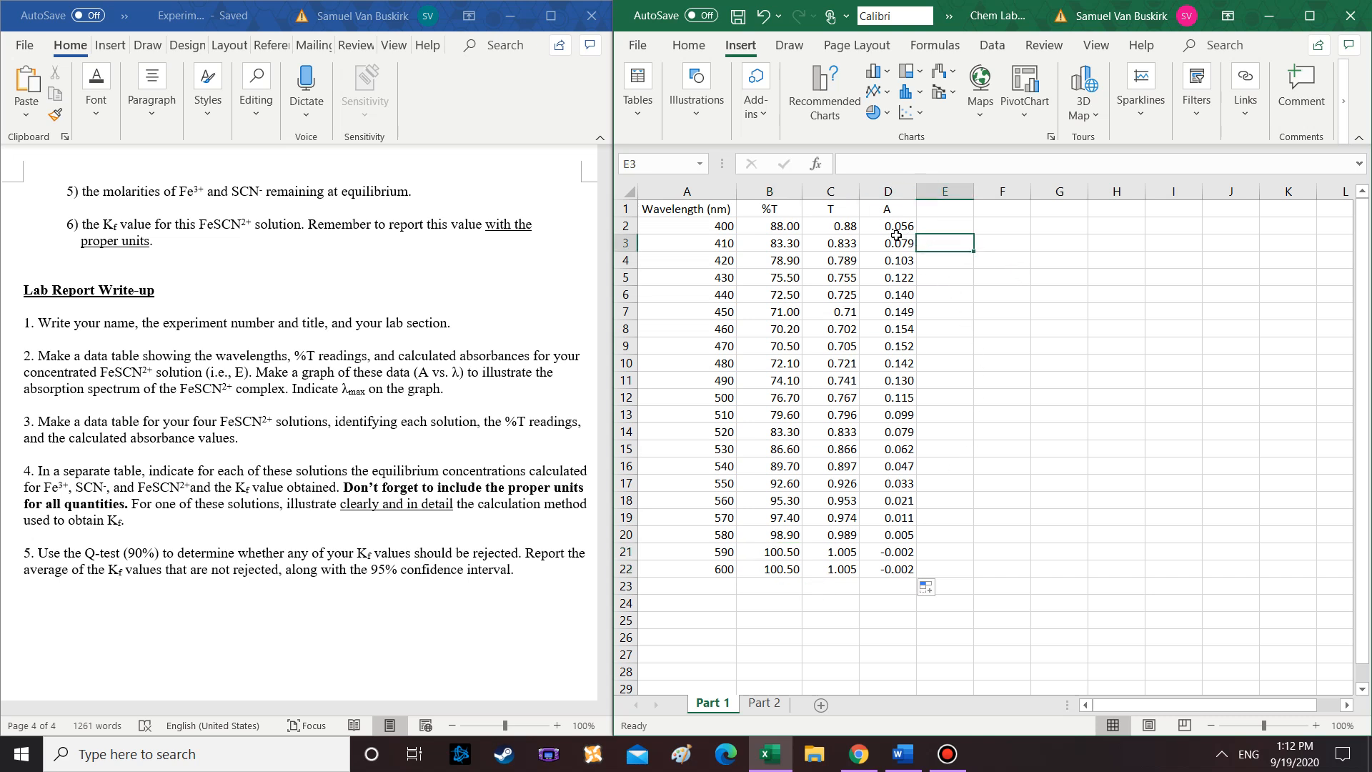
Maximize the workbook window, insert a marker-only scatter chart of the table data, and place it beside the table
click(1310, 21)
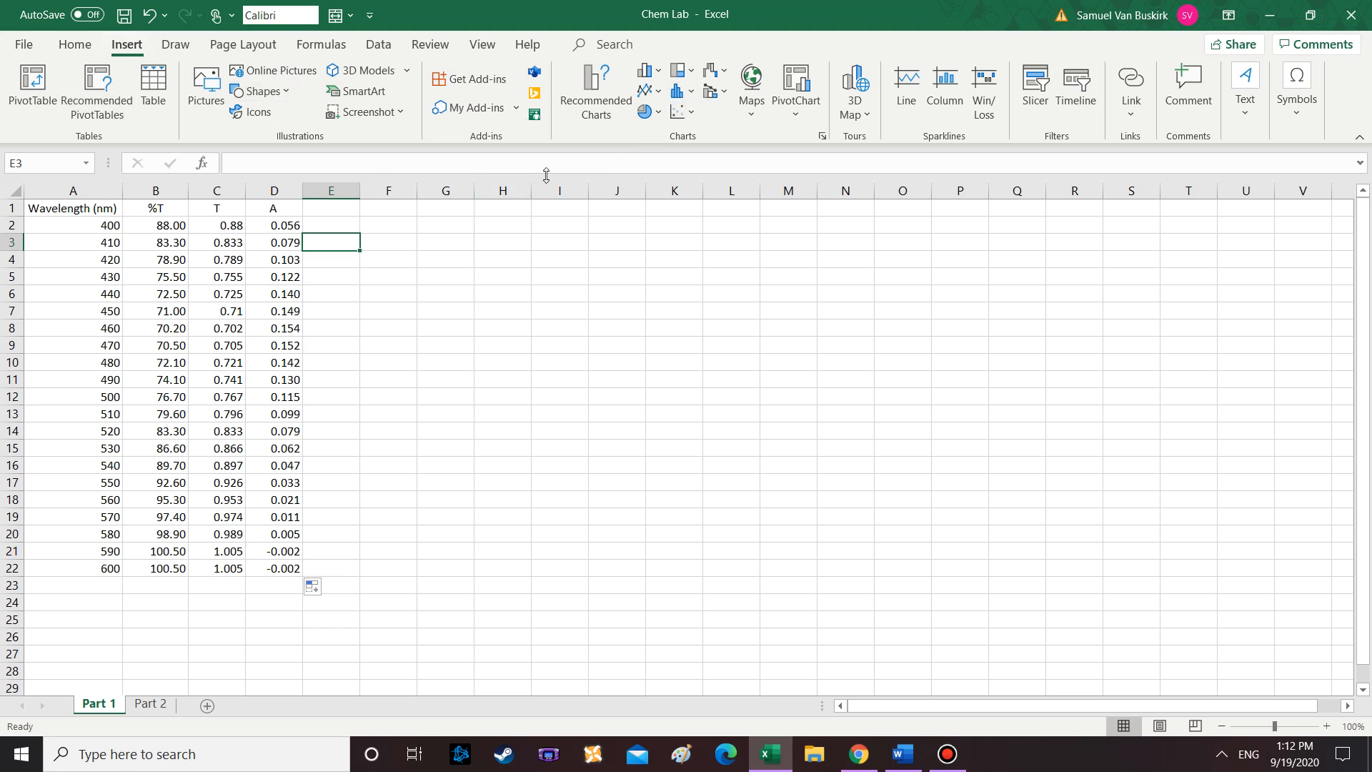
click(682, 111)
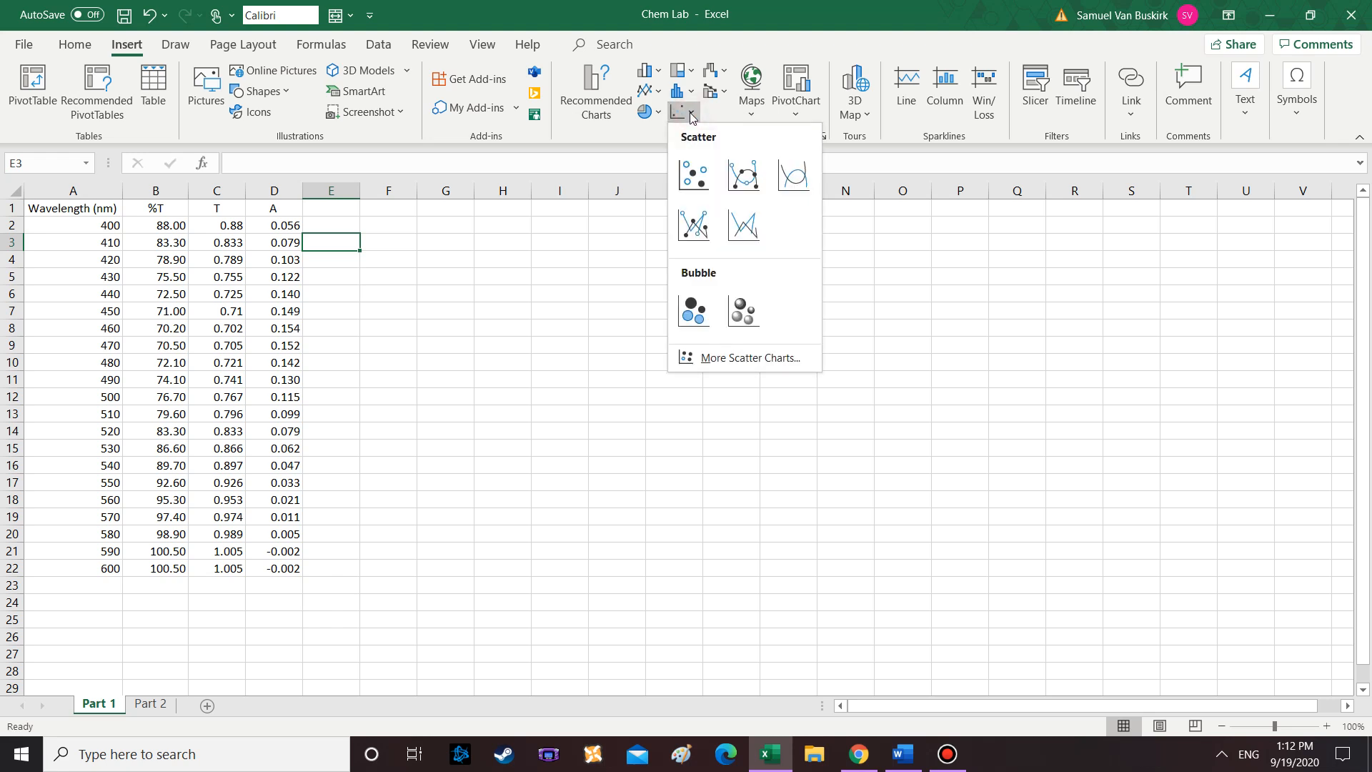
click(696, 178)
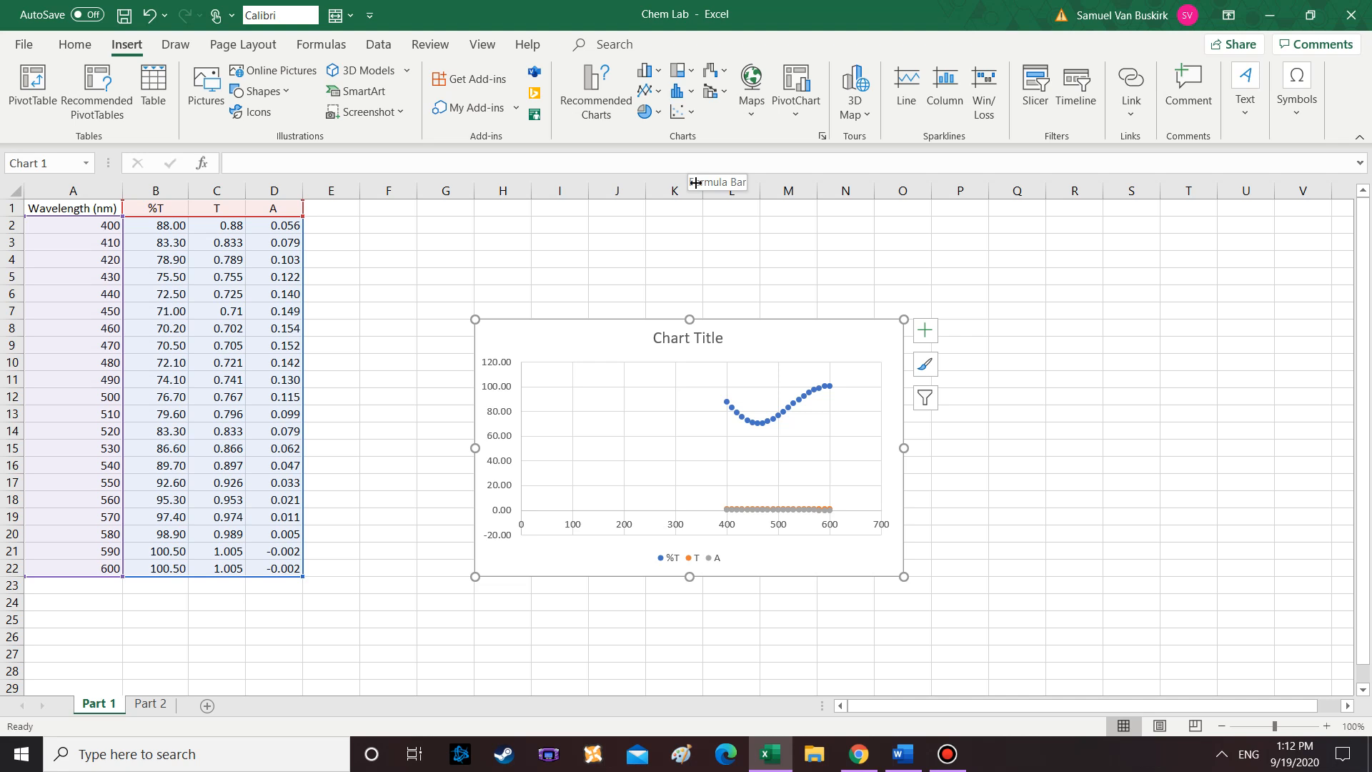
drag(579, 343, 539, 276)
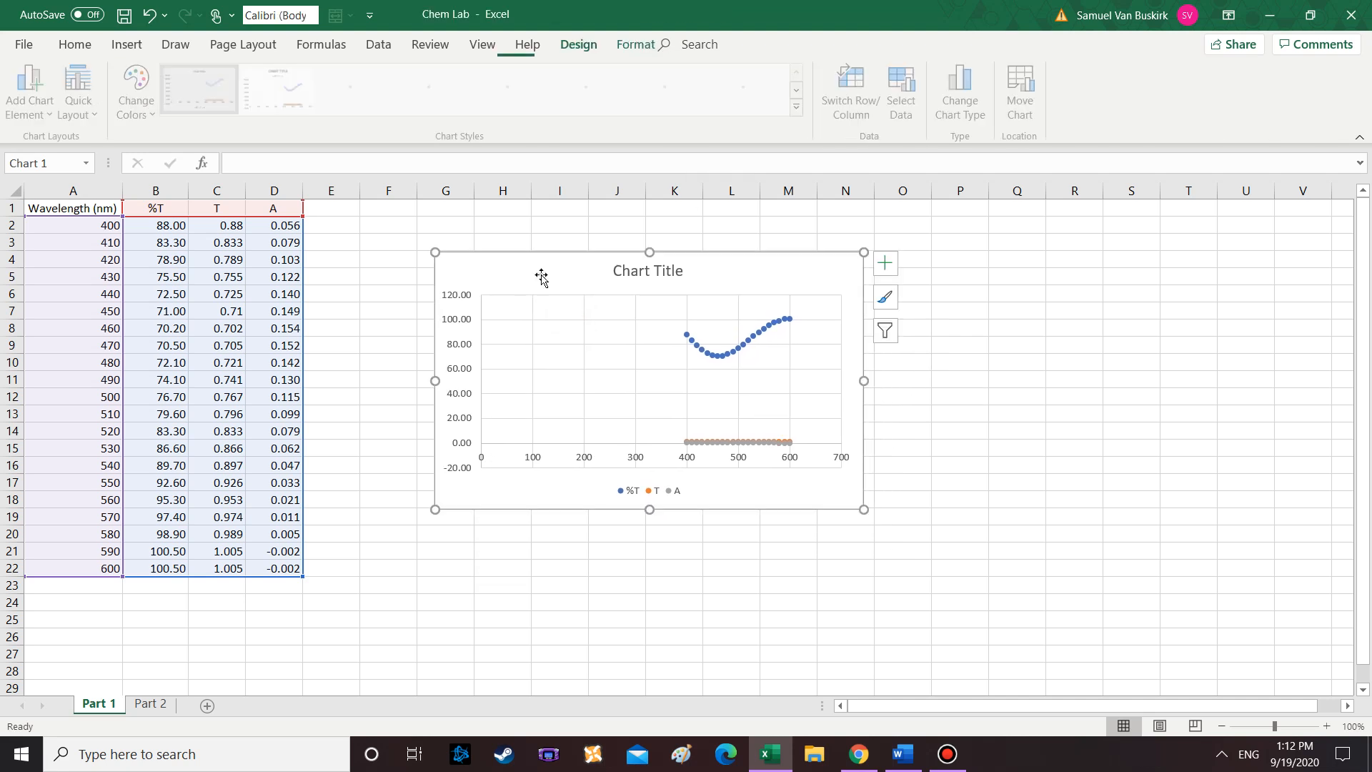
right_click(475, 275)
click(454, 262)
right_click(454, 261)
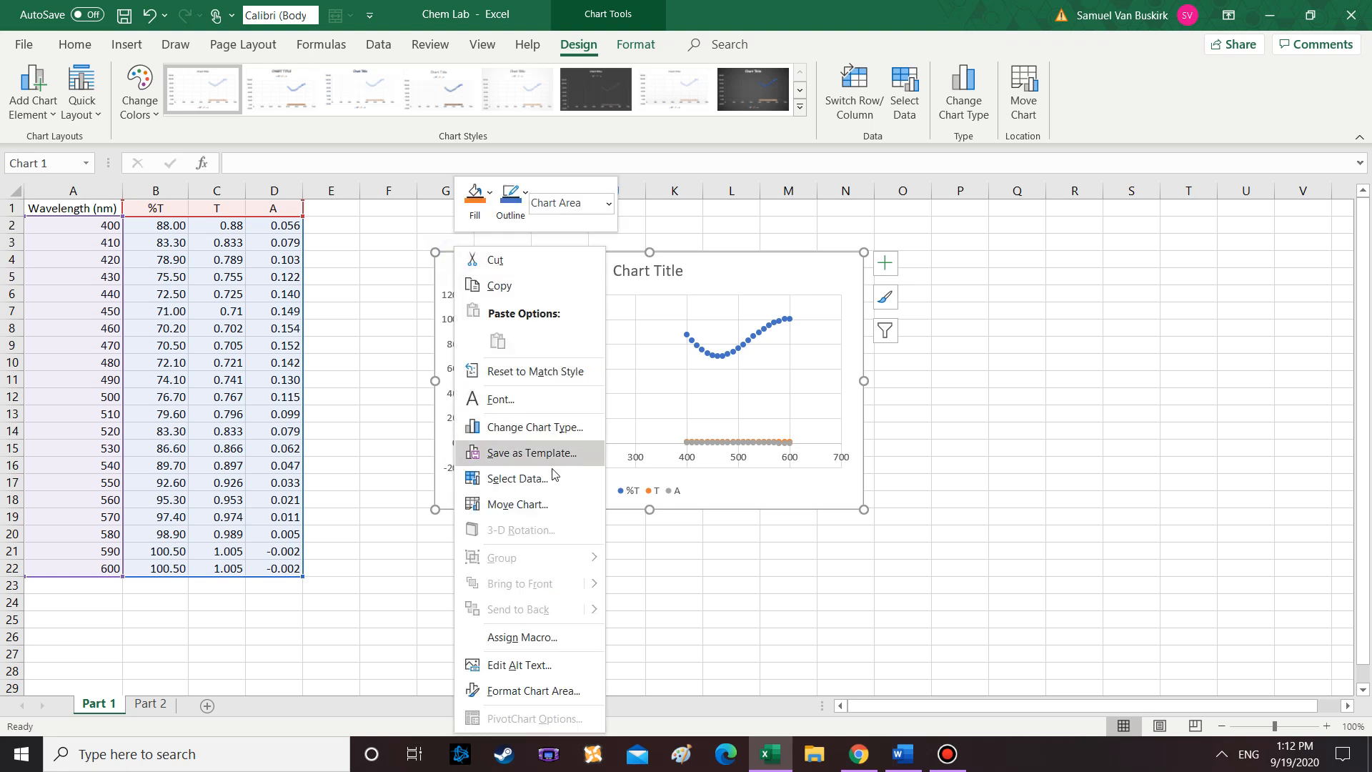
click(528, 478)
click(905, 241)
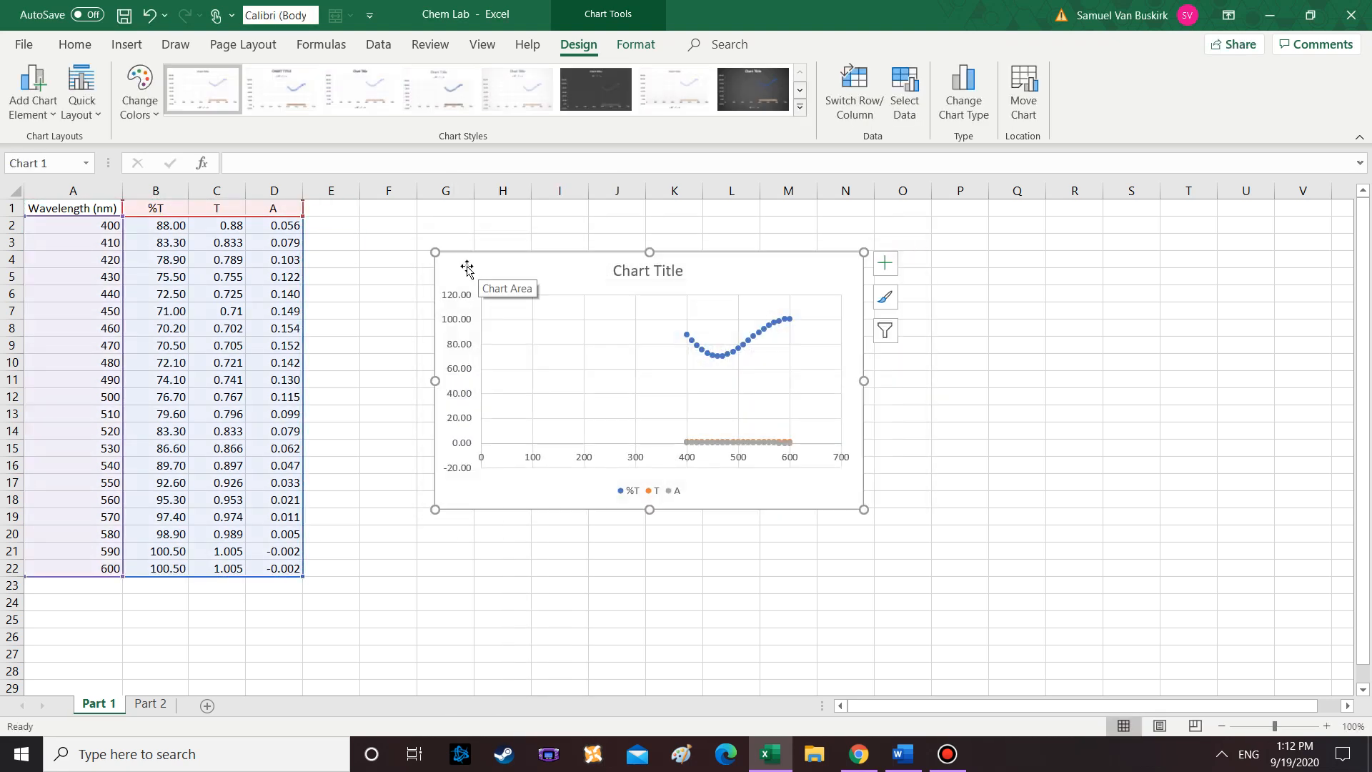
right_click(468, 269)
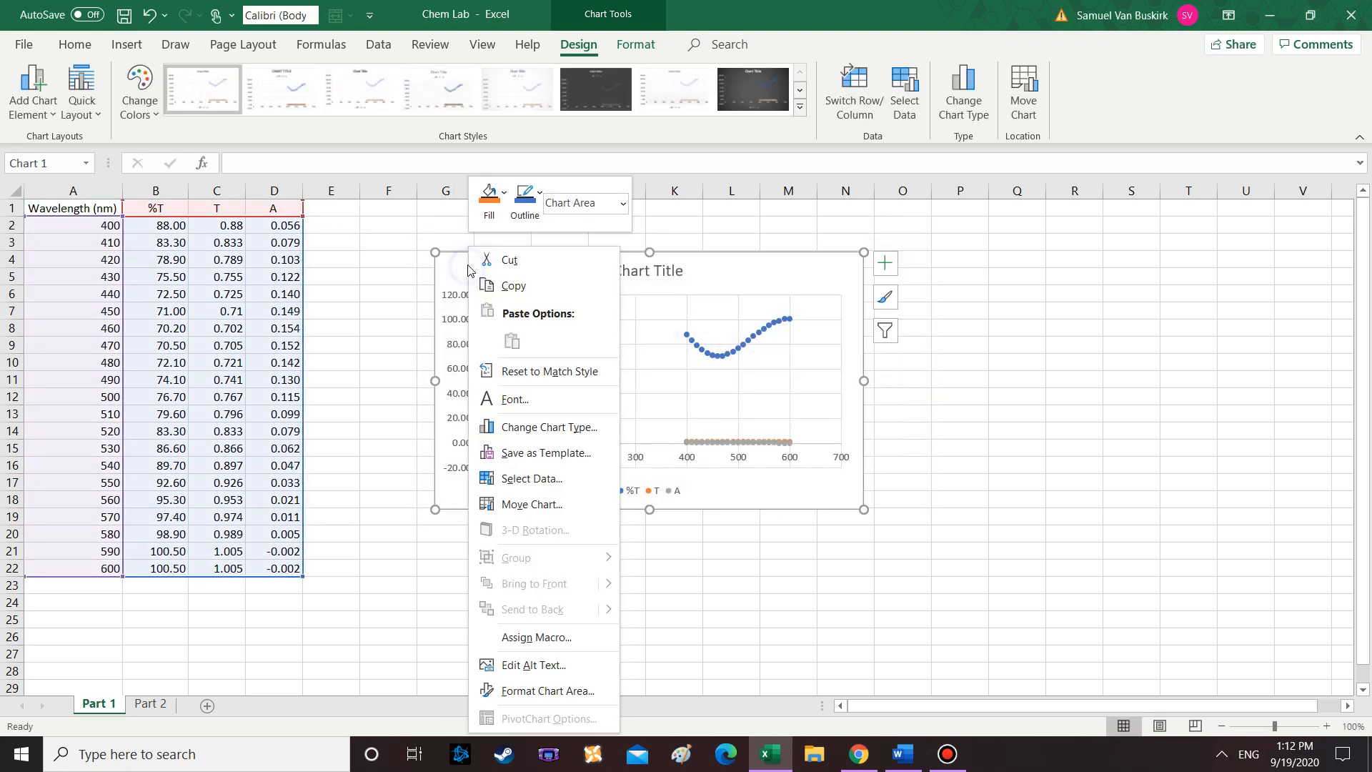
click(534, 479)
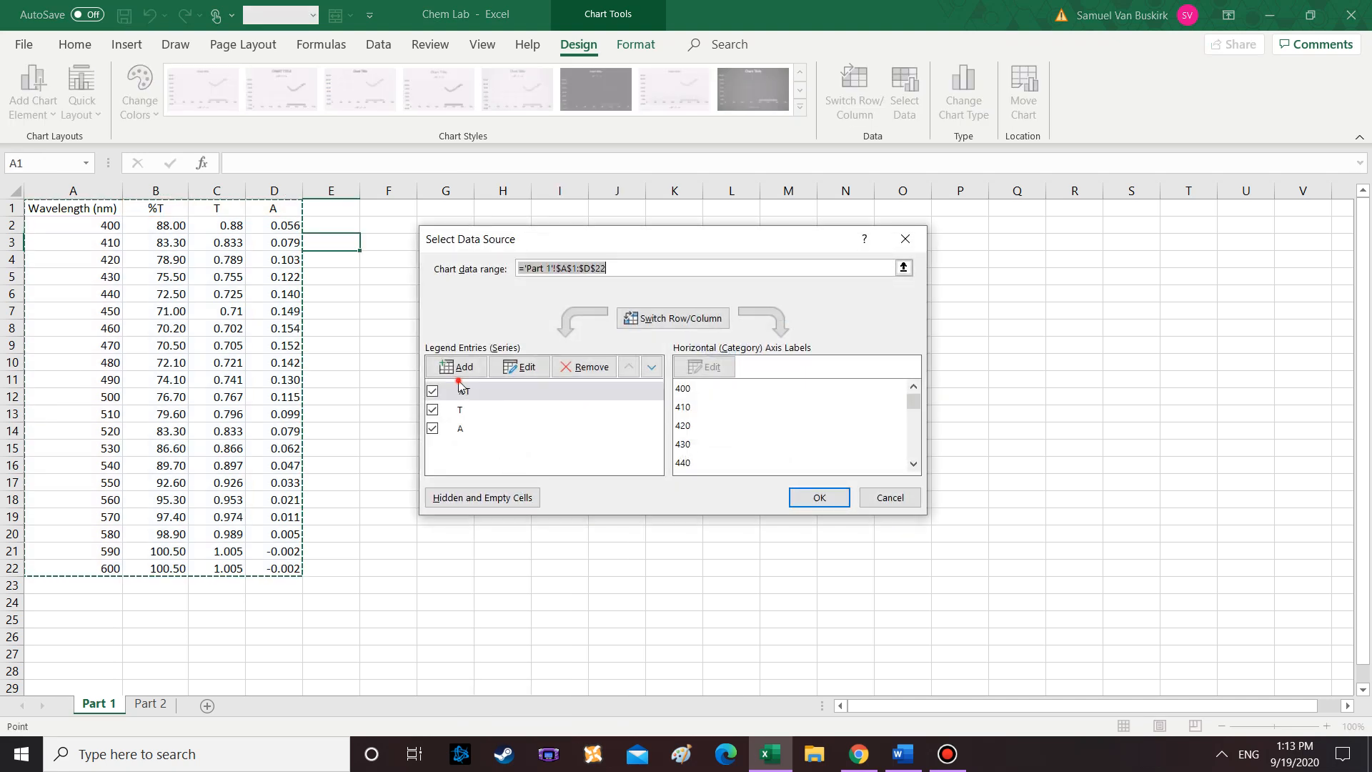
click(461, 391)
click(586, 367)
click(477, 390)
click(579, 366)
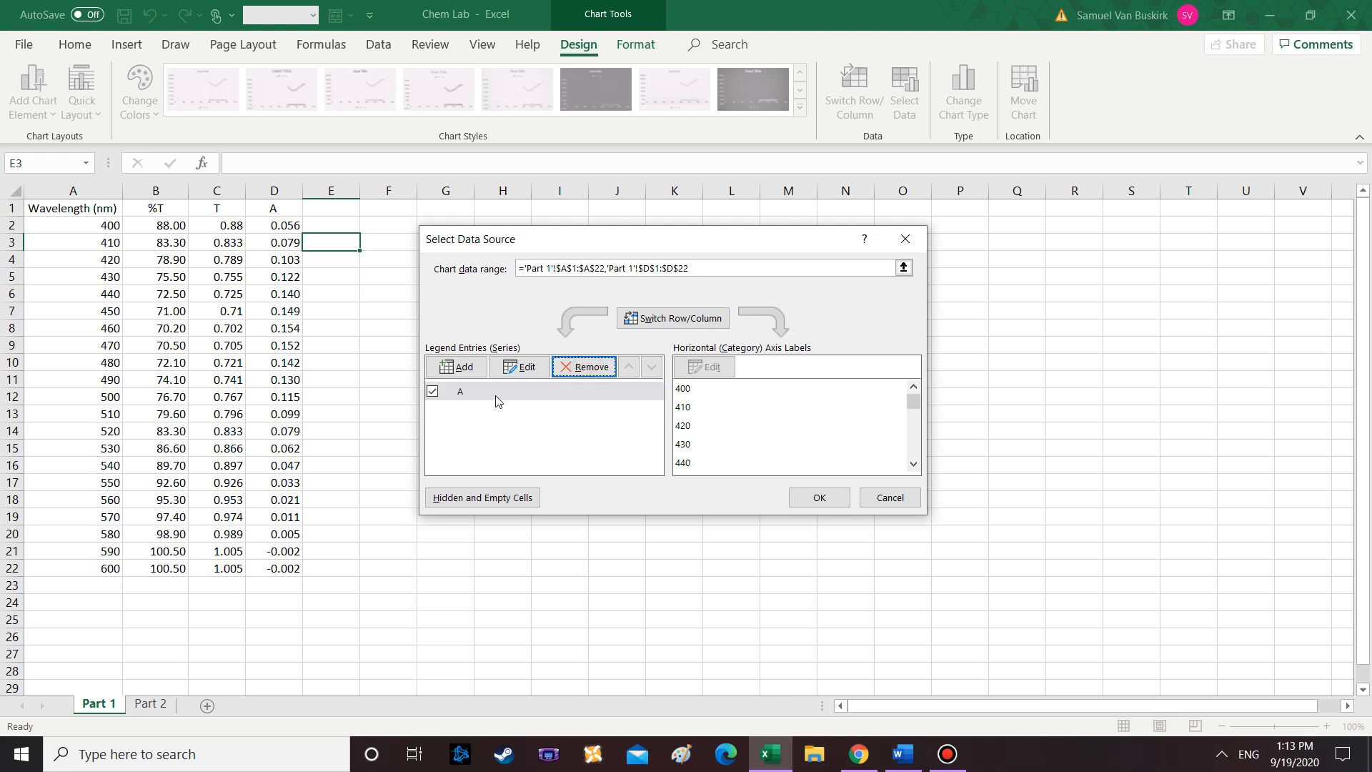
click(572, 367)
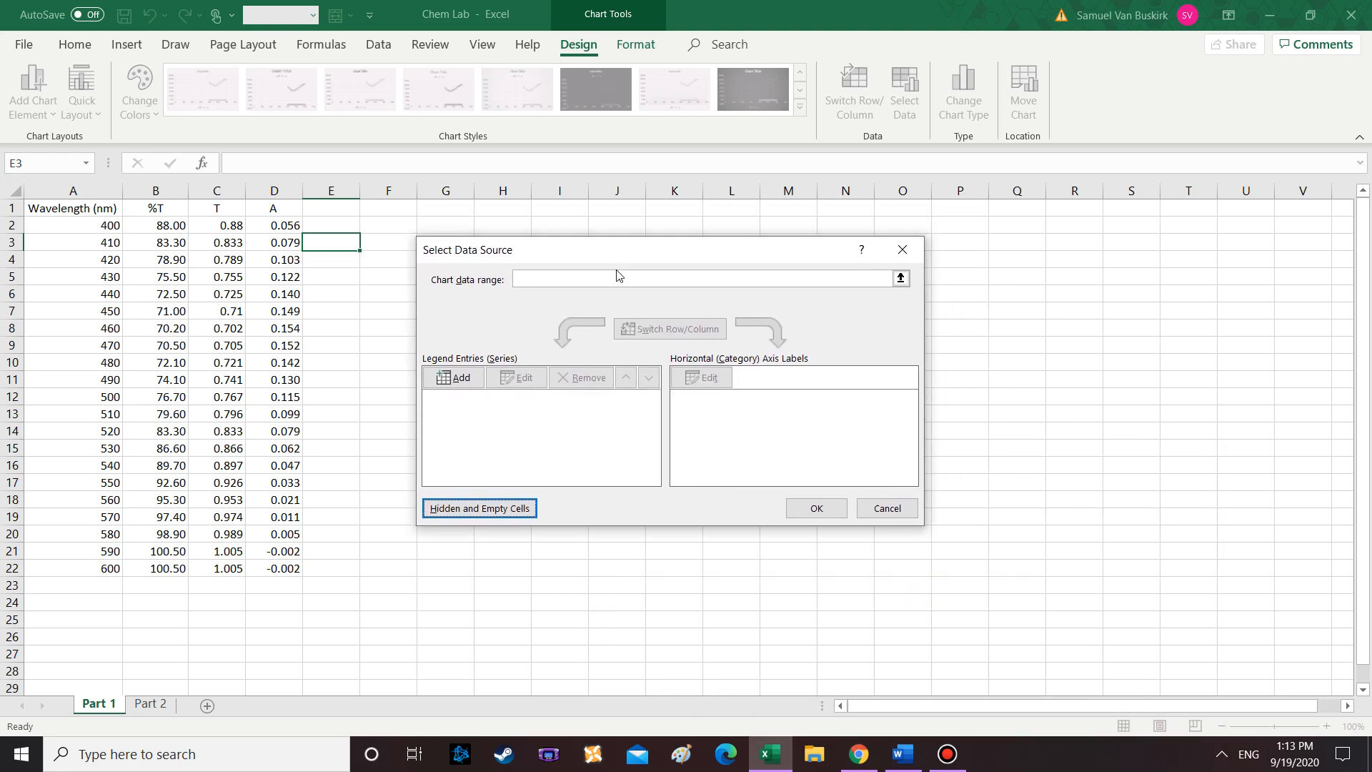
drag(628, 310, 736, 245)
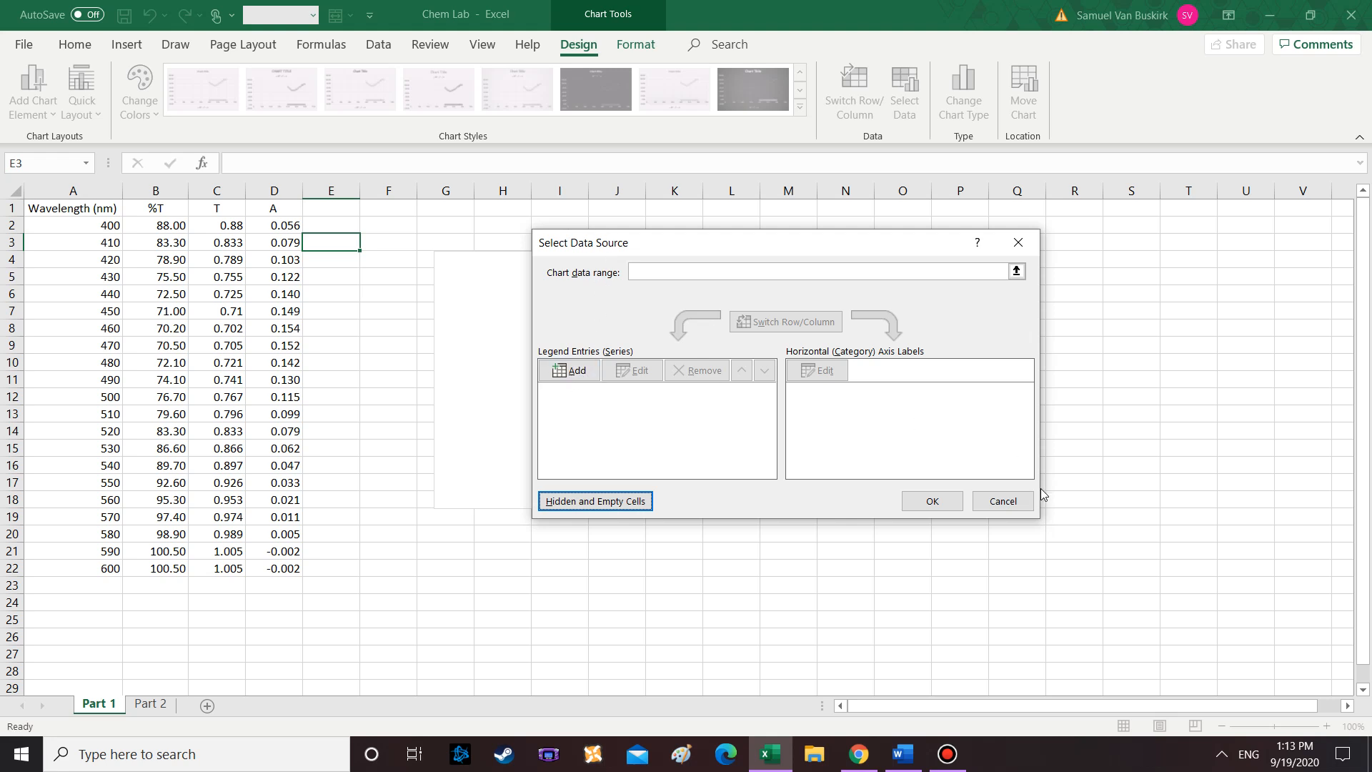
click(1003, 500)
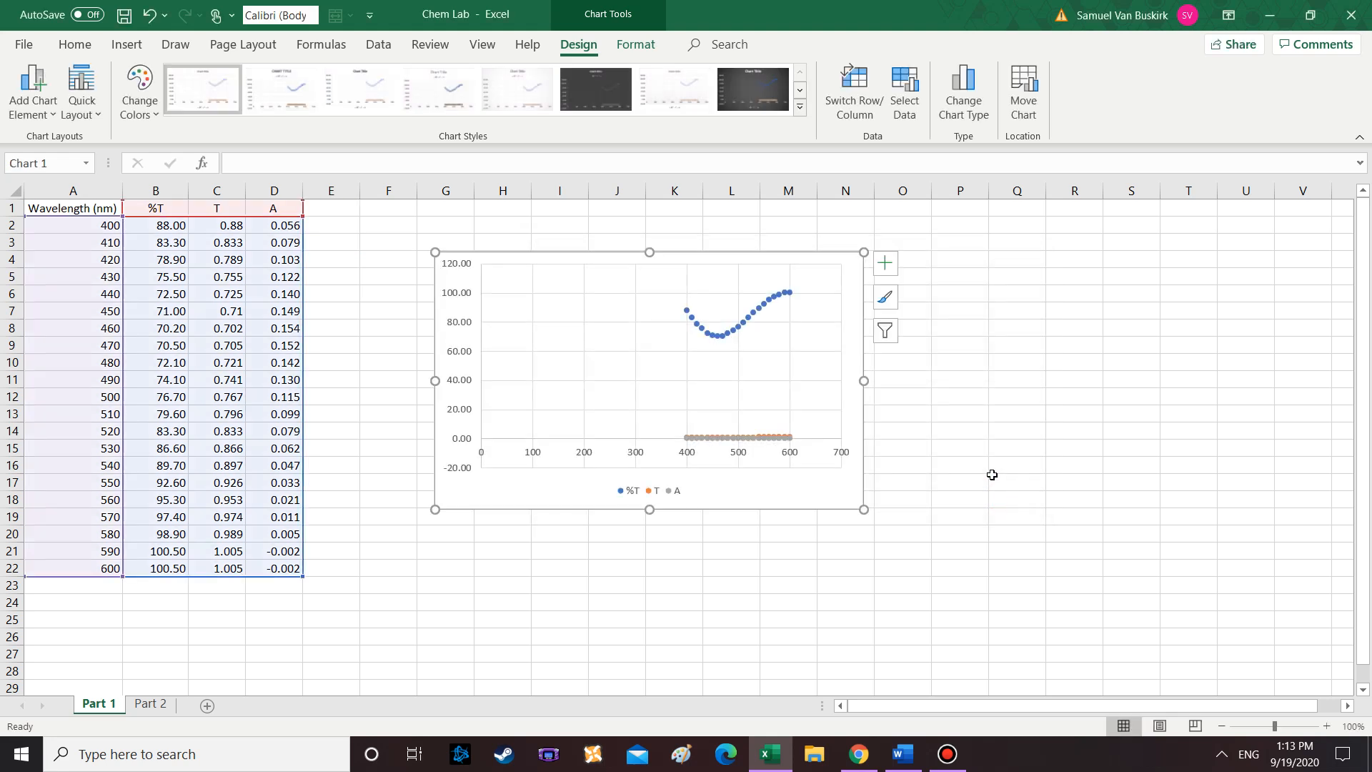
Remove the %T, T and A series from the scatter chart's data source, leaving the chart empty
right_click(702, 485)
click(766, 478)
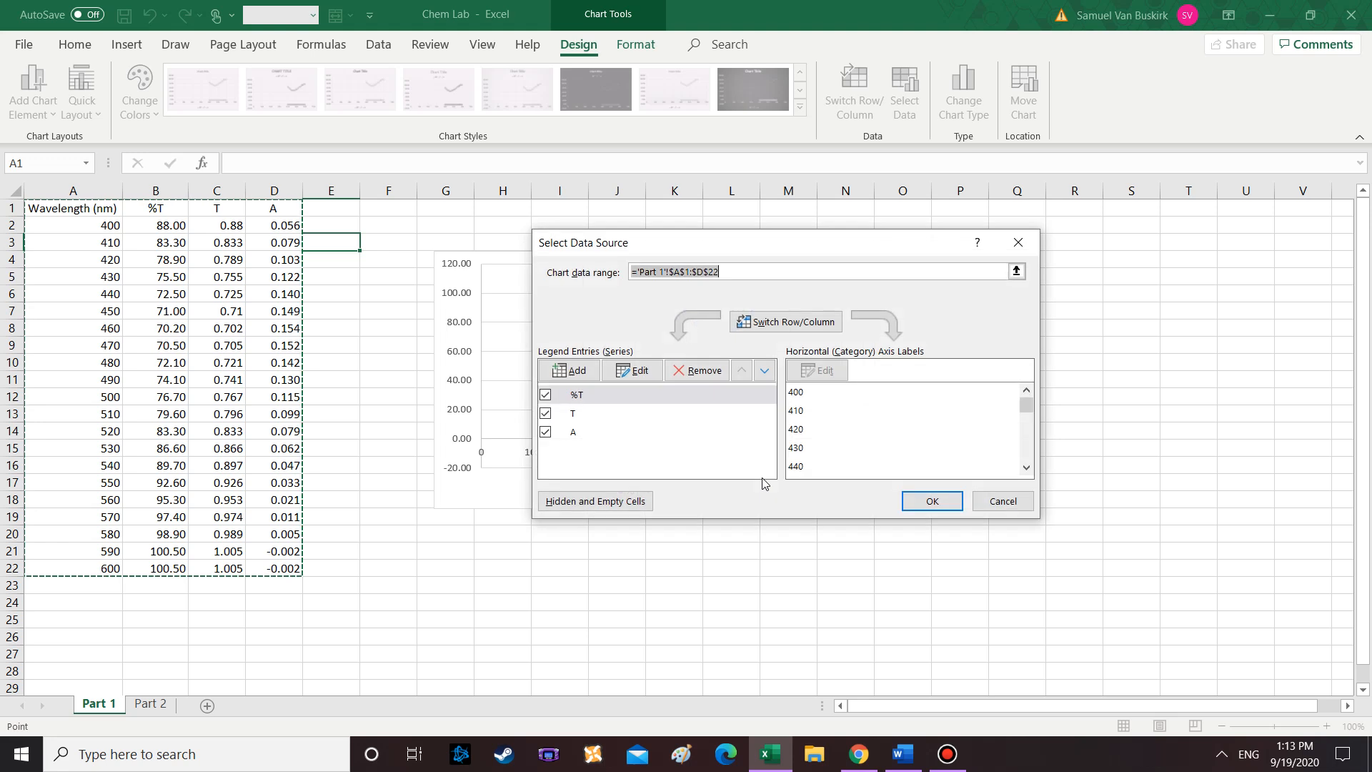
click(626, 395)
click(702, 371)
click(702, 370)
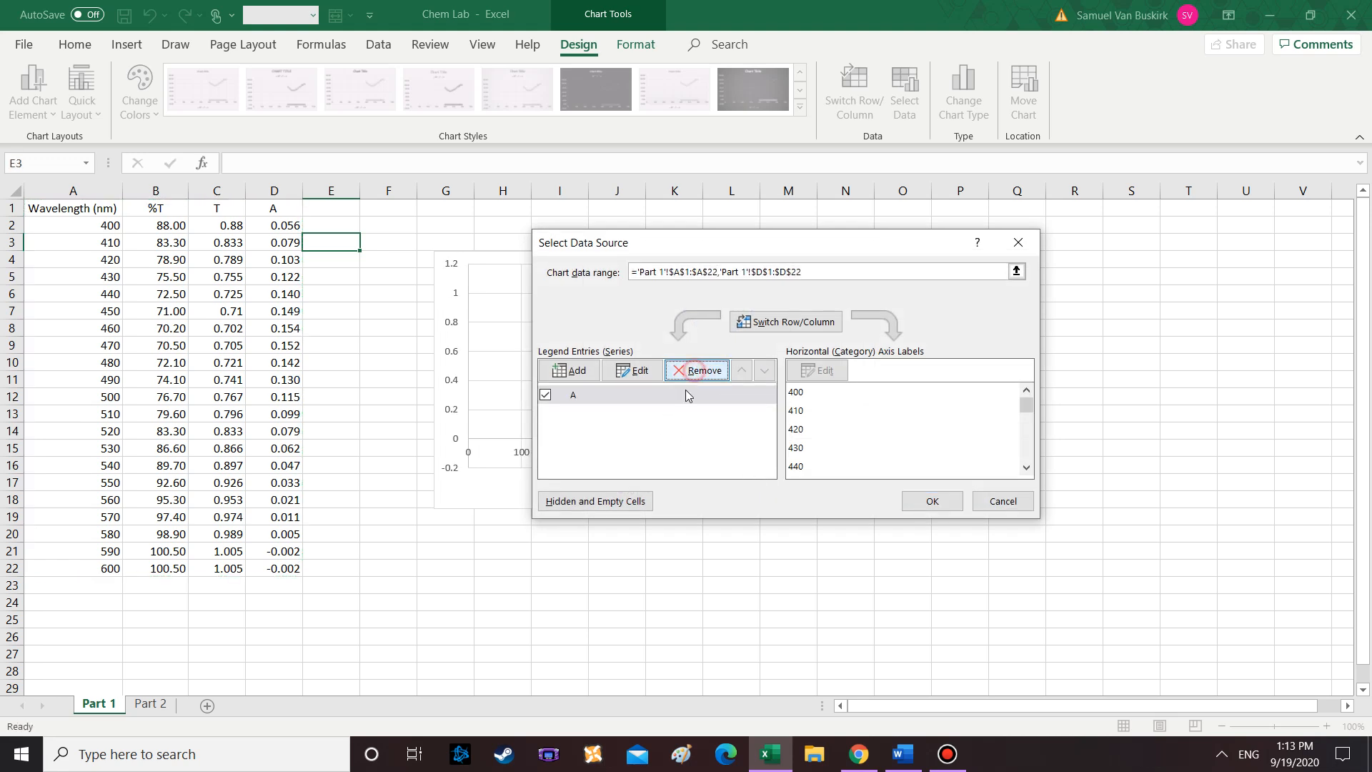
click(703, 370)
click(933, 501)
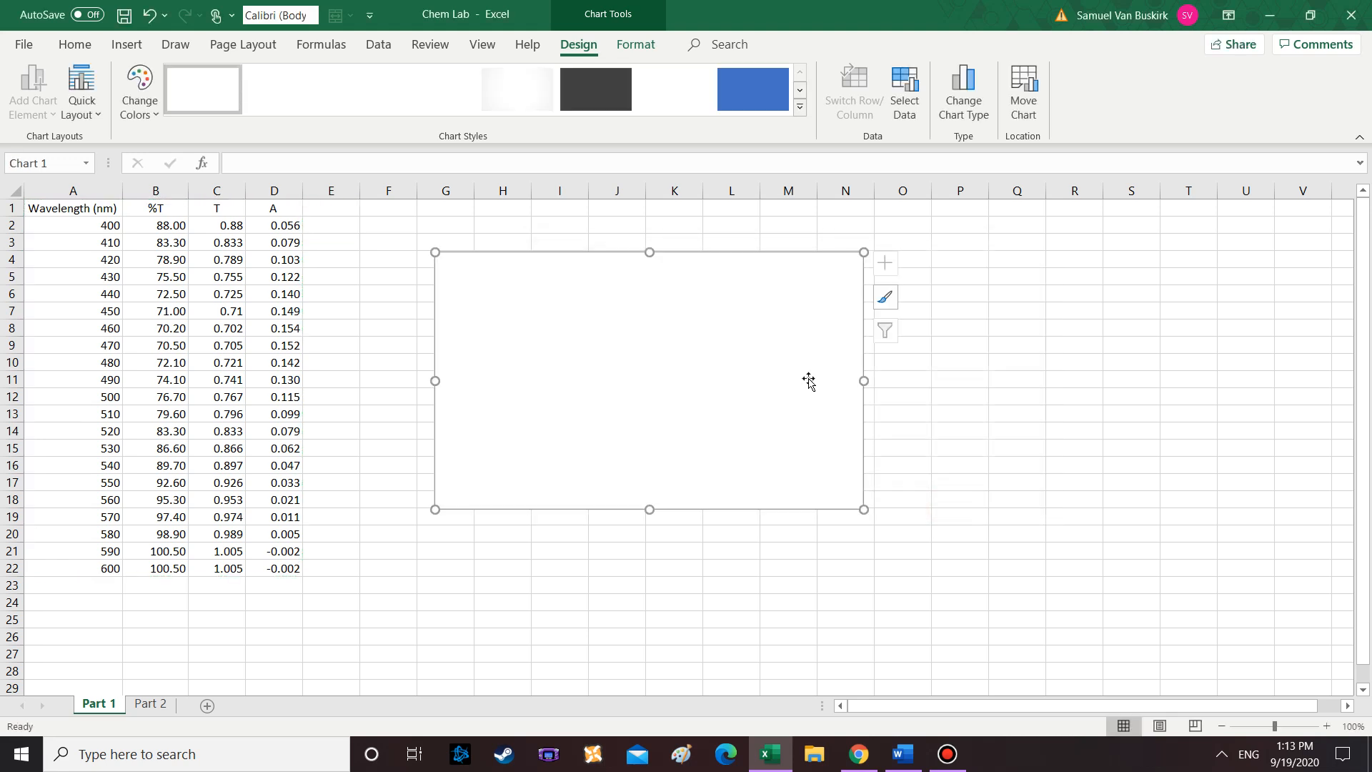
Shift the empty chart slightly towards the table and add a series with the wavelengths in A2:A22 as X values
drag(448, 258, 432, 255)
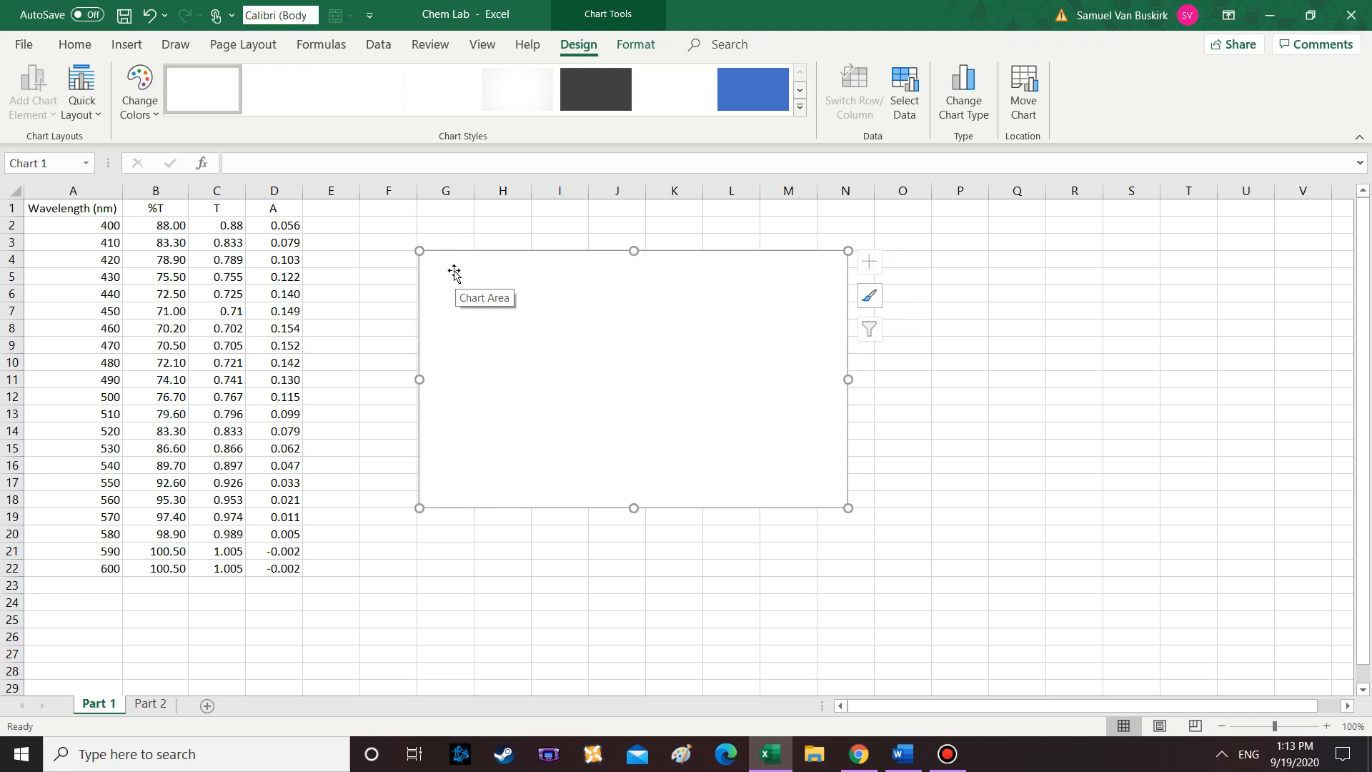
right_click(453, 272)
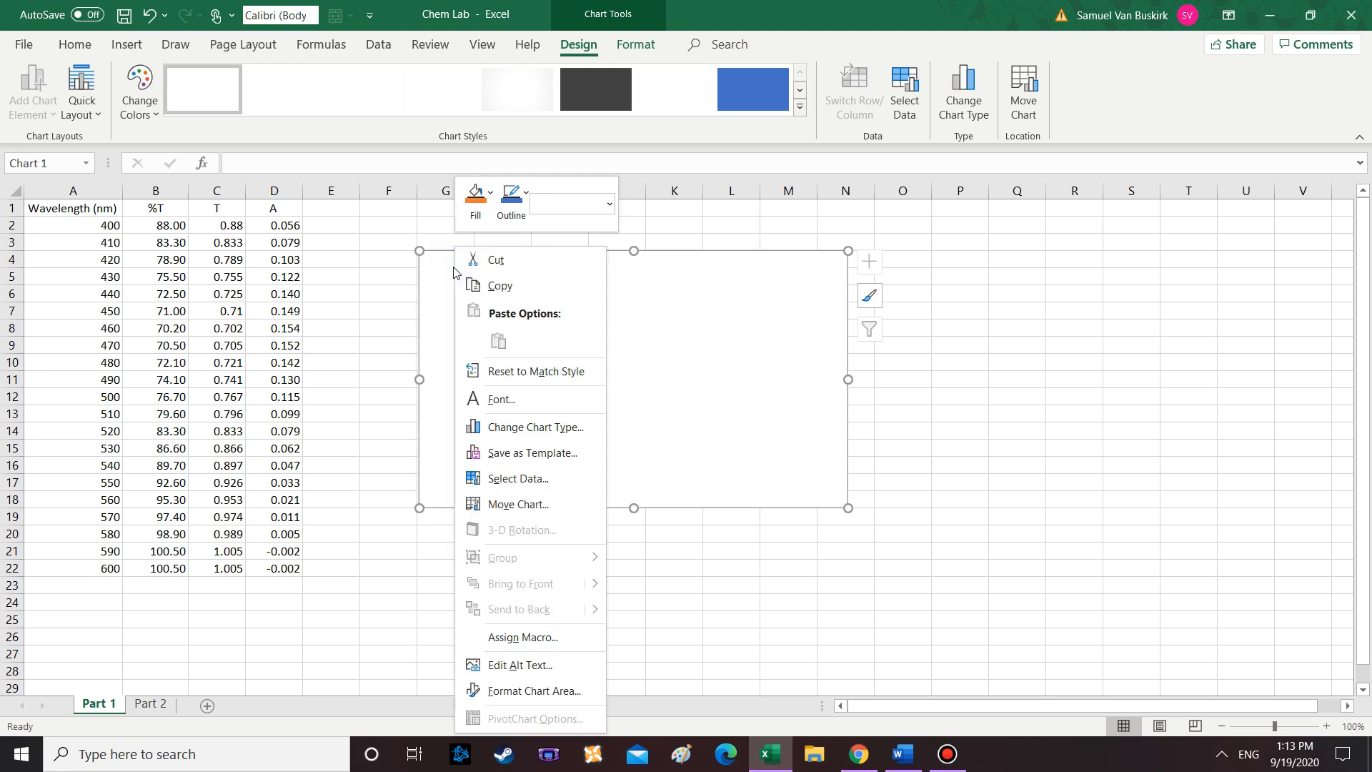
click(535, 480)
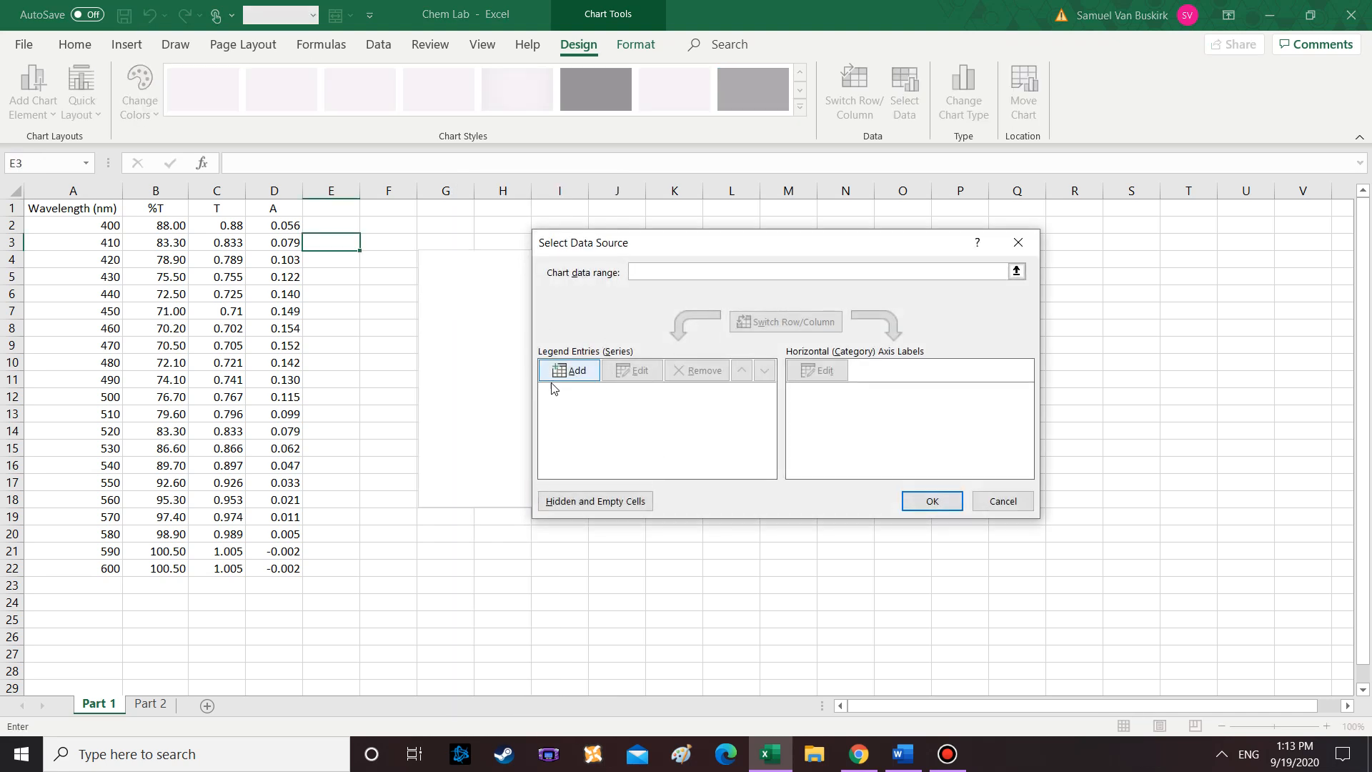
click(568, 370)
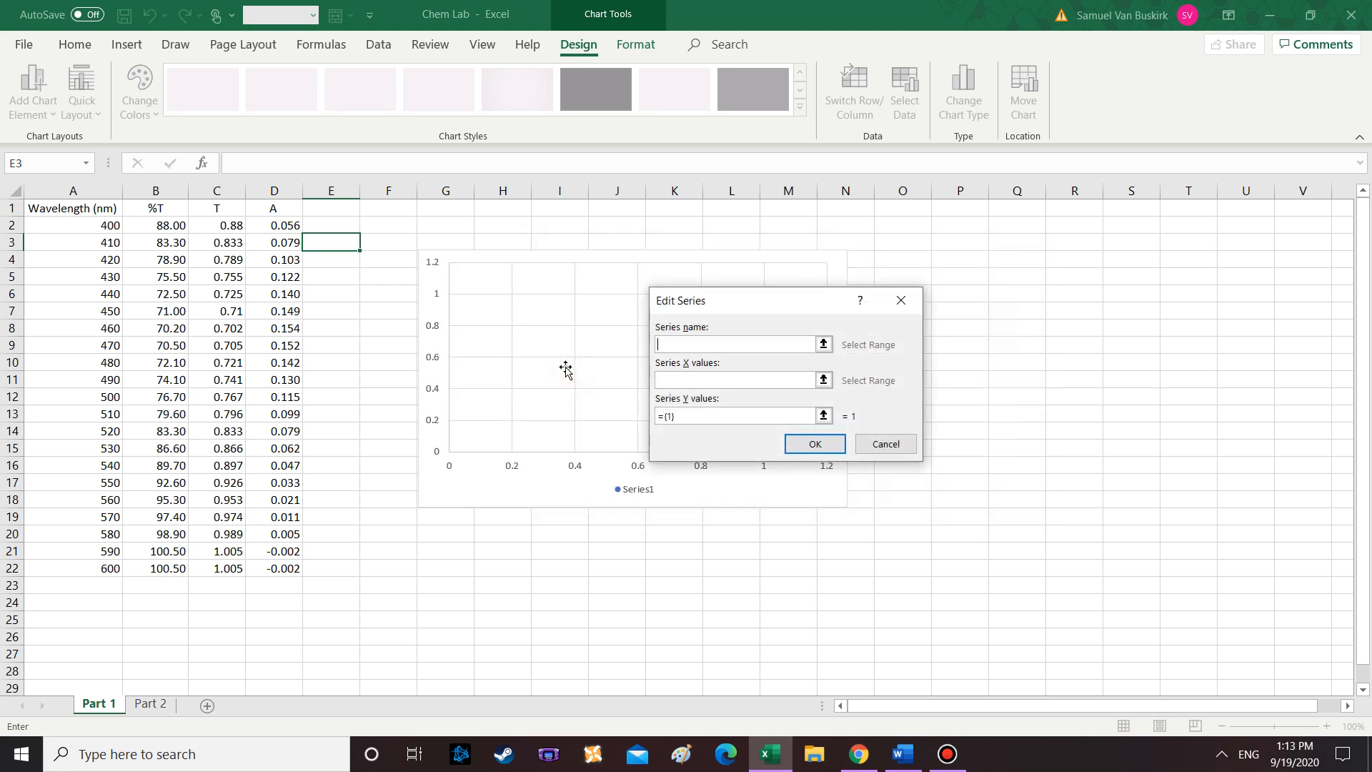
click(678, 382)
drag(97, 226, 104, 571)
Set the new series' Y values to the absorbances in D2:D22 and apply the data source
click(724, 416)
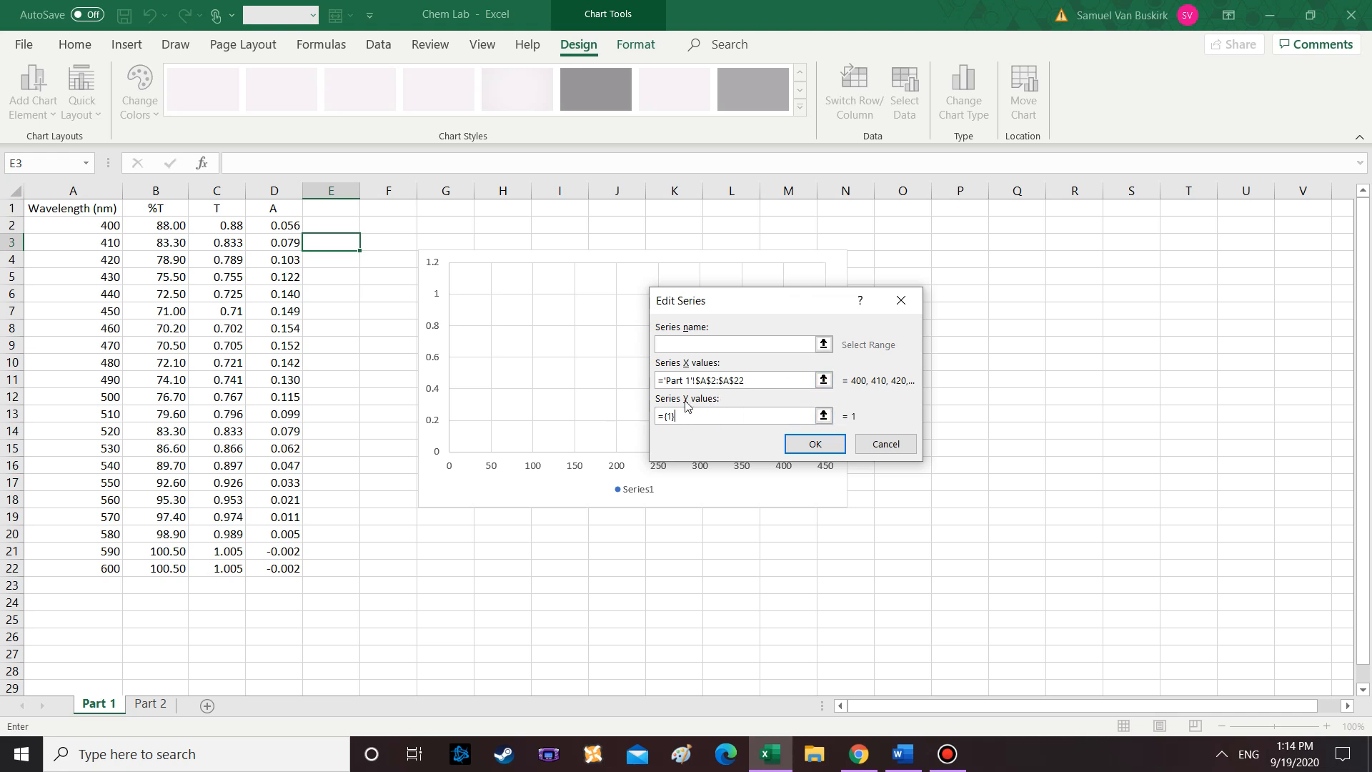
drag(676, 417, 631, 420)
key(BackSpace)
drag(273, 228, 295, 575)
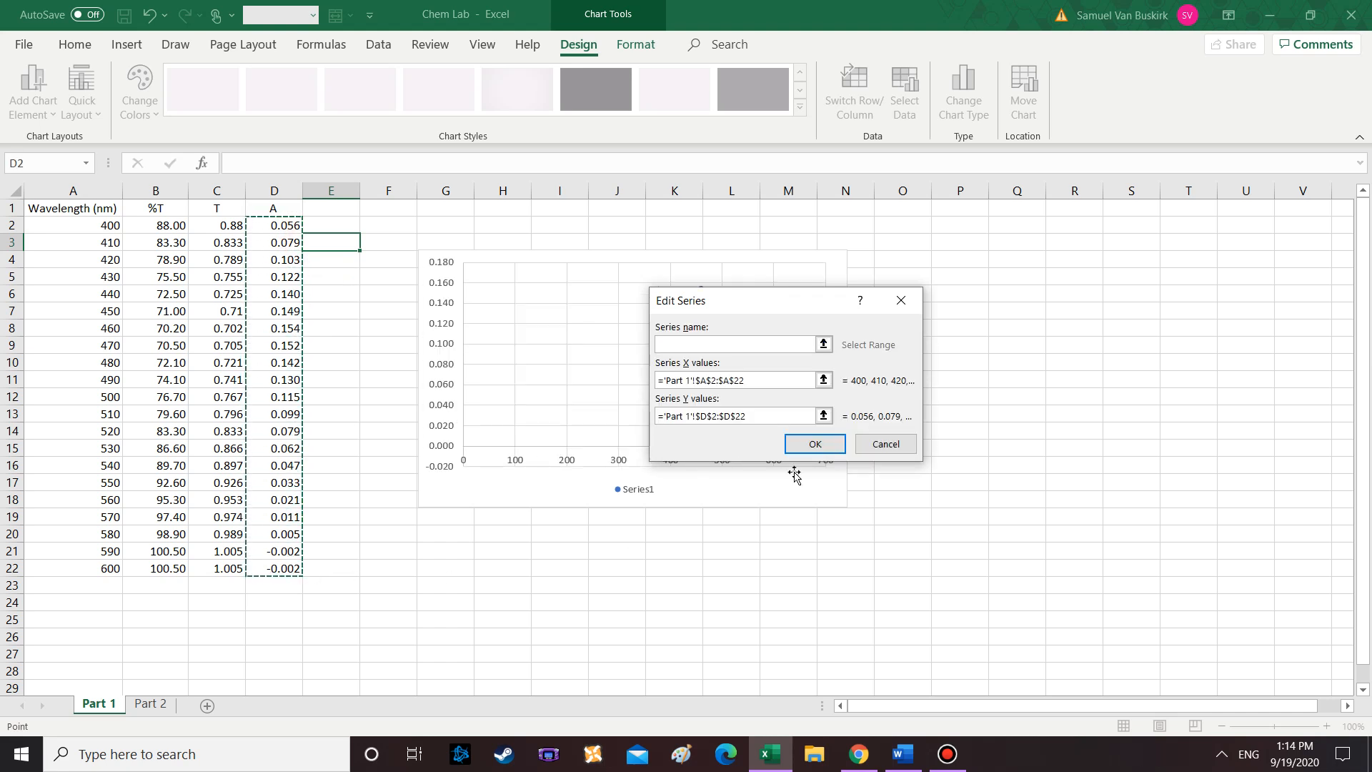
click(807, 446)
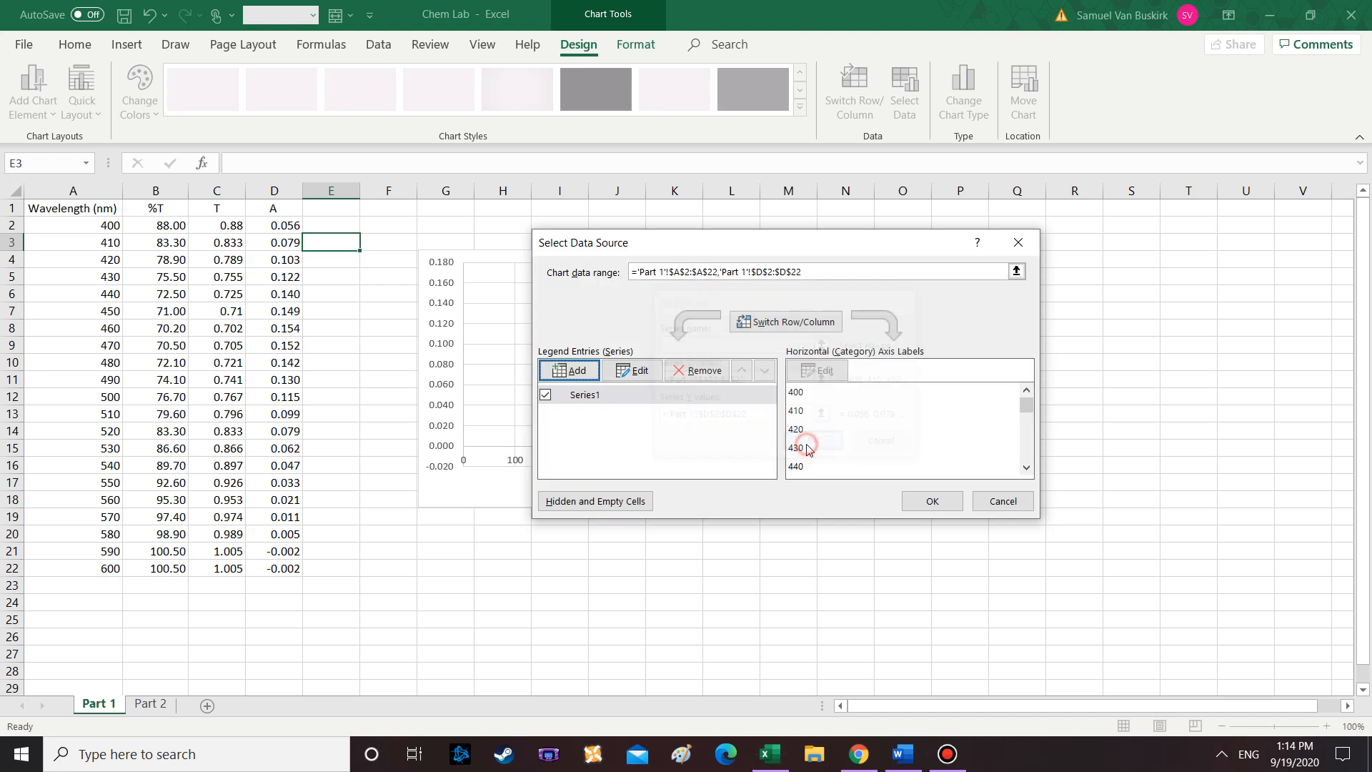
click(929, 501)
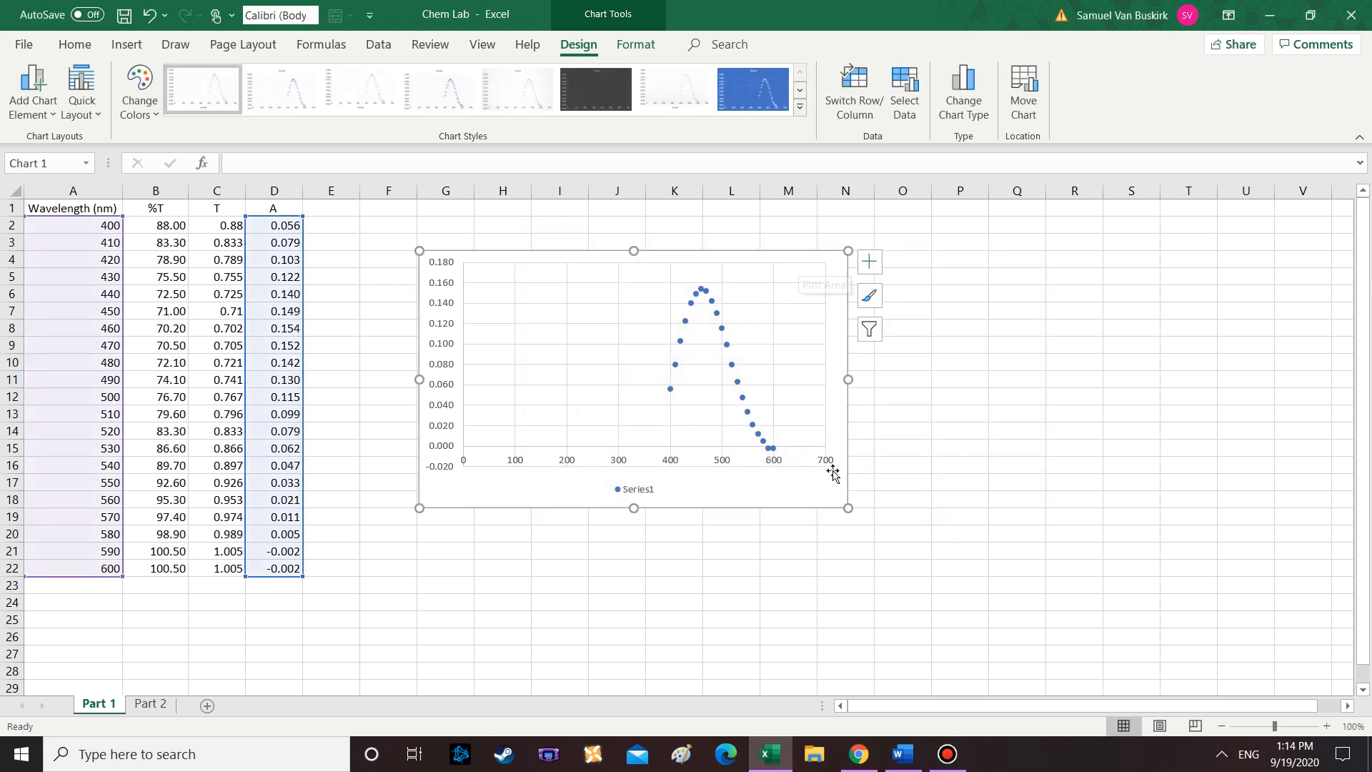
Enlarge the chart to about column P and row 22, and delete its vertical and horizontal gridlines and the legend
drag(848, 508, 967, 577)
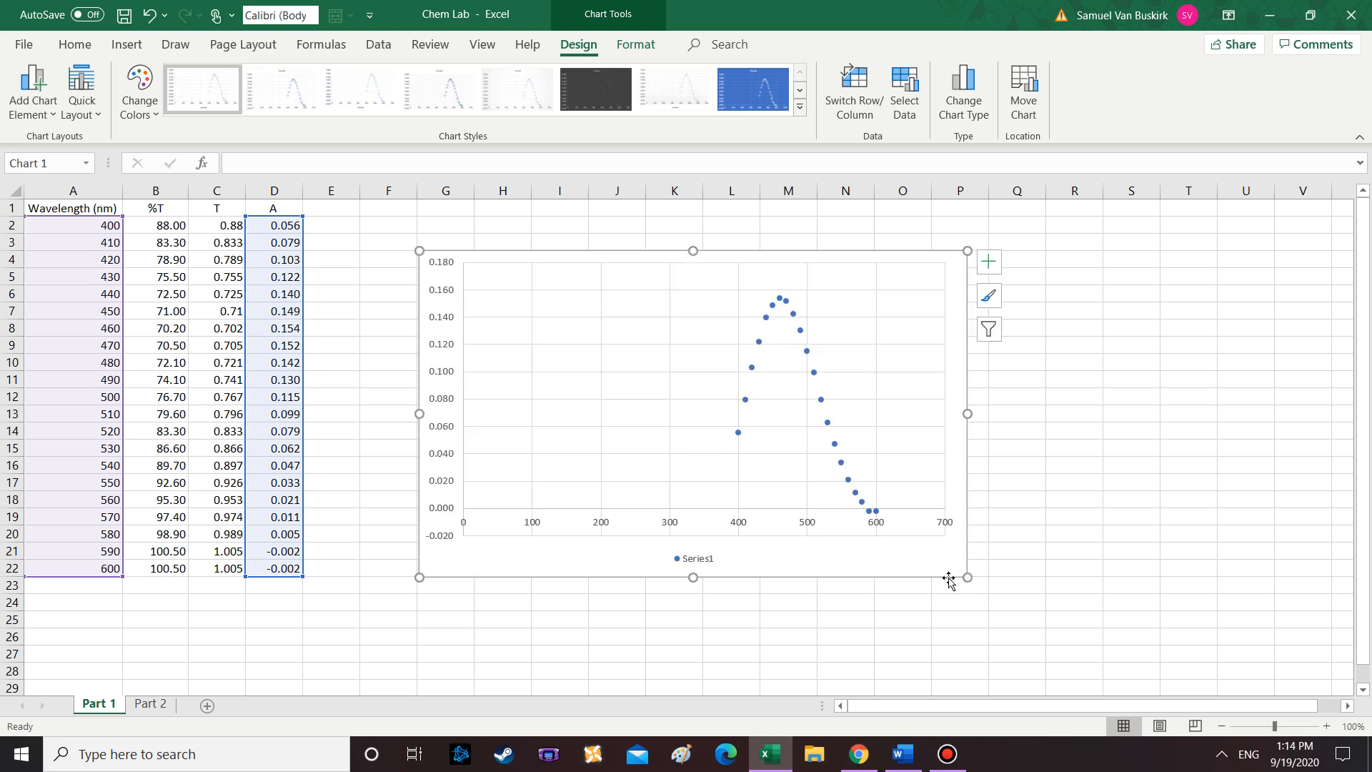
right_click(532, 282)
click(566, 289)
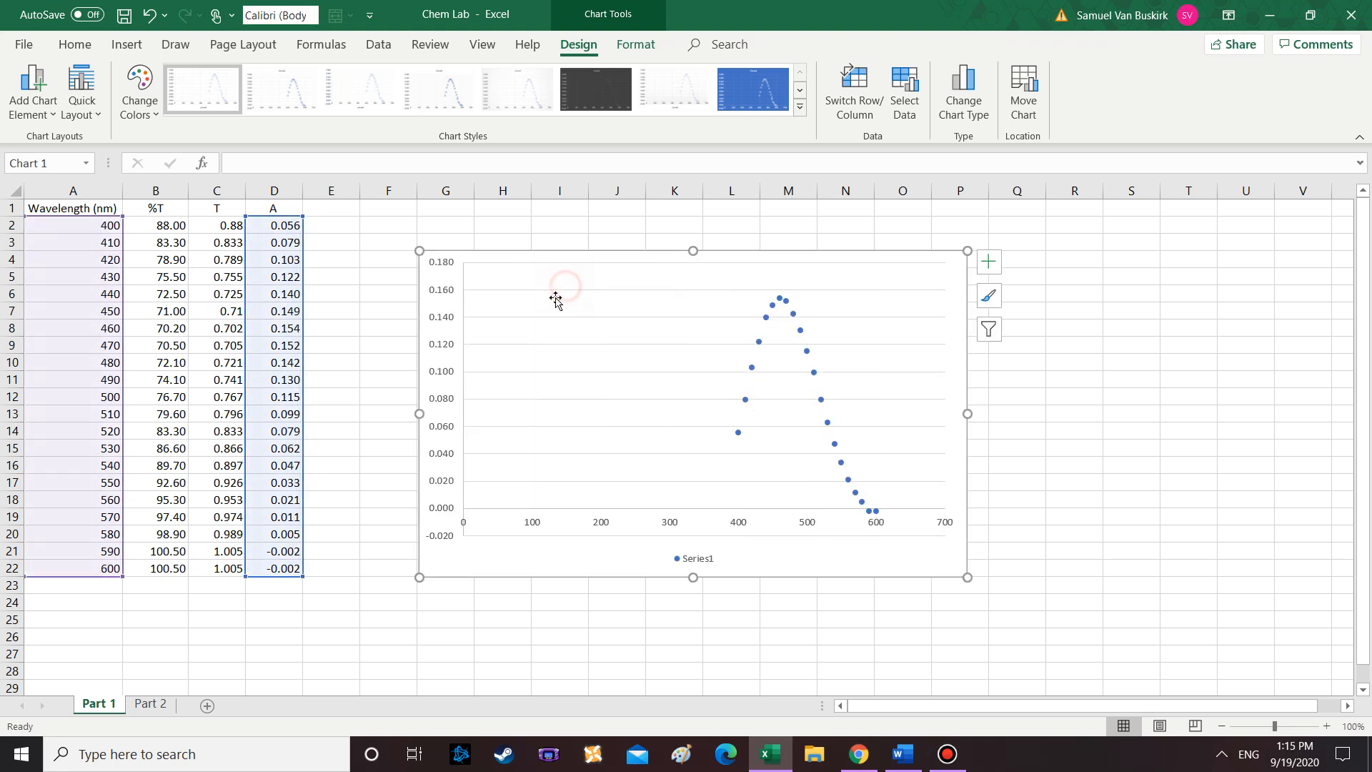
right_click(541, 293)
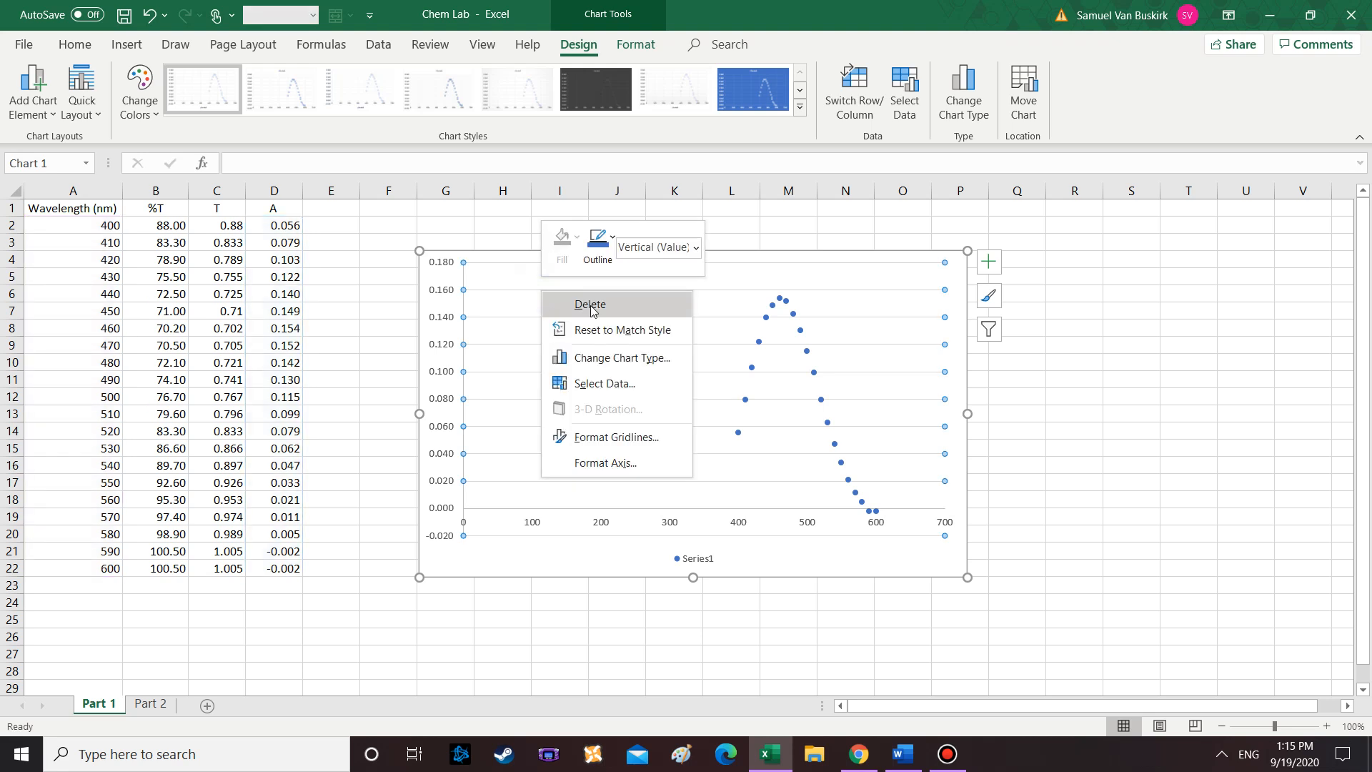
click(591, 306)
right_click(704, 562)
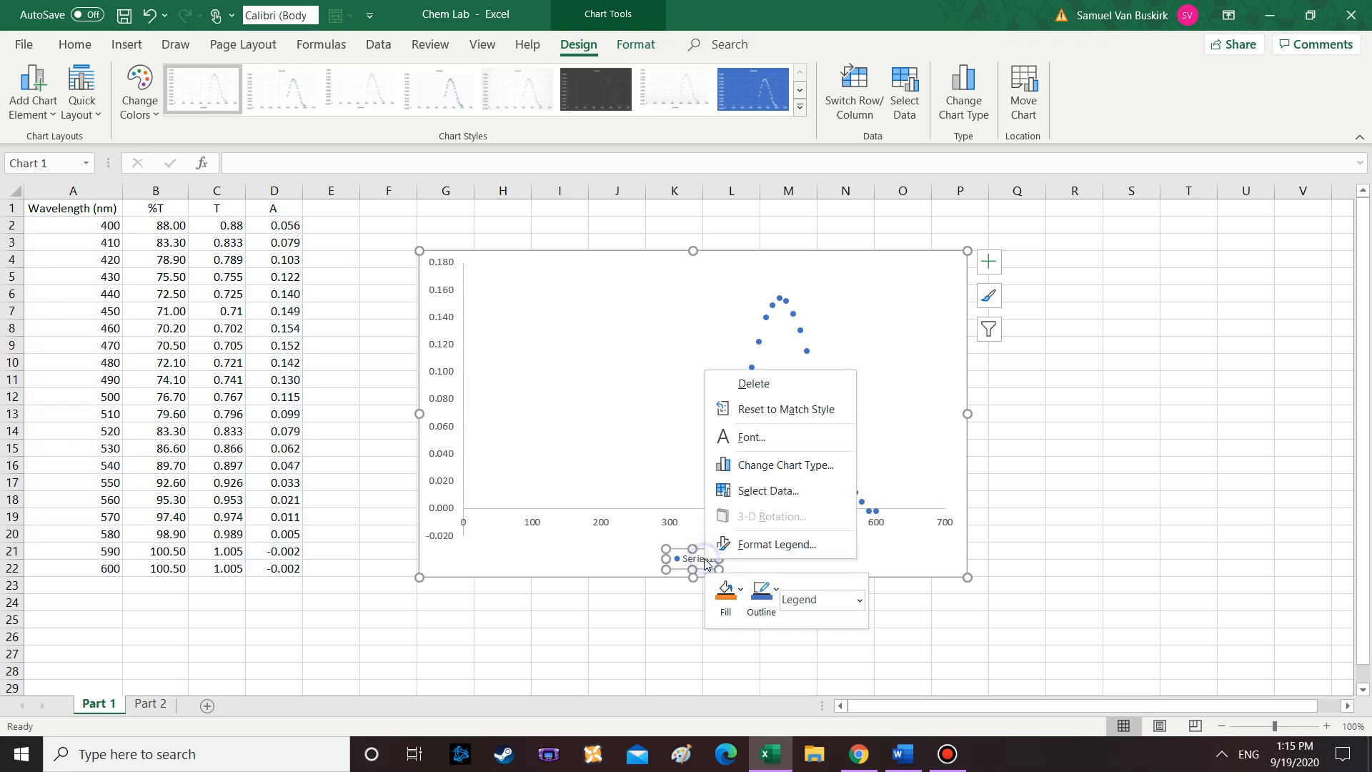
click(754, 383)
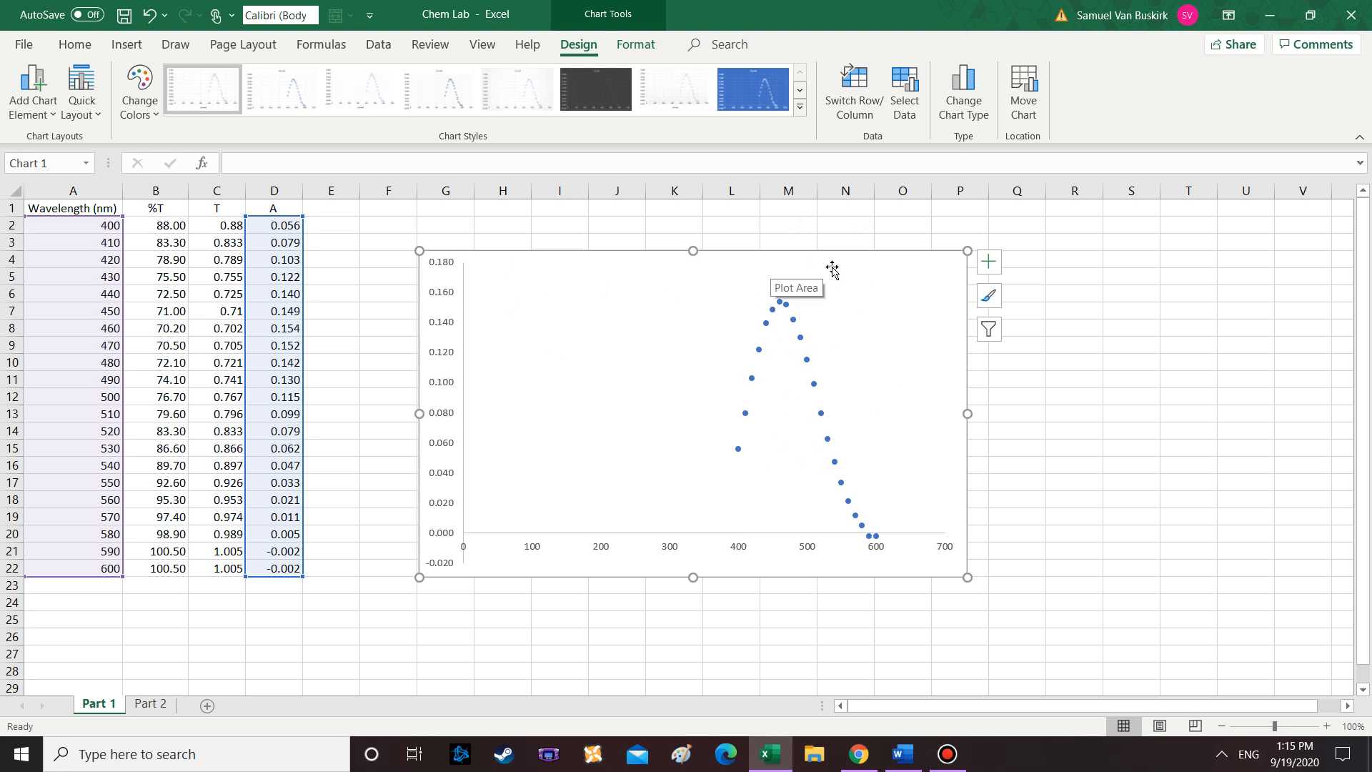
Set the minimum bound of the chart's horizontal wavelength axis to 400
click(667, 547)
right_click(668, 547)
click(708, 529)
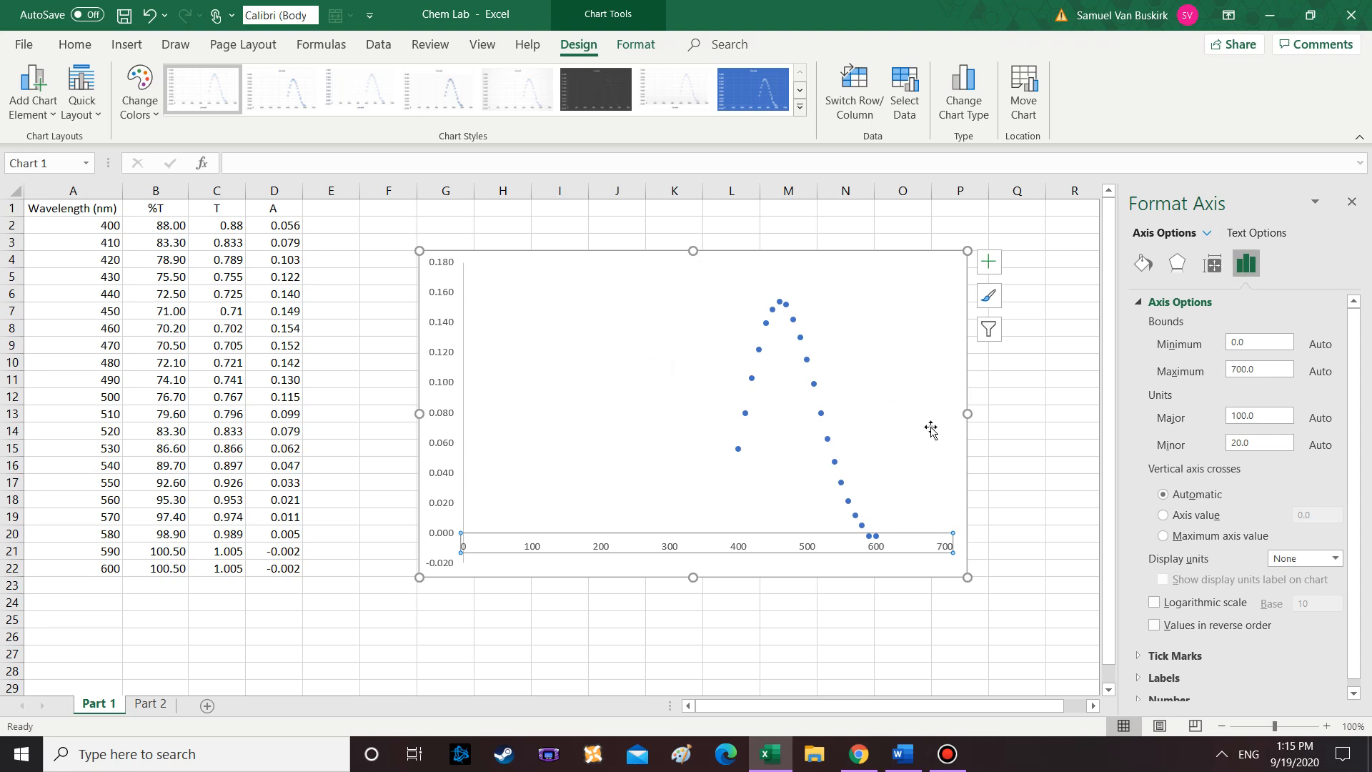
click(1264, 347)
key(BackSpace)
key(BackSpace)
key(BackSpace)
text(400)
key(Return)
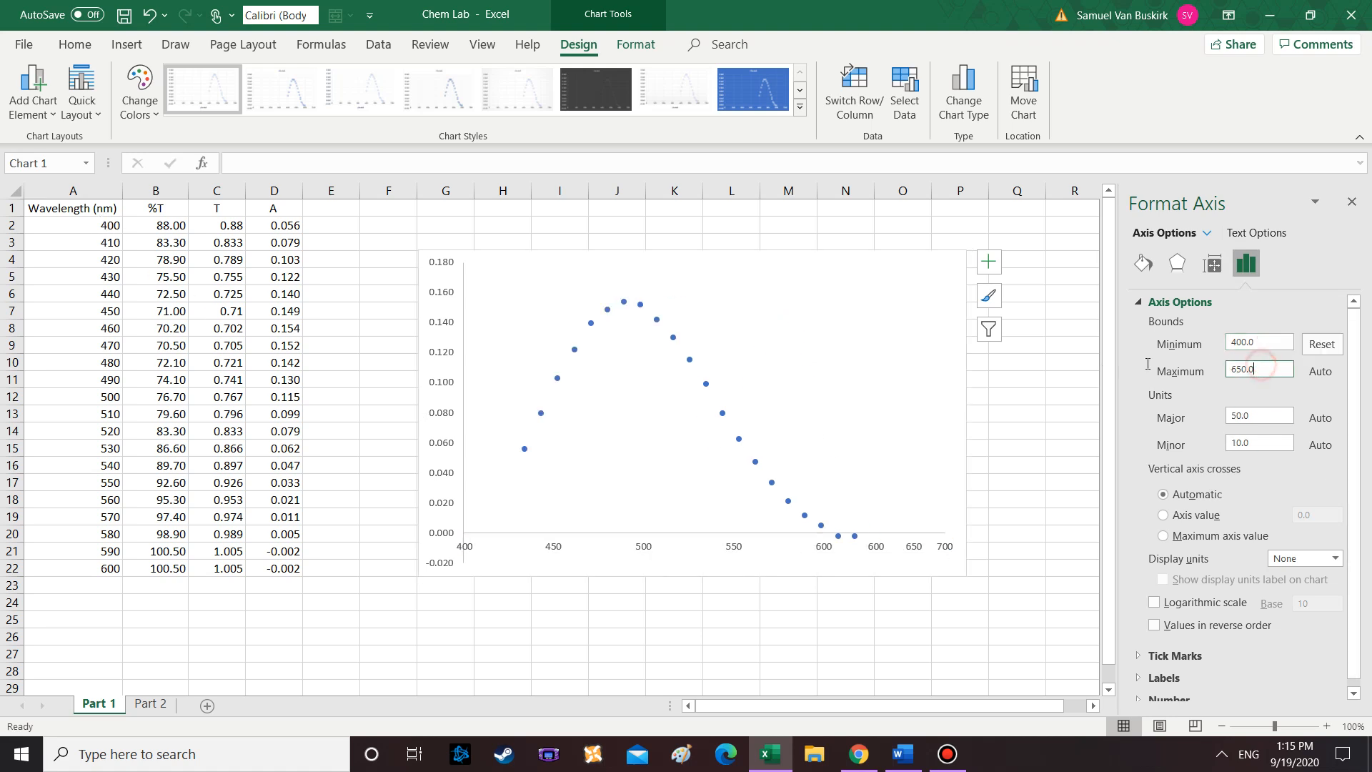
Set the horizontal axis's maximum bound to 600 and close the axis formatting
drag(1266, 370, 1224, 367)
text(600)
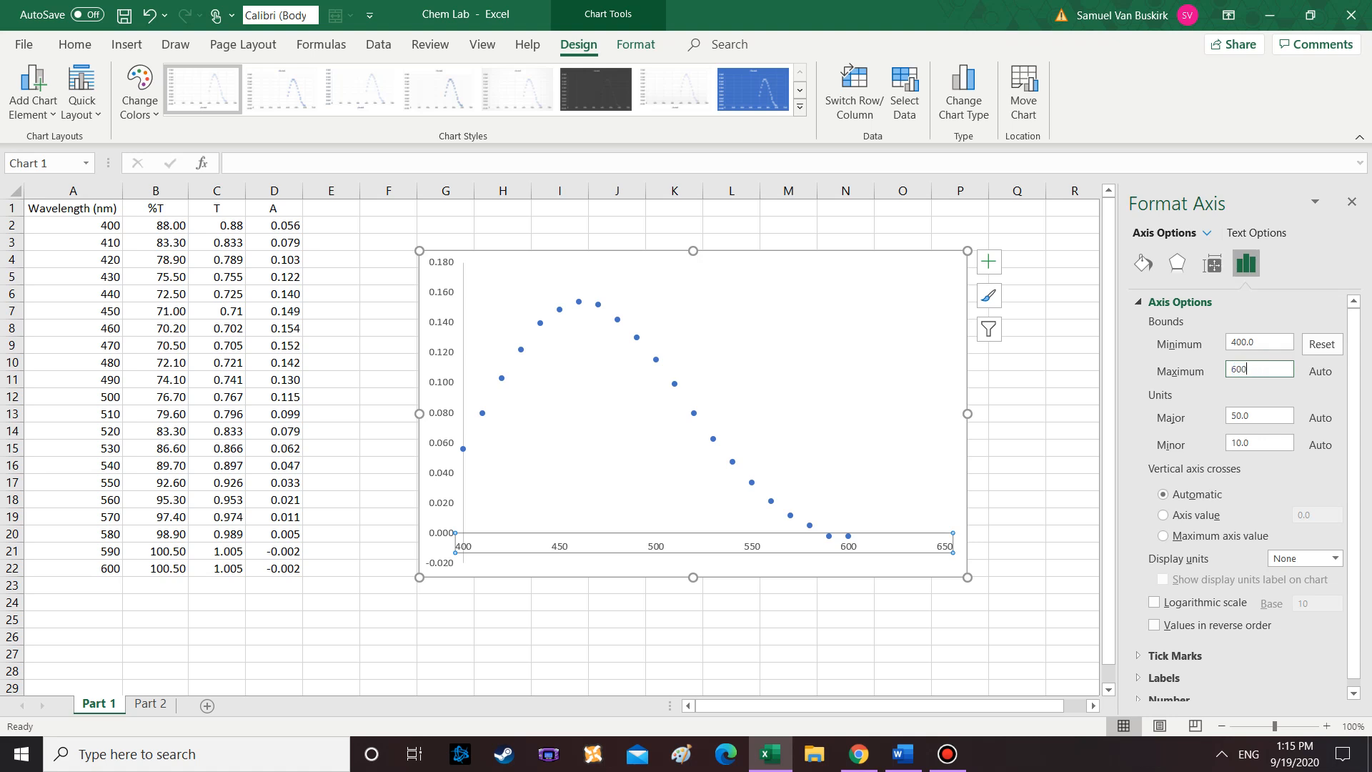
key(Return)
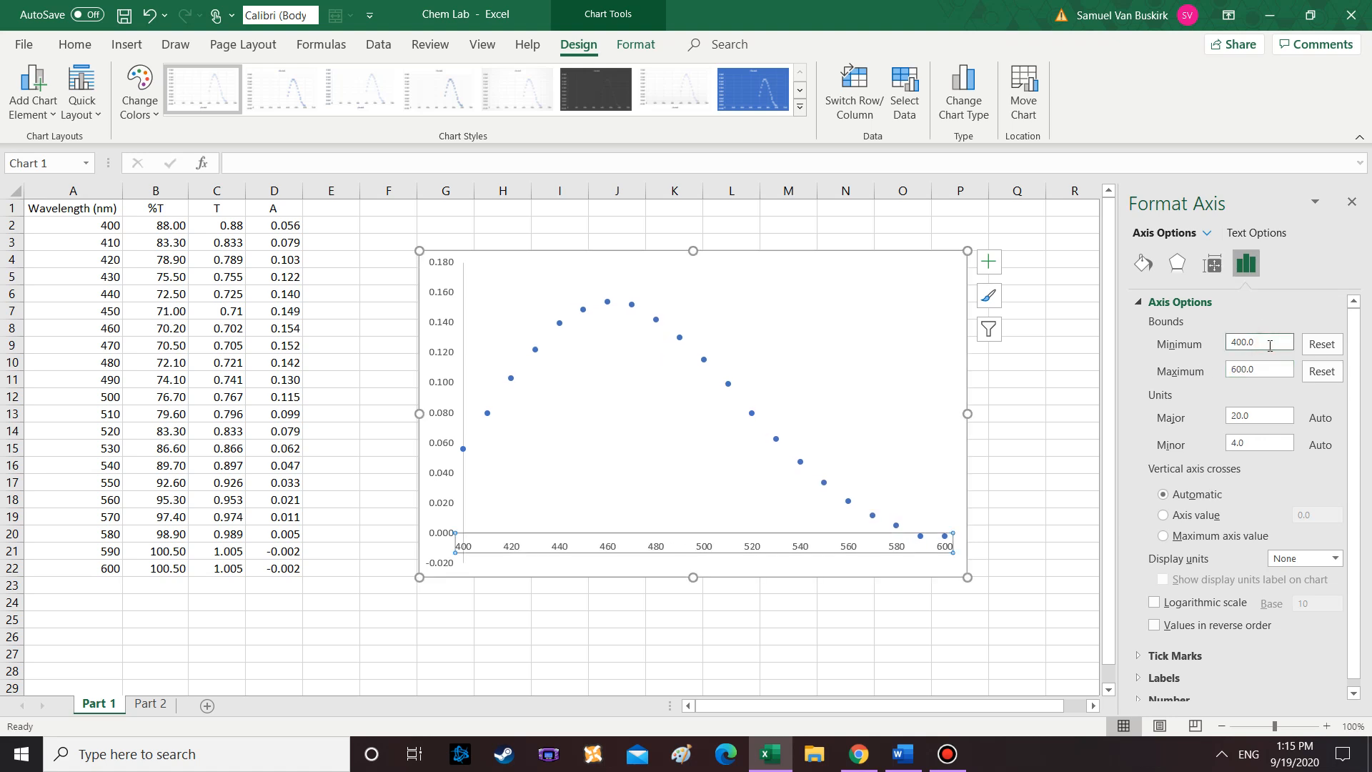
click(1353, 203)
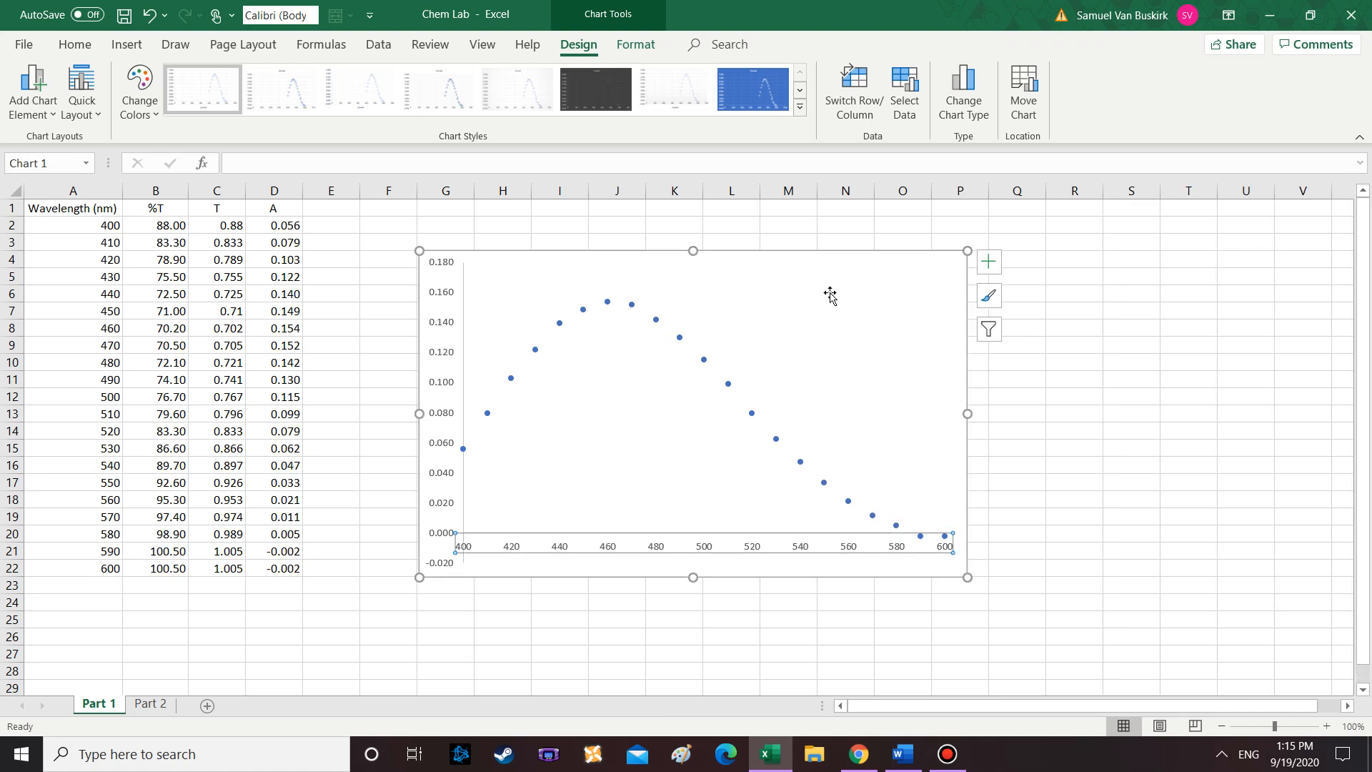
click(934, 260)
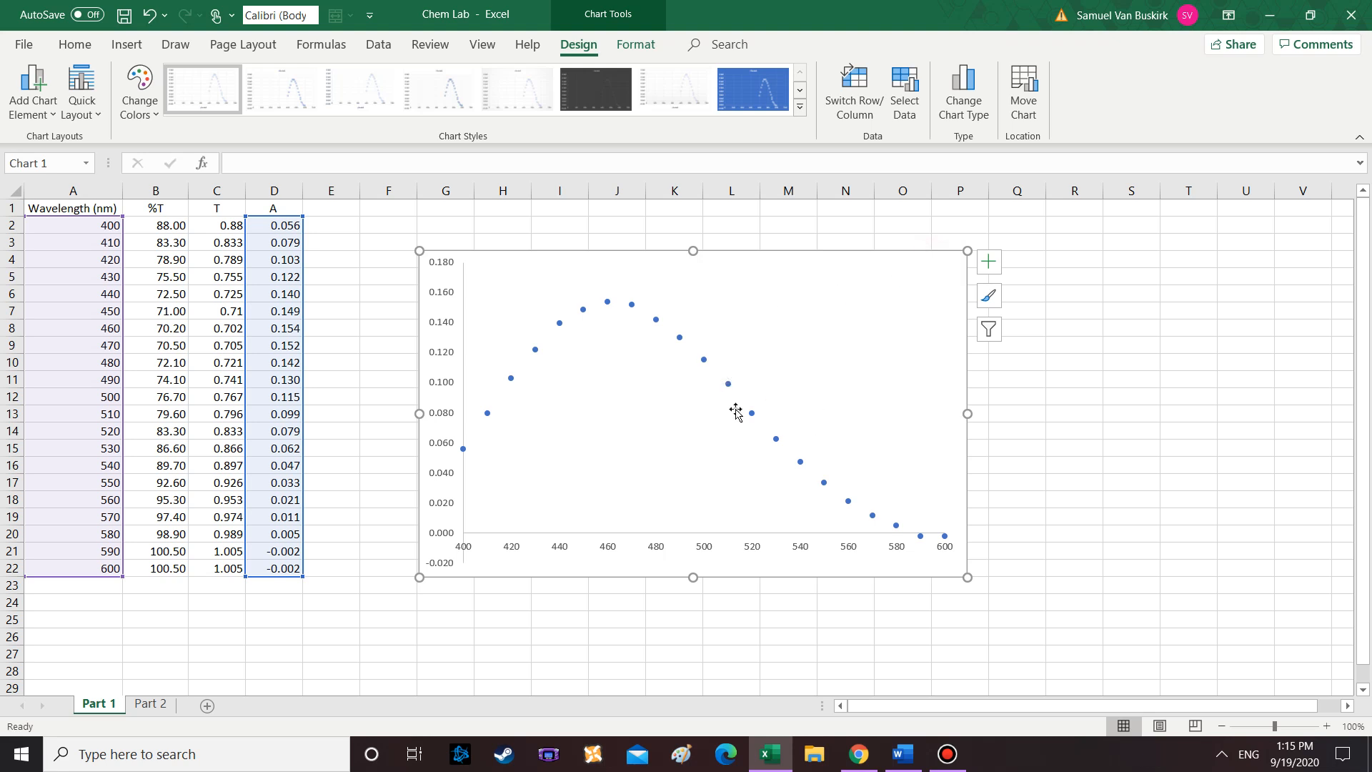
Connect the absorbance data points with a solid line and close the series formatting
right_click(680, 338)
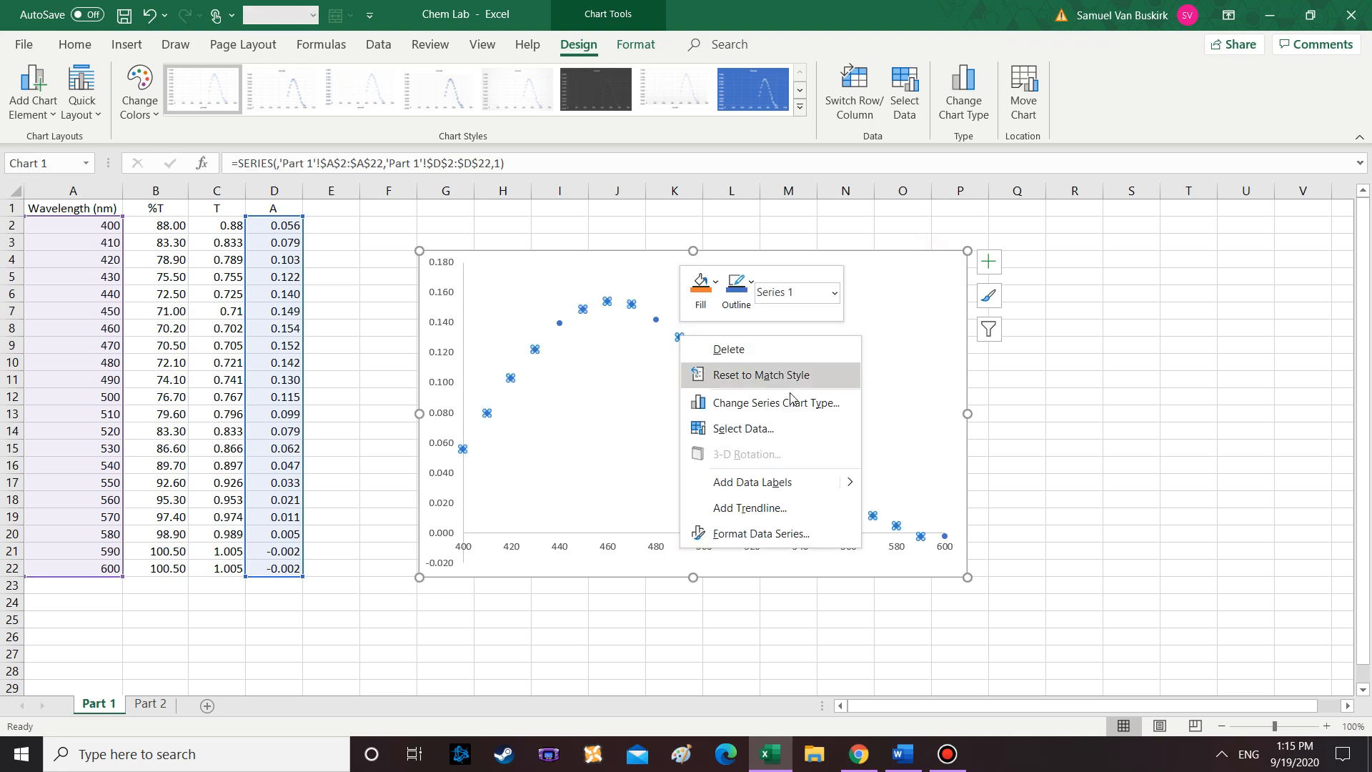
click(786, 539)
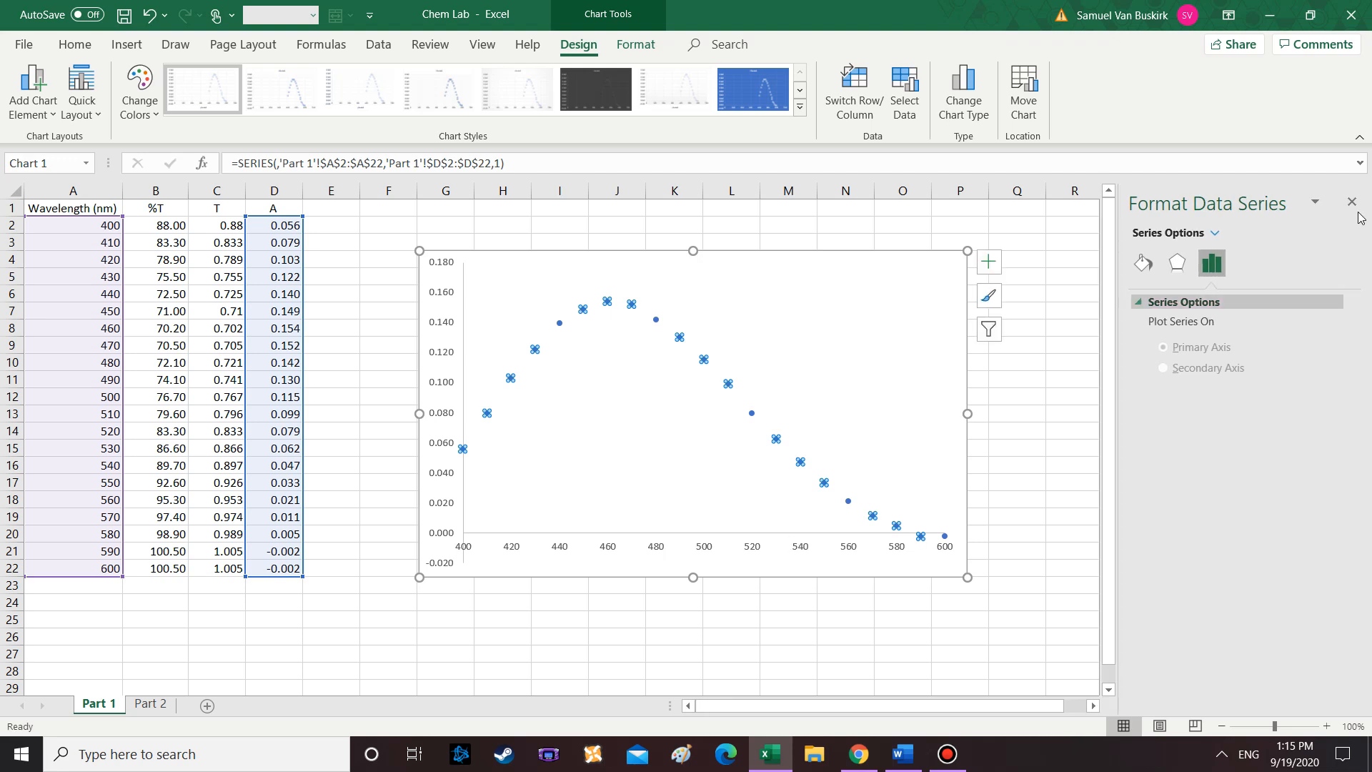
click(1146, 265)
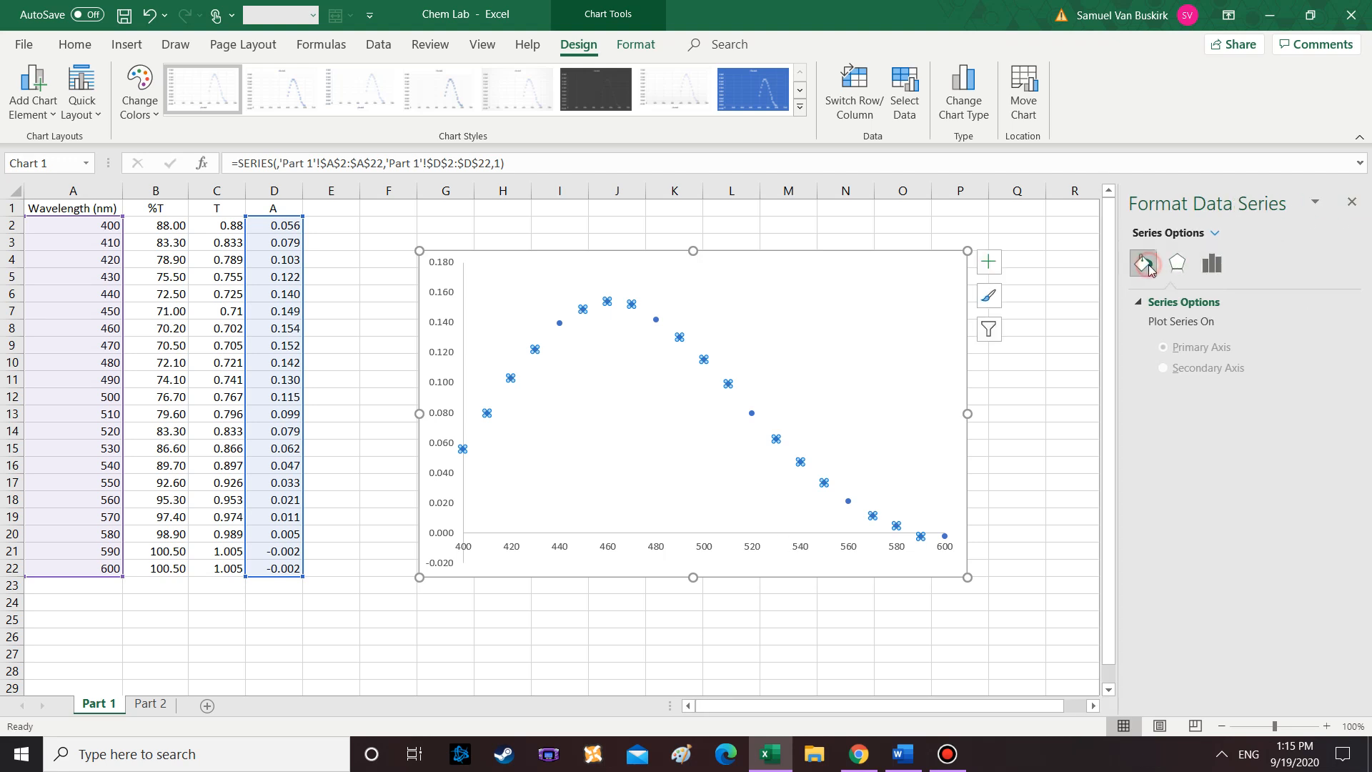
click(1183, 375)
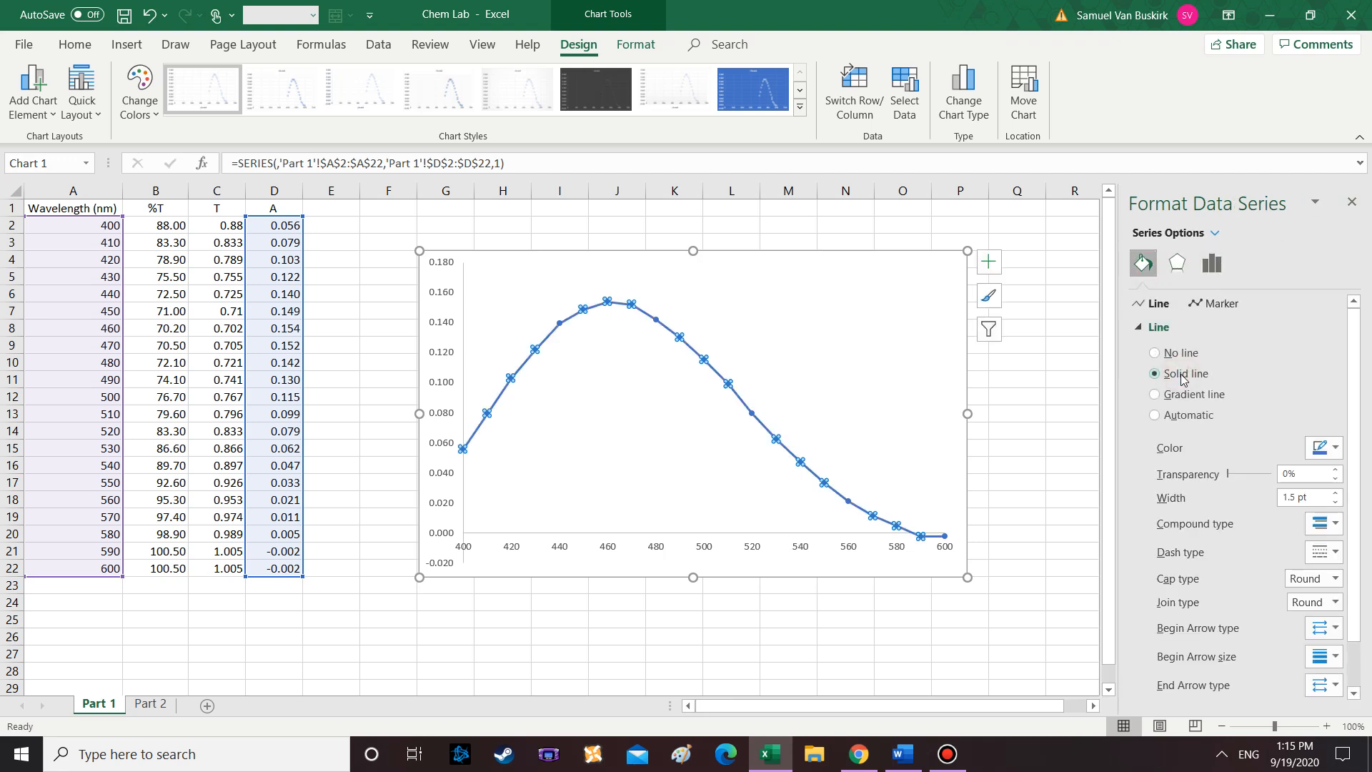
click(1352, 202)
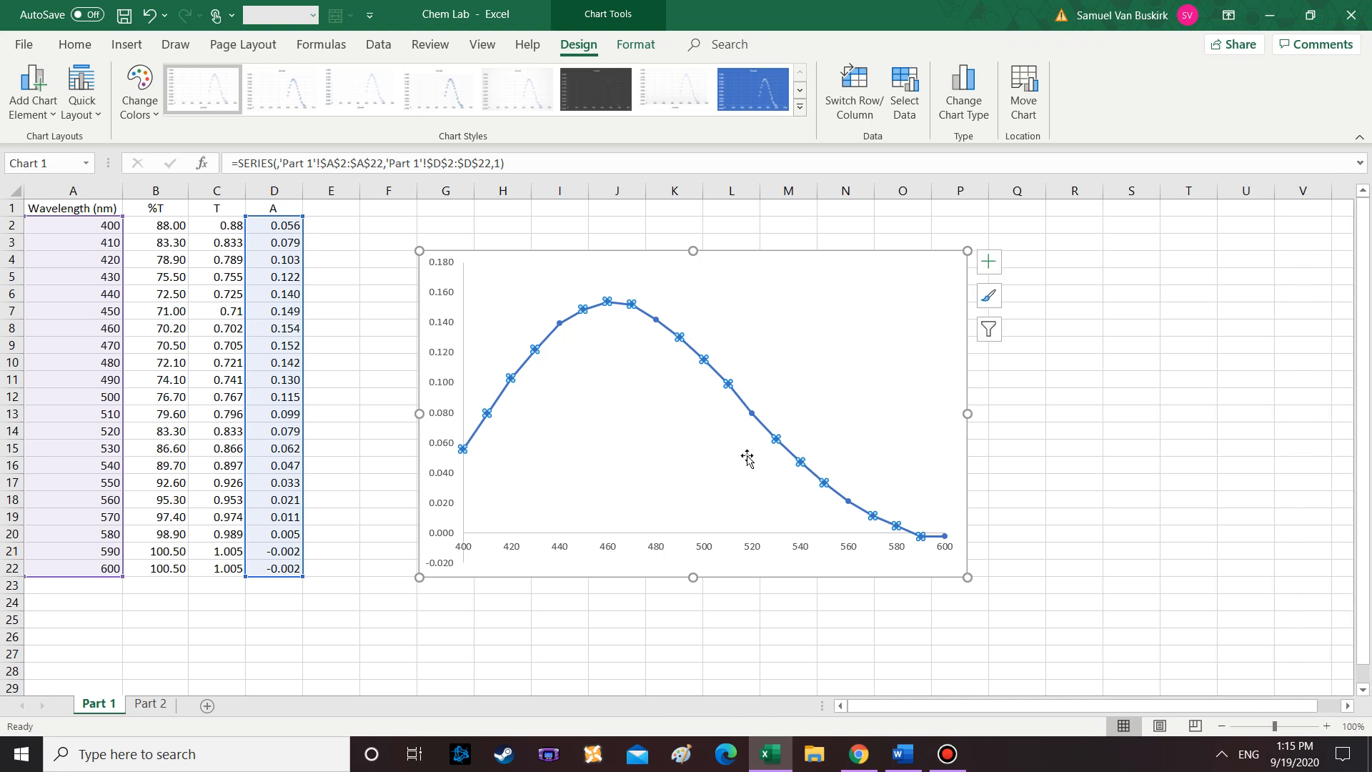
Deselect the data series and add a chart title and axis titles to the absorbance chart
click(781, 290)
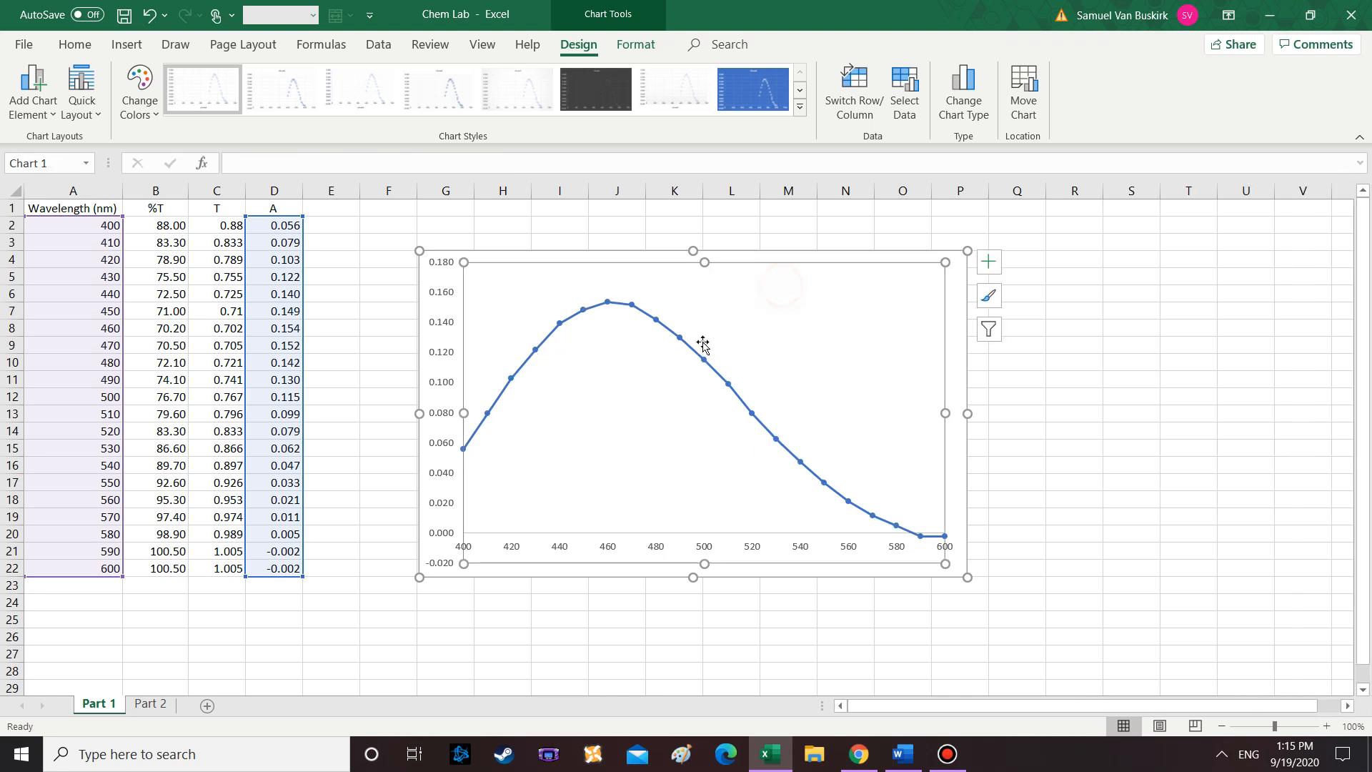
click(520, 260)
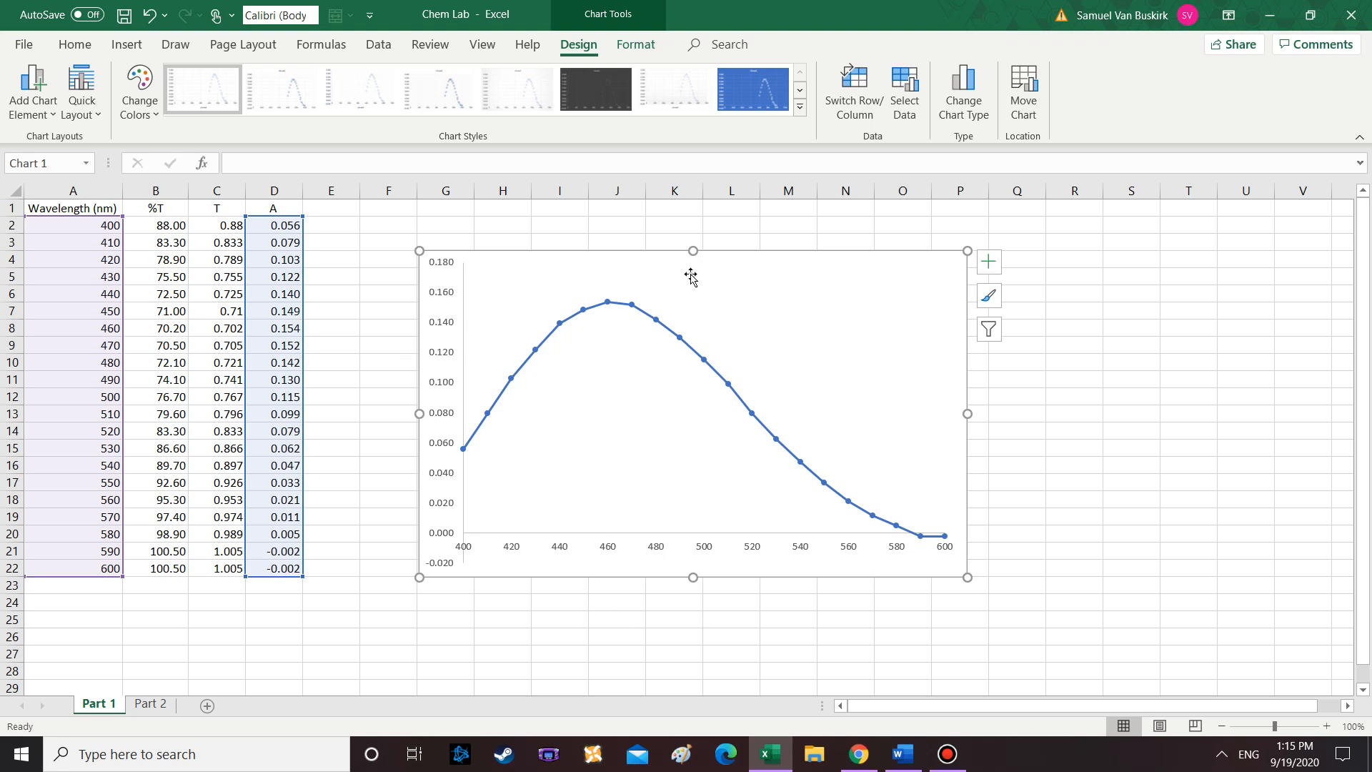
click(989, 262)
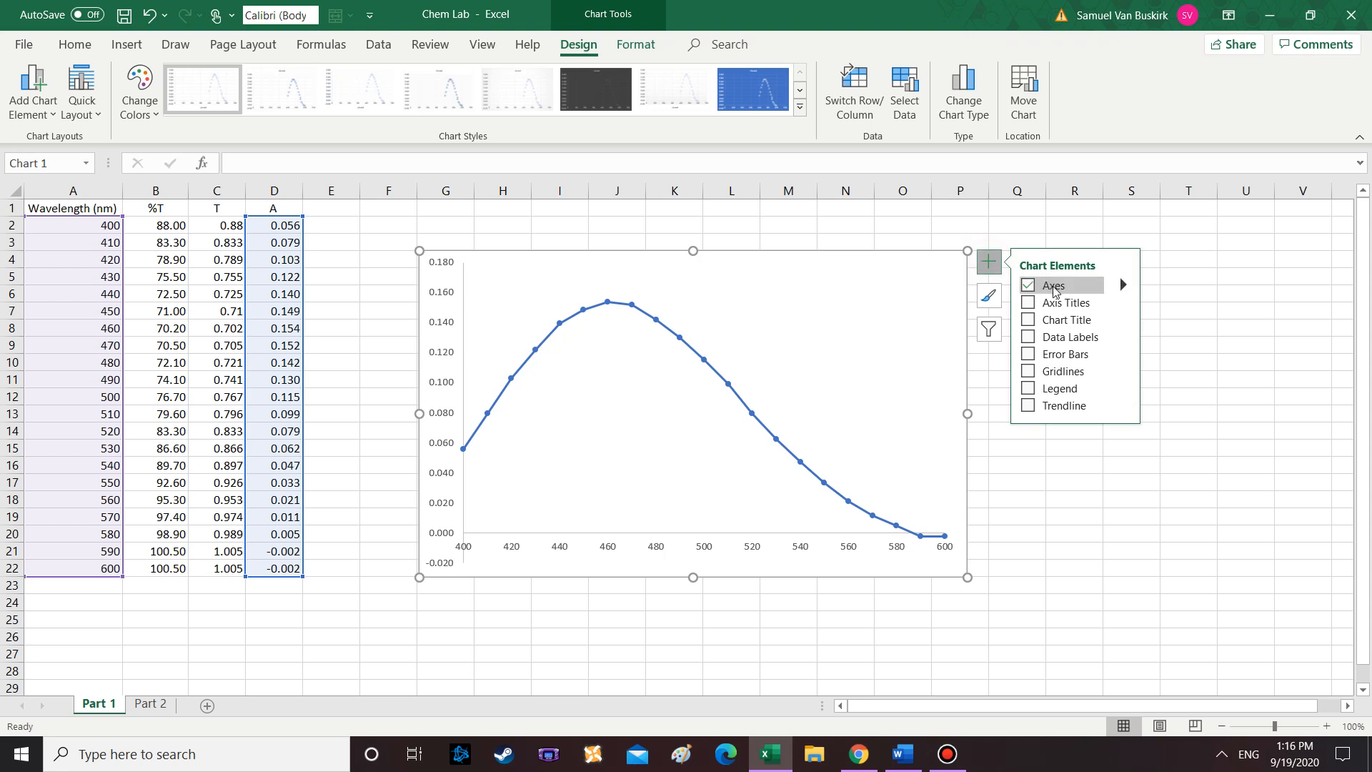
click(1051, 320)
click(1050, 302)
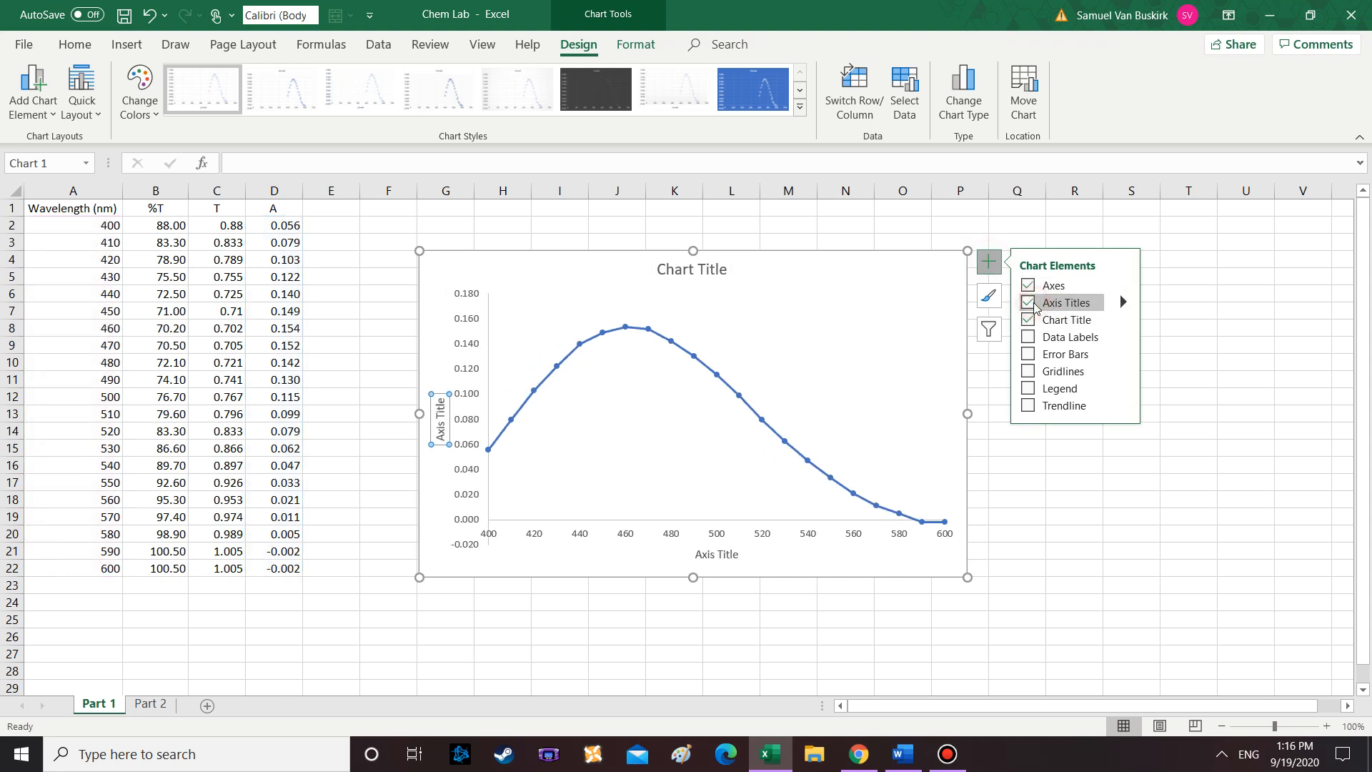
click(990, 265)
click(947, 281)
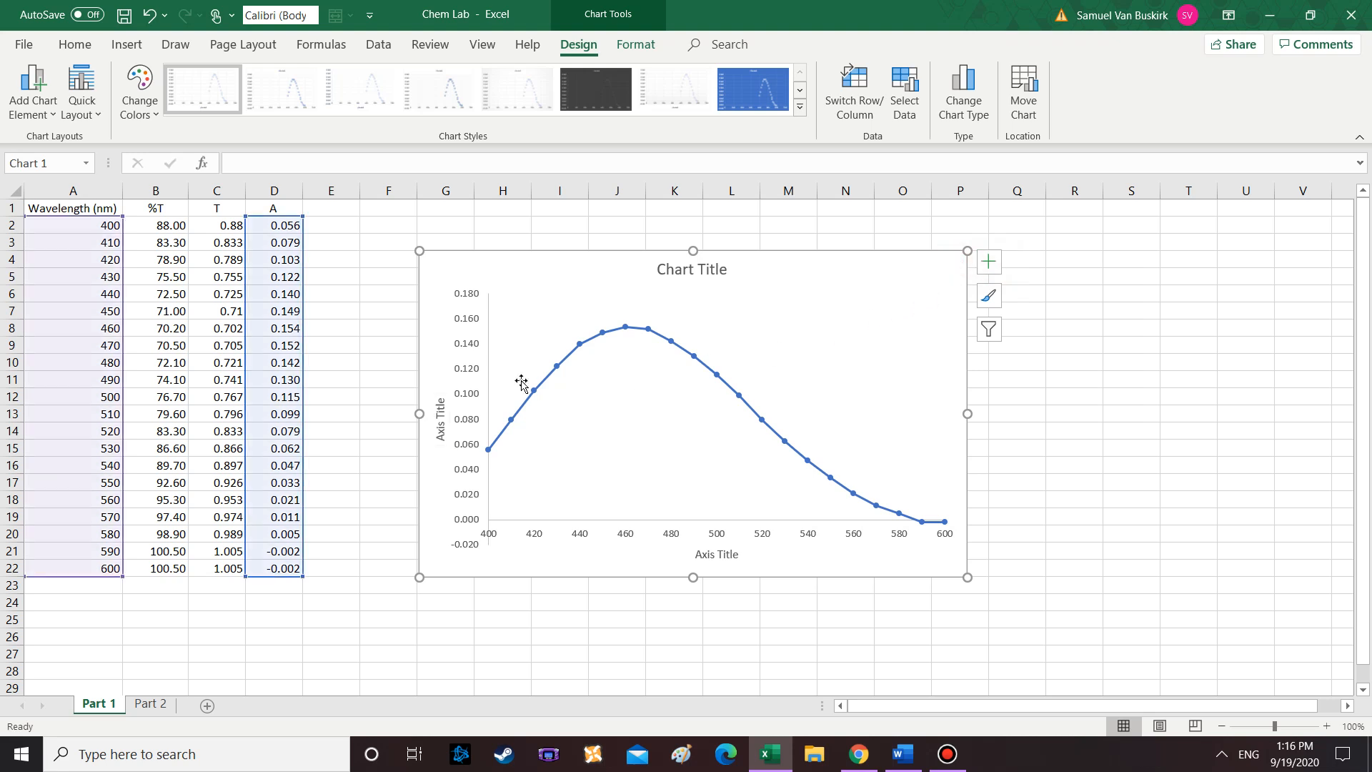
Set the chart title to "Absorbance vs Wavelength for Solution D"
click(685, 270)
drag(661, 272, 723, 271)
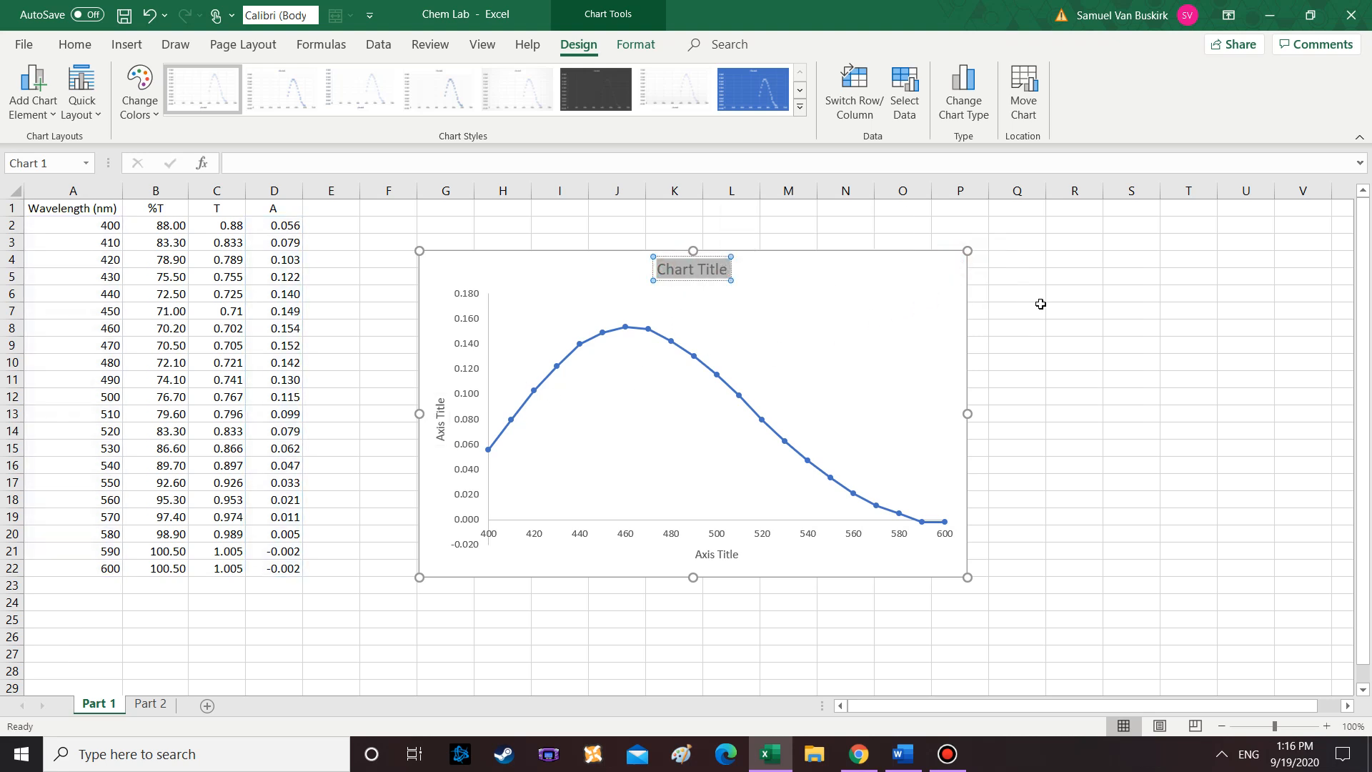
text(Abs)
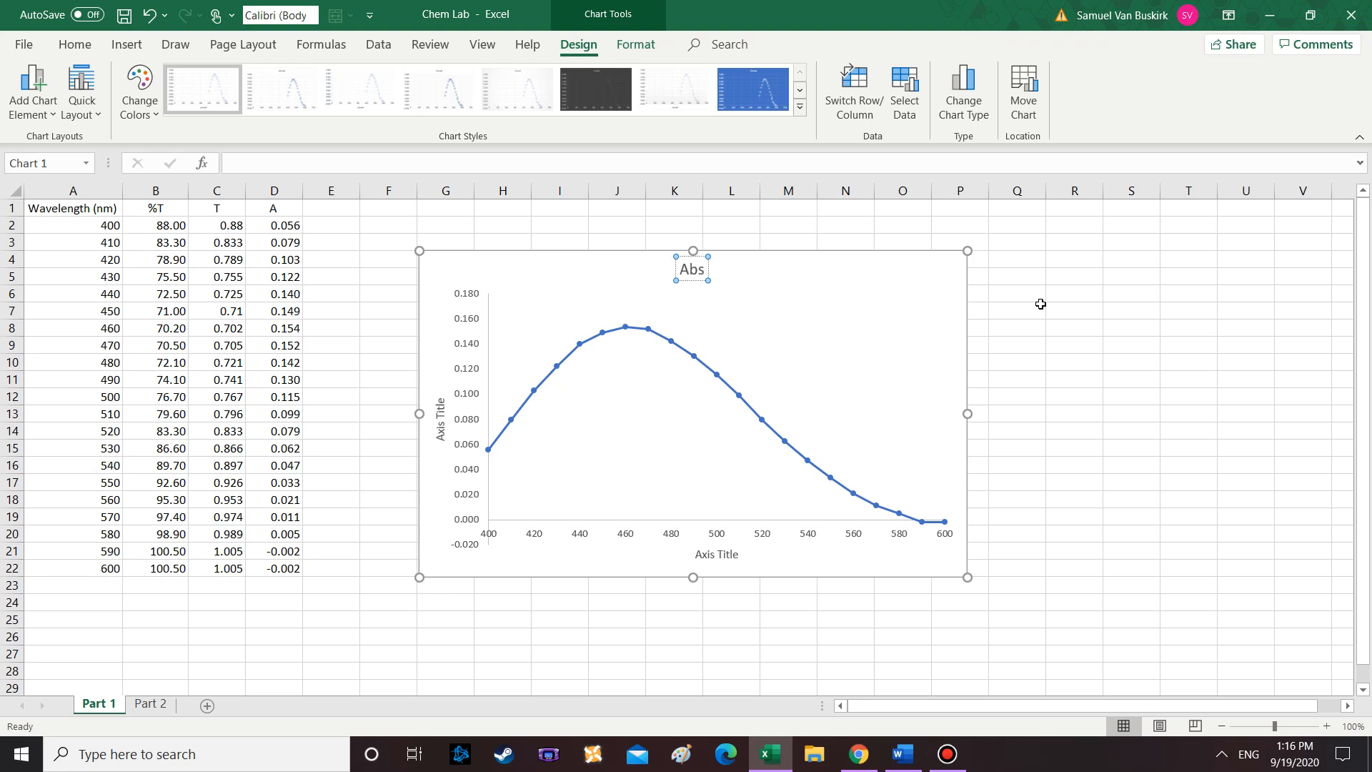
text(orbance vs)
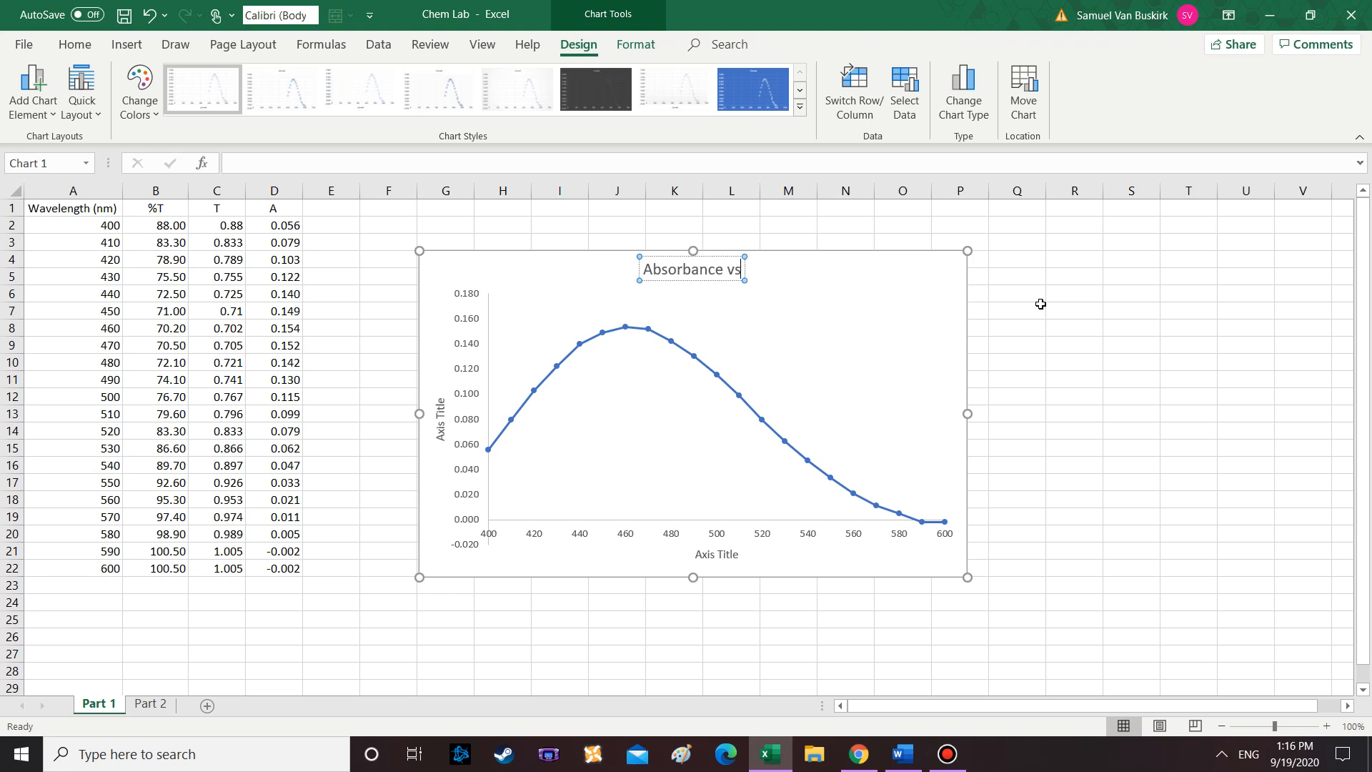
text( Wavelength)
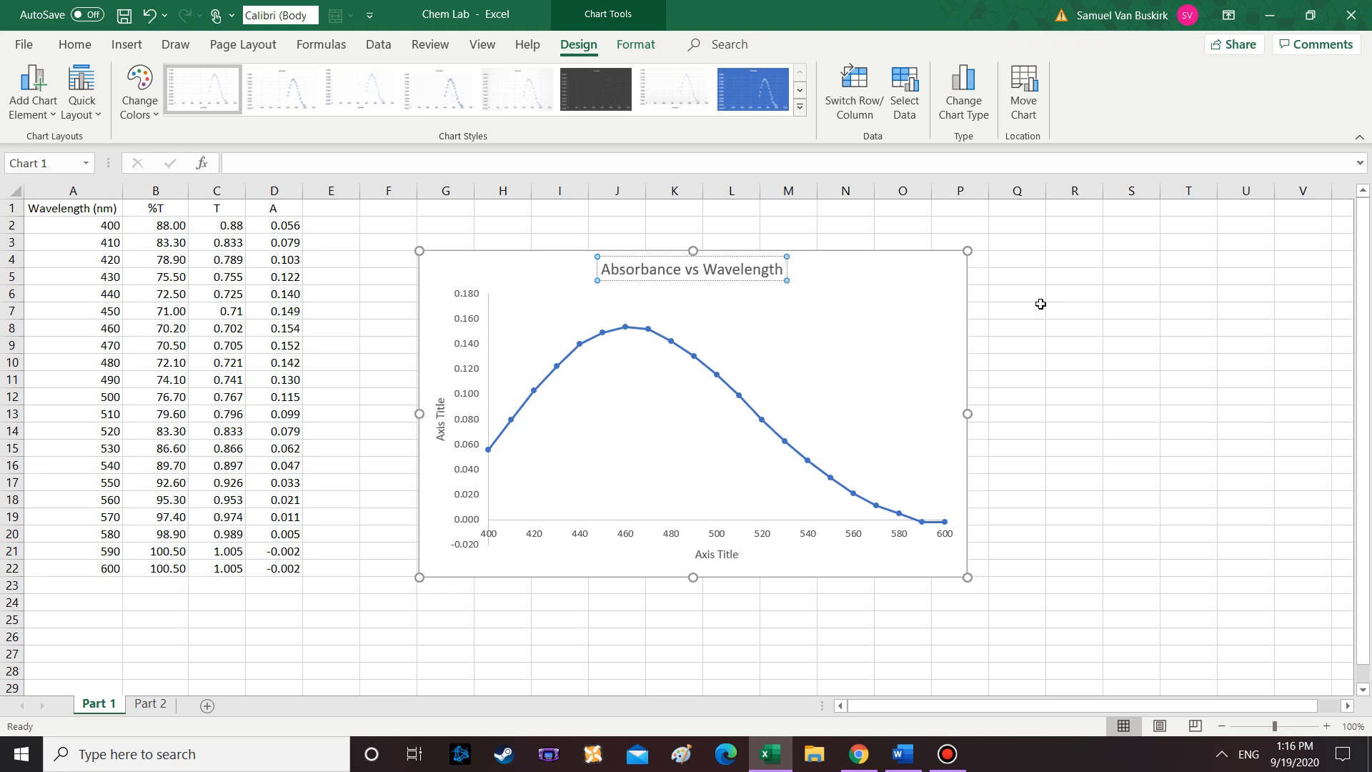
text( for S)
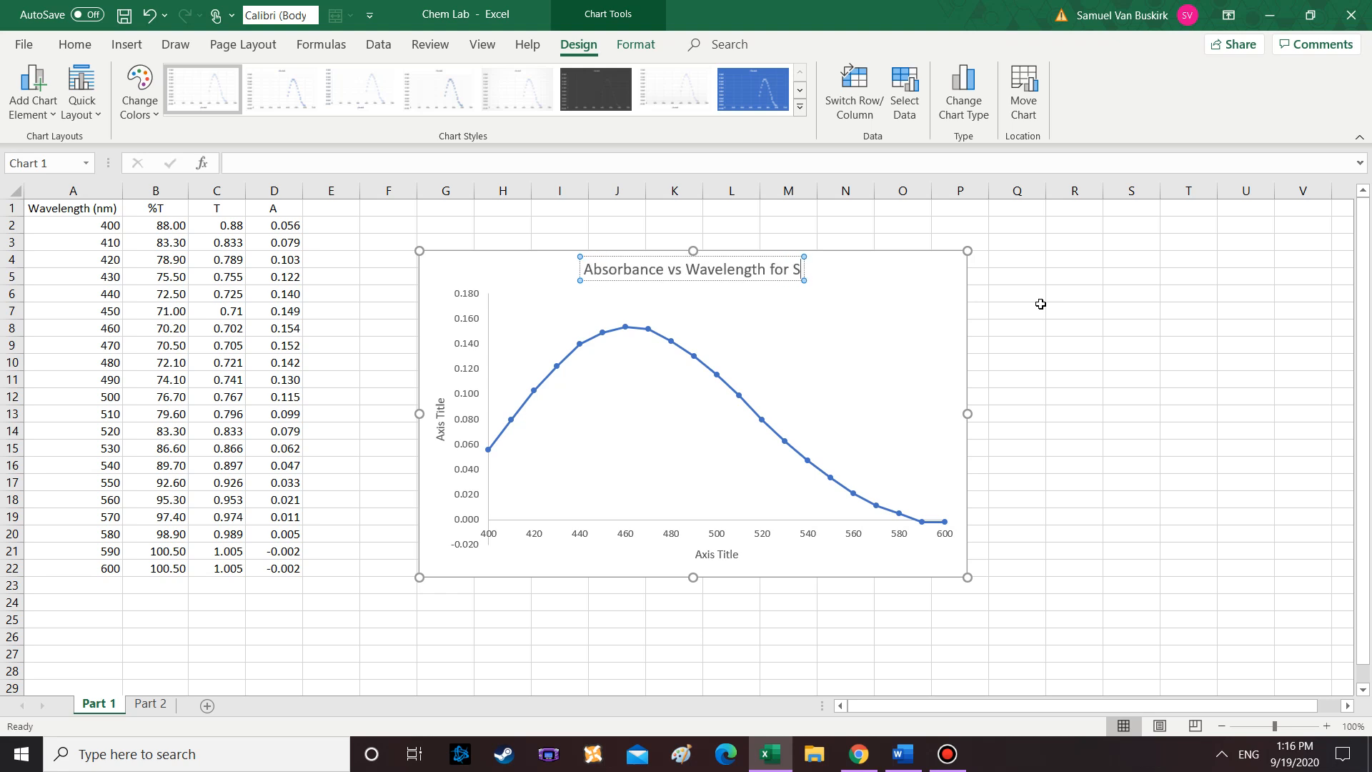
text(olution D)
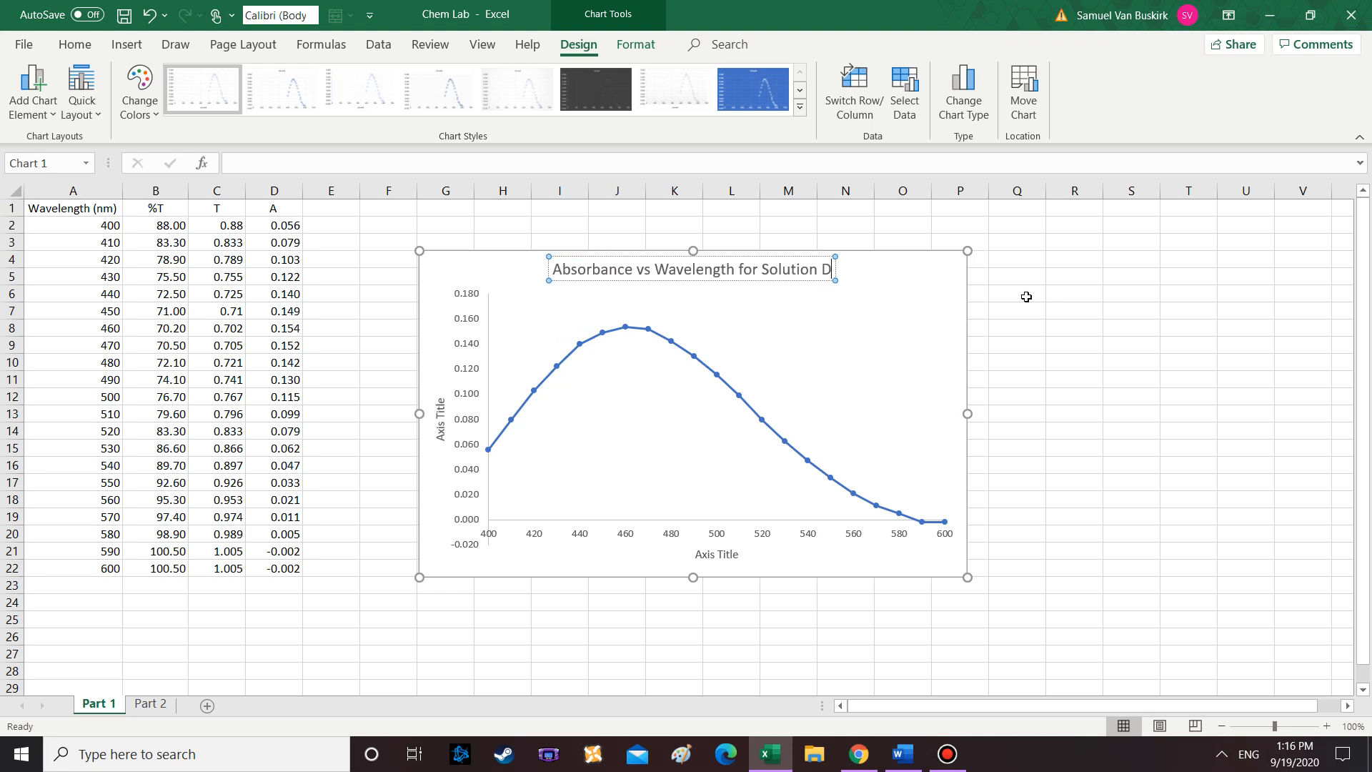
click(934, 269)
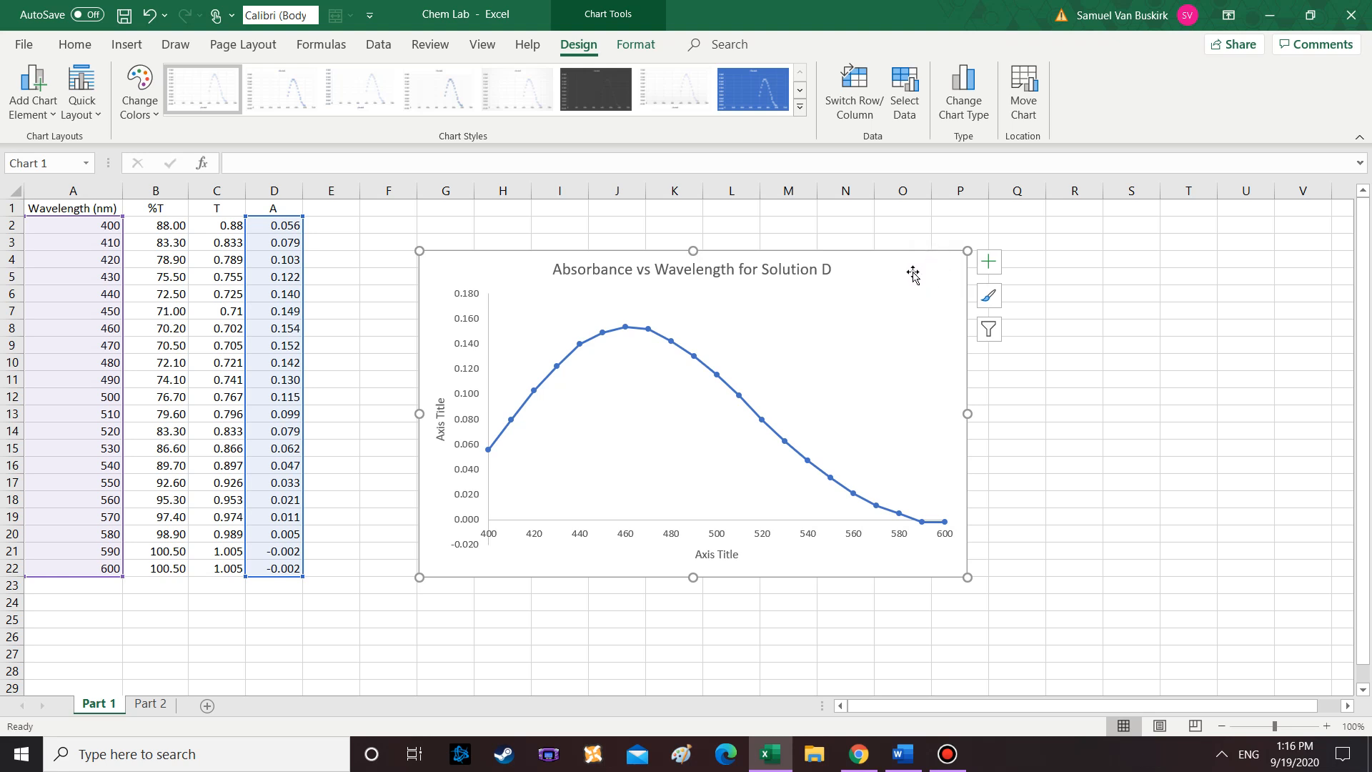
Set the chart's horizontal axis title to "Wavelength (nm)"
click(701, 556)
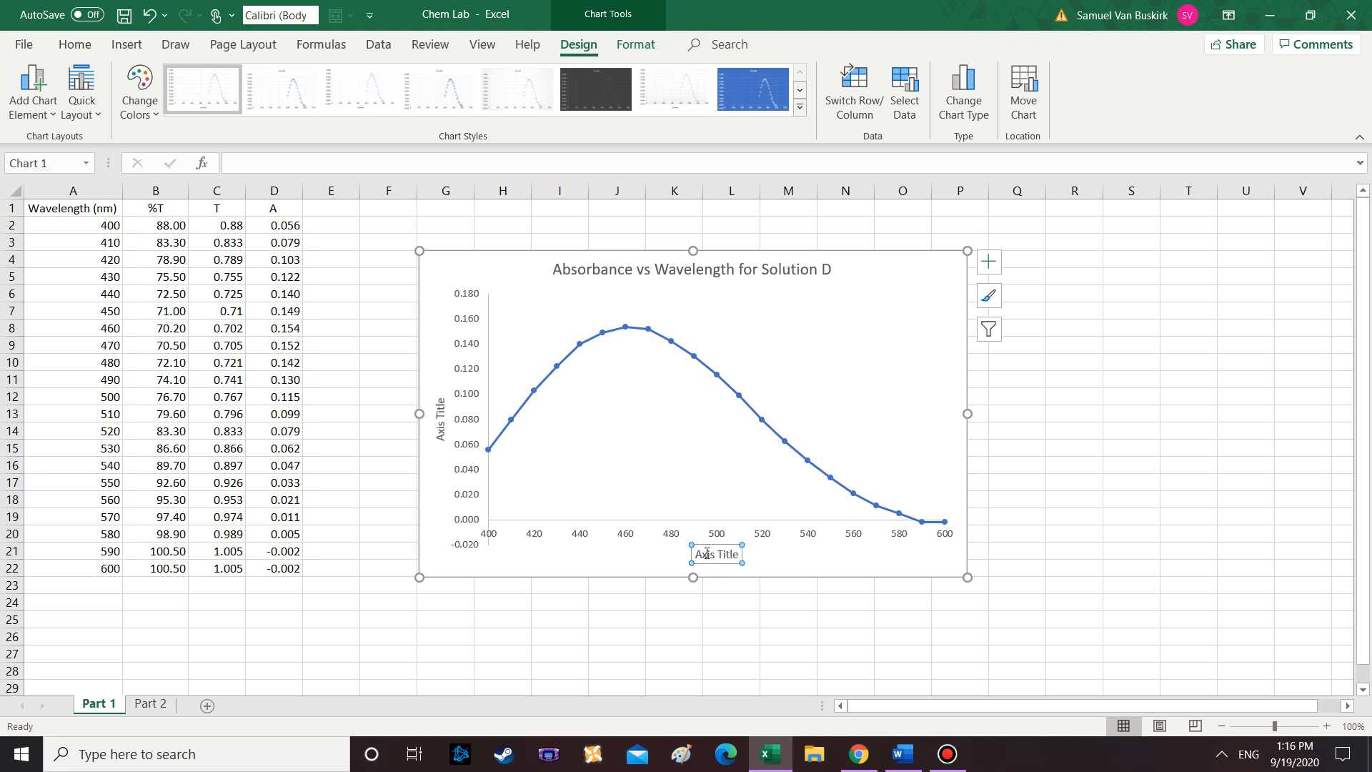
triple_click(699, 552)
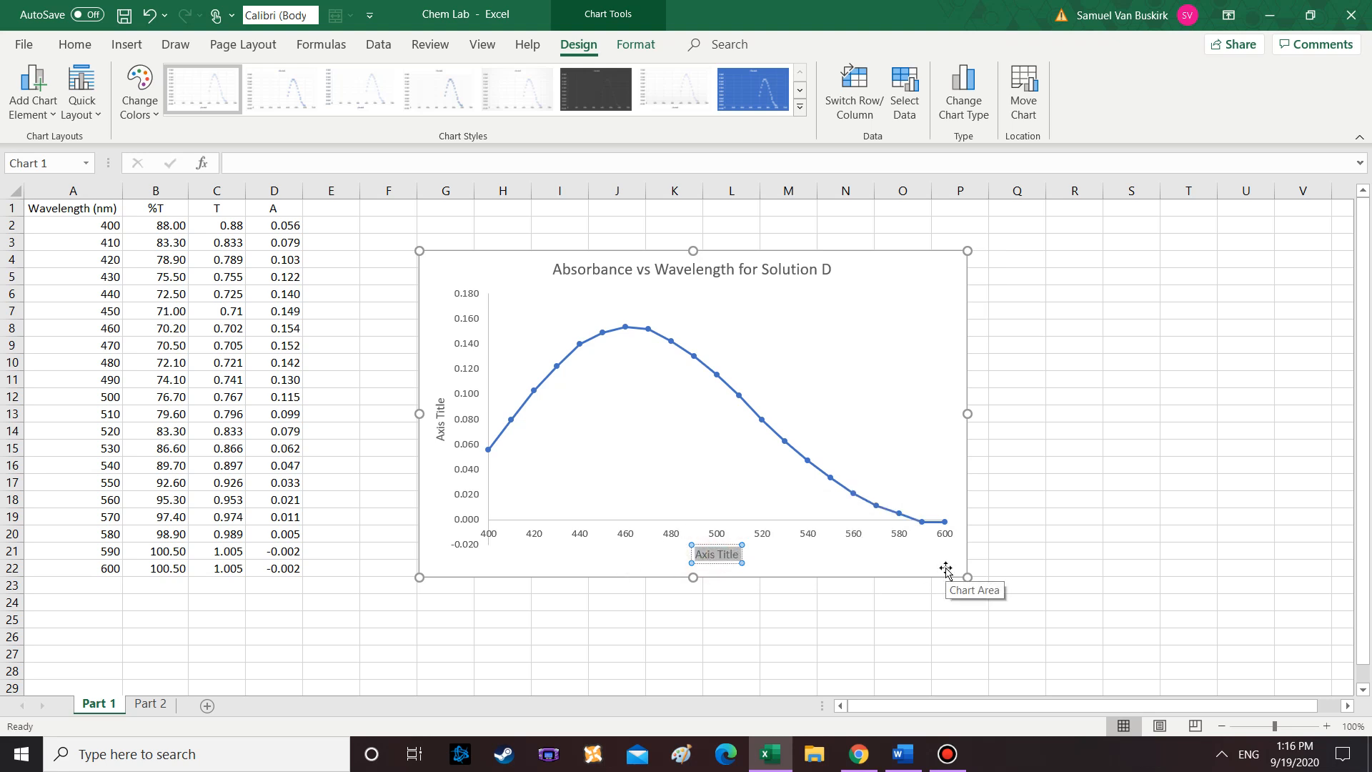
text(Wavelengt)
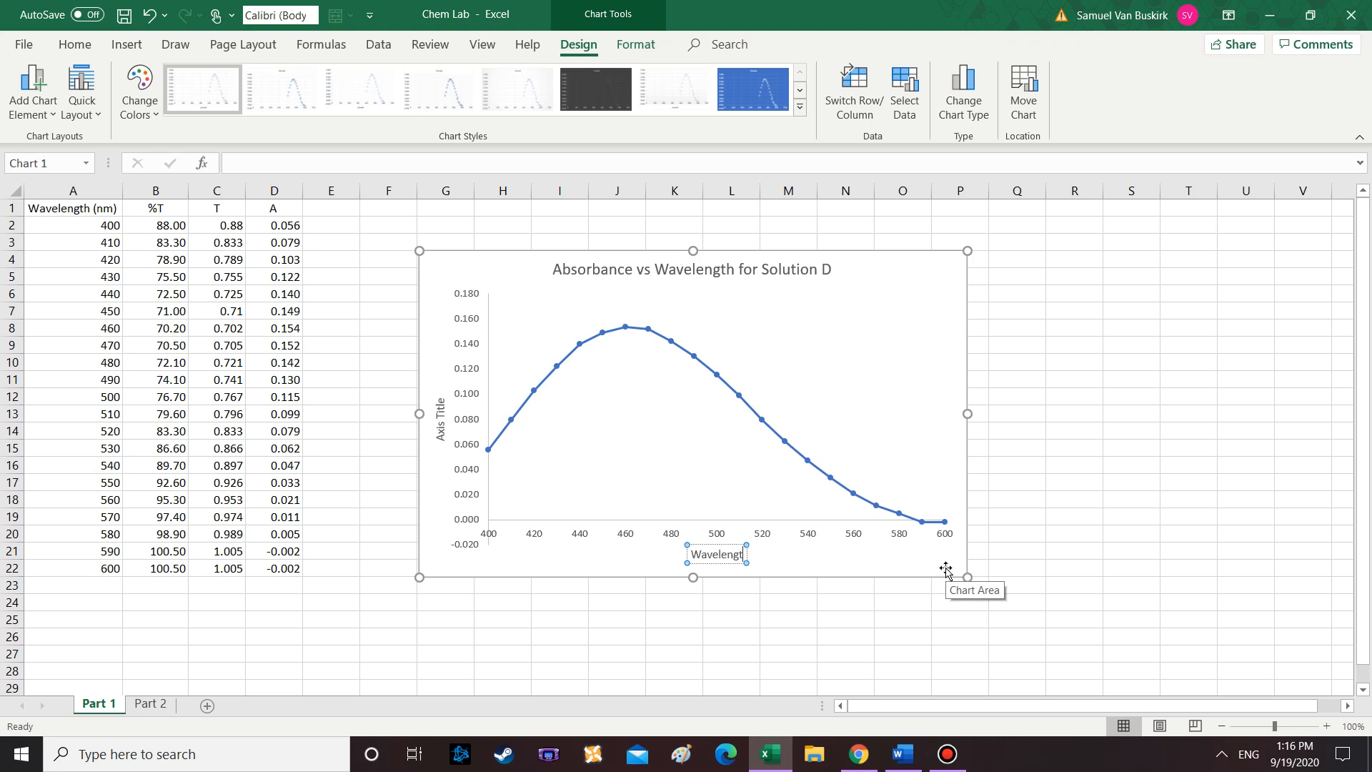
text(h (nm))
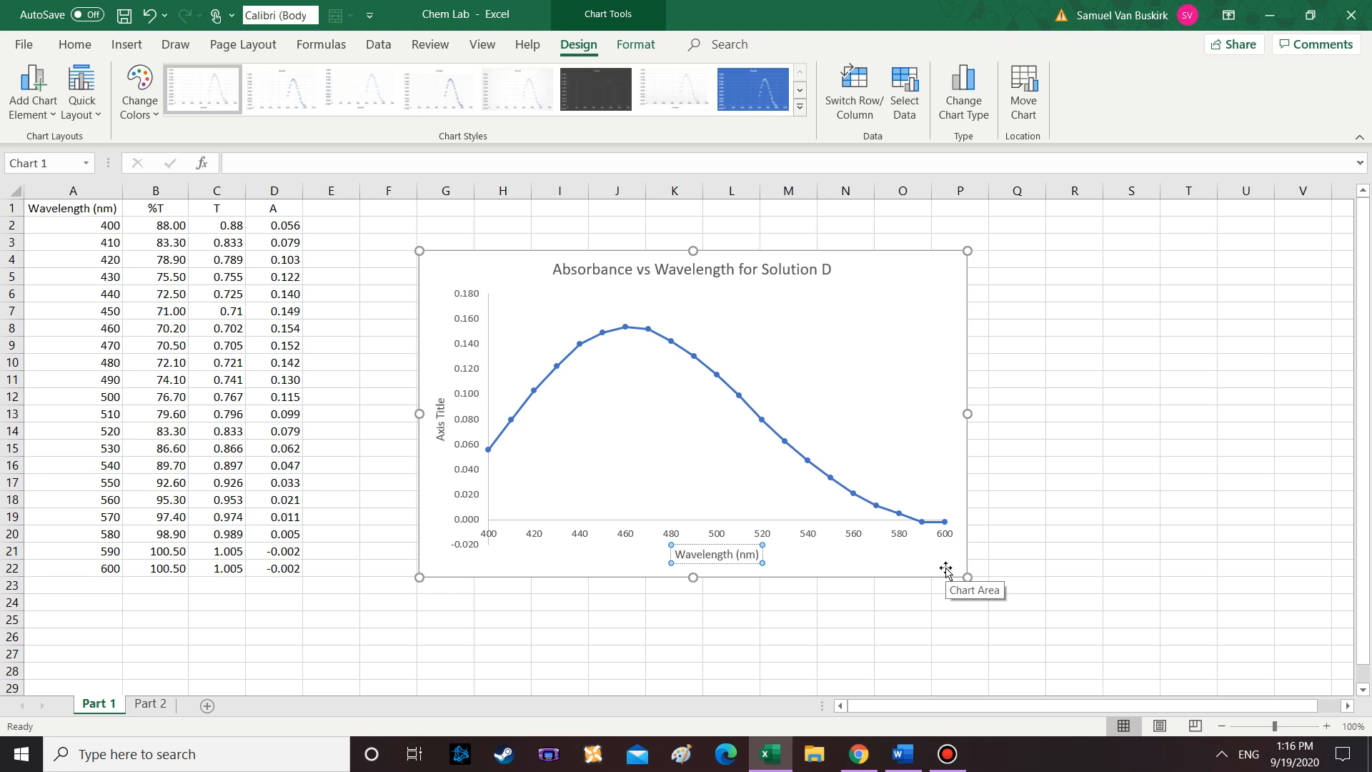
click(659, 450)
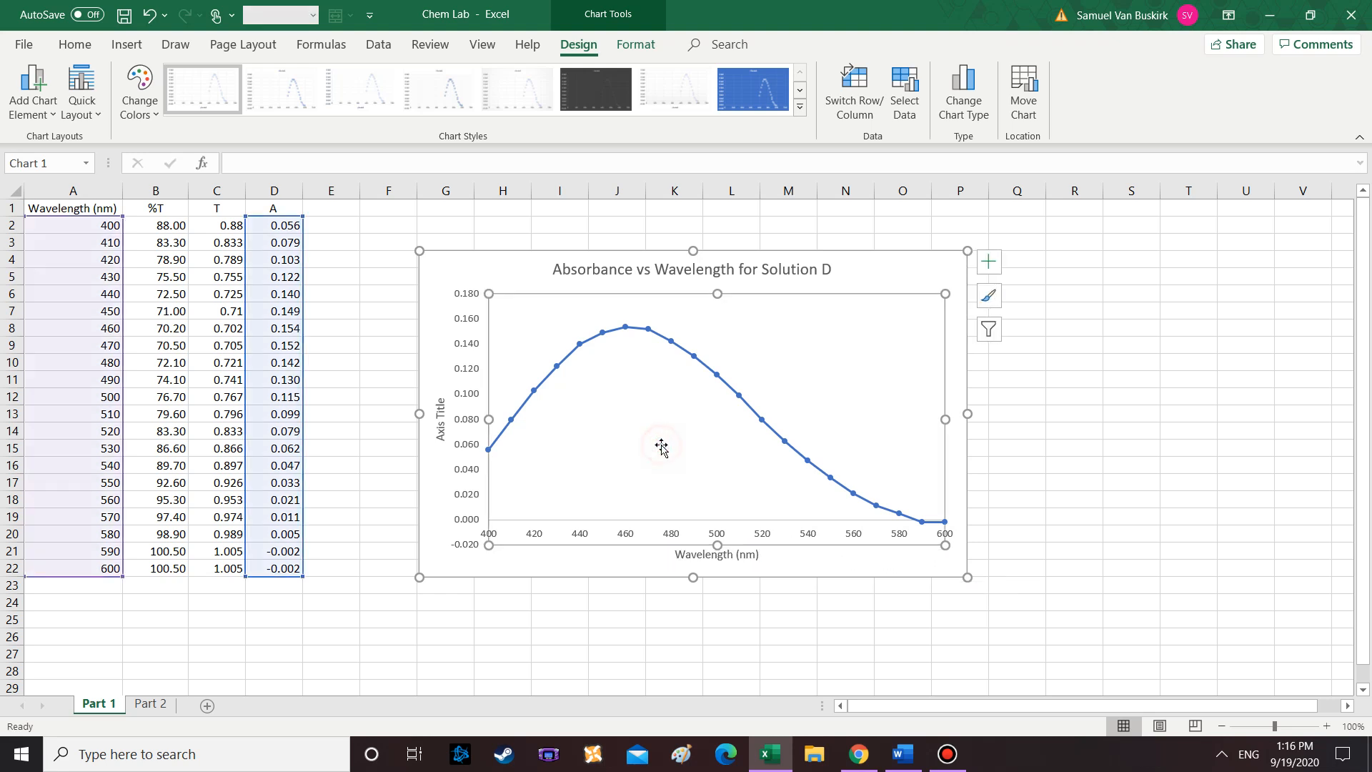
Set the chart's vertical axis title to "Absorbance"
click(439, 411)
text(Absorbance)
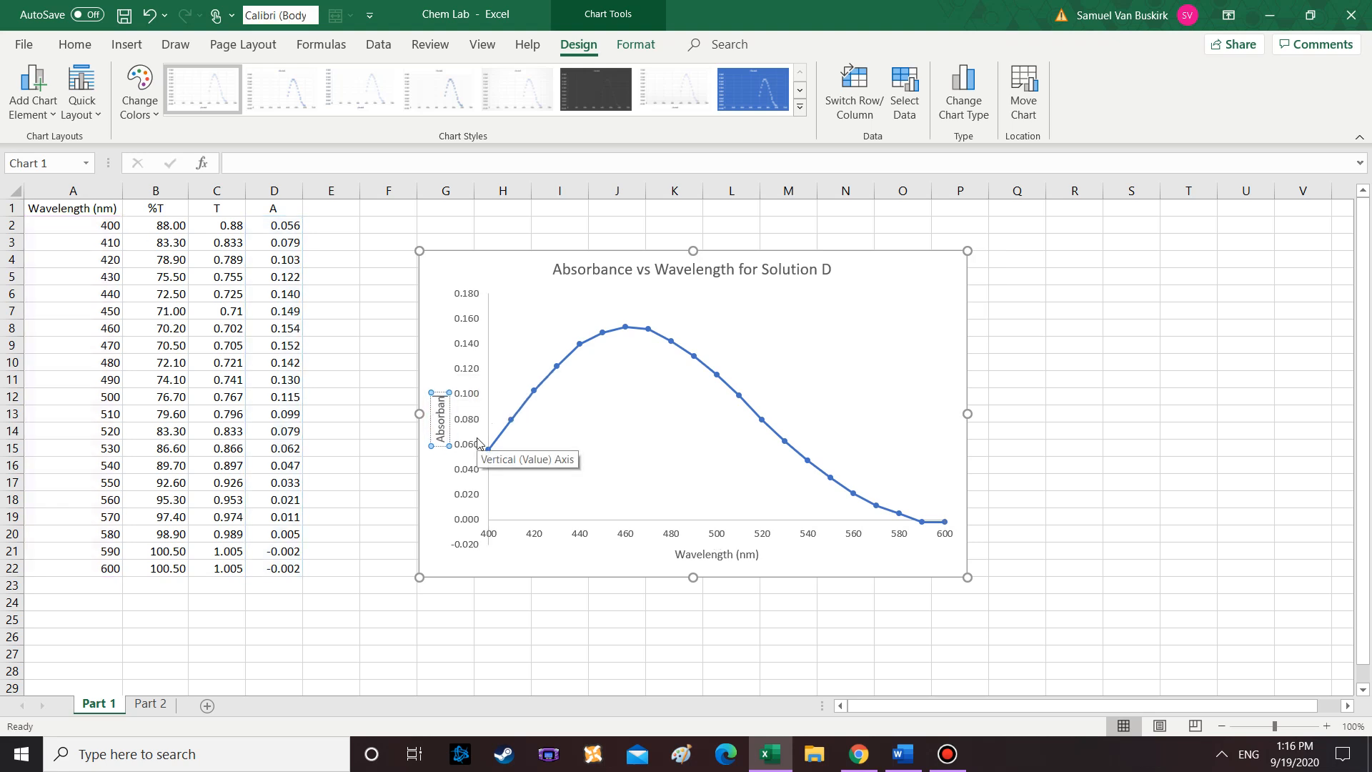
click(446, 266)
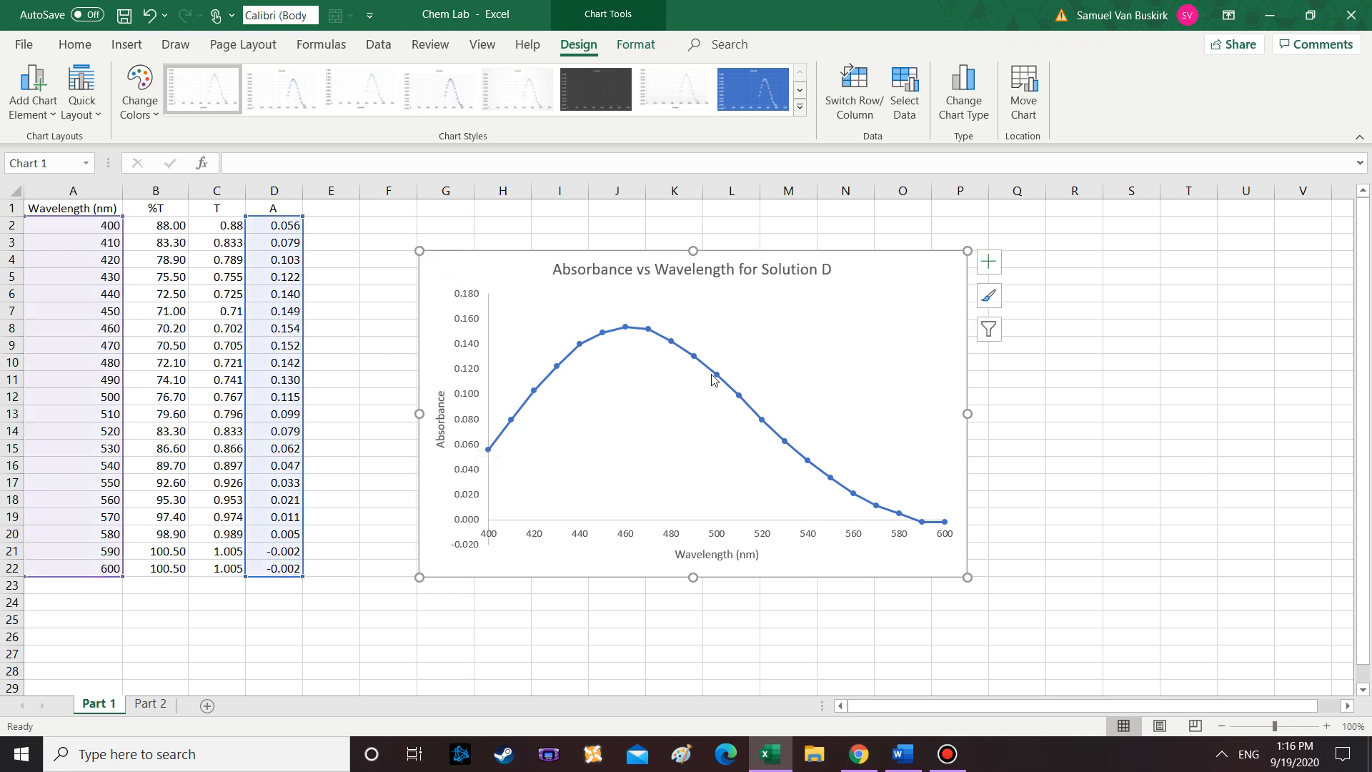
click(931, 262)
Add a data label to only the peak point at 460 nm and move the label just above the curve
mouse_move(627, 330)
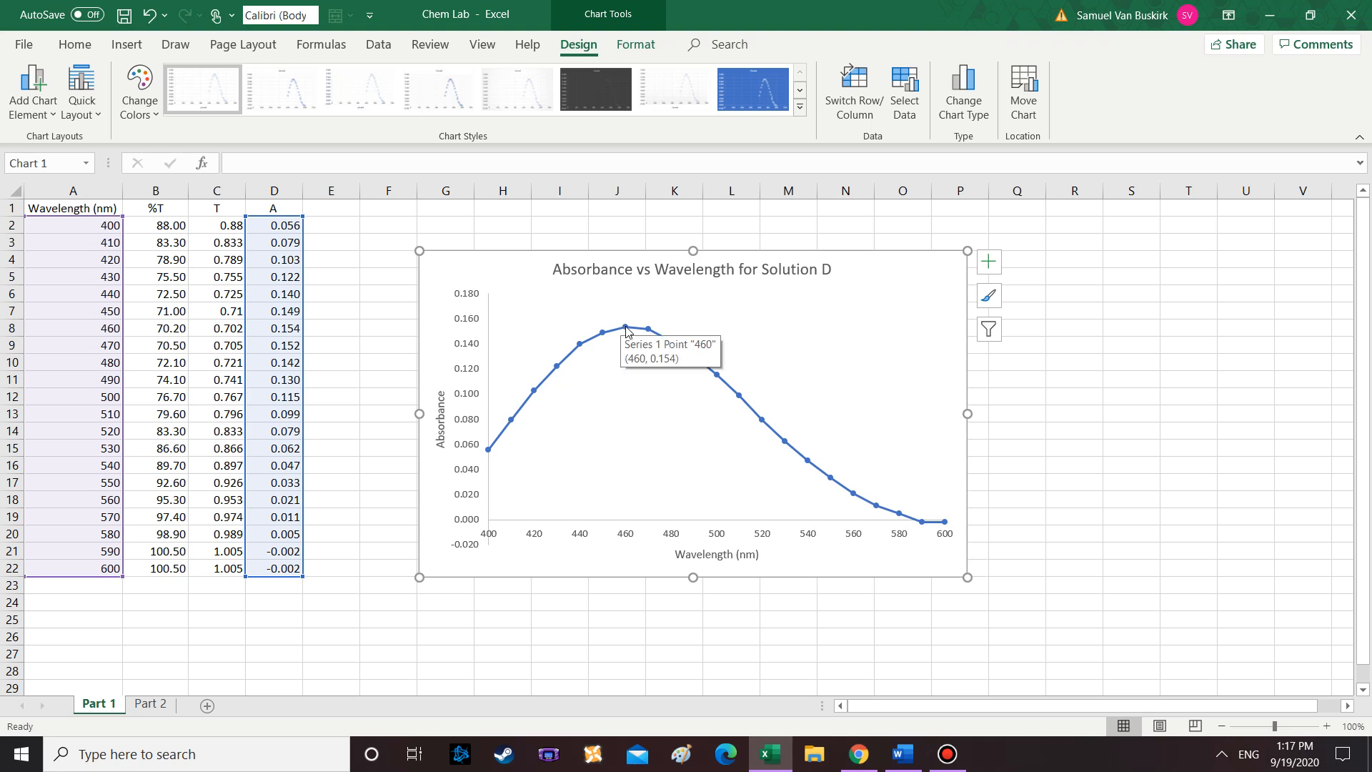
click(625, 329)
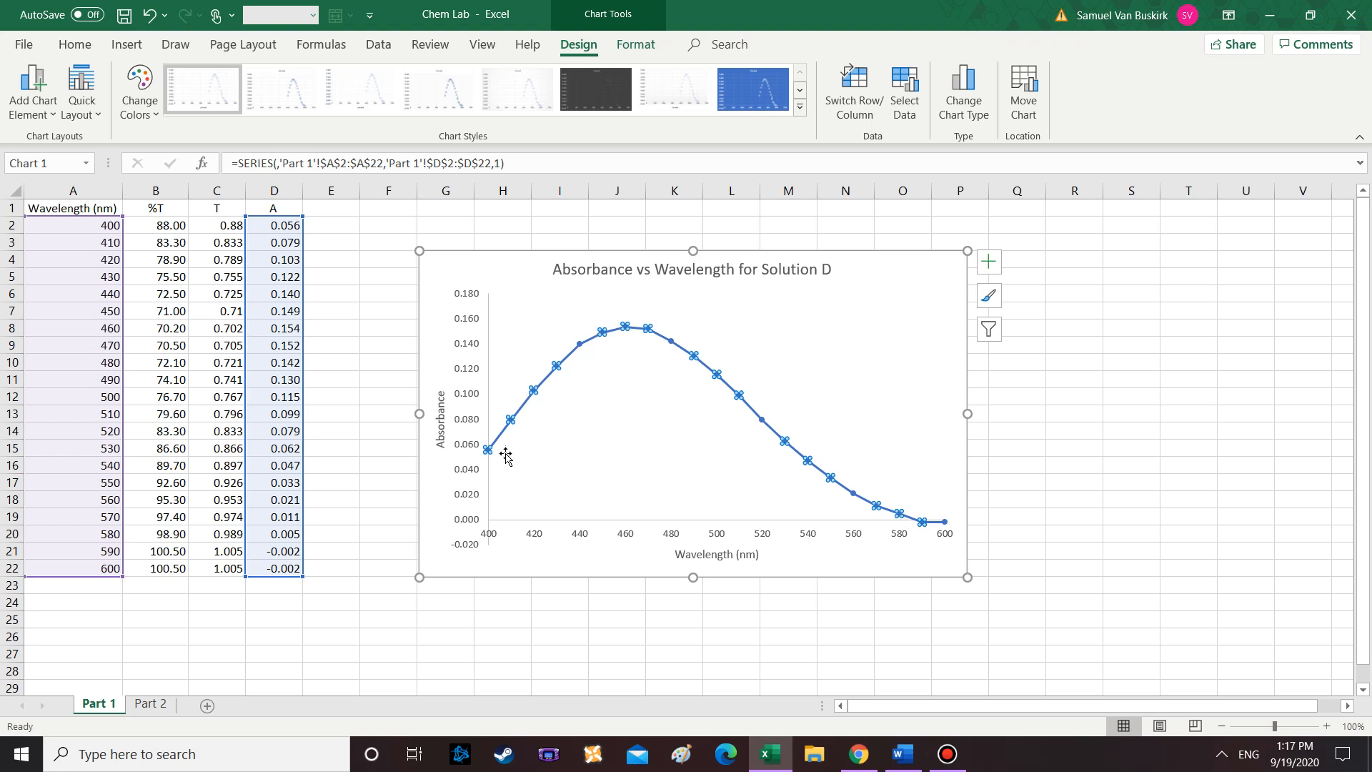
click(626, 326)
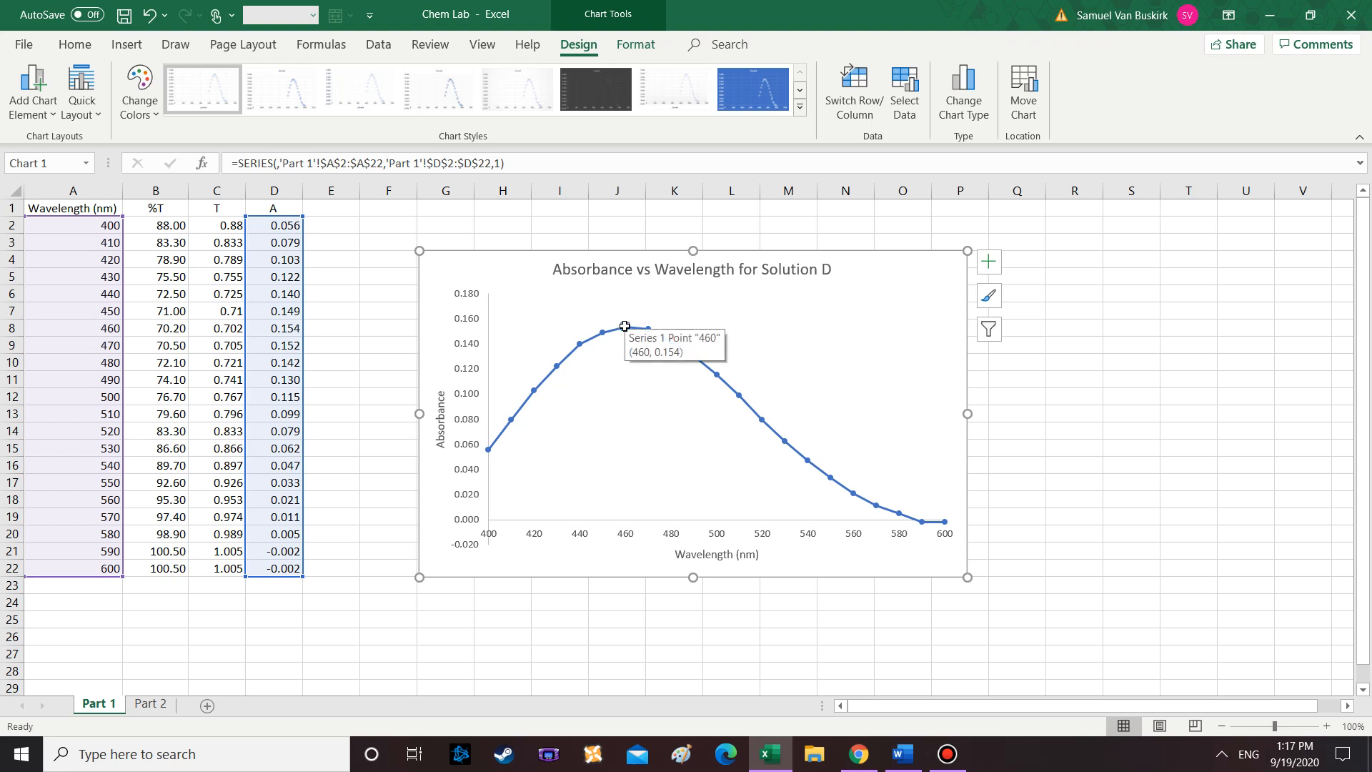
right_click(625, 327)
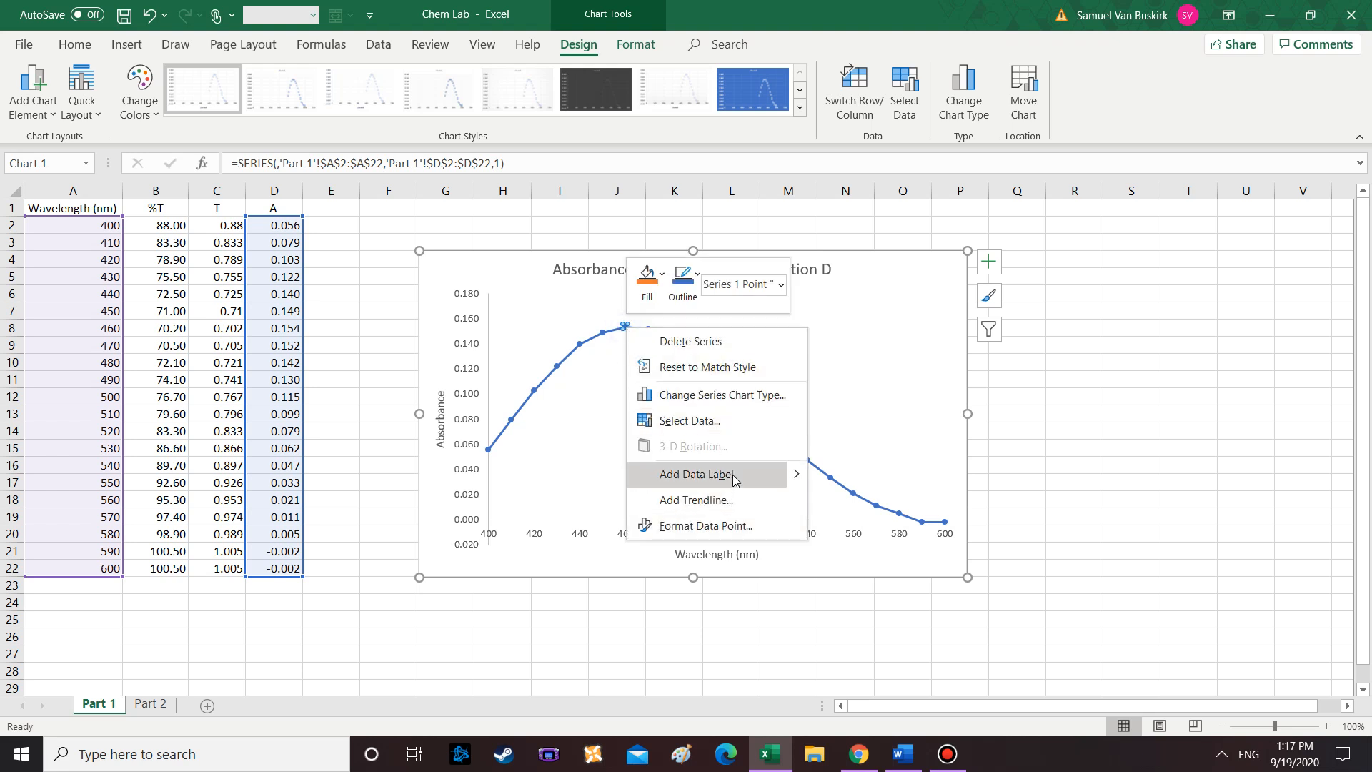
click(697, 477)
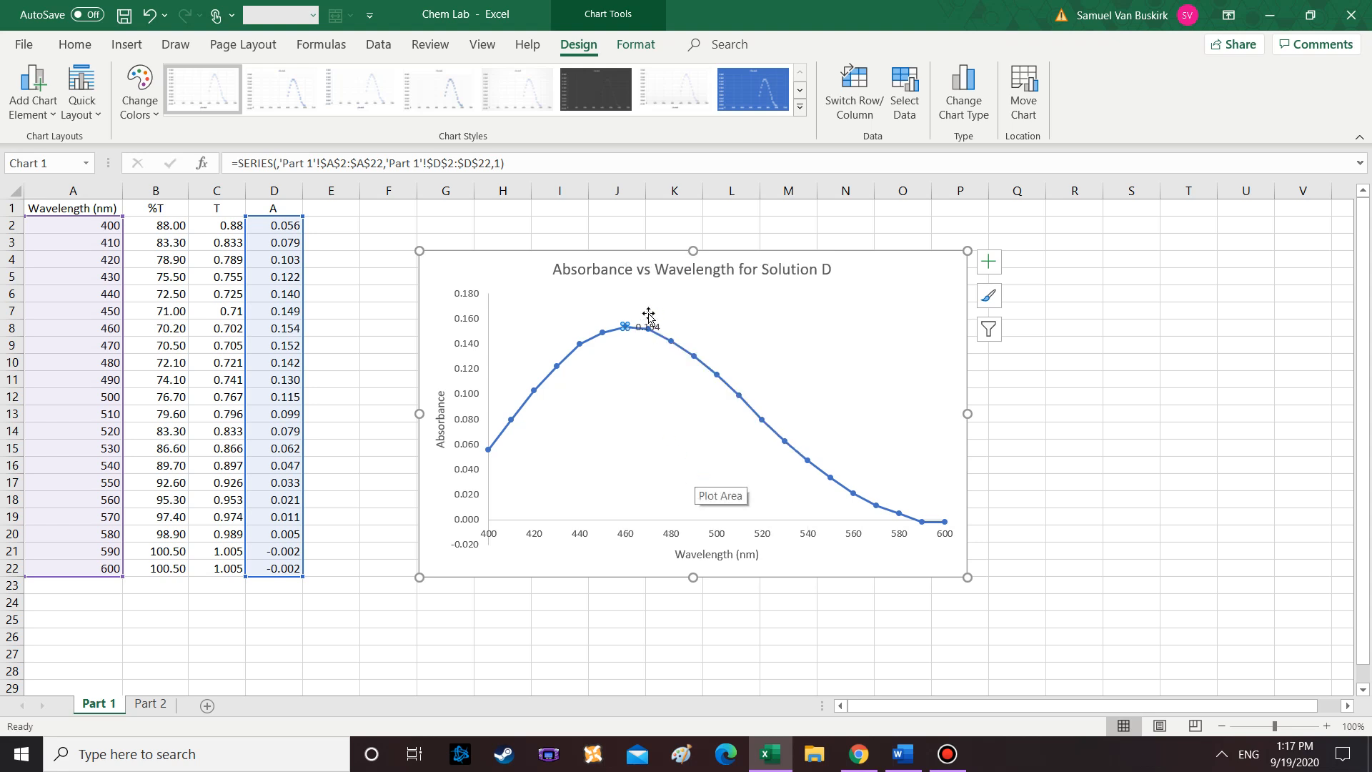
click(652, 320)
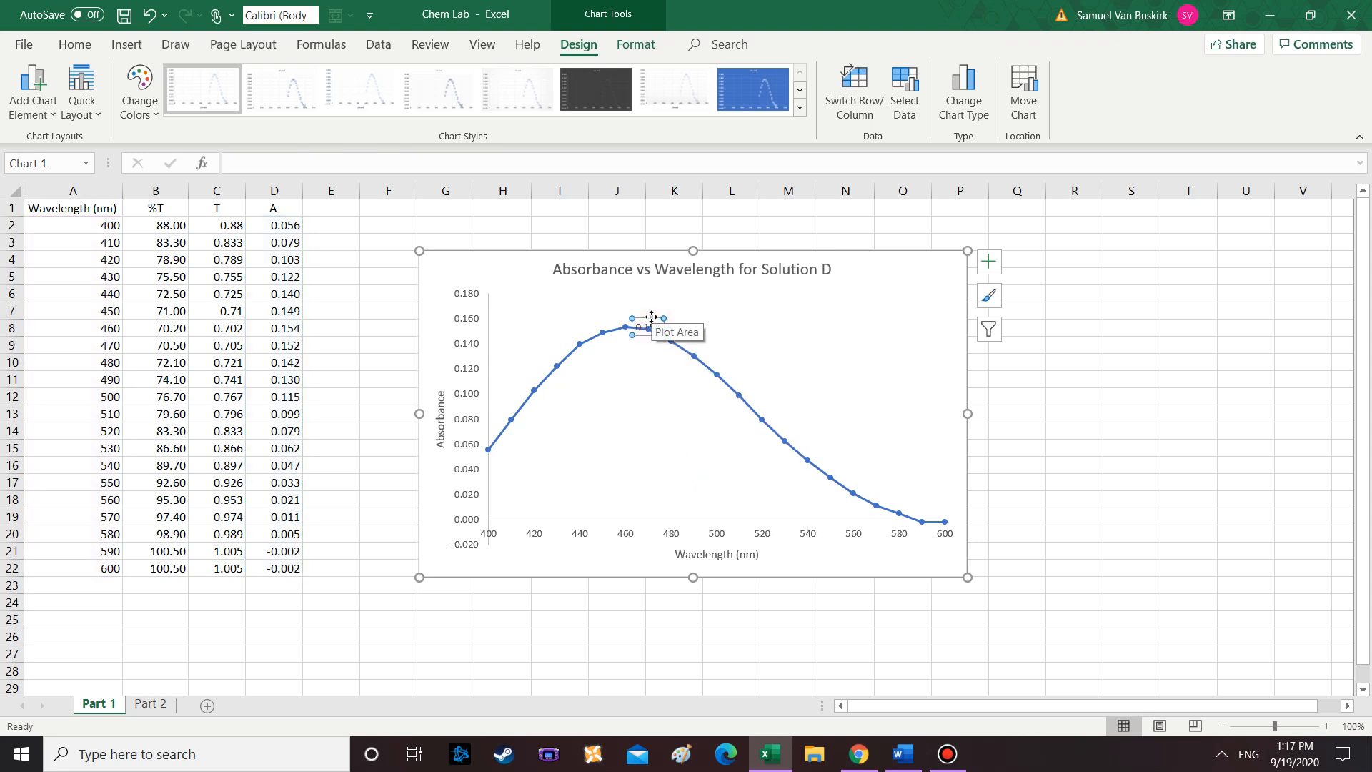
drag(648, 317, 643, 296)
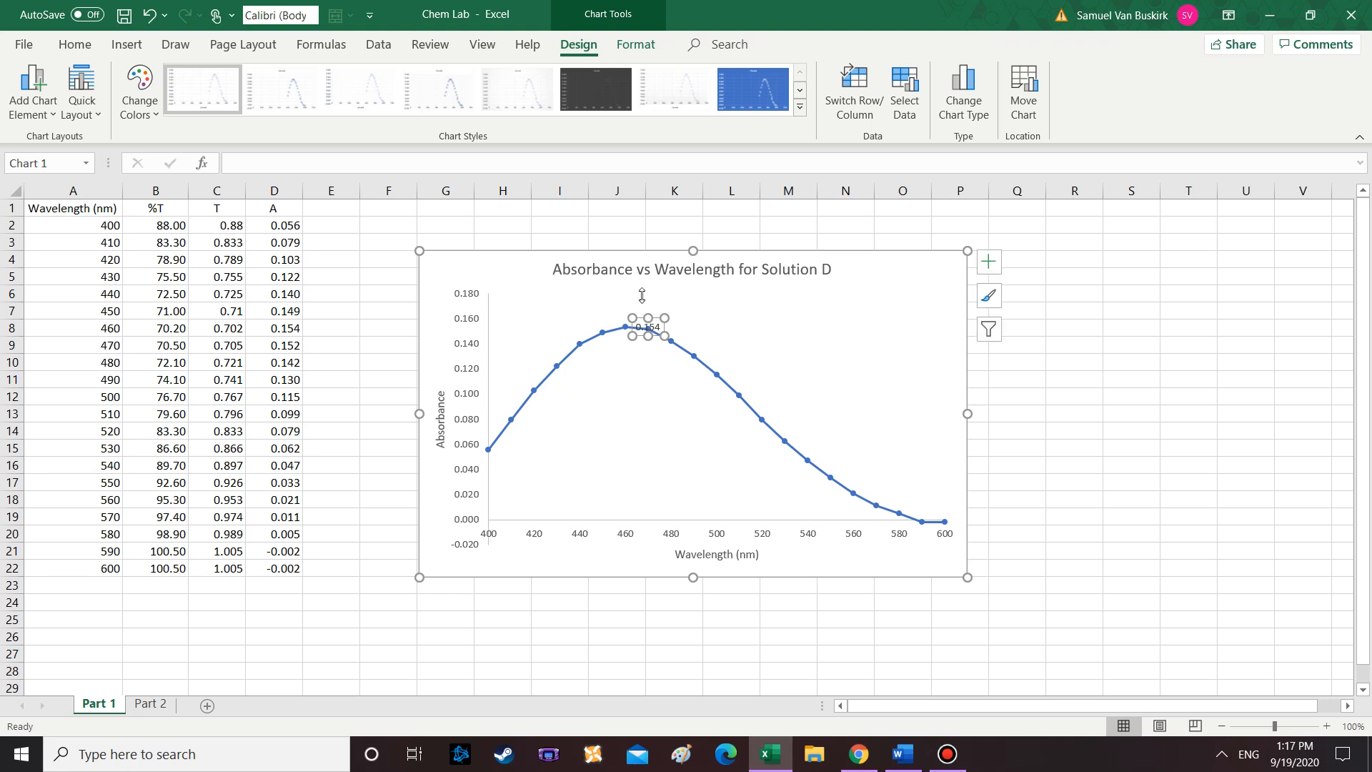
Replace the peak data label's text with the Greek small letter lambda (λ) symbol in Times New Roman
double_click(652, 305)
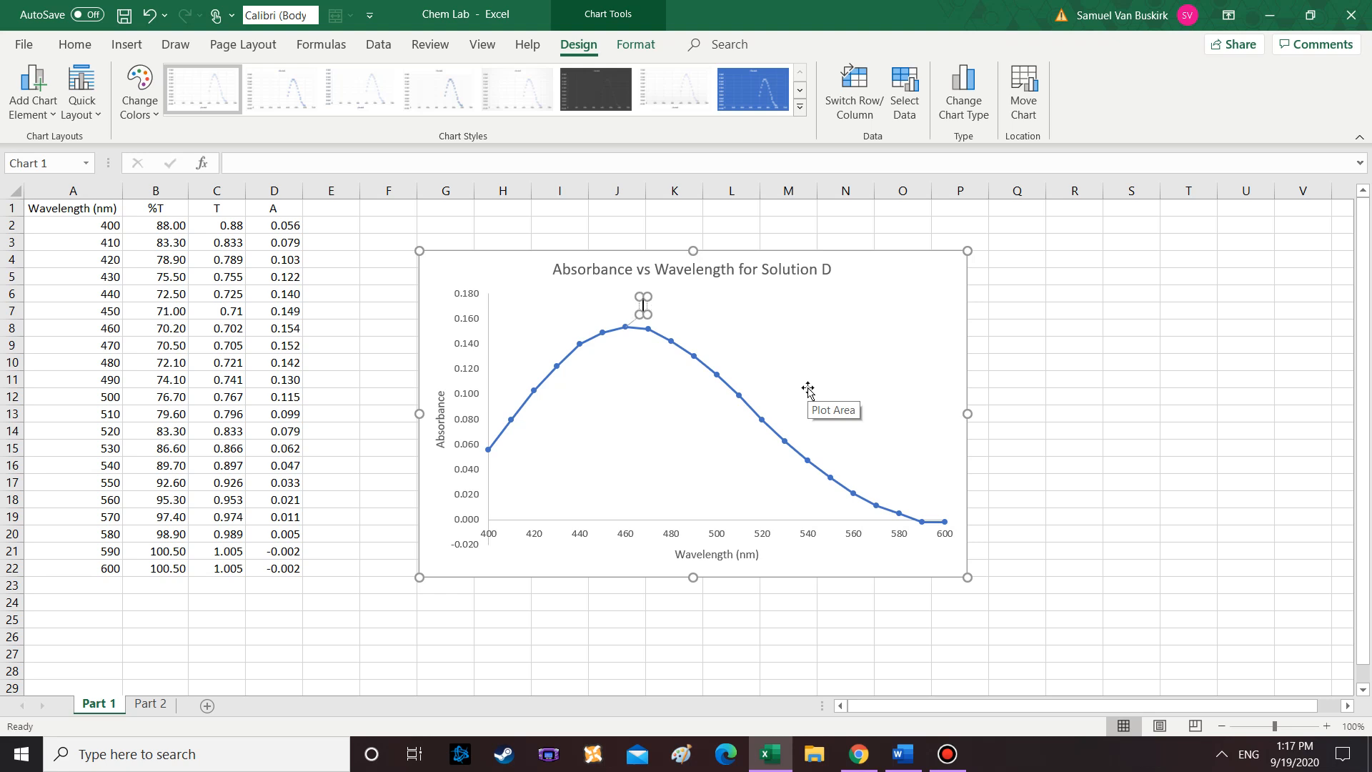
key(BackSpace)
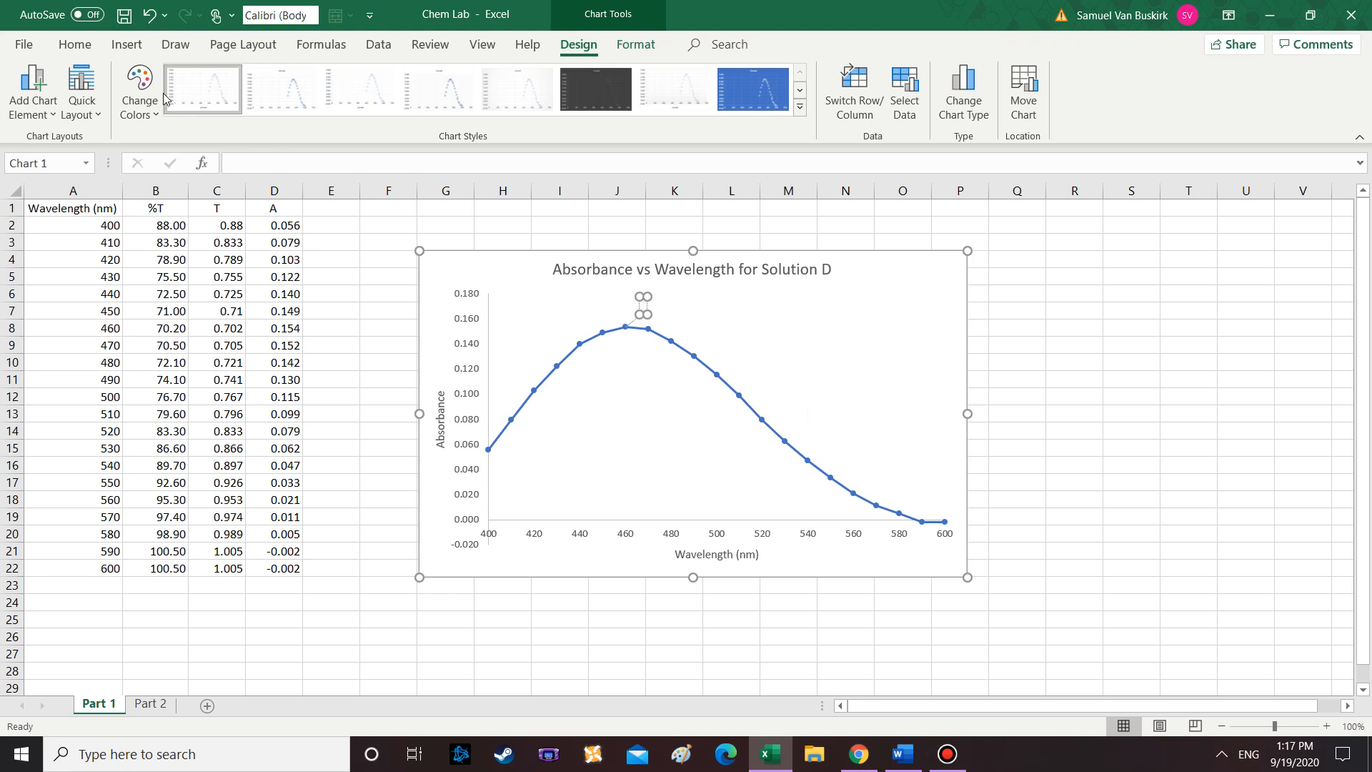
click(128, 44)
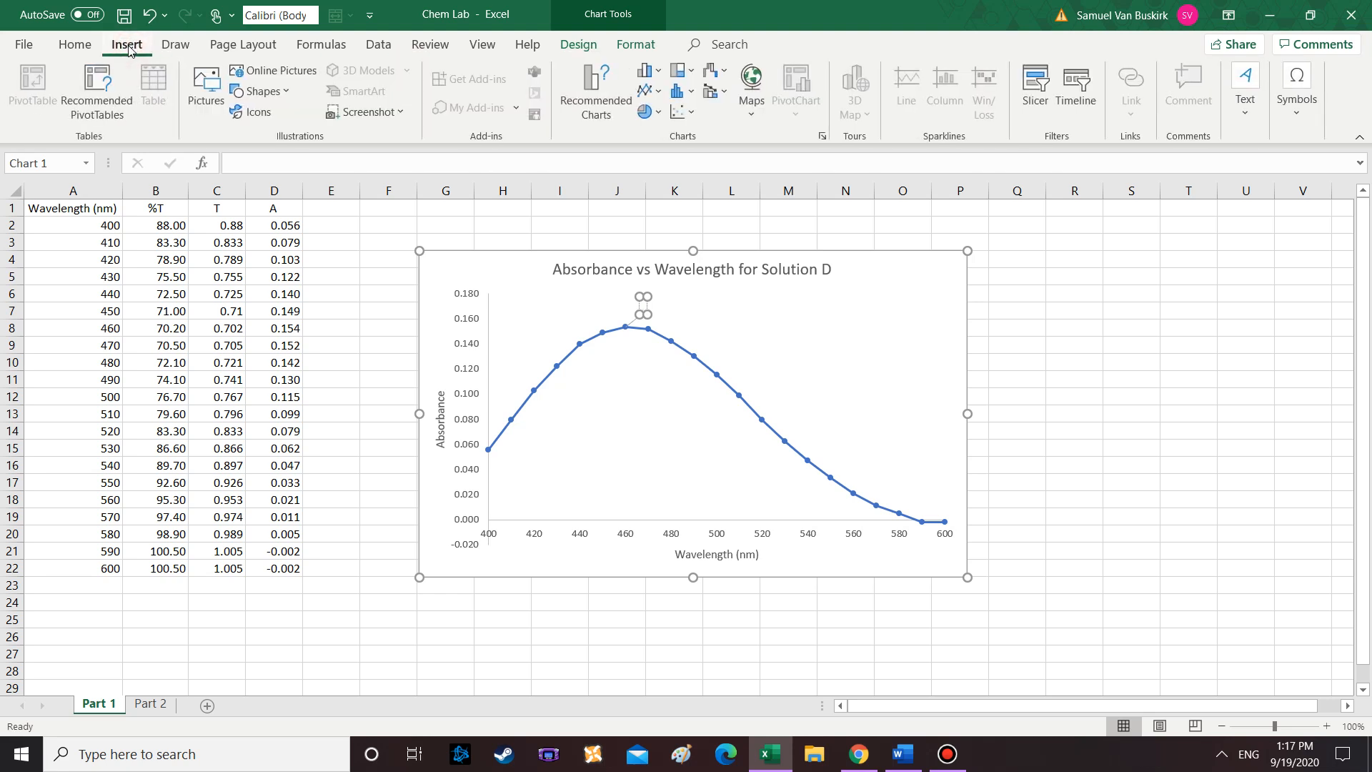
click(1299, 85)
click(1339, 165)
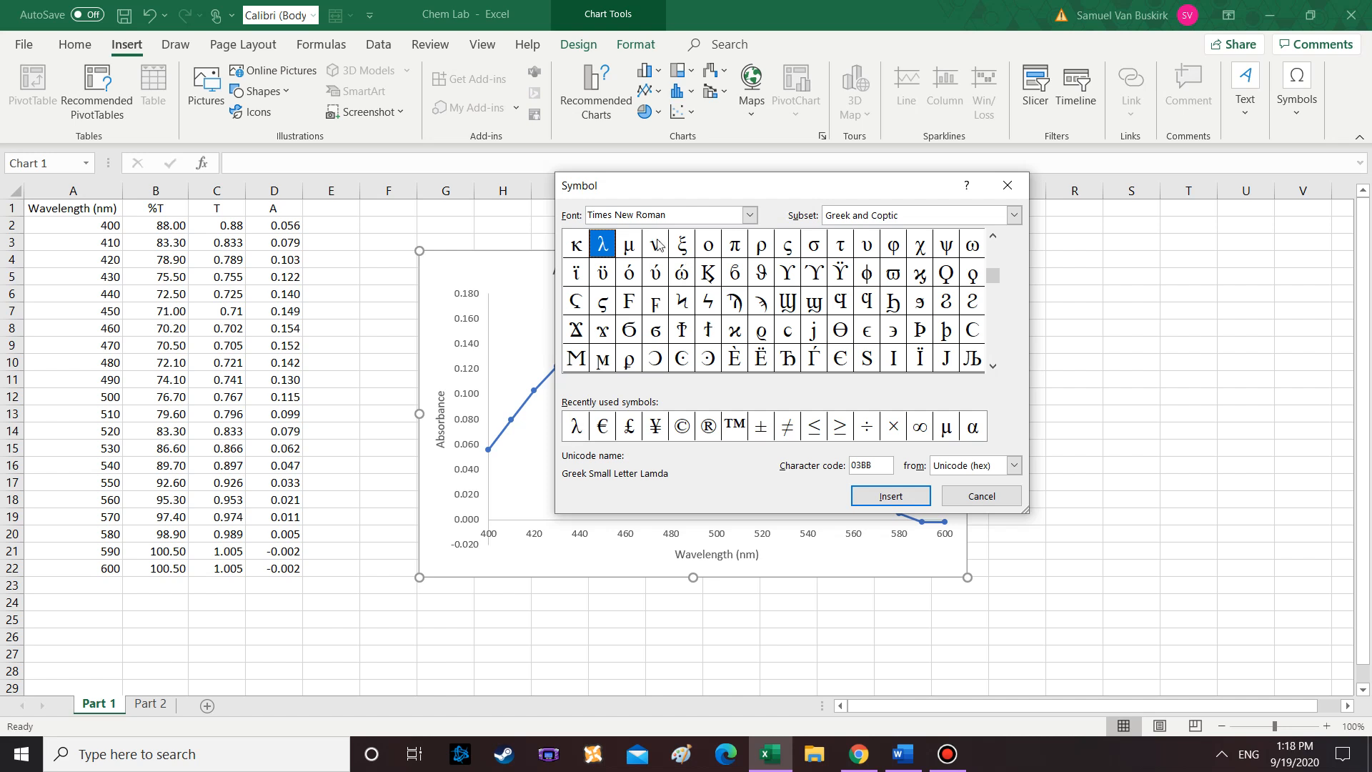
drag(991, 276, 992, 266)
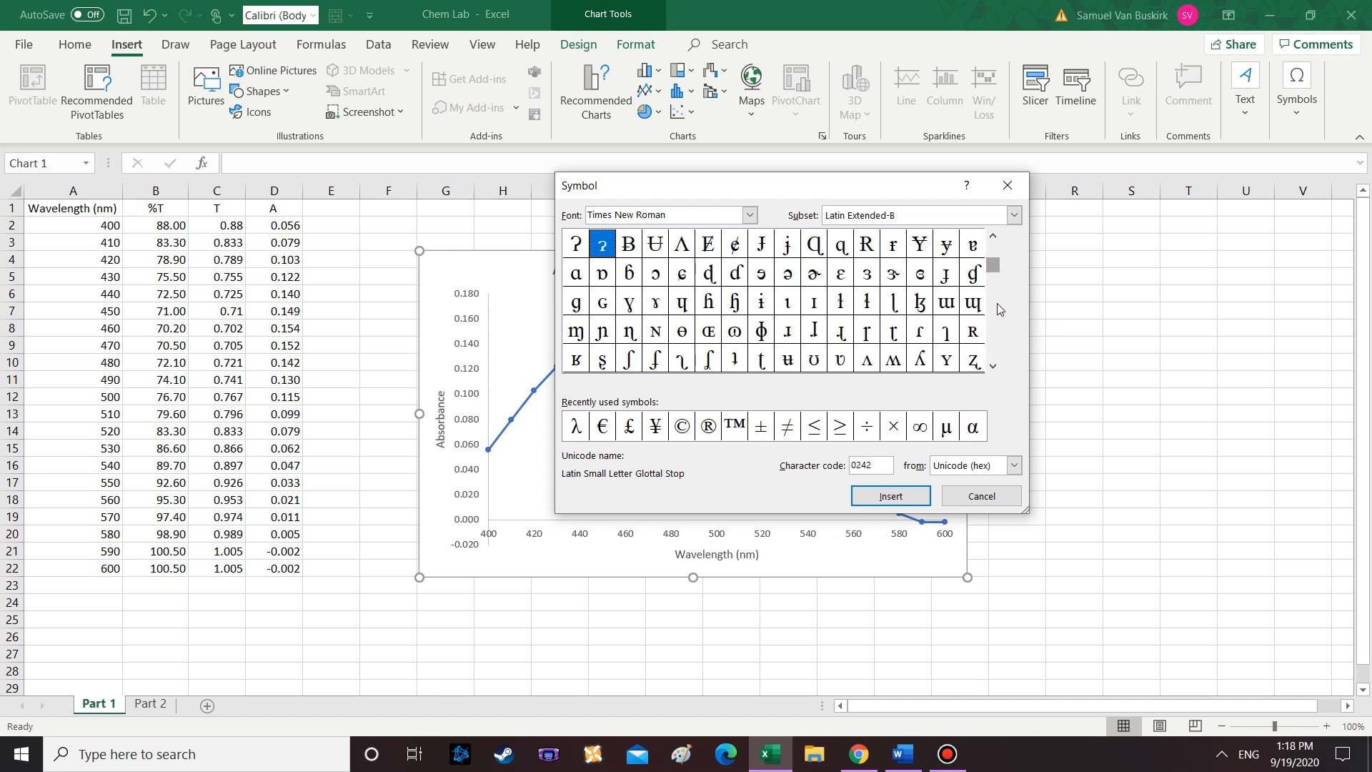
click(991, 366)
click(990, 366)
click(991, 366)
click(991, 365)
click(991, 366)
click(990, 366)
click(990, 366)
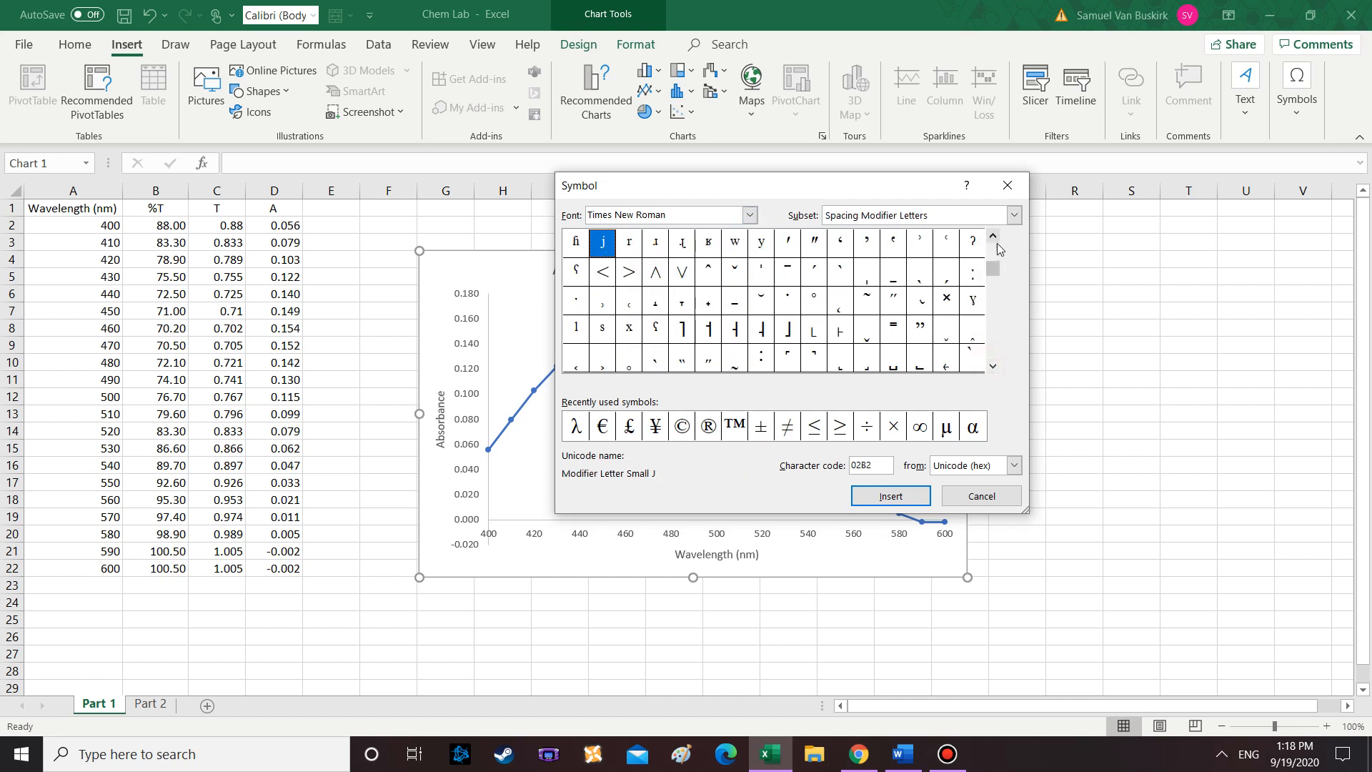
click(575, 427)
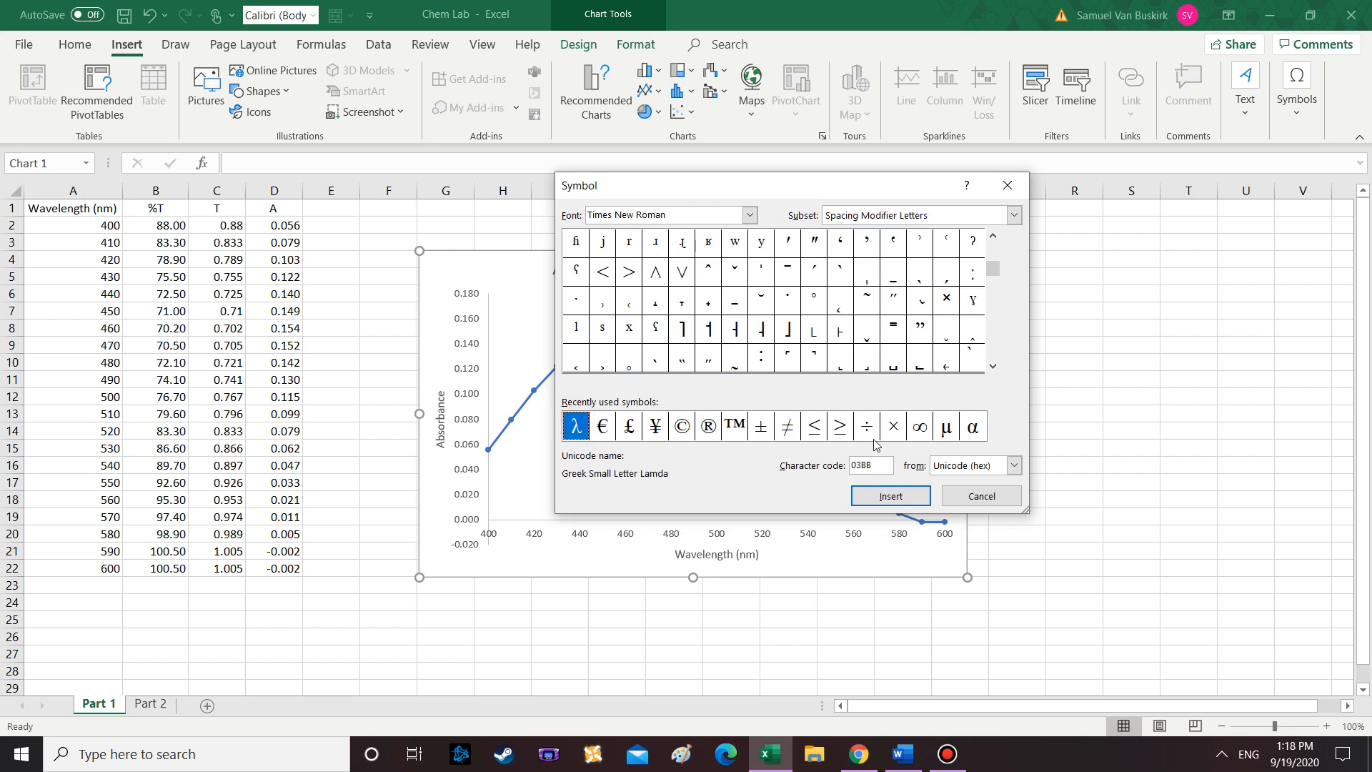
click(896, 497)
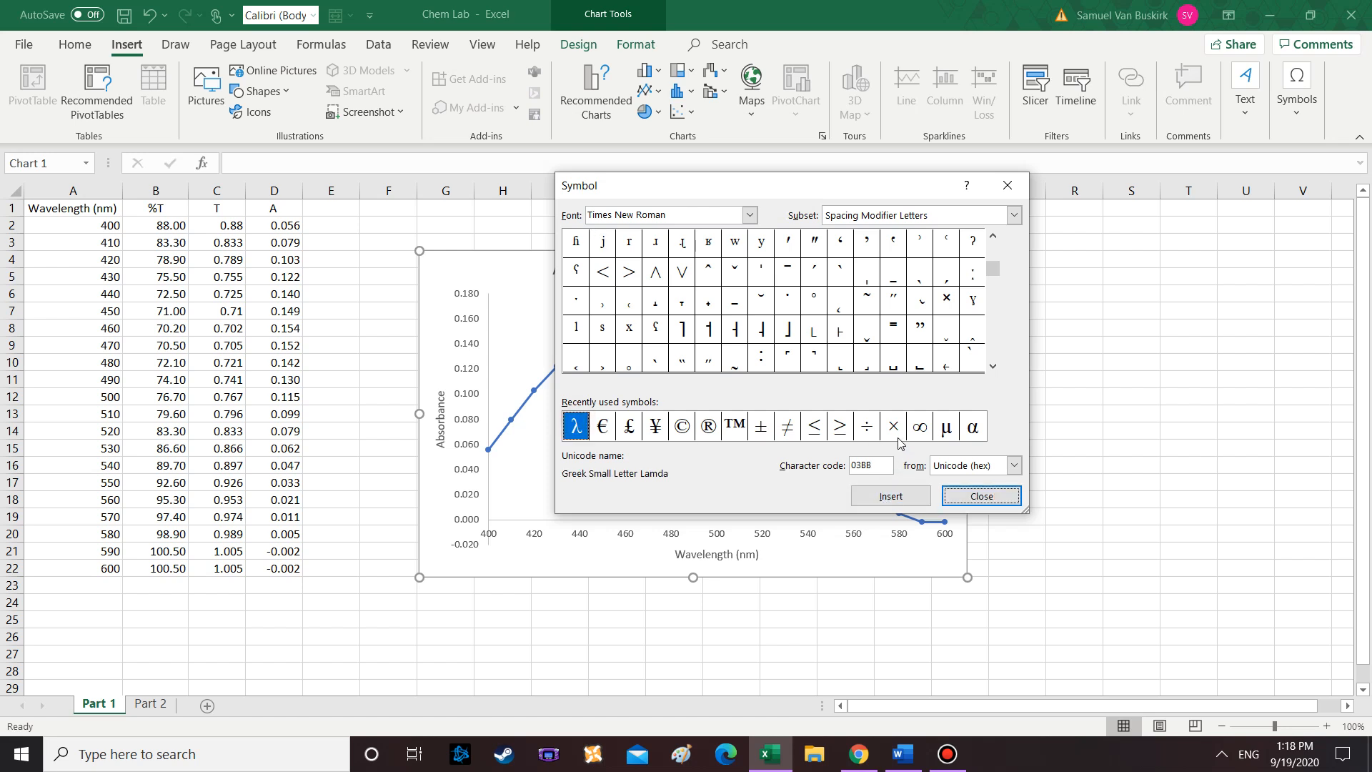
click(955, 493)
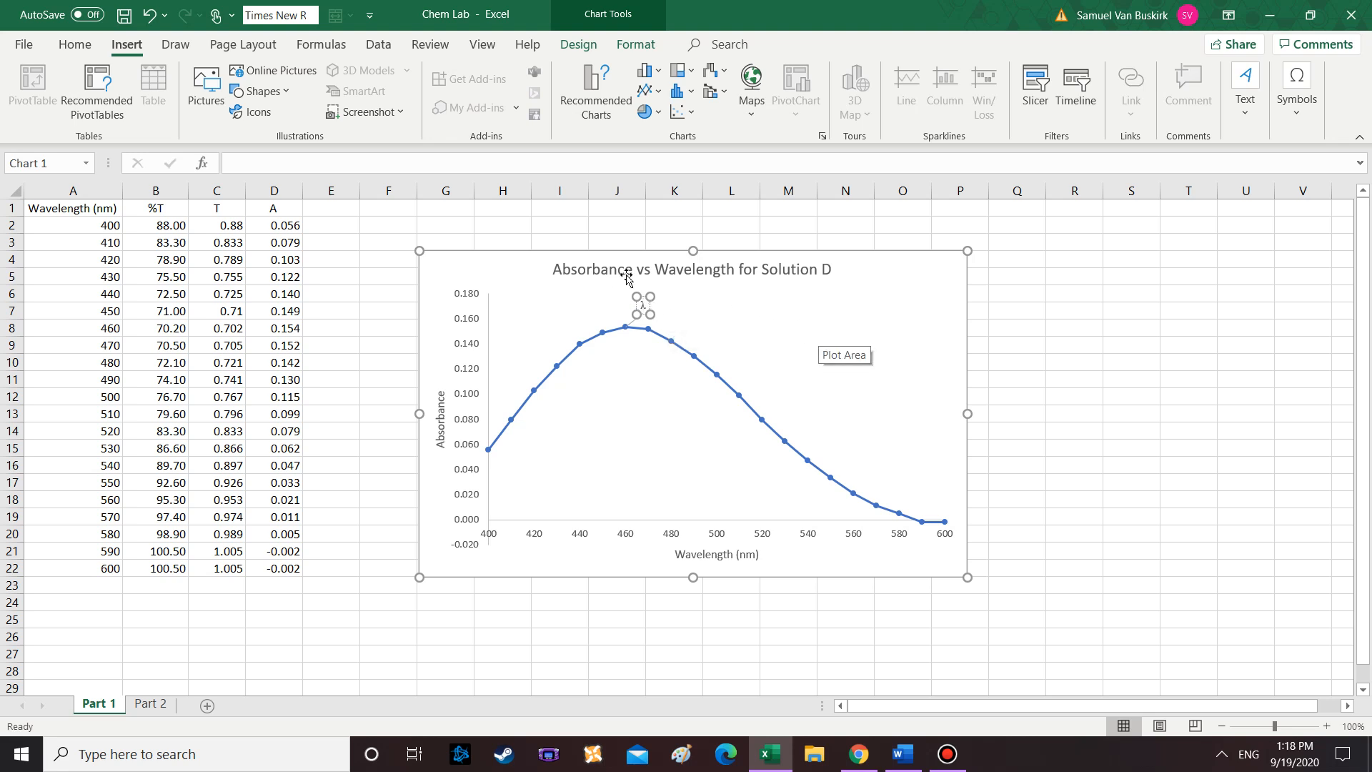
Complete the peak data label so it reads "λmax = 460nm" and shift it so it sits centred above the peak point
text(max =)
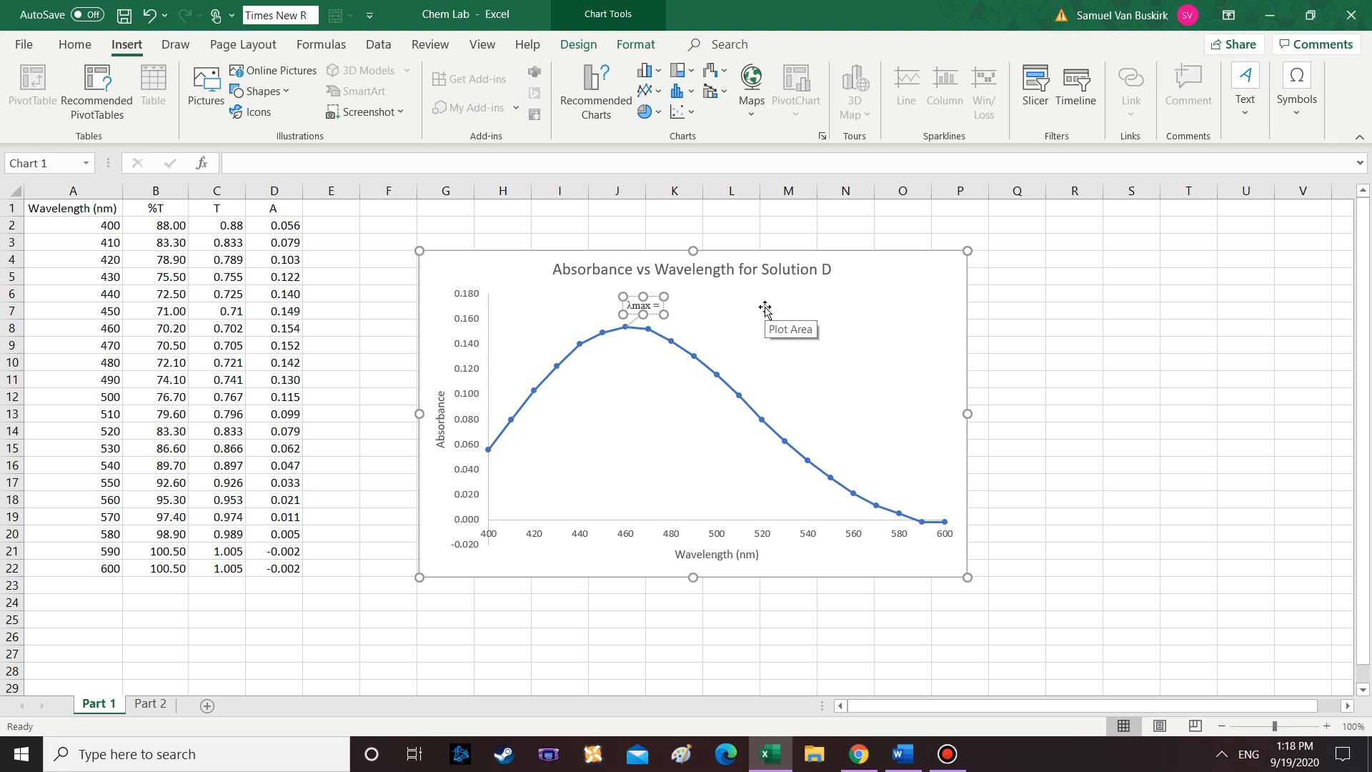
text( 460nm)
click(902, 259)
click(668, 306)
drag(667, 296, 650, 296)
click(955, 264)
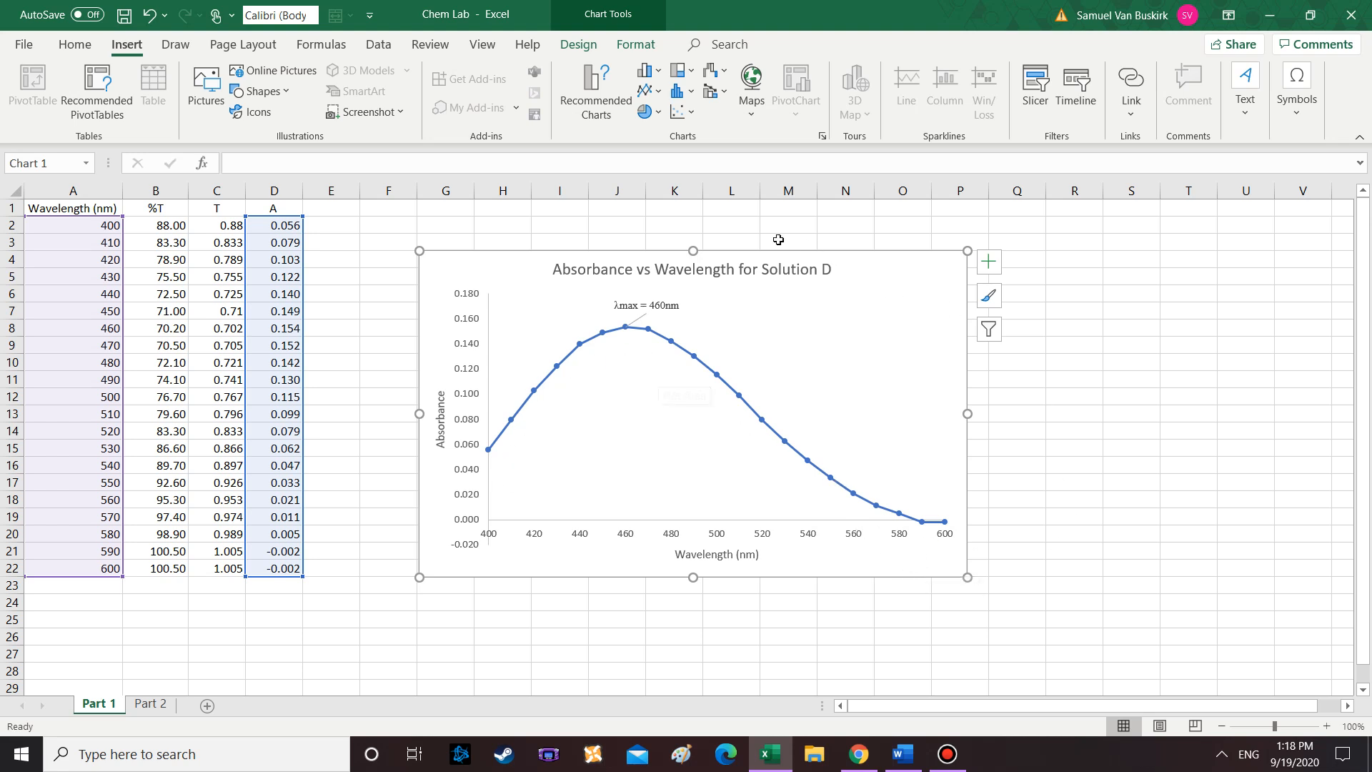
click(1165, 291)
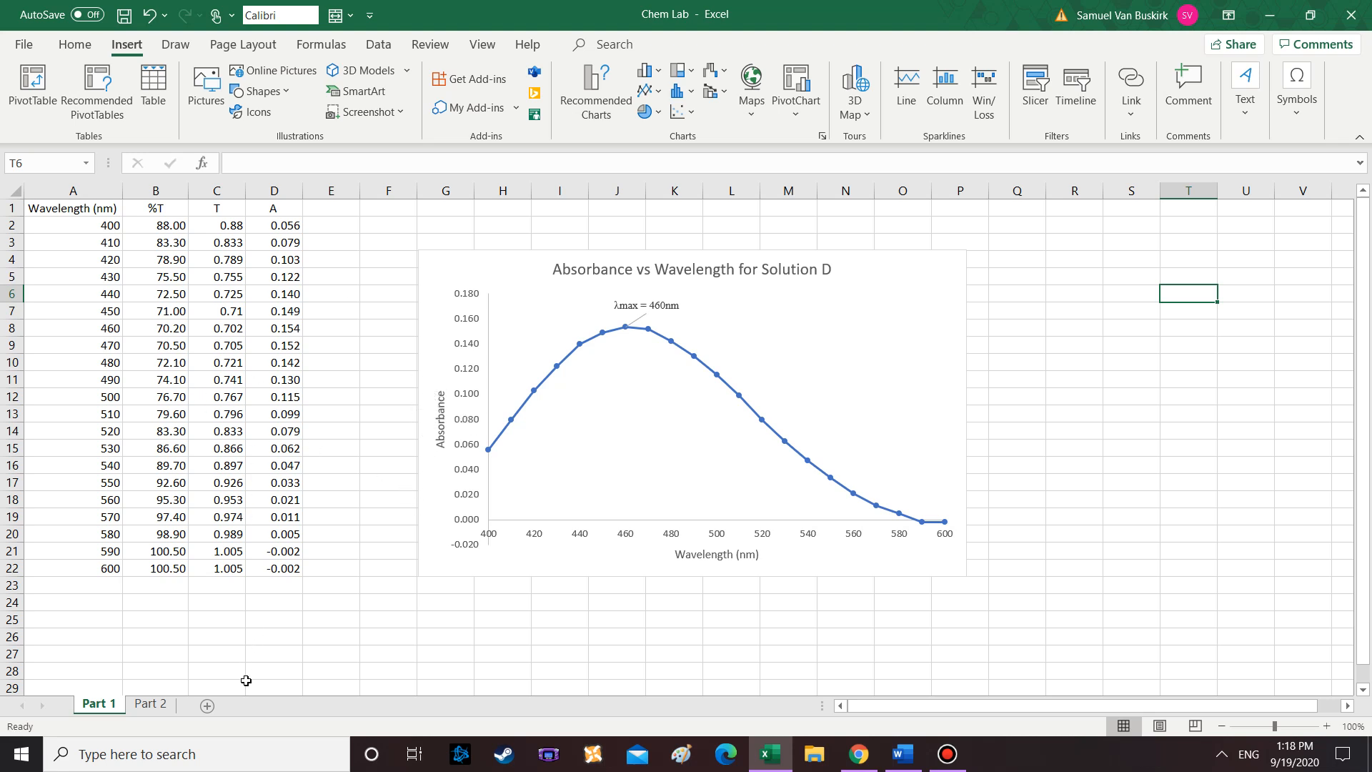
Switch to the Part 2 sheet and place the workbook side by side with the Word lab instructions
click(150, 705)
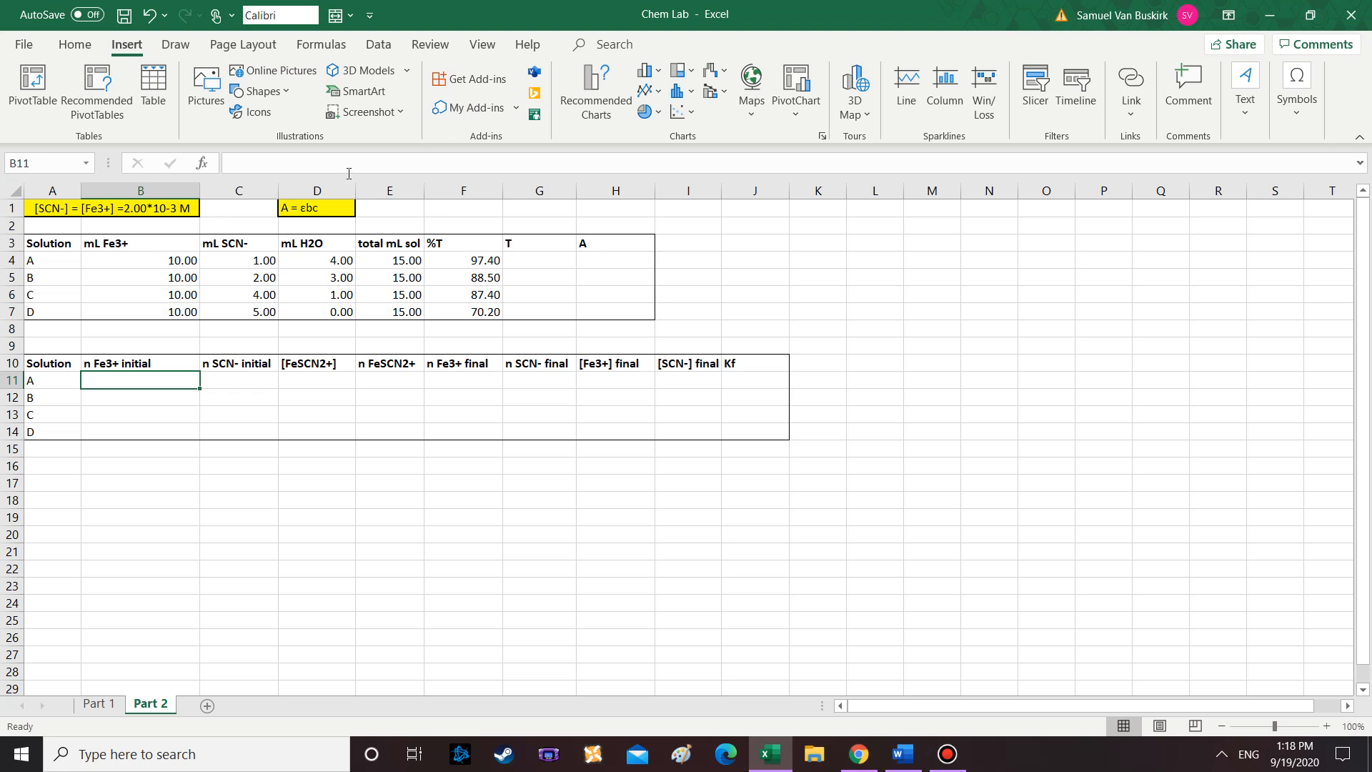
drag(549, 12, 1370, 342)
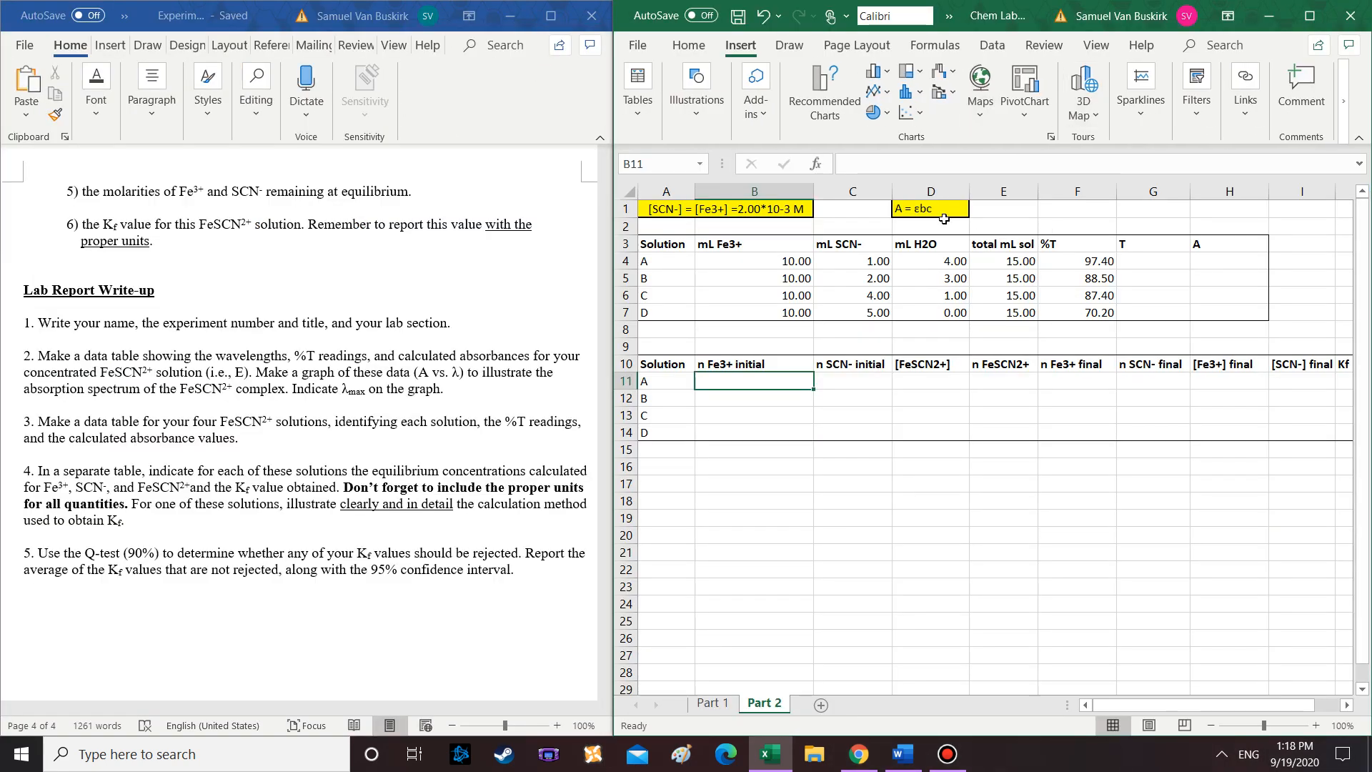
Review the Formation Constant calculation list in the lab instructions against the given concentration and the Fe3+ and SCN- volumes for solution A
scroll(246, 442, down, 4)
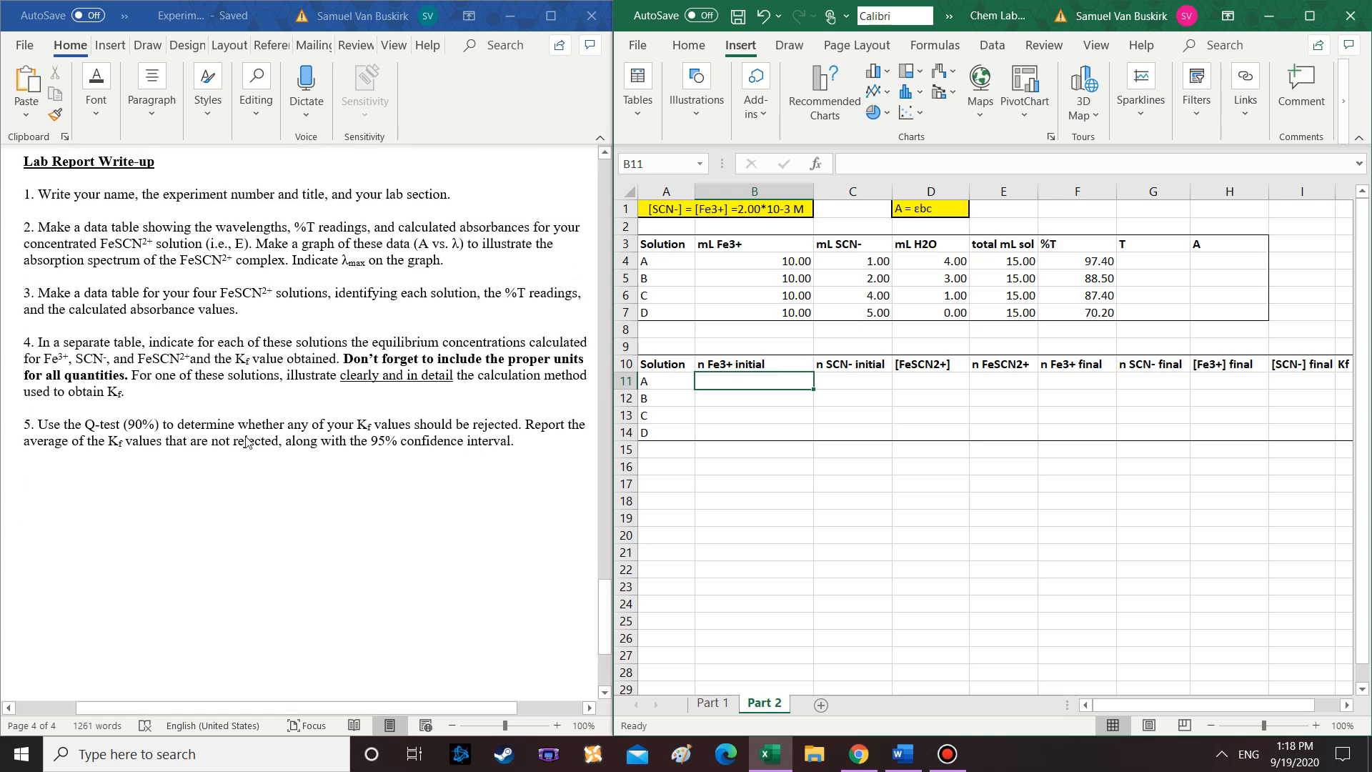
scroll(246, 442, up, 3)
scroll(246, 442, up, 12)
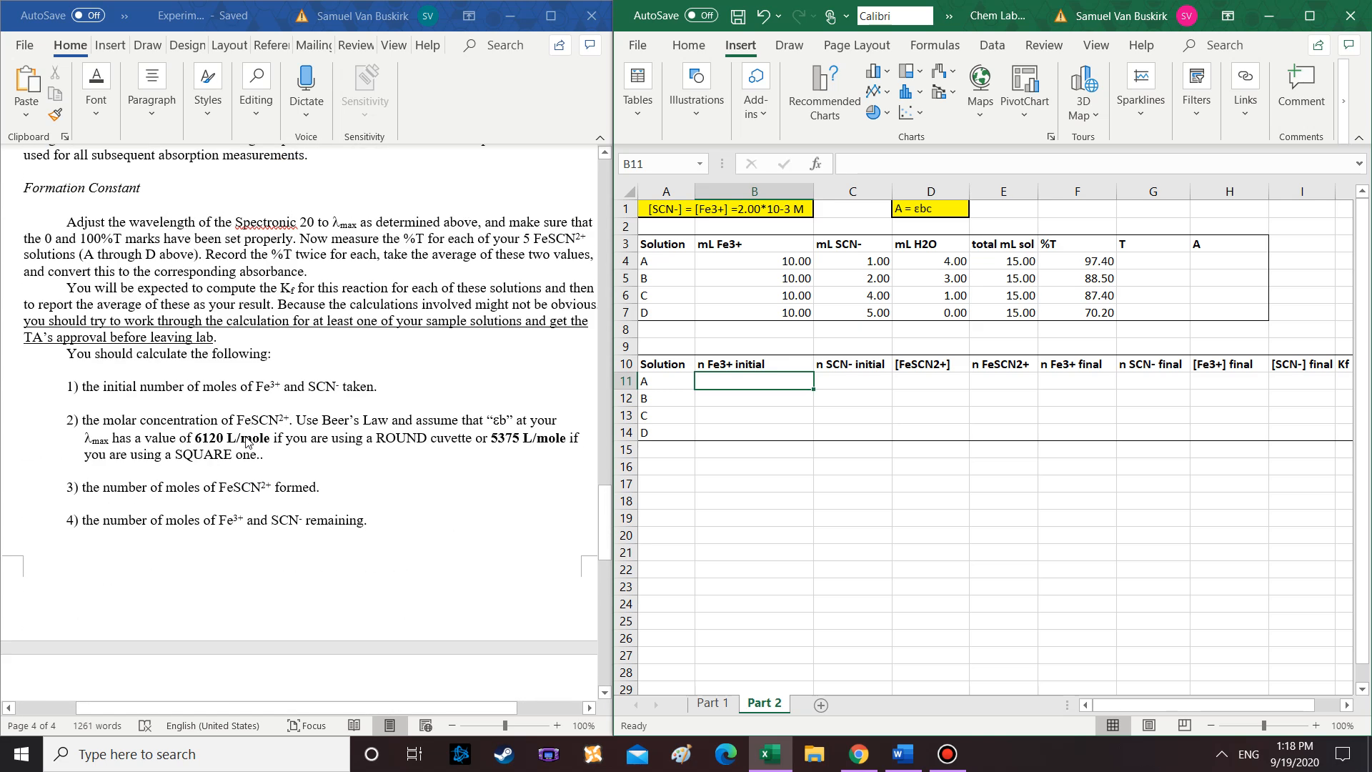
scroll(223, 391, down, 3)
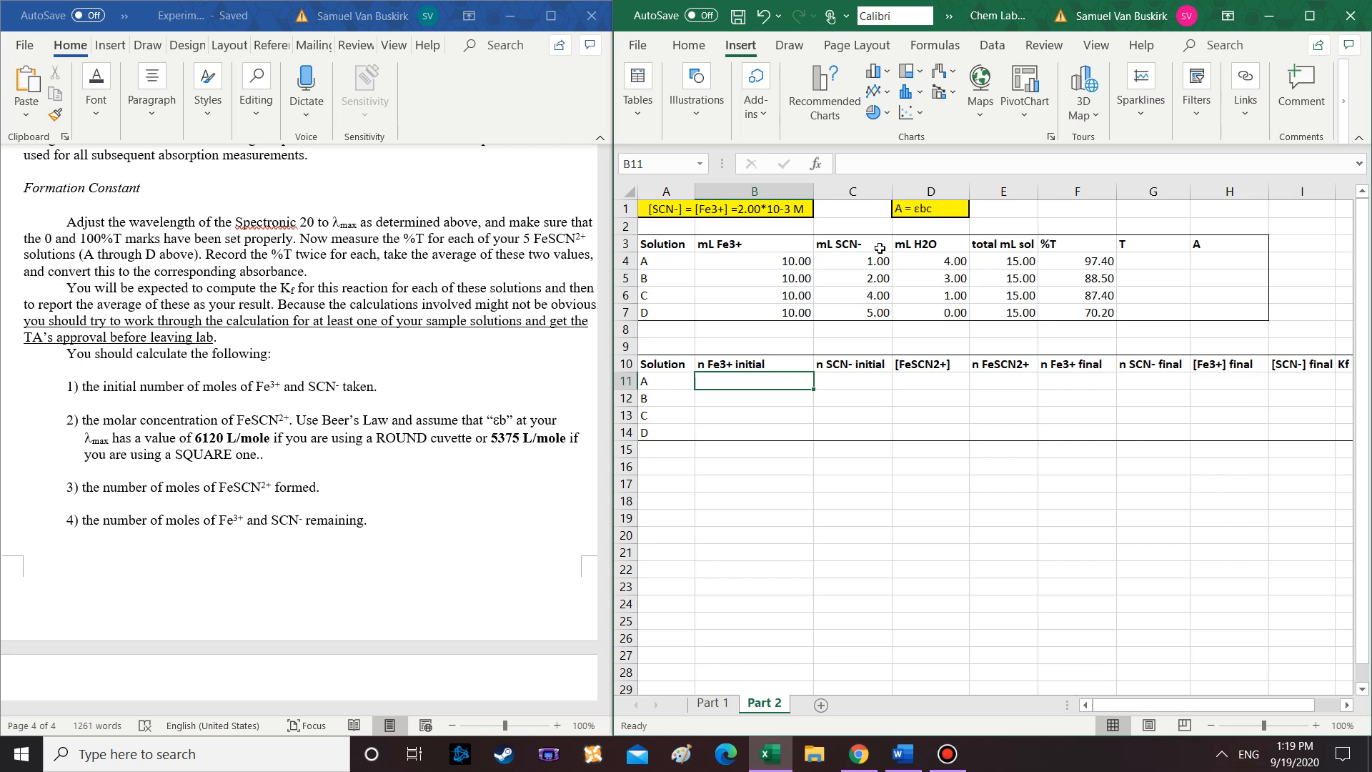
click(687, 246)
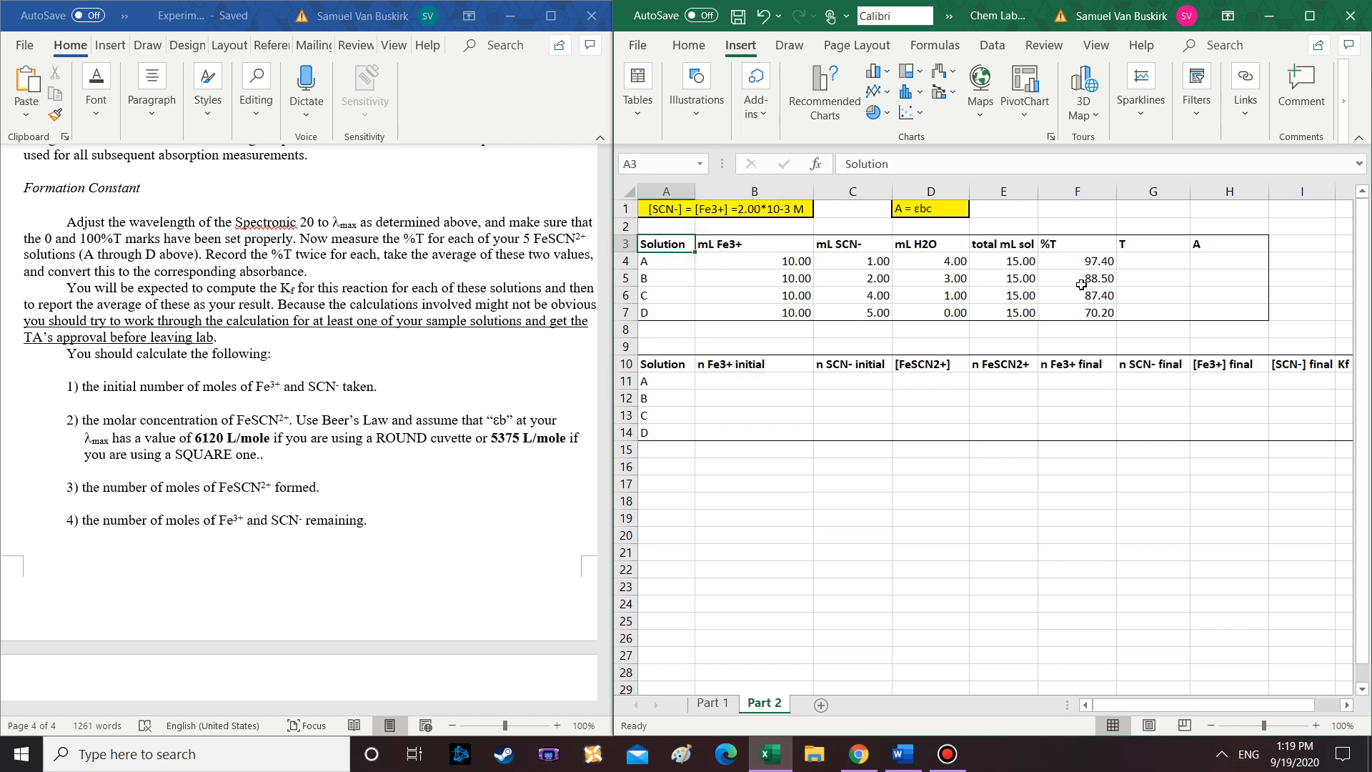
click(734, 212)
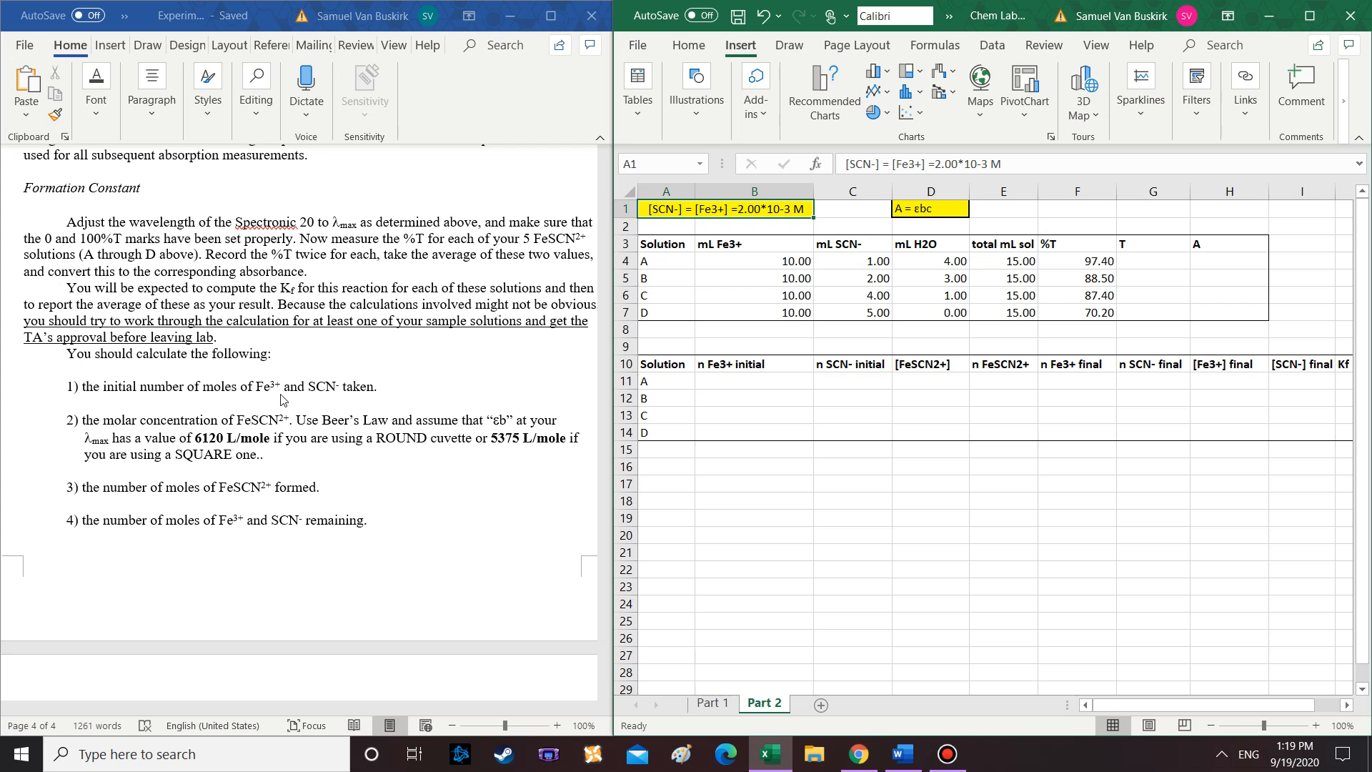
scroll(341, 394, down, 1)
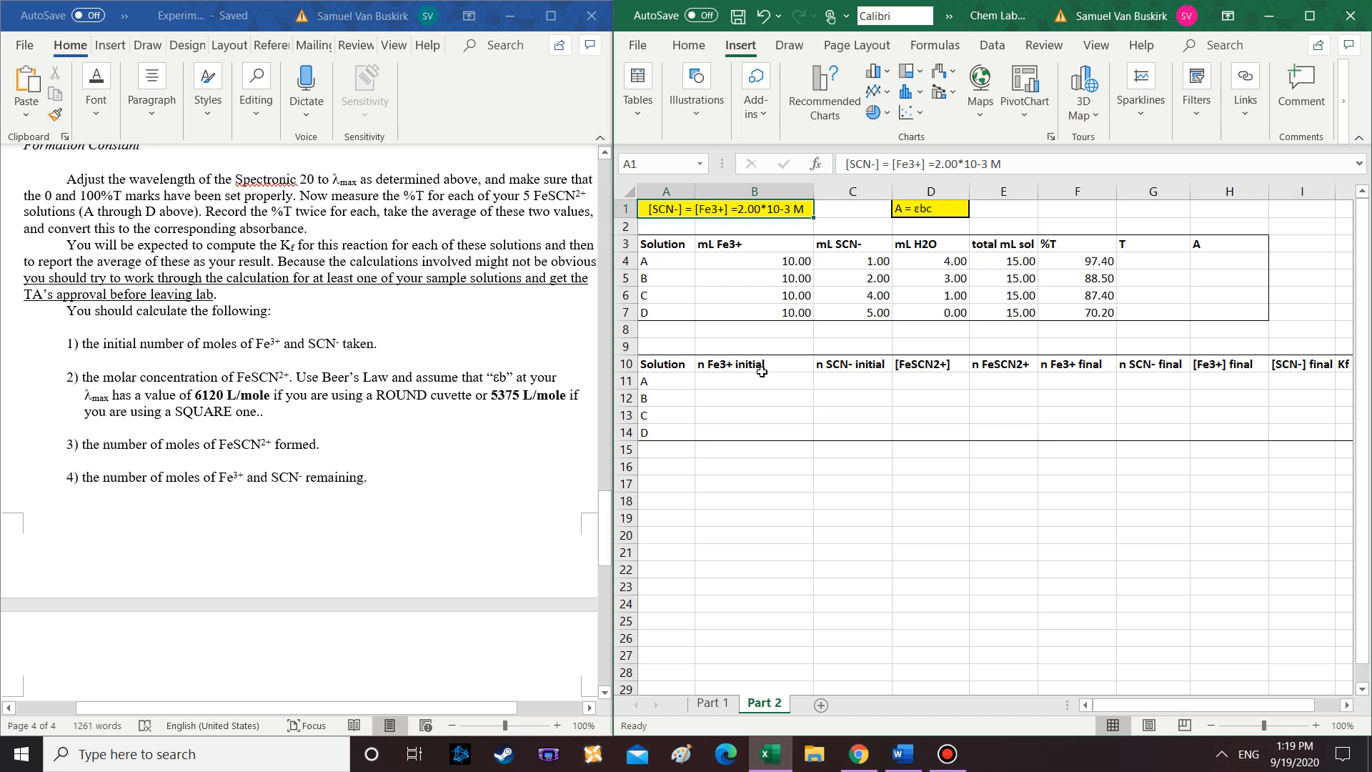
click(729, 259)
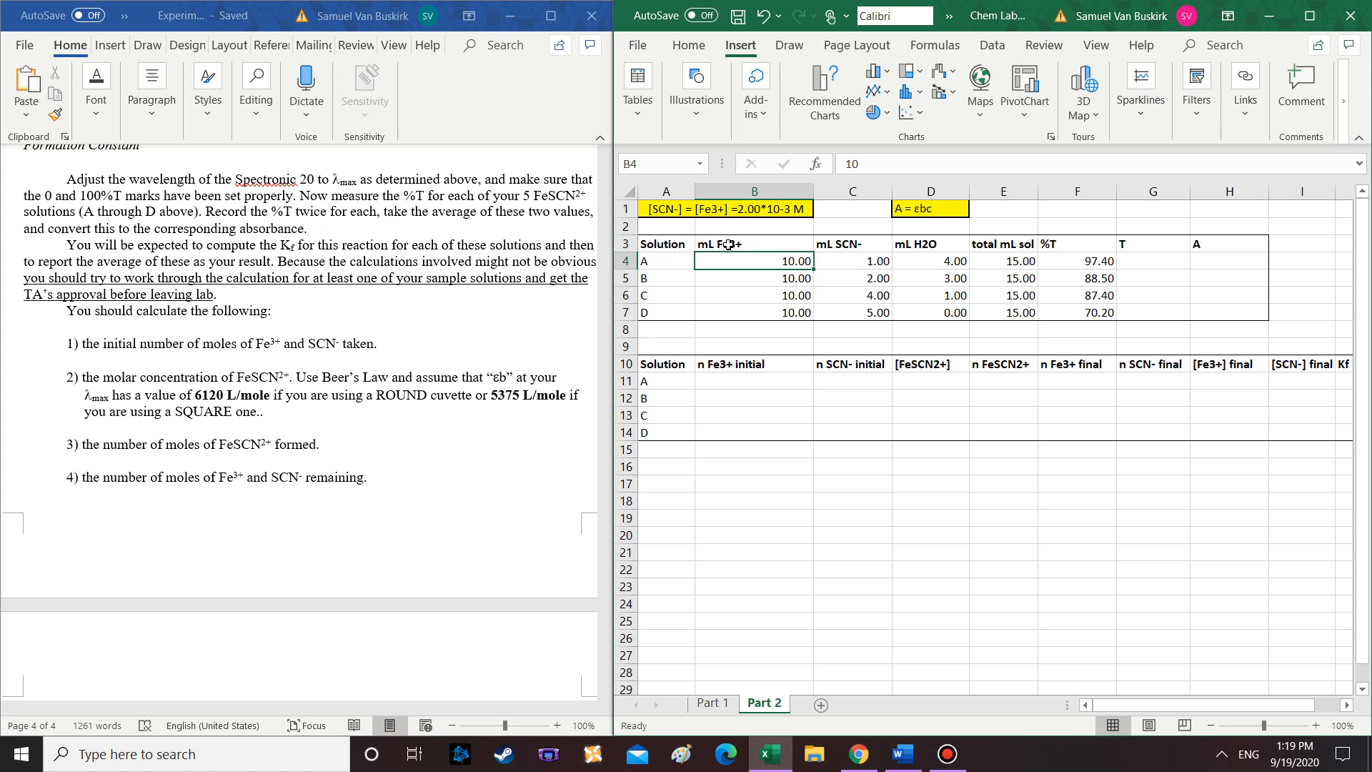
click(855, 263)
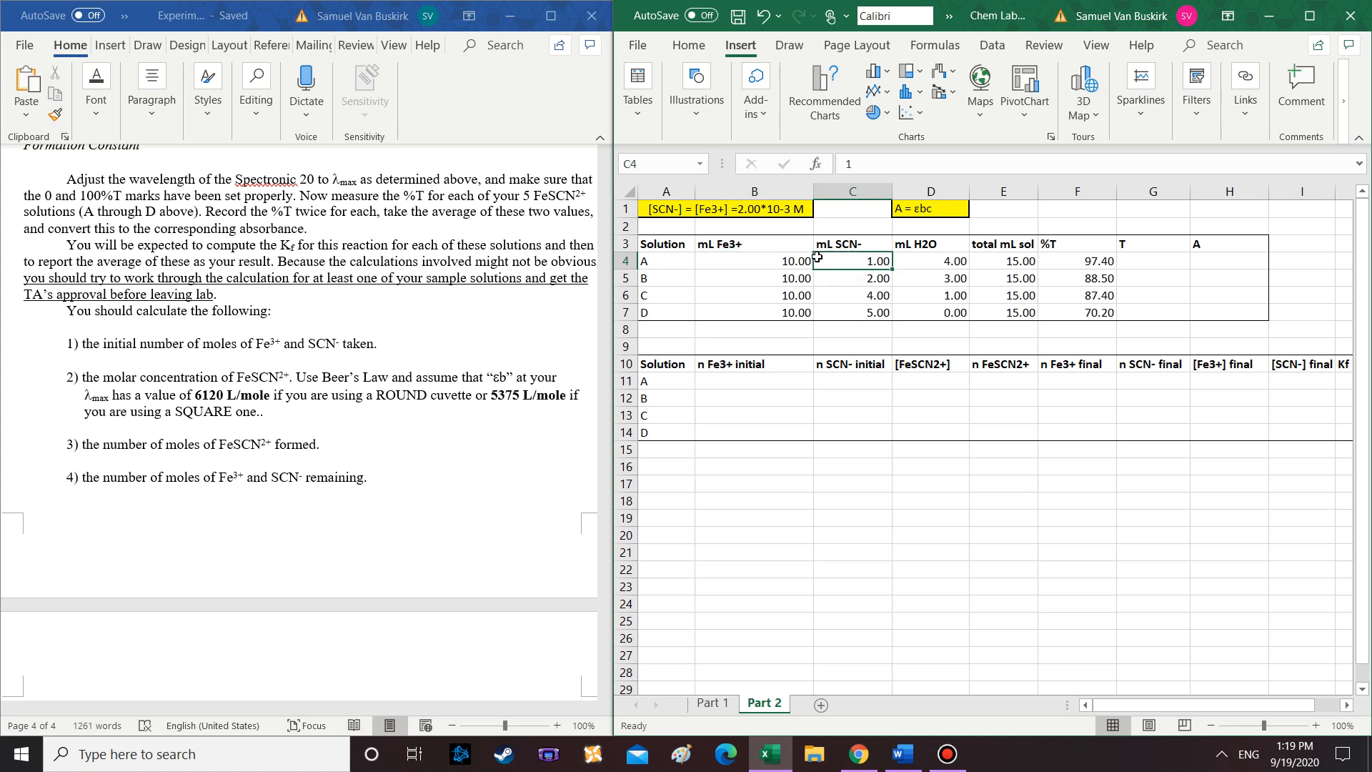
click(750, 266)
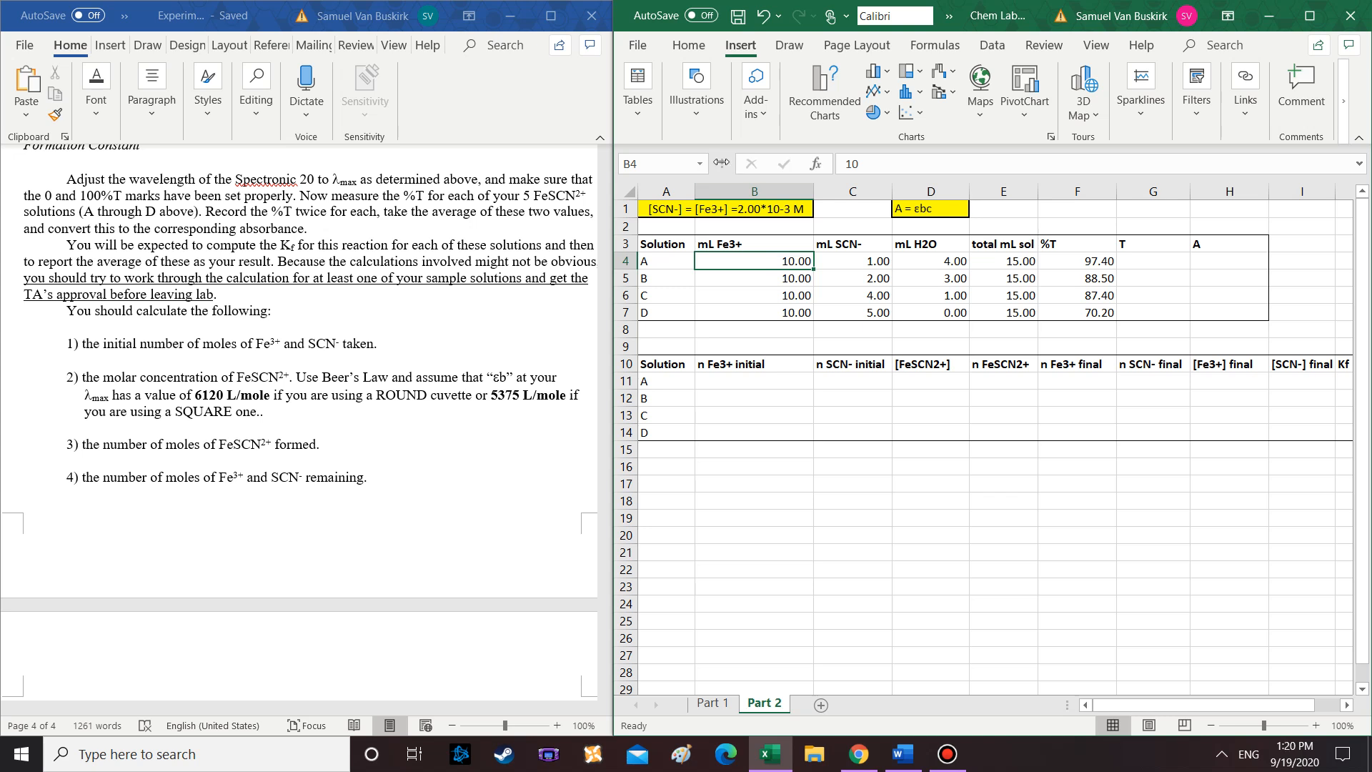
click(759, 211)
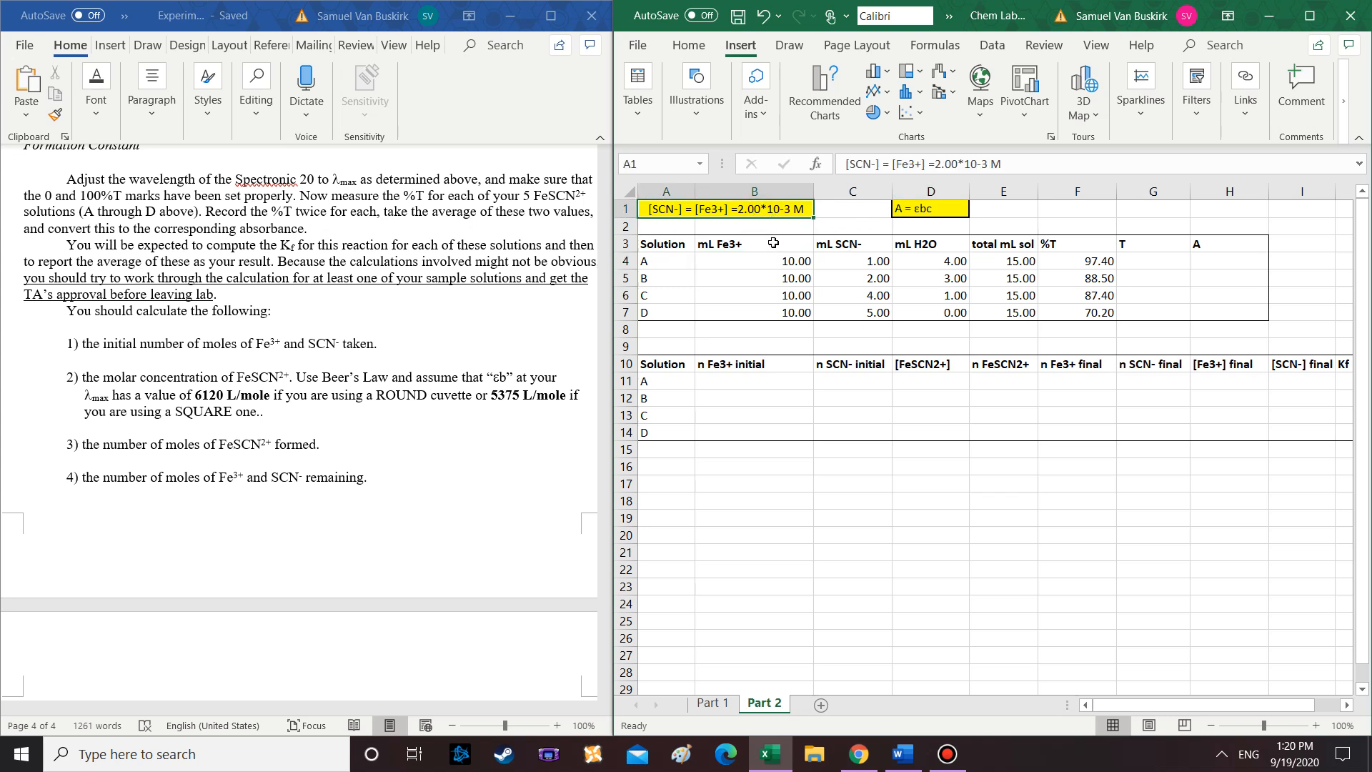
click(734, 262)
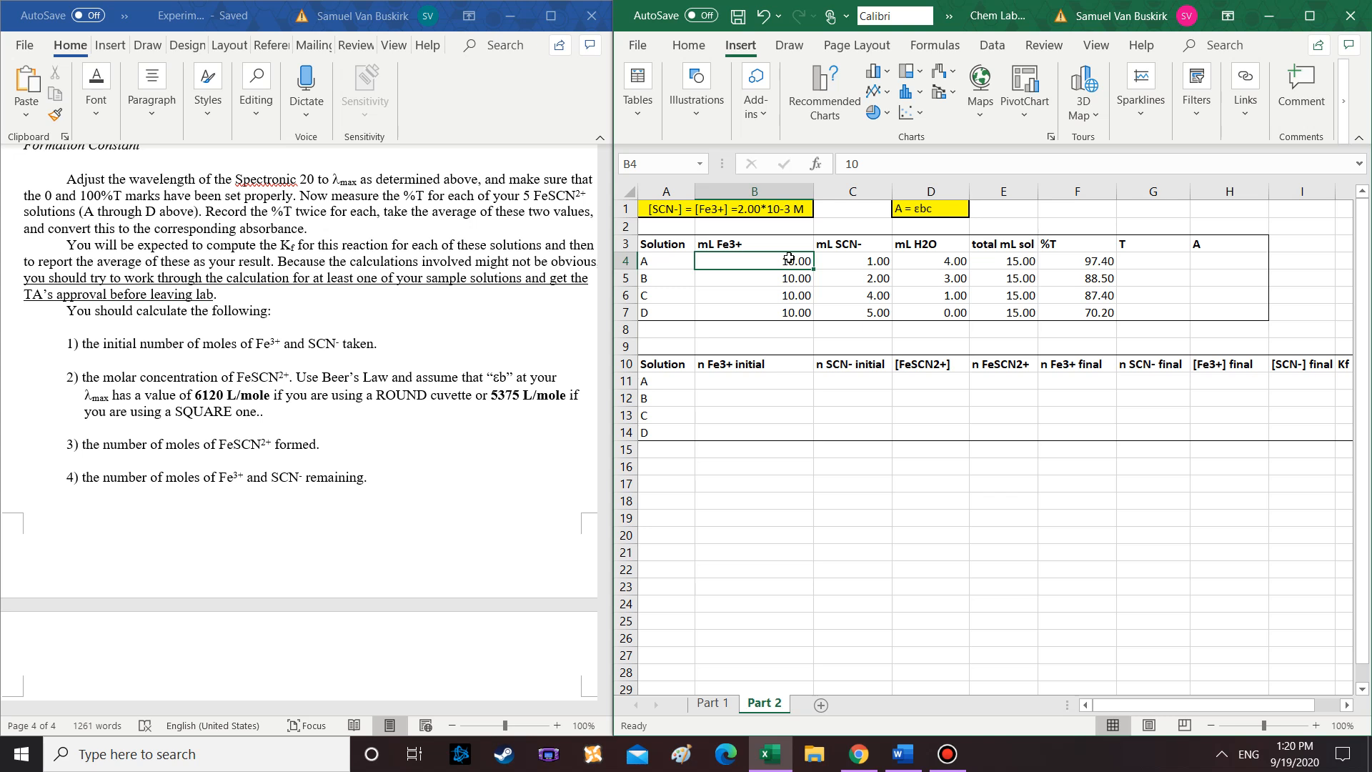
click(721, 383)
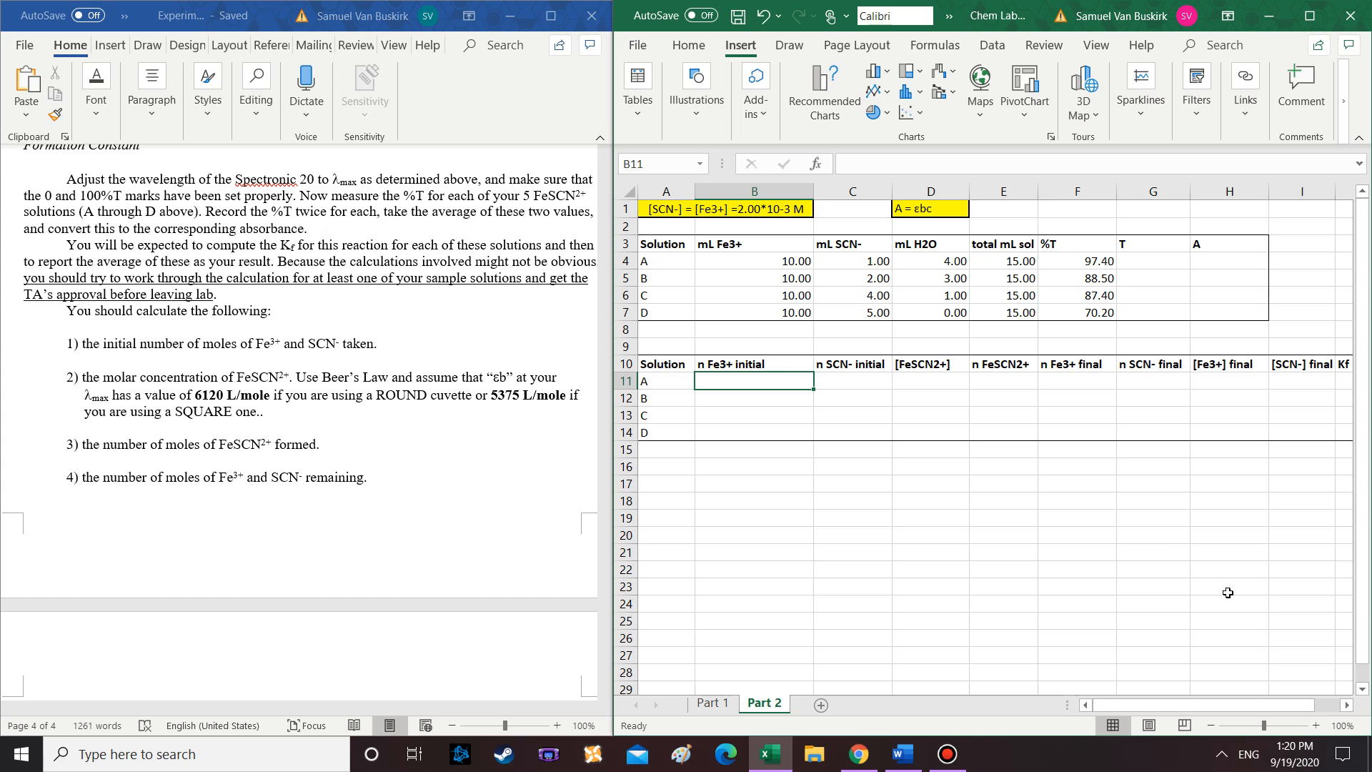
click(948, 754)
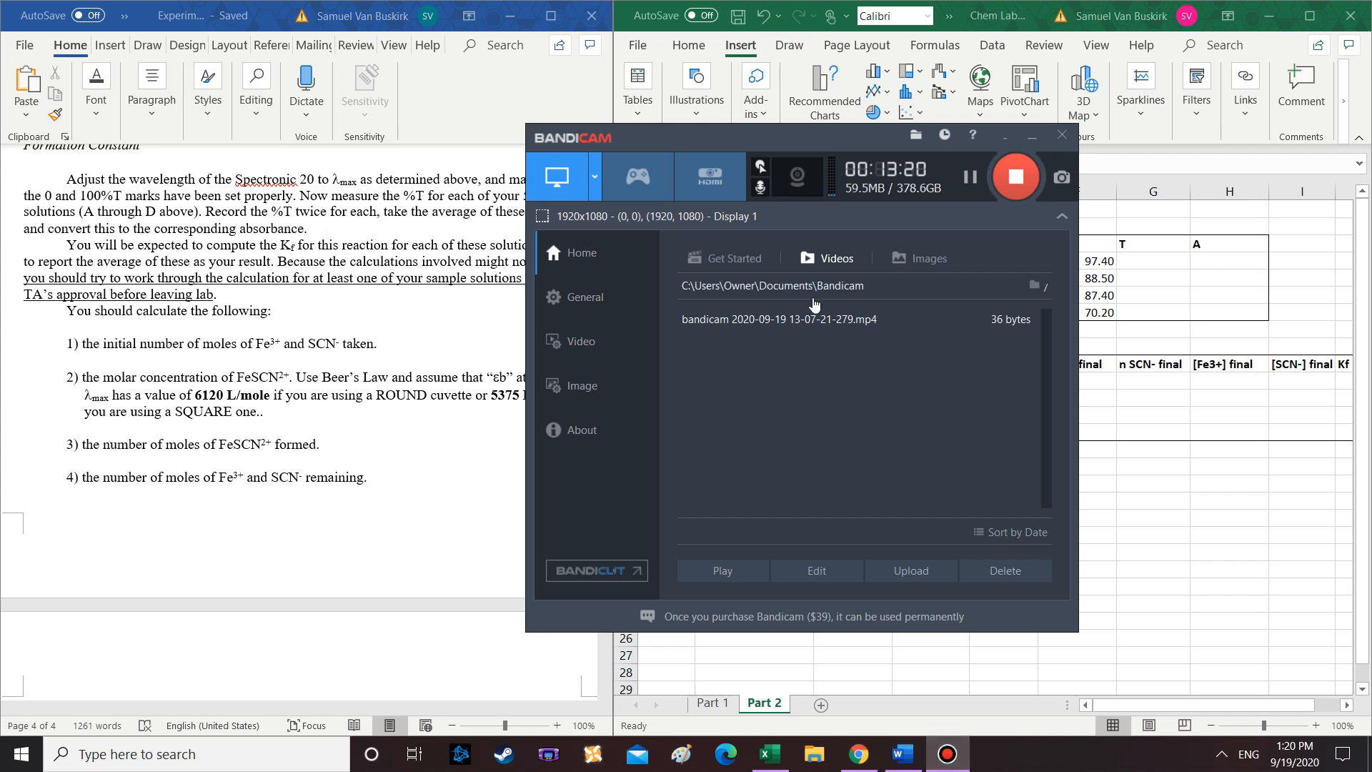
click(1041, 146)
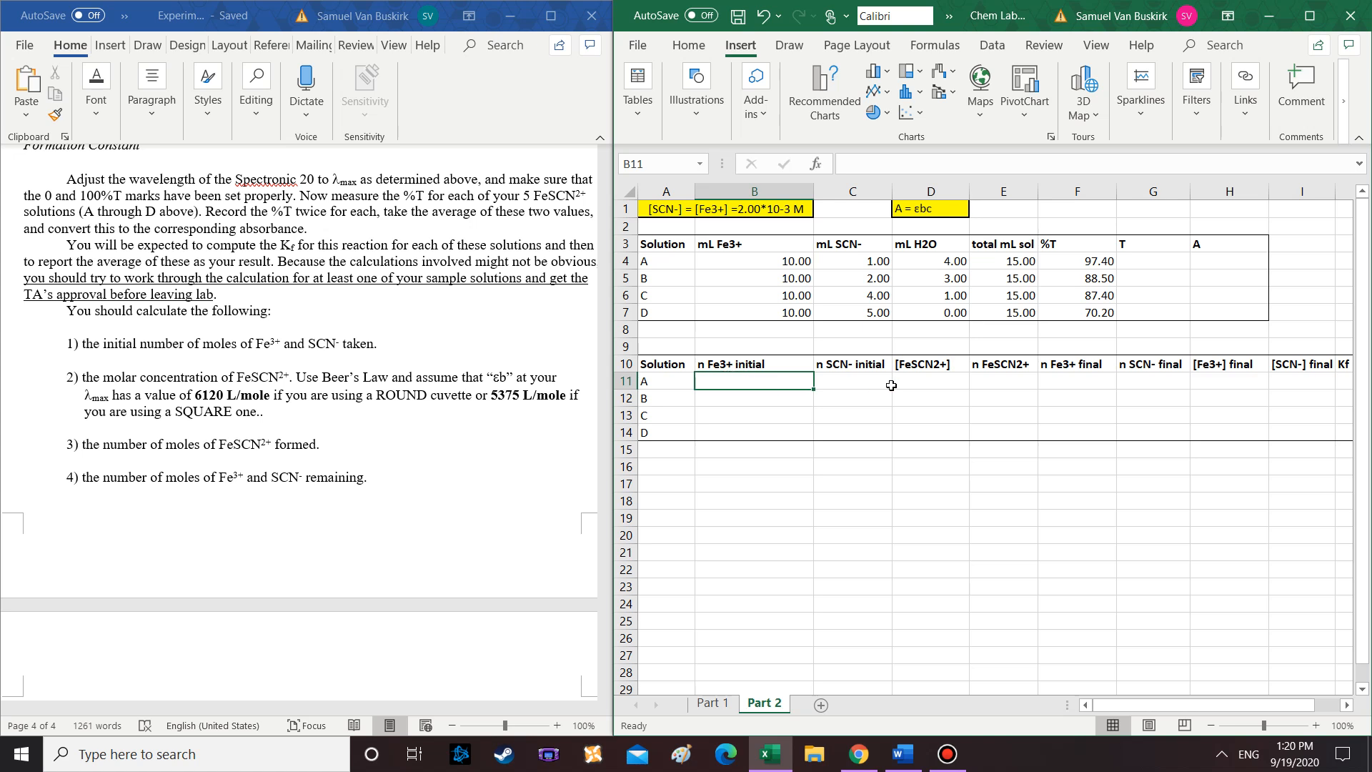
Calculate the initial moles of Fe3+ for solution A in B11 with the formula =(2*10^-3)*(B4/1000)
key(F2)
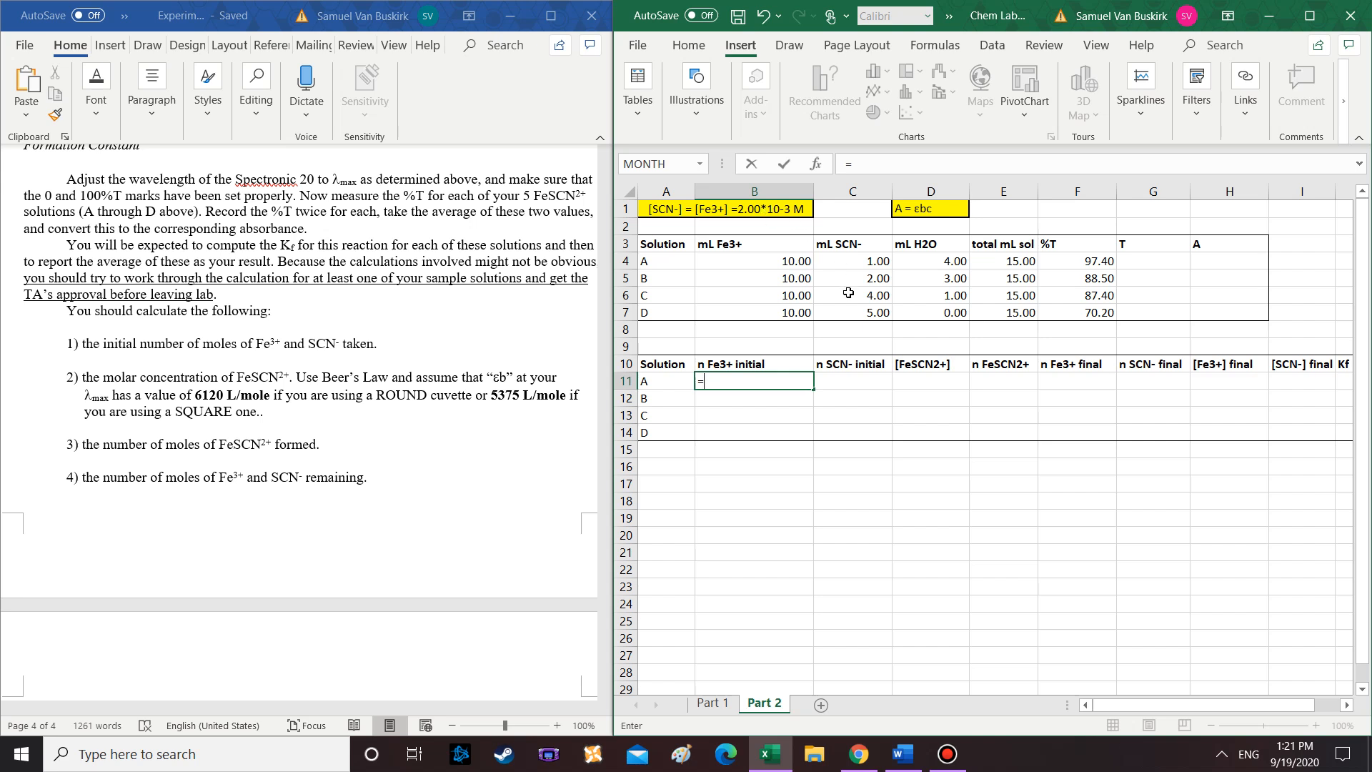
text((2*10^-3)*()
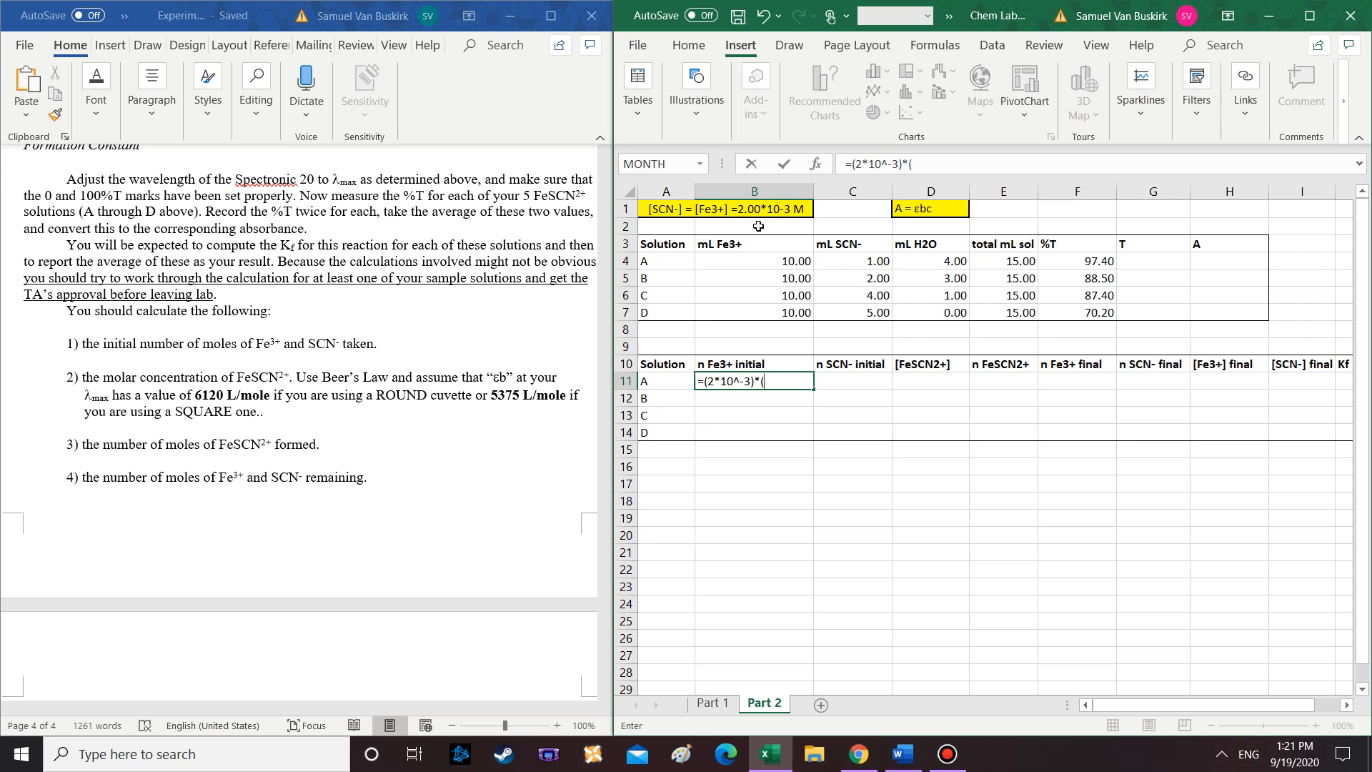
click(774, 264)
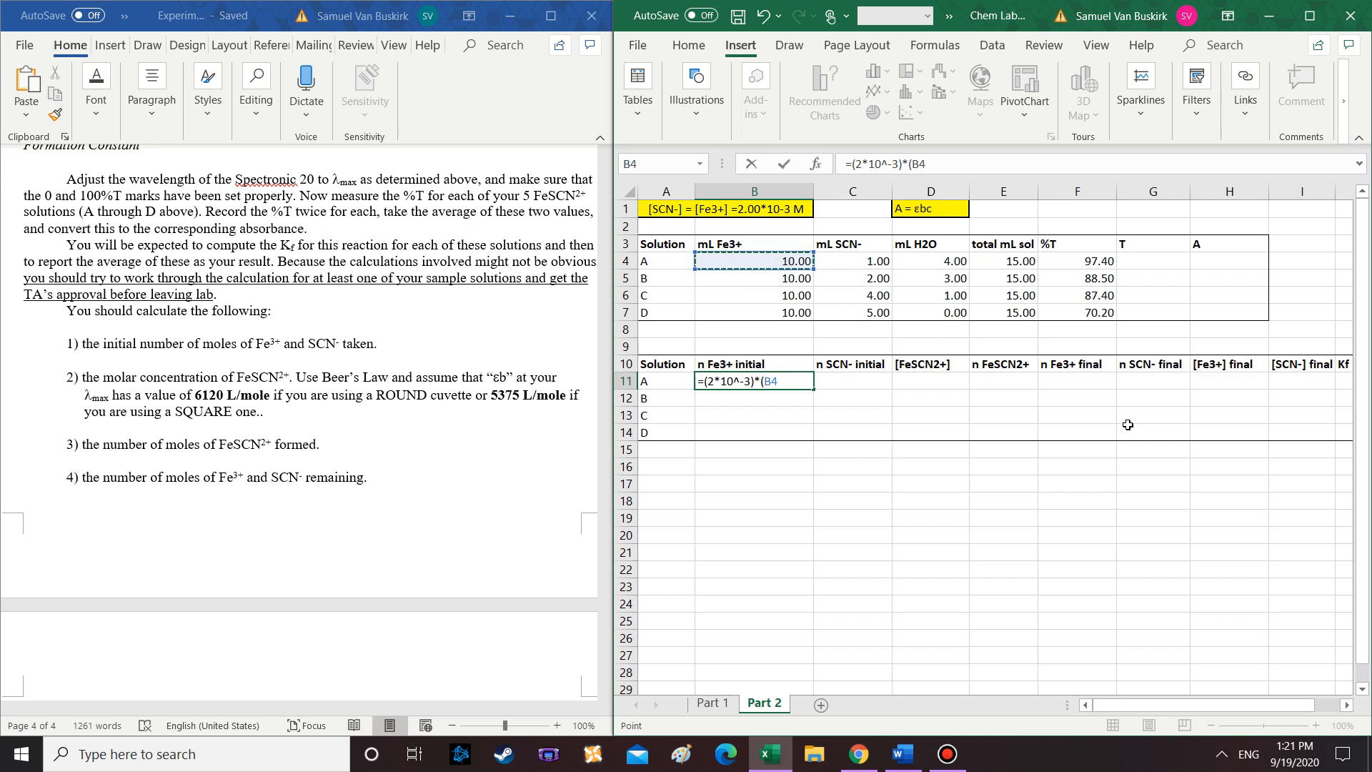
text(/)
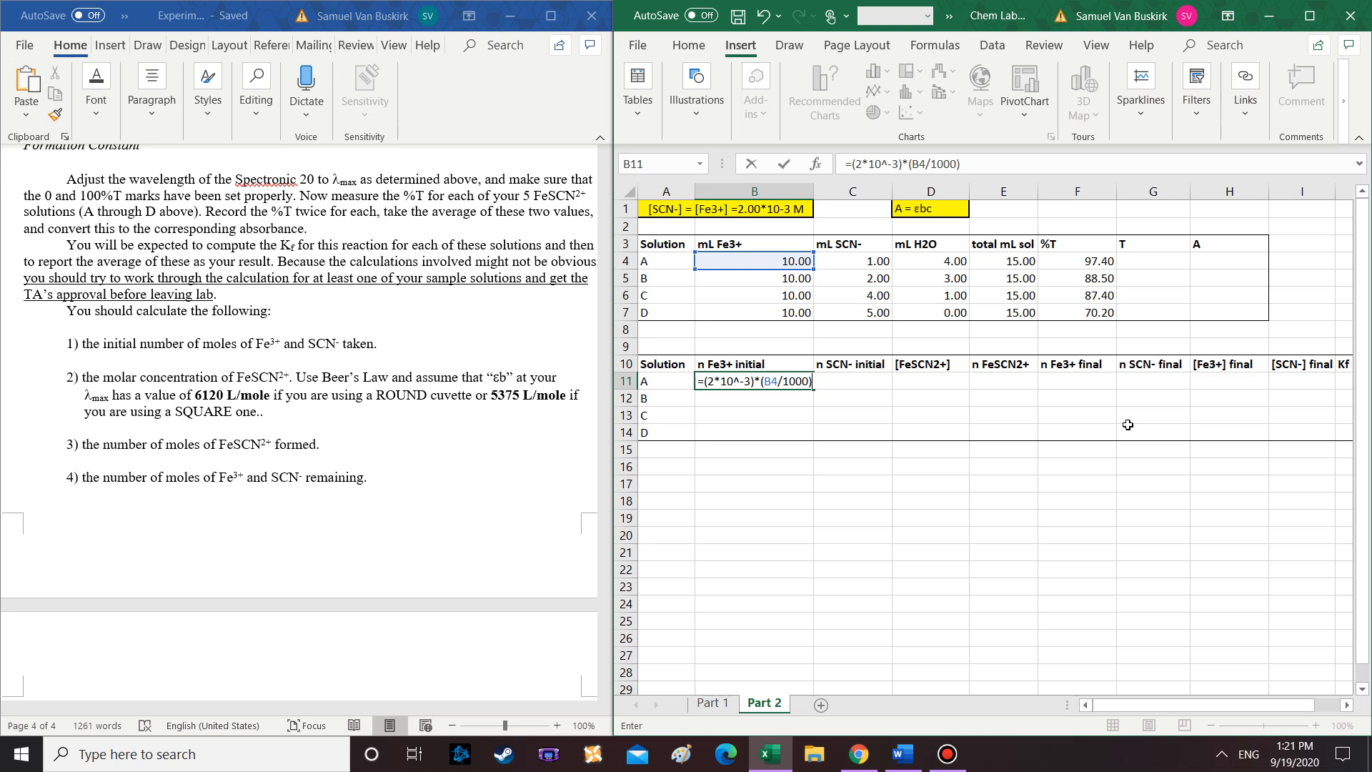
text(1000))
key(Return)
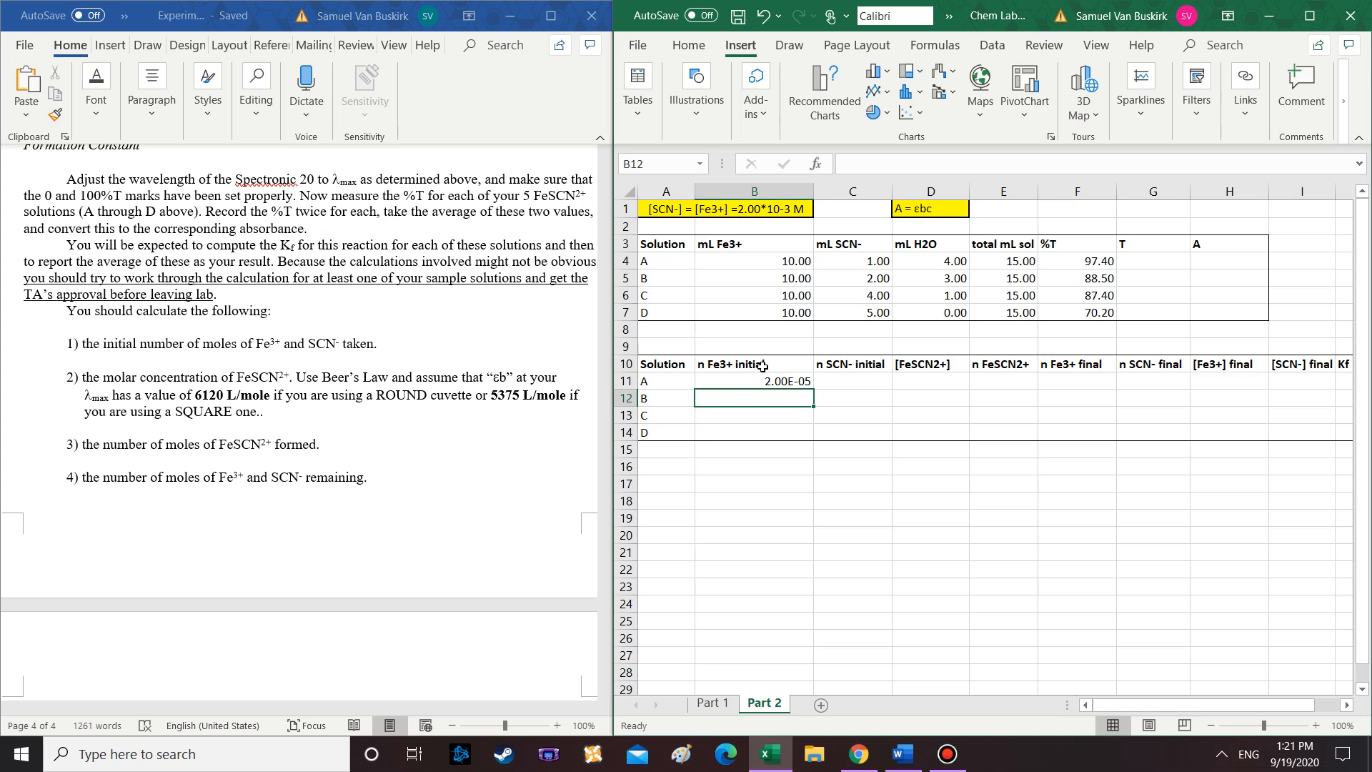
Fill the initial moles formula from B11 across to C11 for SCN- in solution A
click(788, 379)
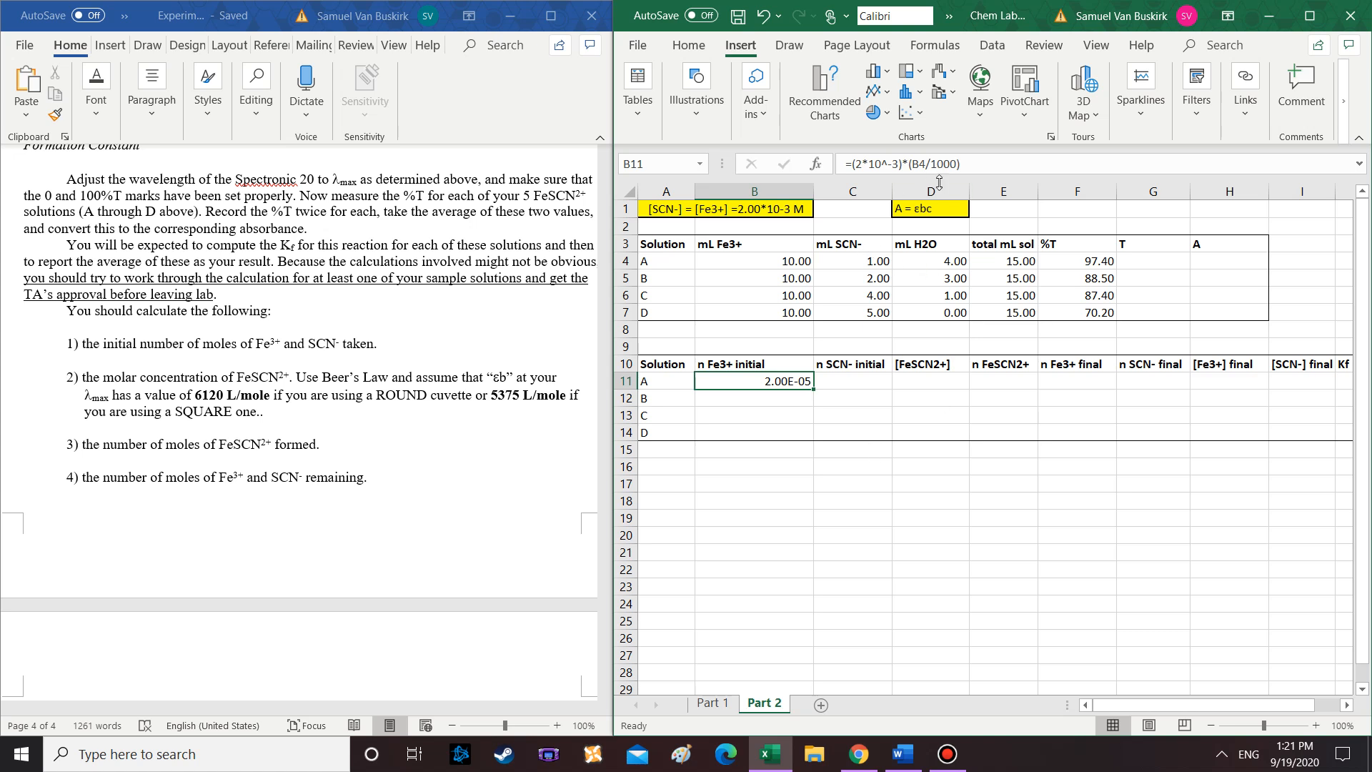
drag(813, 390, 877, 386)
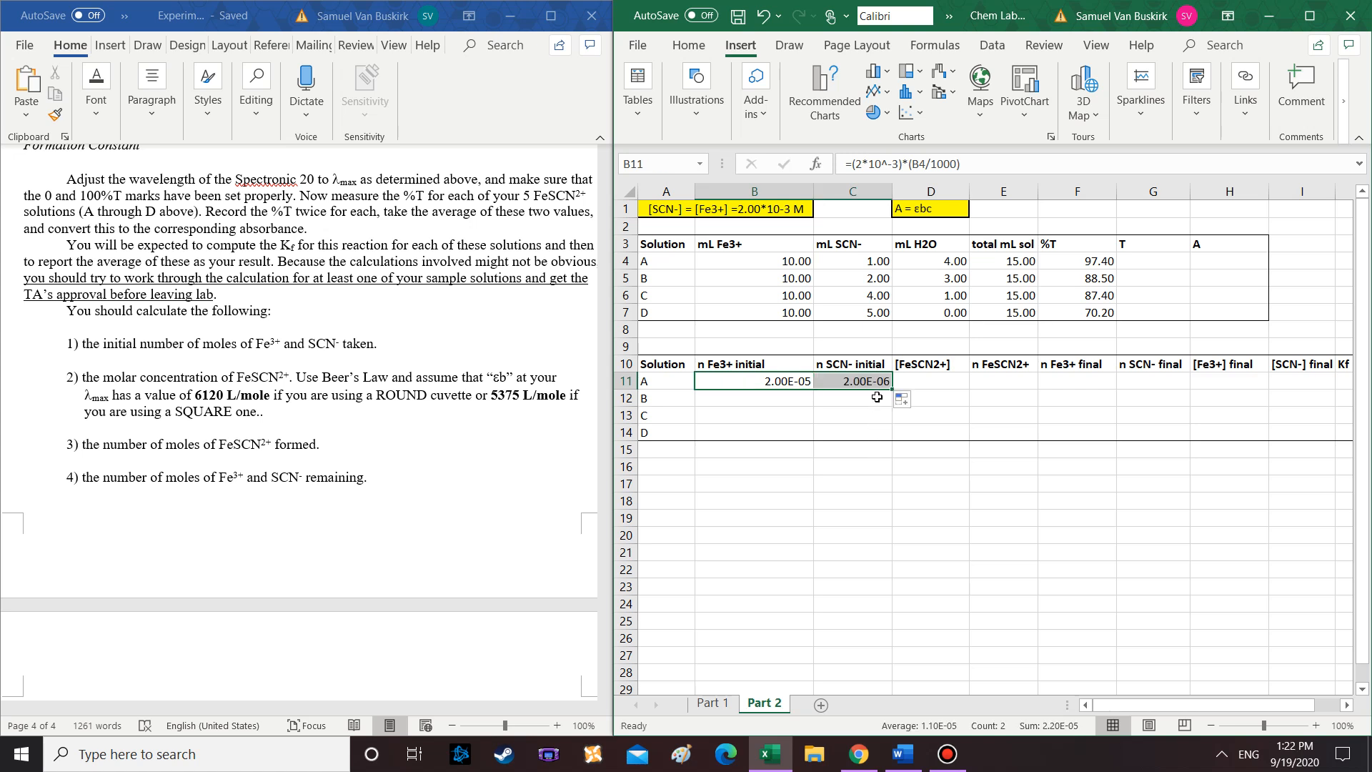
click(854, 401)
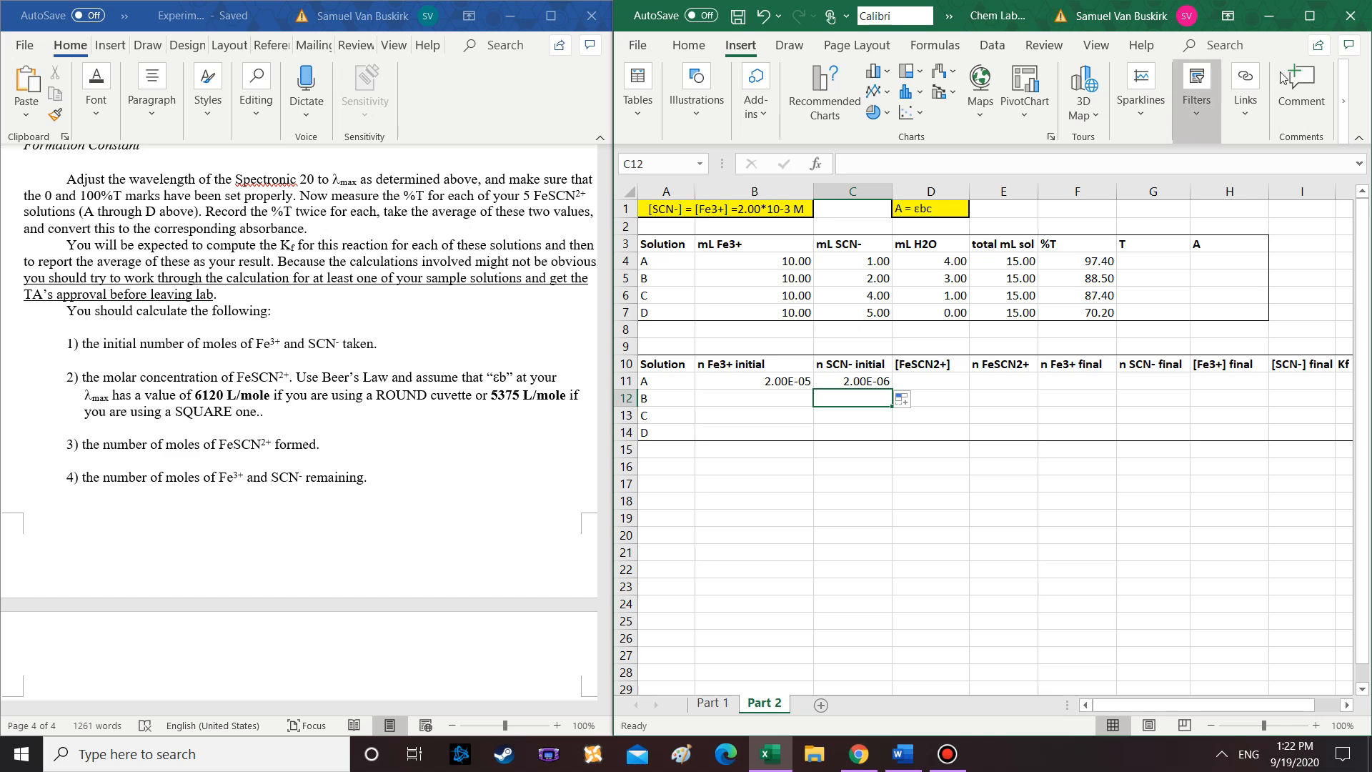
Maximize the workbook window and apply the Scientific number format to the initial SCN- moles in C11
click(1308, 15)
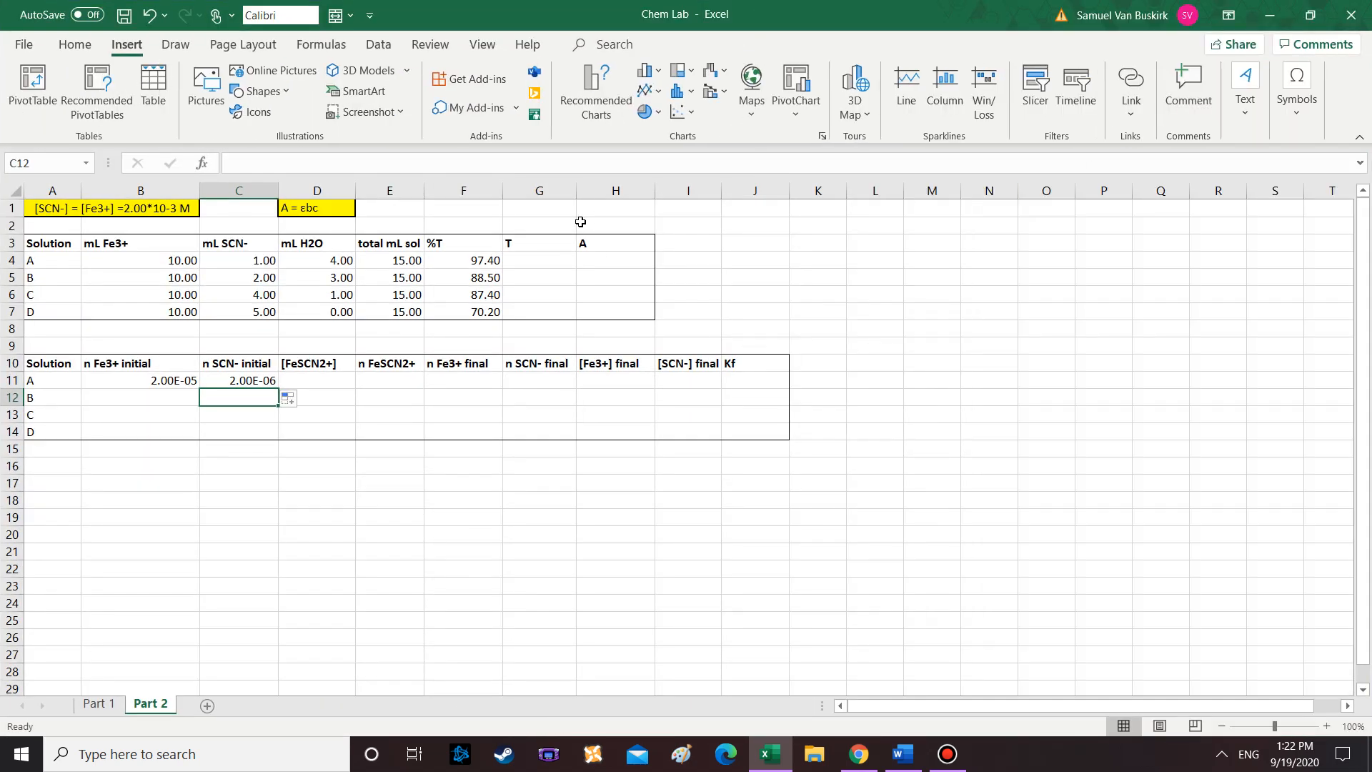
click(238, 379)
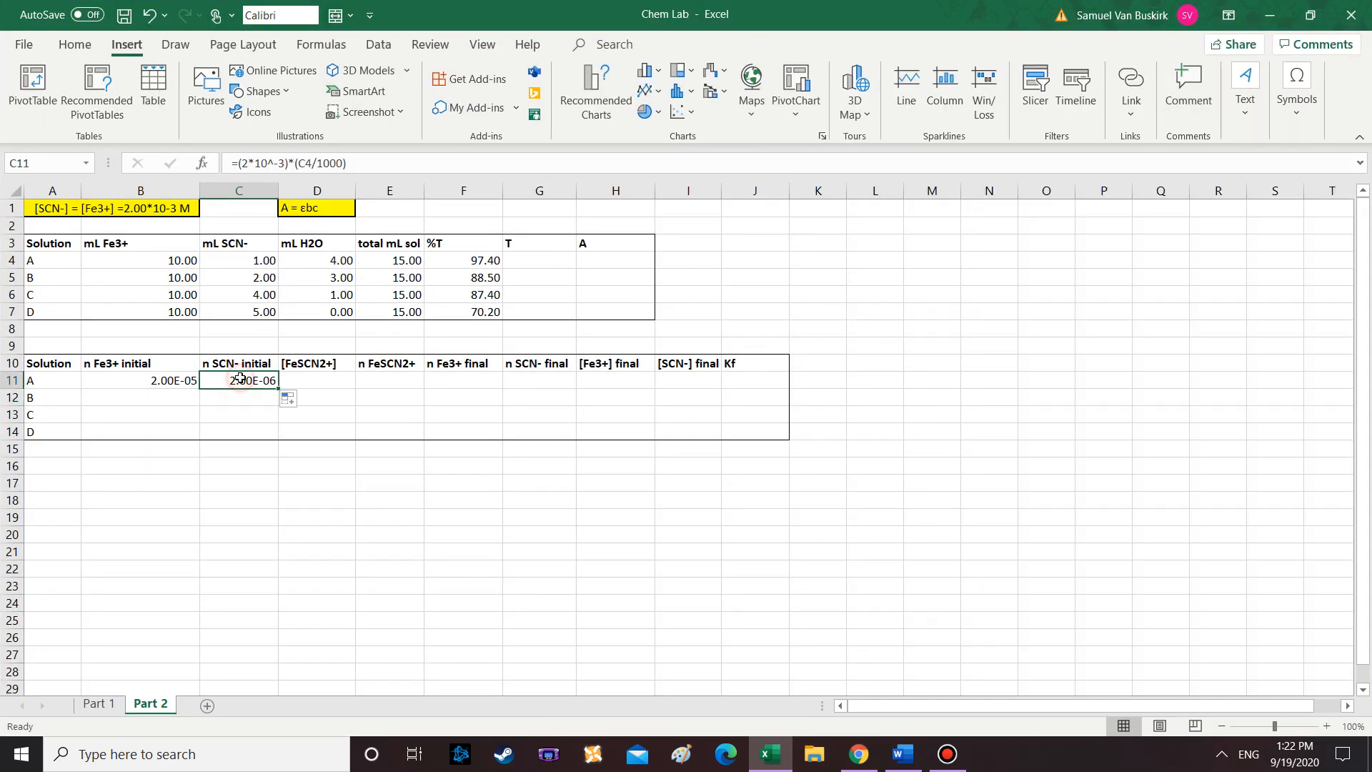
click(83, 45)
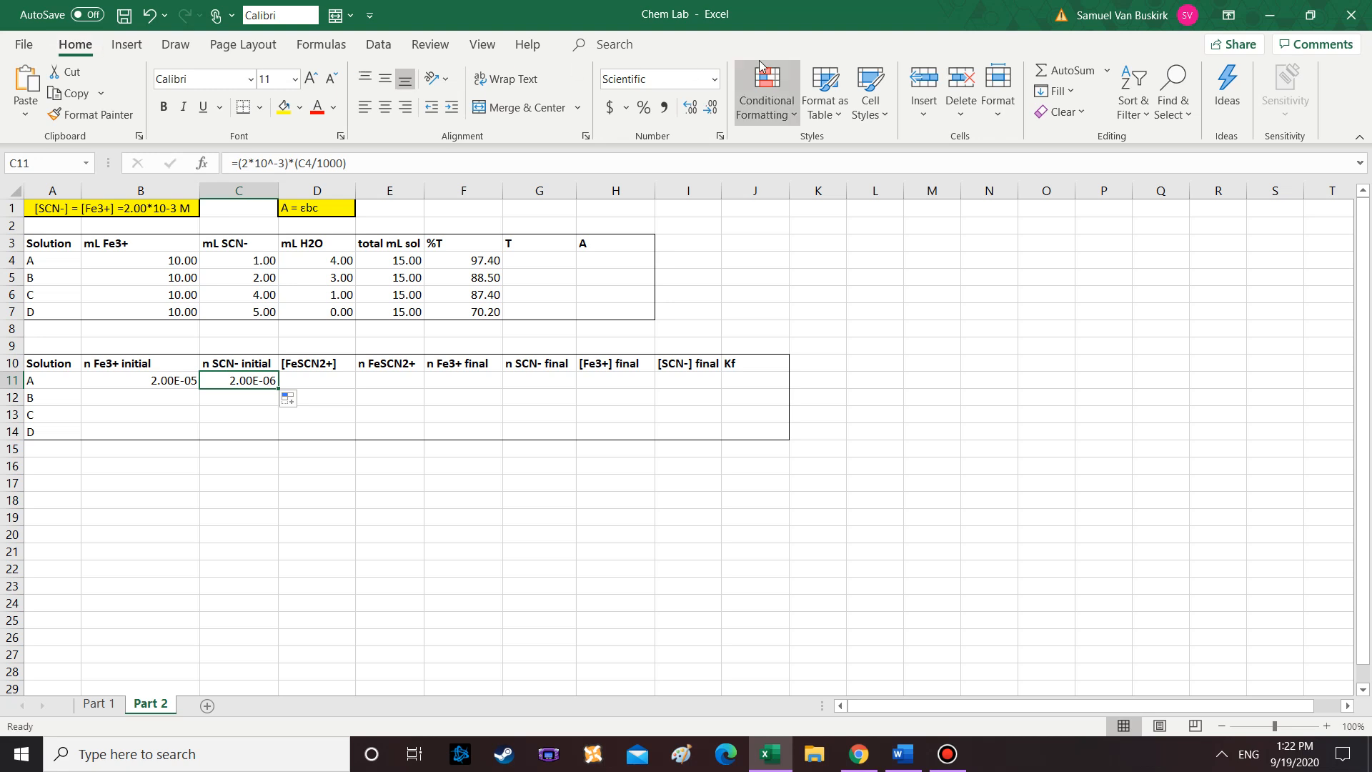
click(715, 80)
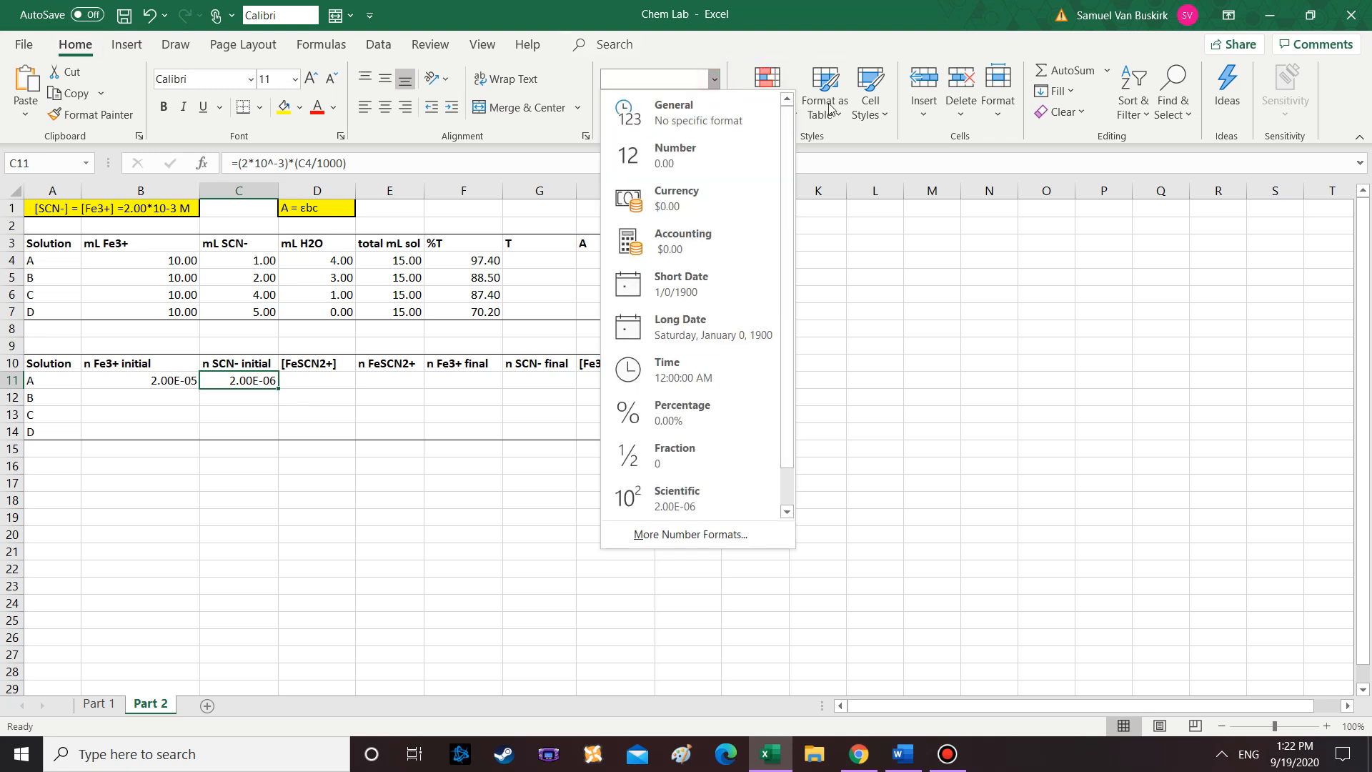
click(677, 502)
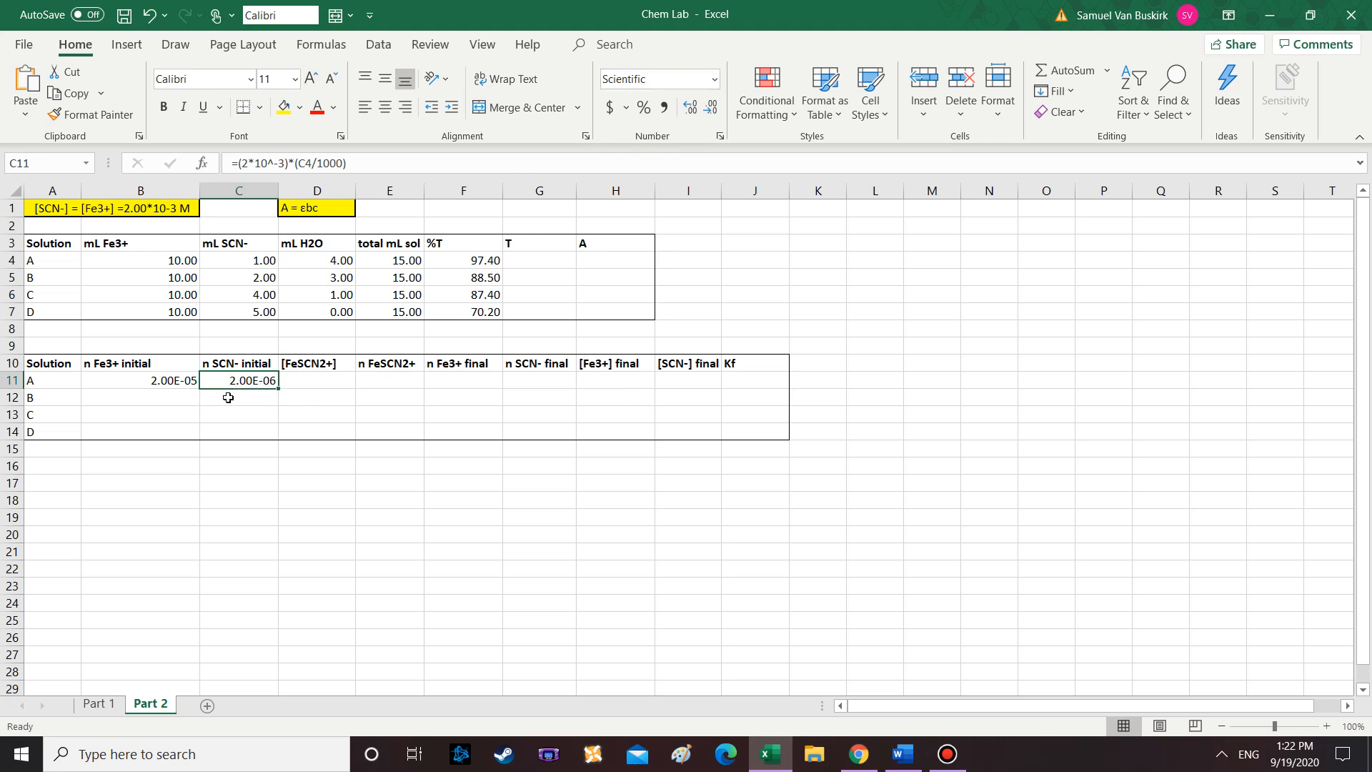
Return the workbook to the side-by-side layout with D11 selected, and open a blank Paint canvas beside the Word instructions
drag(570, 4, 1371, 279)
click(951, 385)
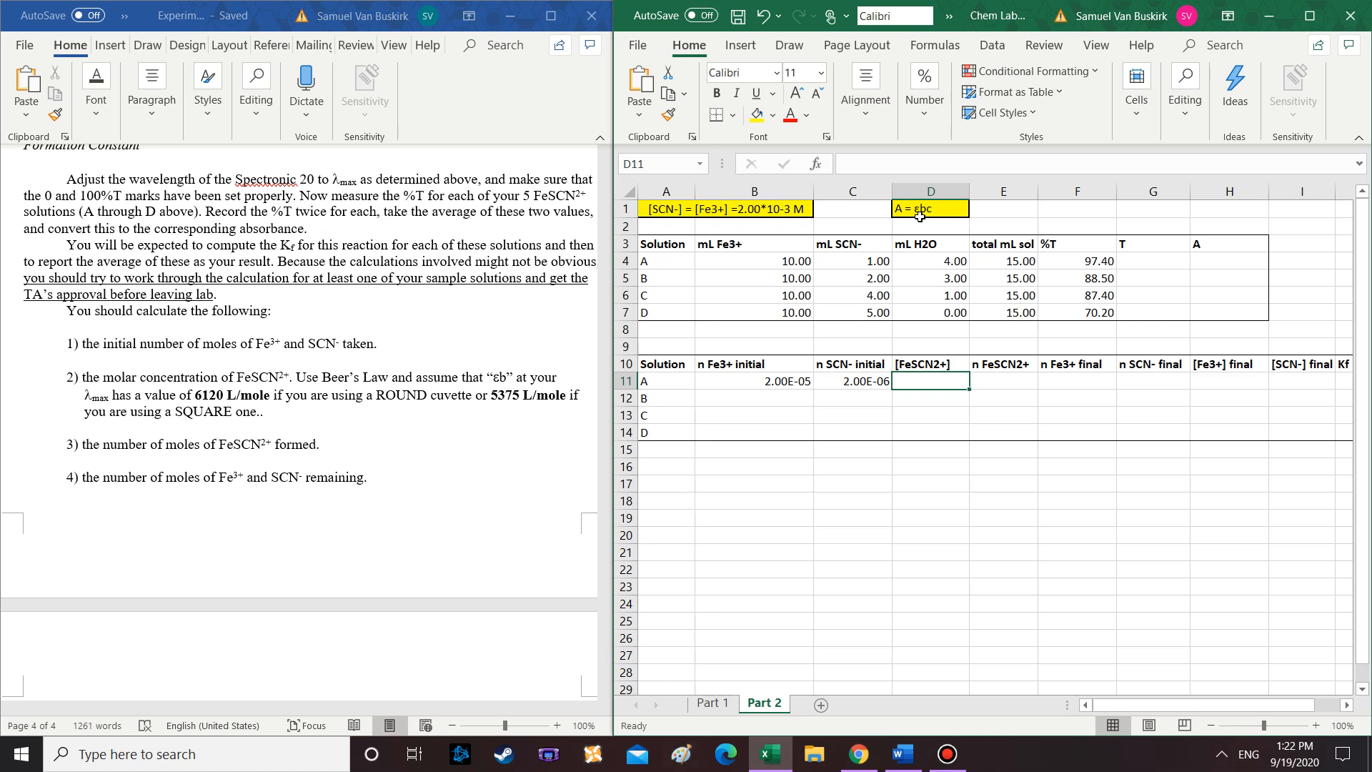
click(684, 761)
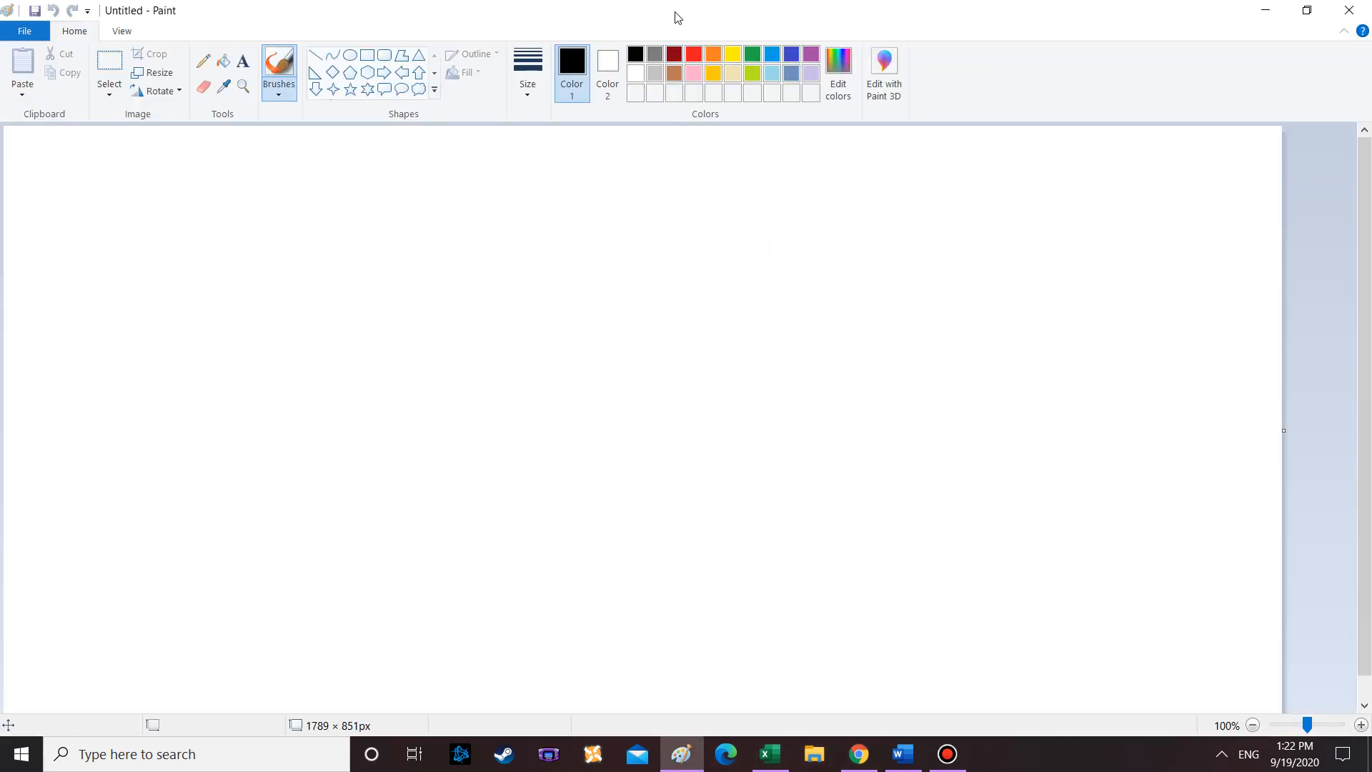
mouse_move(677, 15)
mouse_down()
mouse_move(793, 15)
mouse_move(1370, 275)
mouse_up()
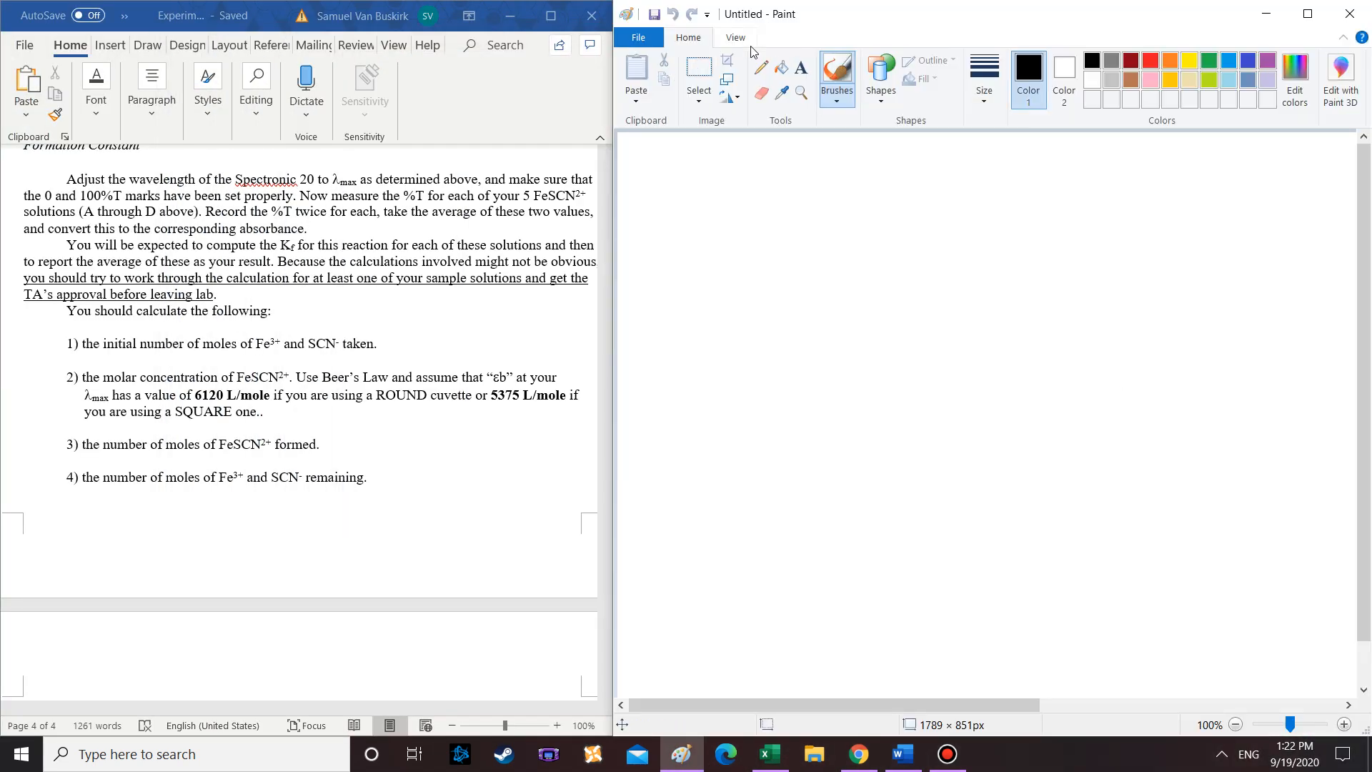
Handwrite the Beer's Law equation A = εbc near the top of the Paint canvas with the Pencil tool
click(761, 67)
mouse_move(684, 259)
mouse_down()
mouse_move(717, 193)
mouse_move(738, 263)
mouse_move(718, 225)
mouse_move(793, 211)
mouse_move(802, 229)
mouse_move(835, 214)
mouse_move(852, 253)
mouse_move(872, 252)
mouse_up()
mouse_move(890, 192)
mouse_down()
mouse_move(890, 246)
mouse_move(915, 216)
mouse_move(890, 246)
mouse_up()
mouse_move(950, 212)
mouse_down()
mouse_move(923, 228)
mouse_move(953, 234)
mouse_up()
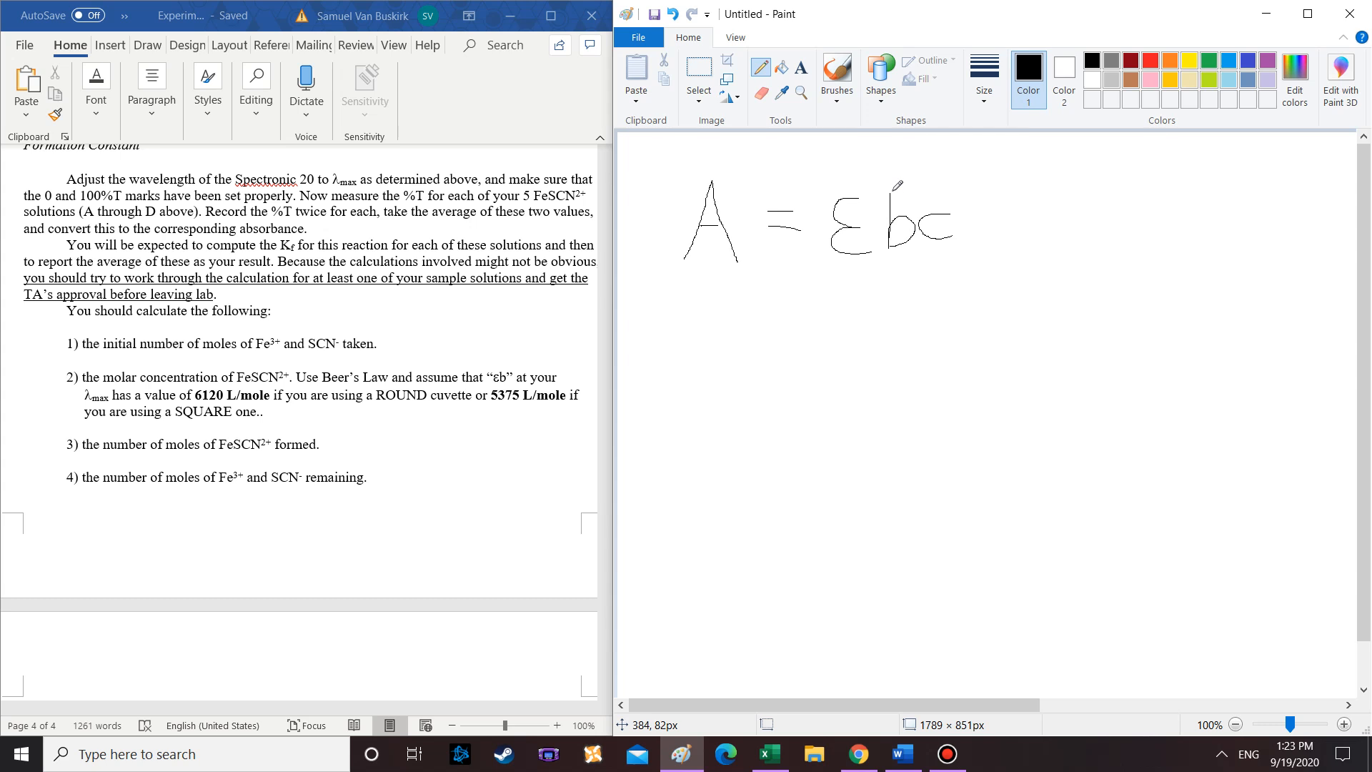
Bracket the εb terms and draw an arrow down from them to the handwritten value 5375 L/mol
mouse_move(826, 247)
mouse_down()
mouse_move(831, 269)
mouse_move(918, 259)
mouse_up()
mouse_move(876, 264)
mouse_down()
mouse_move(874, 302)
mouse_move(883, 293)
mouse_up()
mouse_move(818, 325)
mouse_down()
mouse_move(836, 344)
mouse_move(813, 350)
mouse_up()
mouse_move(818, 325)
mouse_down()
mouse_move(855, 326)
mouse_move(842, 351)
mouse_move(884, 327)
mouse_move(880, 355)
mouse_move(915, 326)
mouse_move(907, 351)
mouse_move(940, 341)
mouse_move(941, 360)
mouse_move(981, 355)
mouse_up()
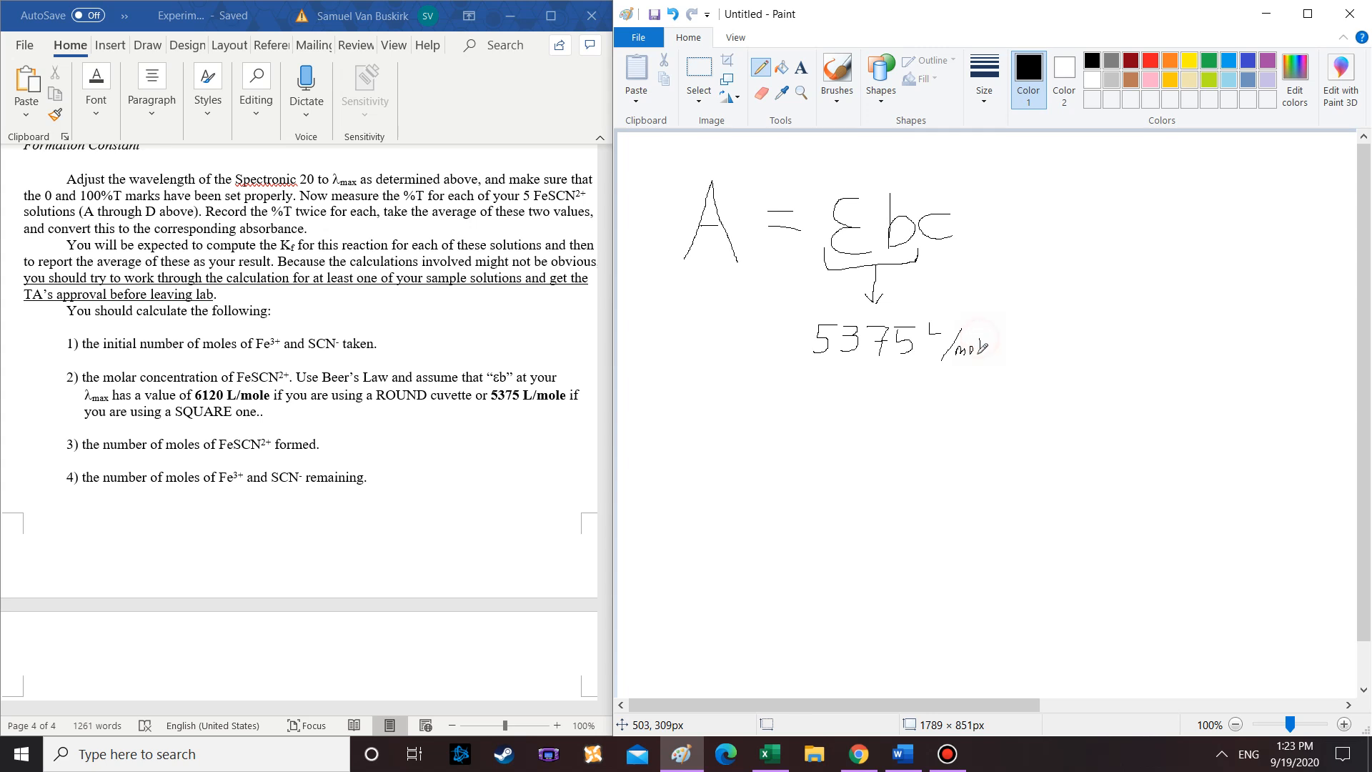
Complete the second handwritten line as A = (5375 L/mol) C, with the unit mol/L after C
mouse_move(984, 302)
mouse_down()
mouse_move(999, 313)
mouse_move(993, 358)
mouse_up()
drag(811, 307, 810, 361)
drag(1047, 328, 1056, 350)
mouse_move(1065, 324)
mouse_down()
mouse_move(1096, 317)
mouse_move(1102, 355)
mouse_up()
drag(763, 319, 783, 329)
drag(697, 350, 729, 332)
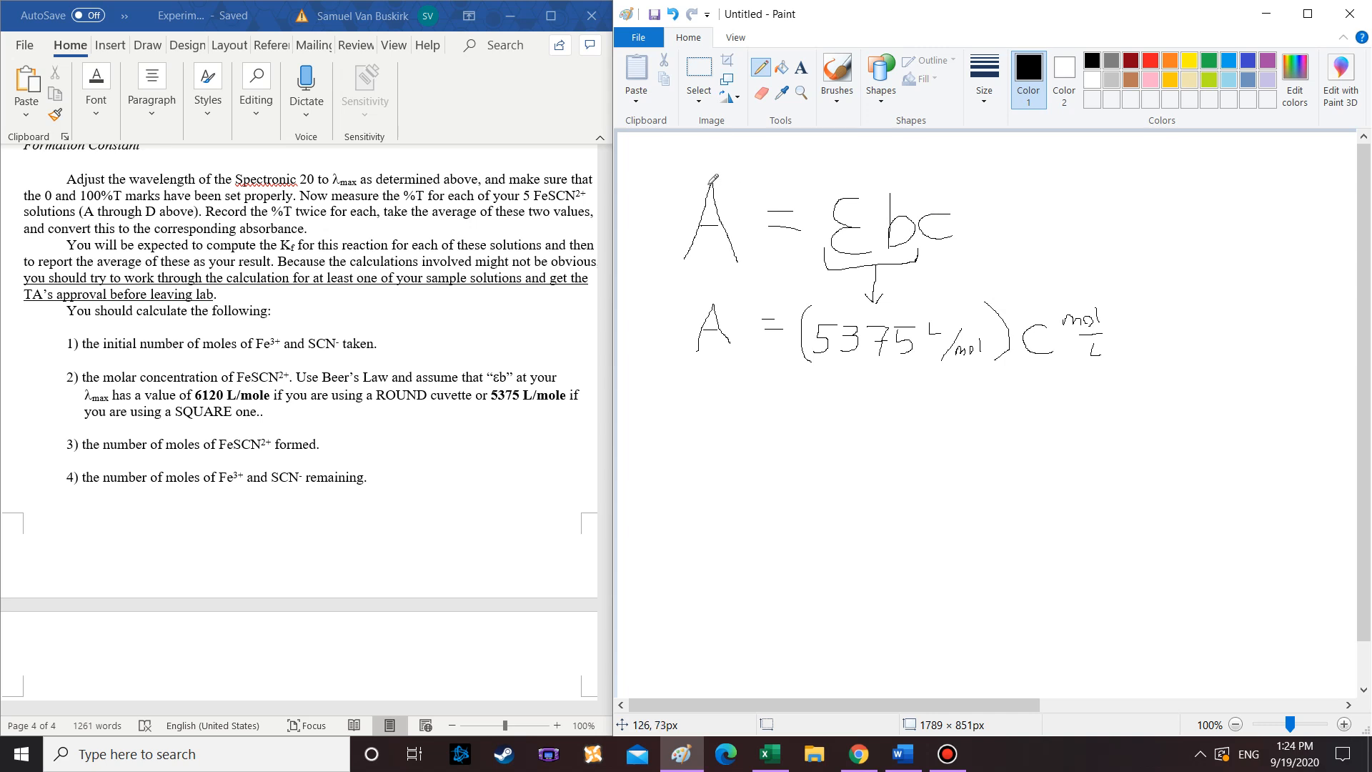
Switch back to the Excel workbook and calculate solution A's transmittance in G4 with the formula =F4/100
click(1258, 18)
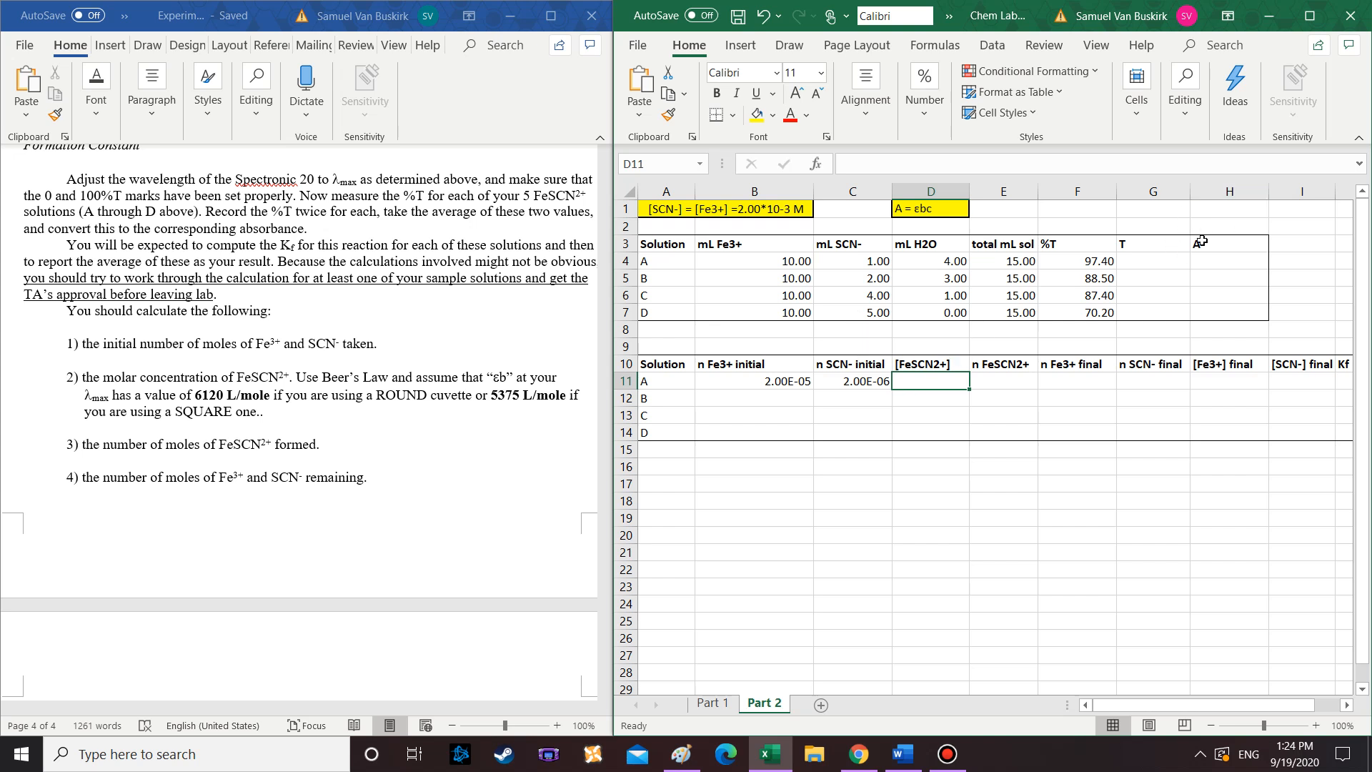
click(1099, 260)
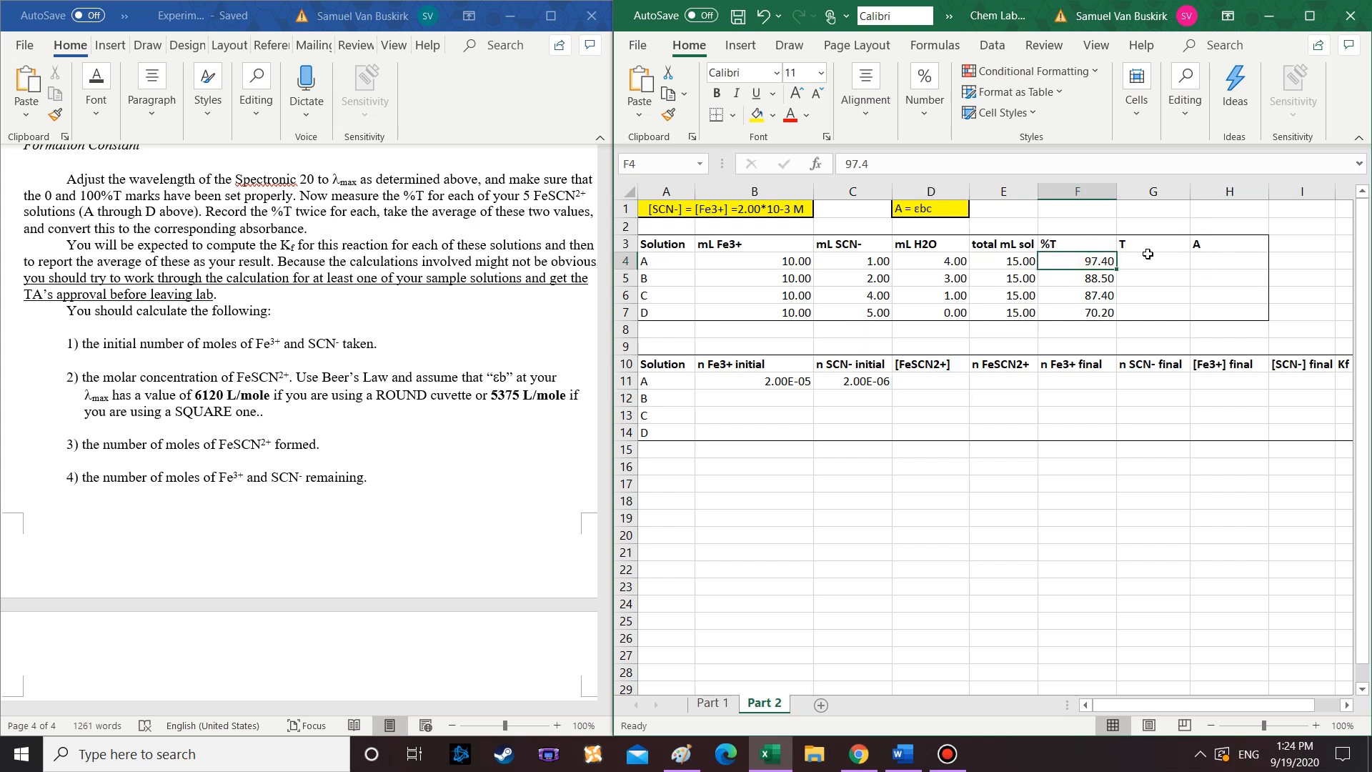
click(1148, 256)
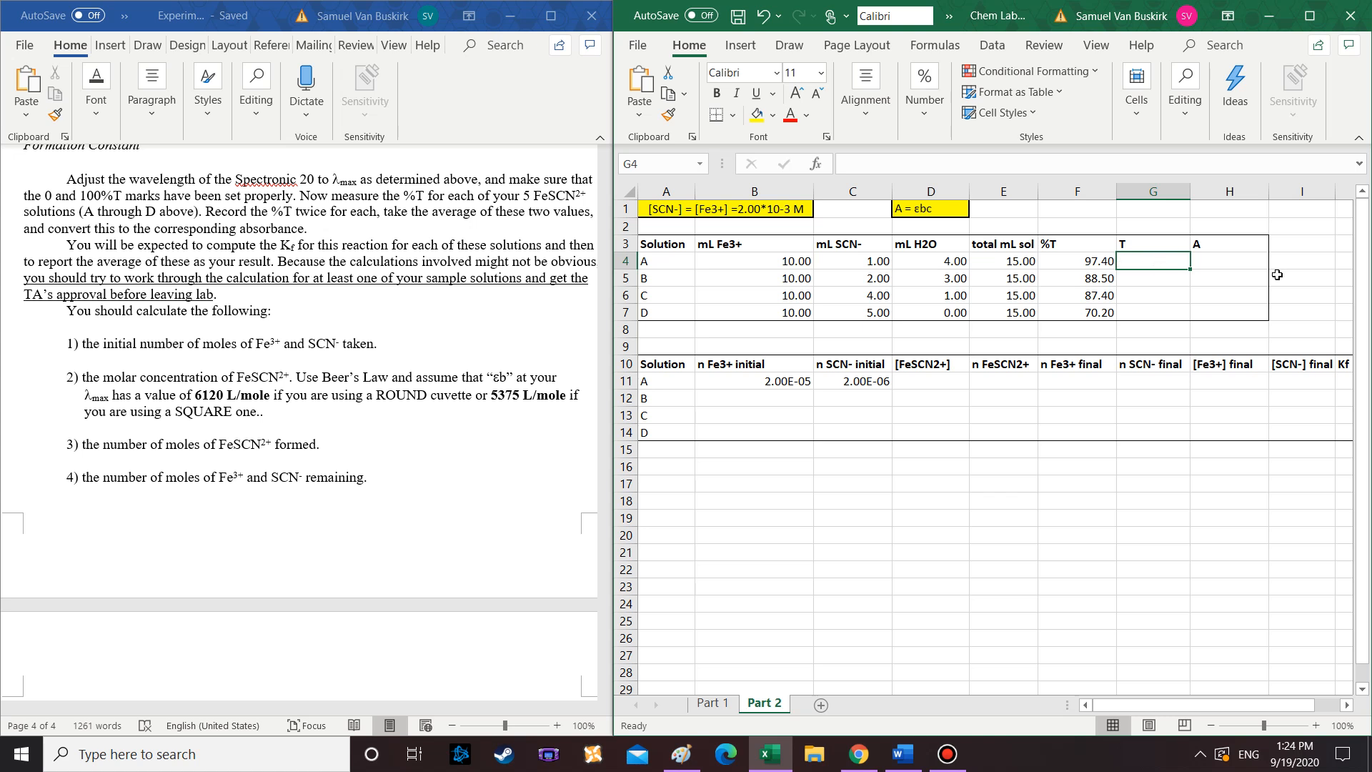
text(=)
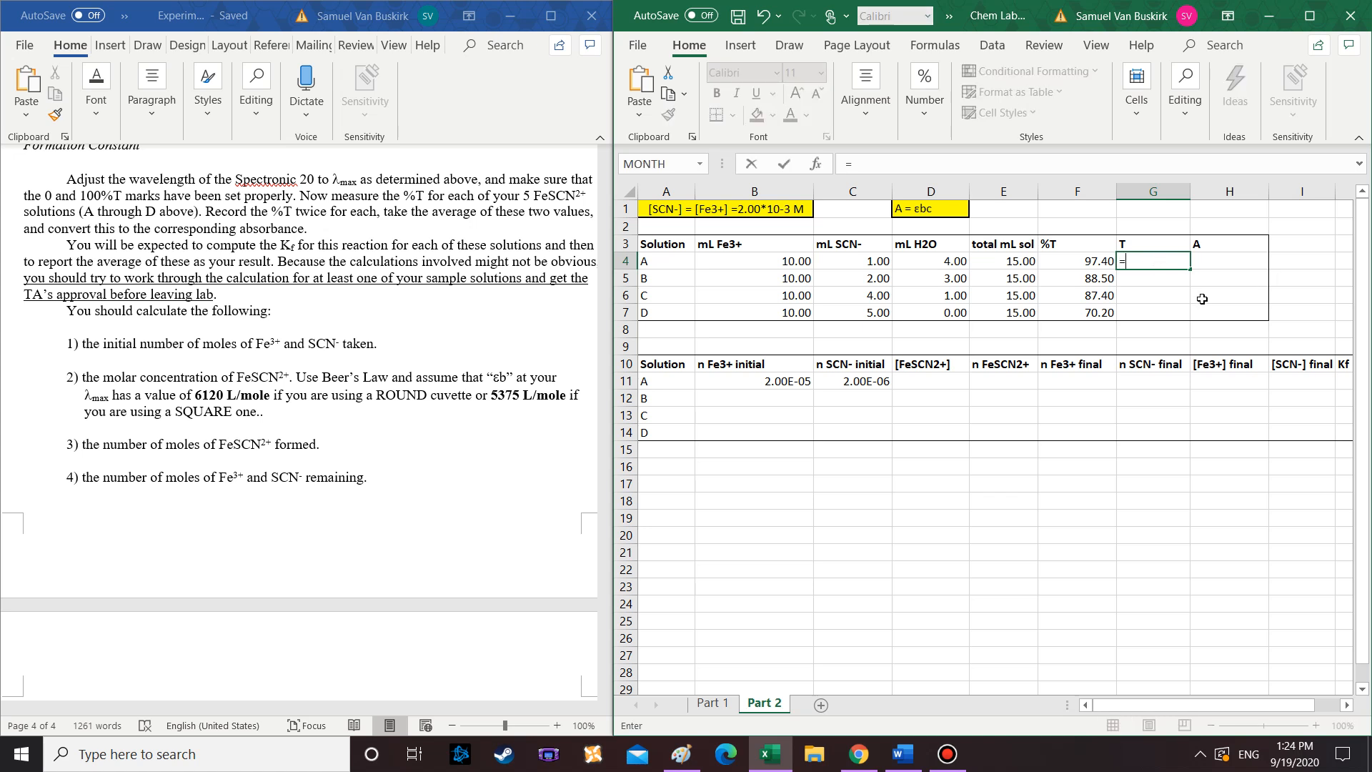
click(1096, 261)
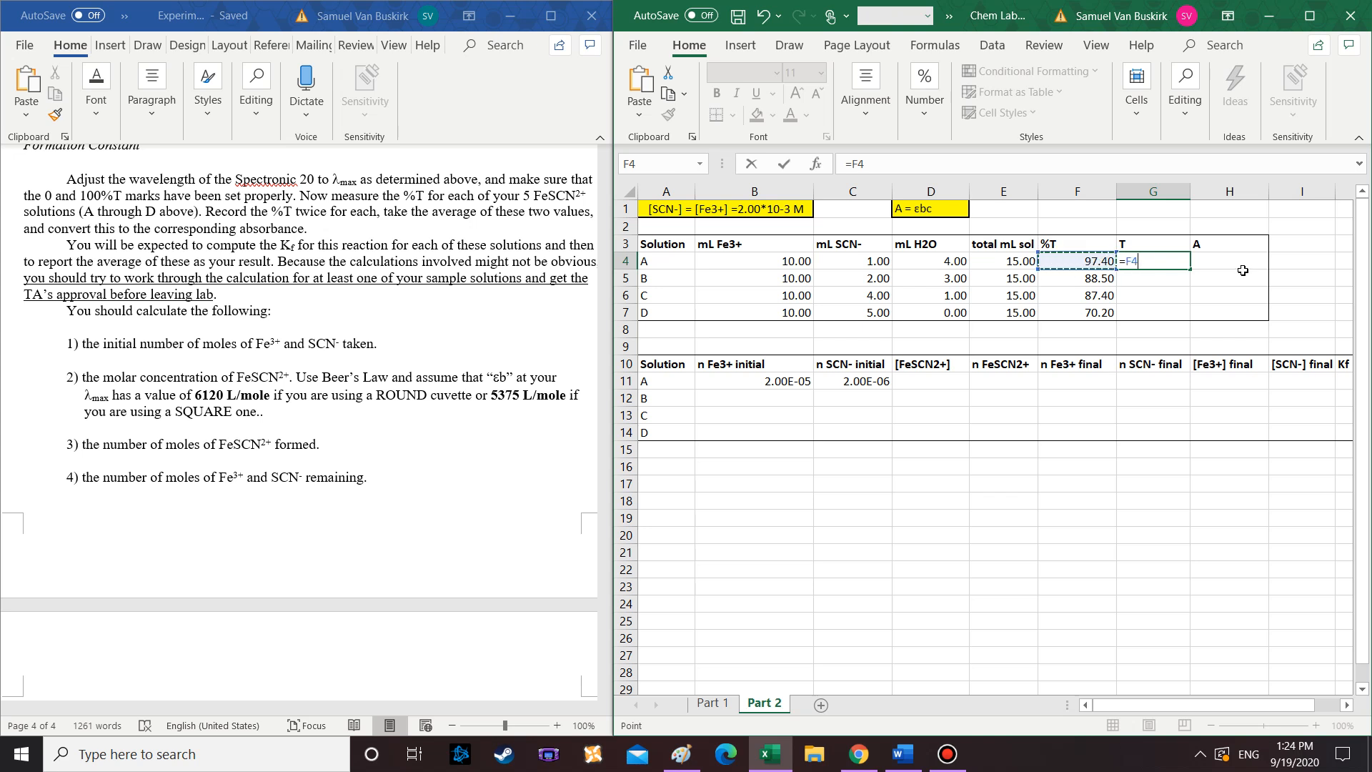
text(/100)
key(Return)
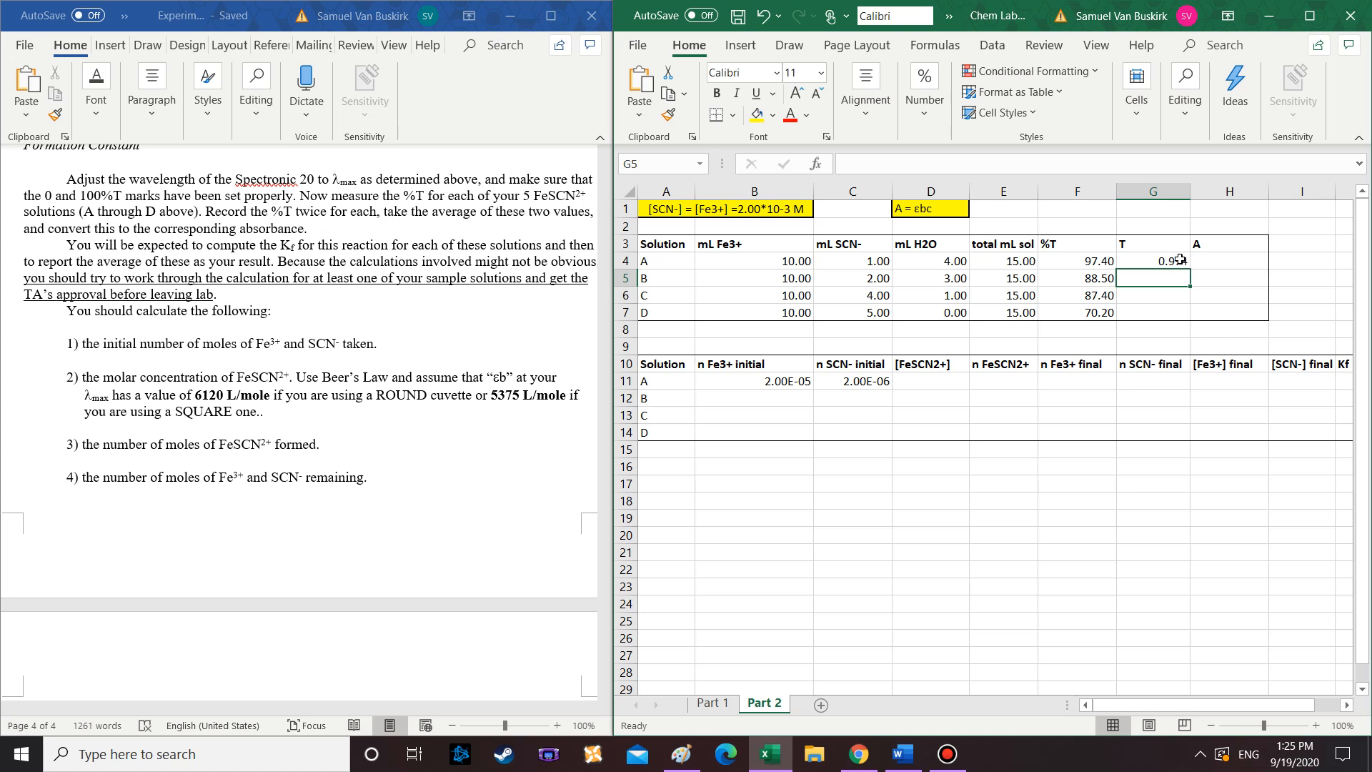
Calculate solution A's absorbance in H4 with the formula =-LOG(G4)
click(1232, 259)
text(=)
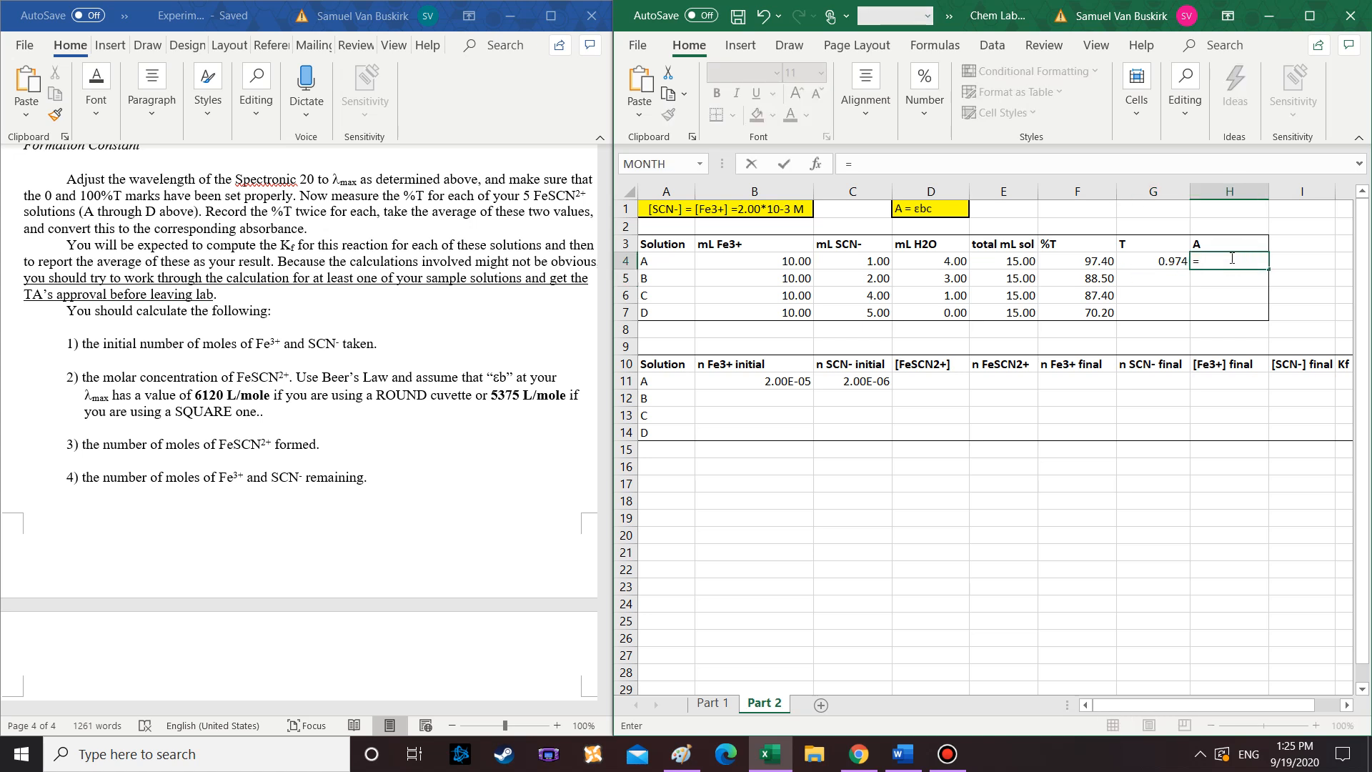
text(=log)
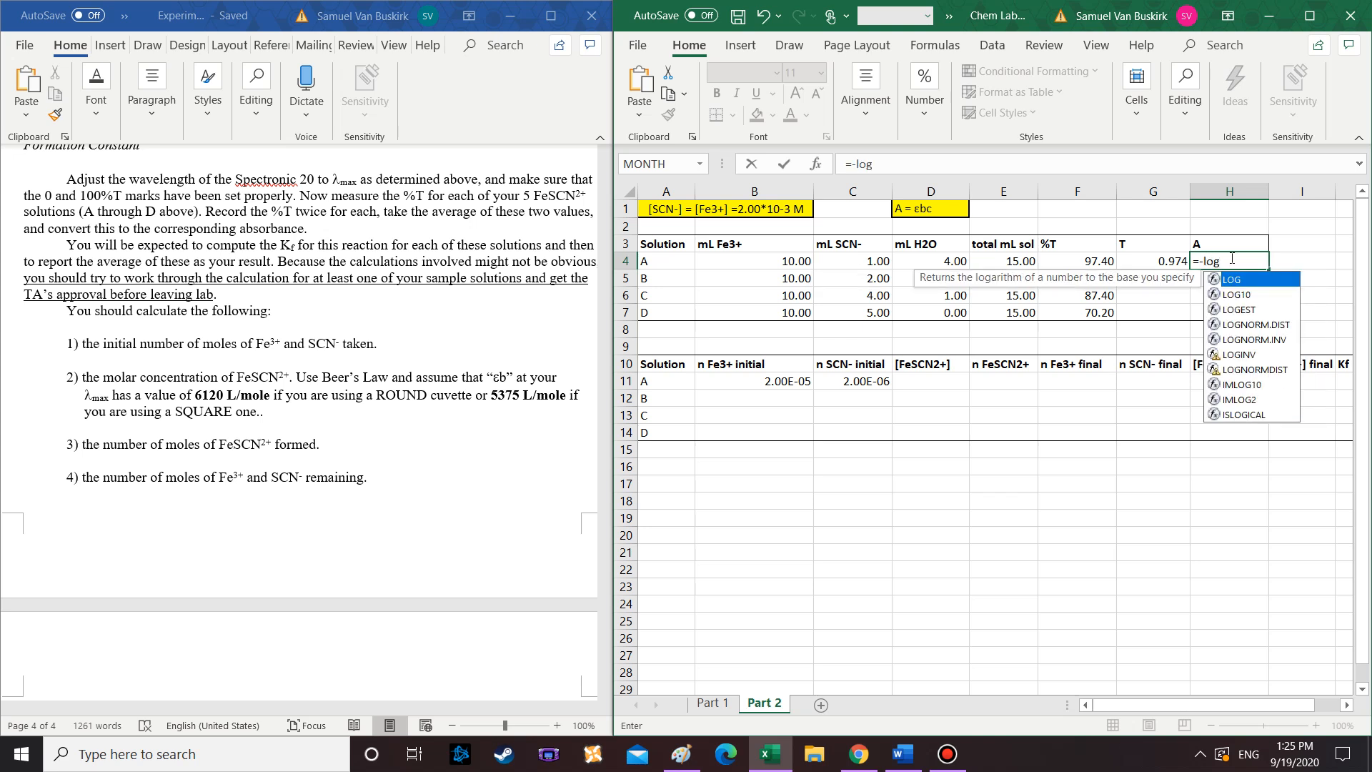
double_click(1280, 280)
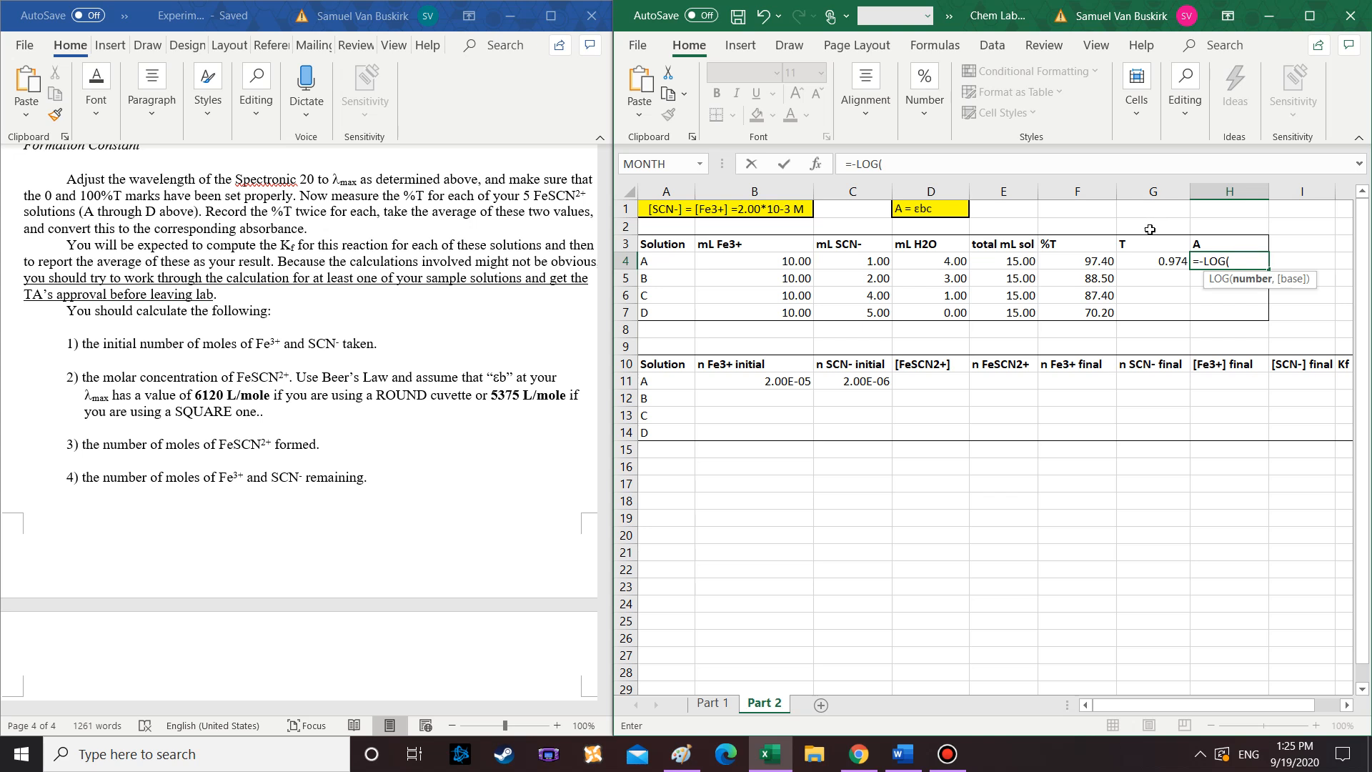
click(1151, 262)
text())
key(Return)
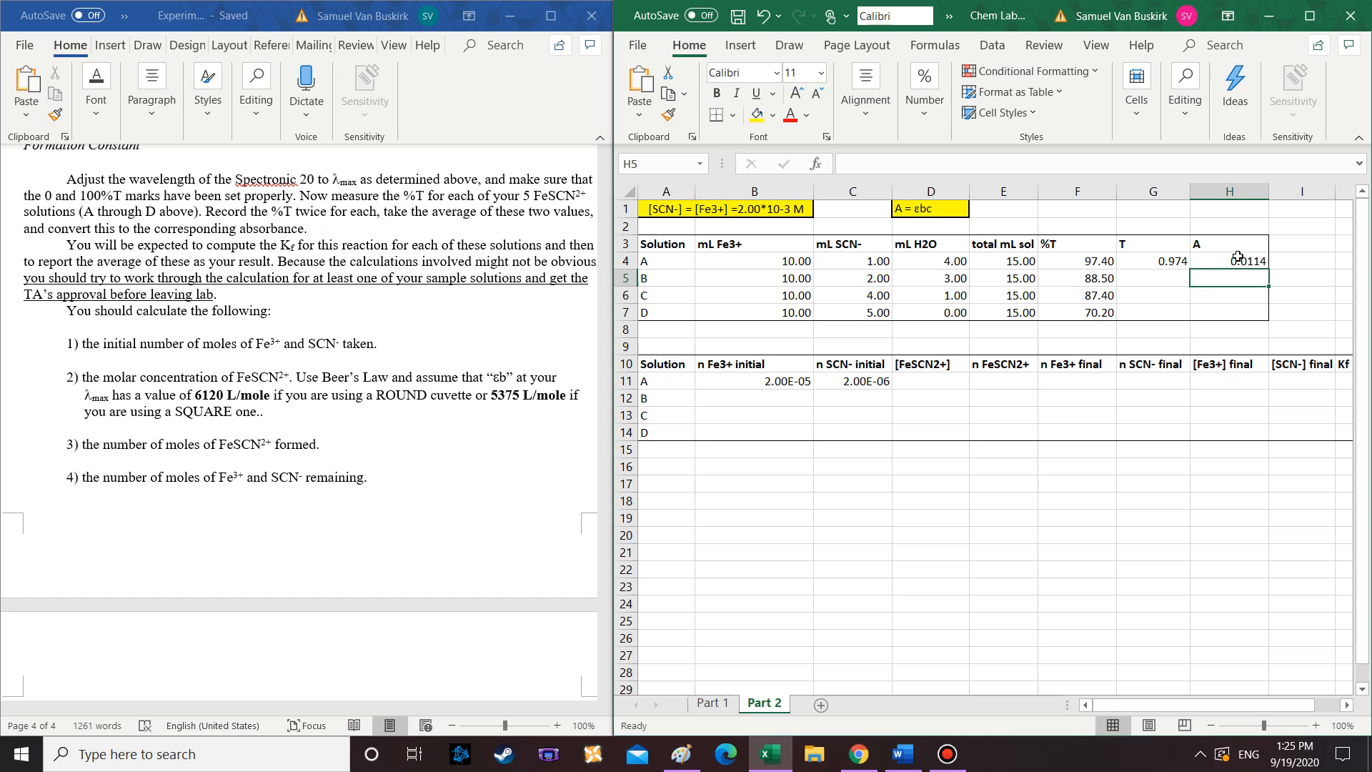
Return to the Paint sketch and write both sides of the A = (5375 L/mol) C equation as divided by 5375 L/mol
click(681, 754)
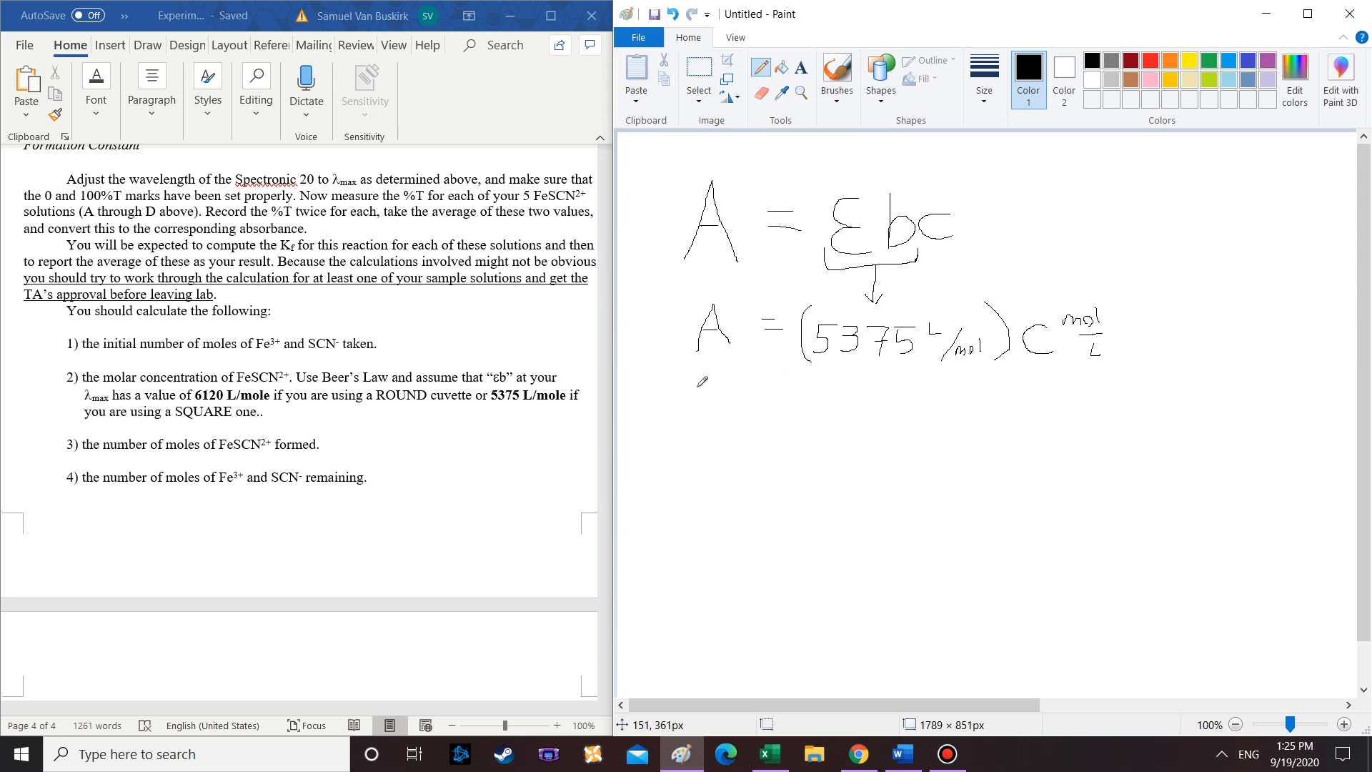
drag(658, 370, 1036, 393)
mouse_move(838, 401)
mouse_down()
mouse_move(820, 431)
mouse_move(905, 411)
mouse_move(889, 432)
mouse_move(981, 410)
mouse_move(989, 425)
mouse_up()
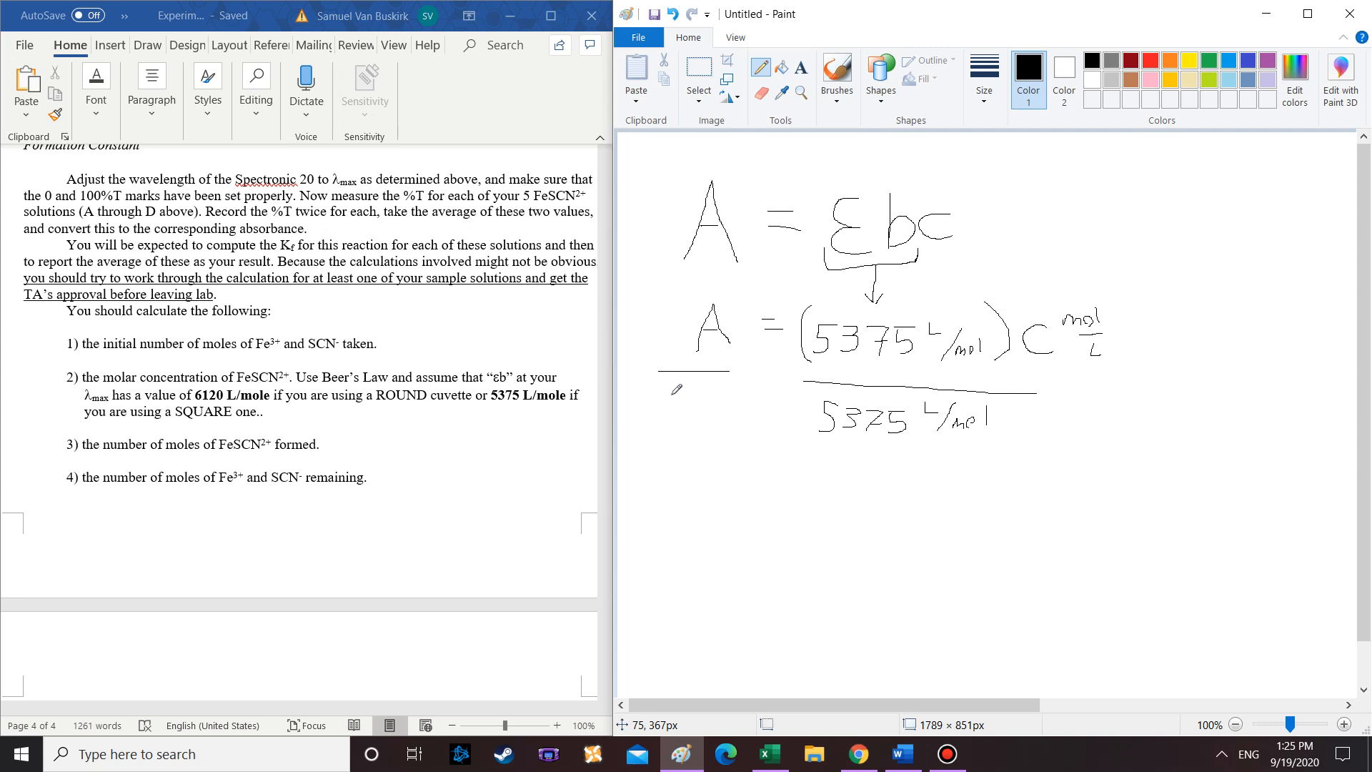
drag(647, 401, 646, 426)
mouse_move(646, 398)
mouse_down()
mouse_move(709, 420)
mouse_move(746, 397)
mouse_move(731, 421)
mouse_up()
drag(757, 392, 780, 428)
drag(784, 422, 785, 433)
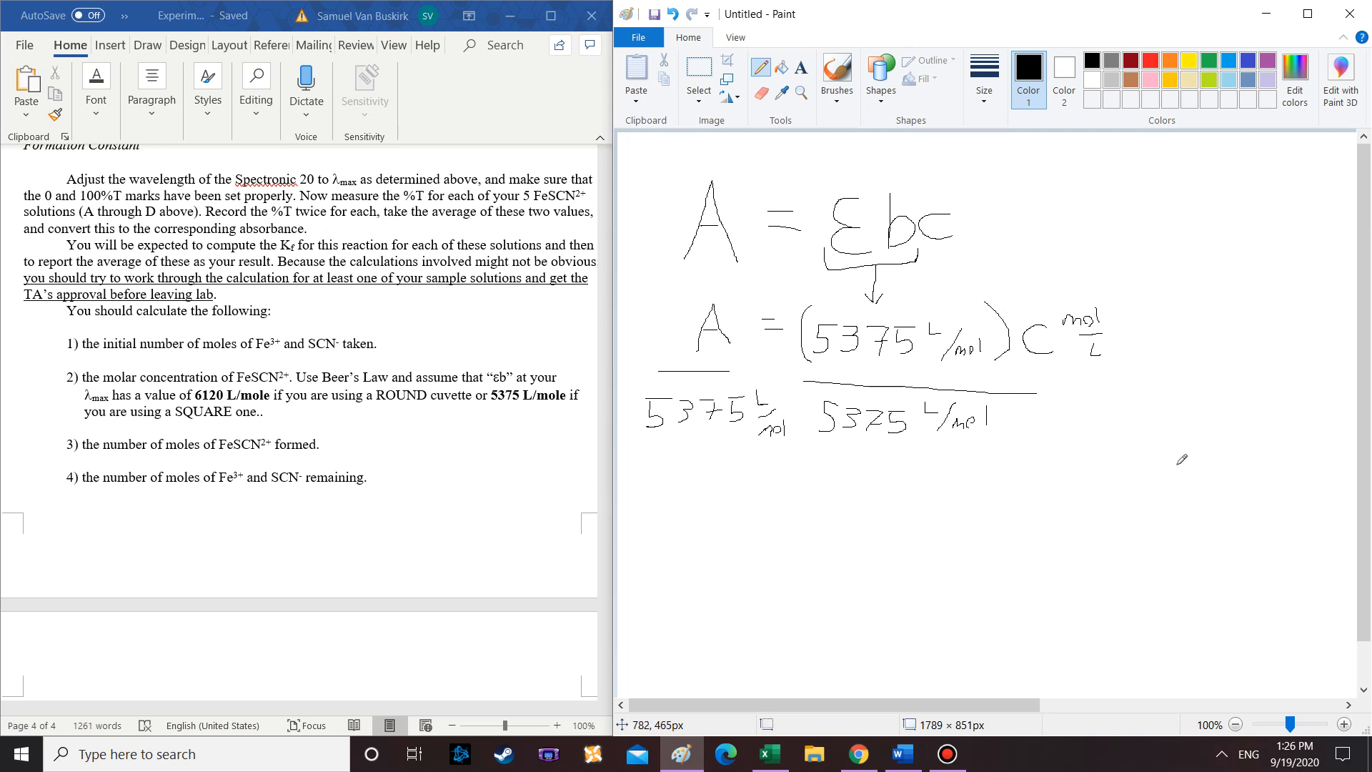
Switch back to the Excel workbook and calculate solution A's FeSCN2+ concentration in D11 with the formula =H4/5375
click(1268, 14)
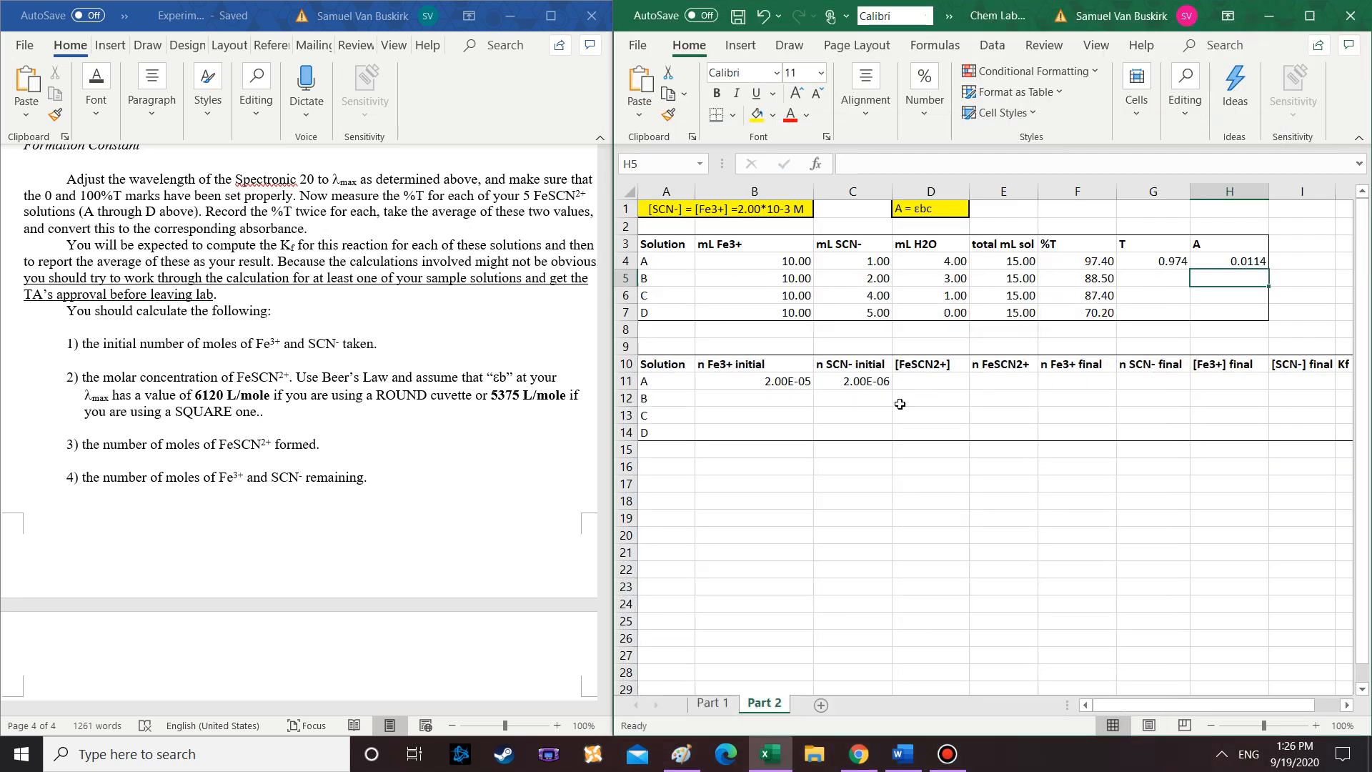
click(929, 381)
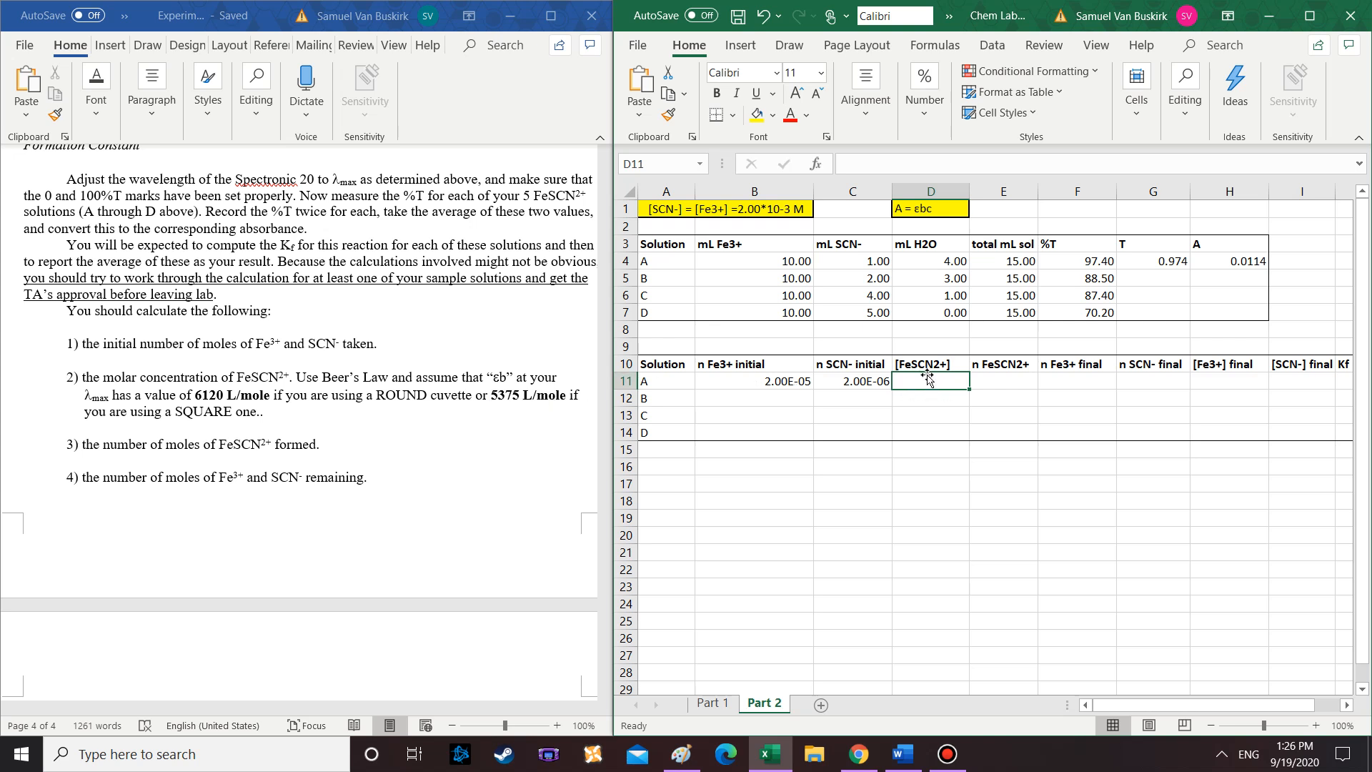
text(=)
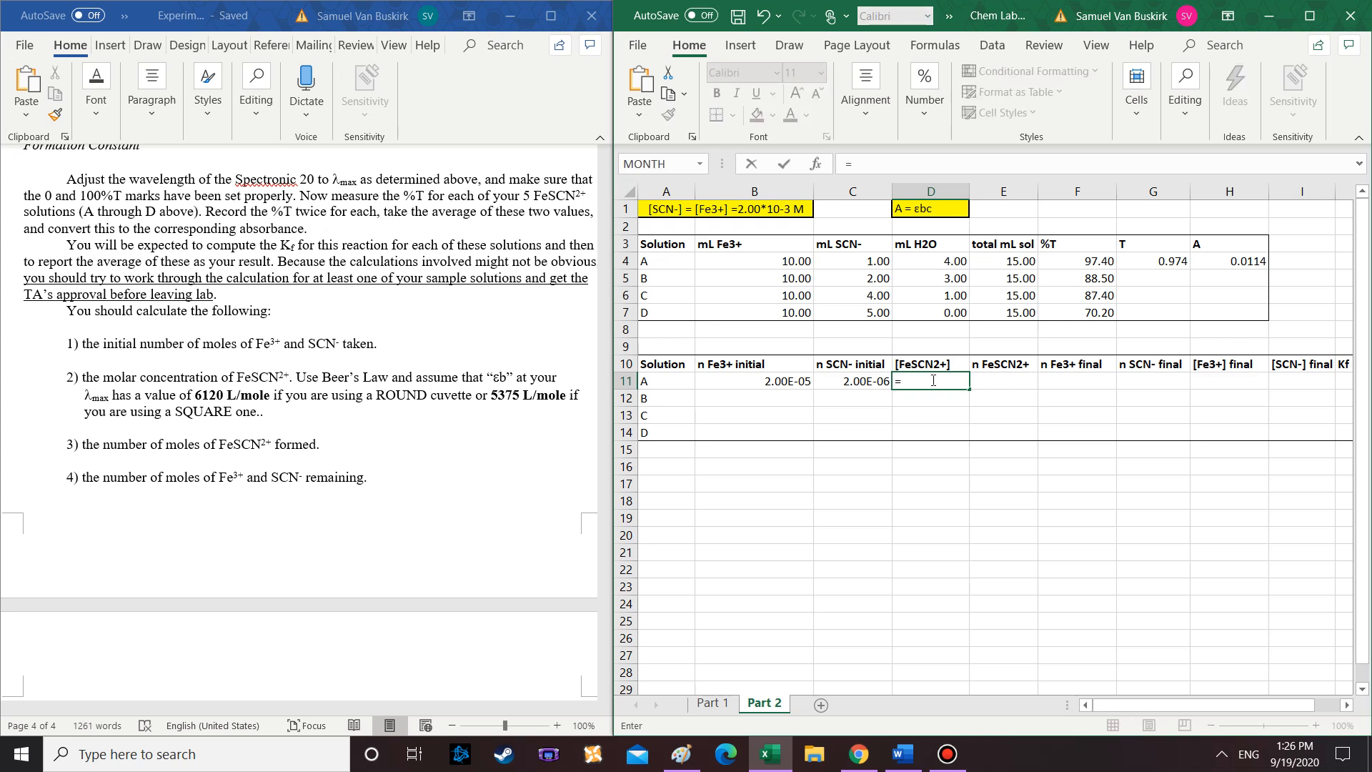
click(1230, 262)
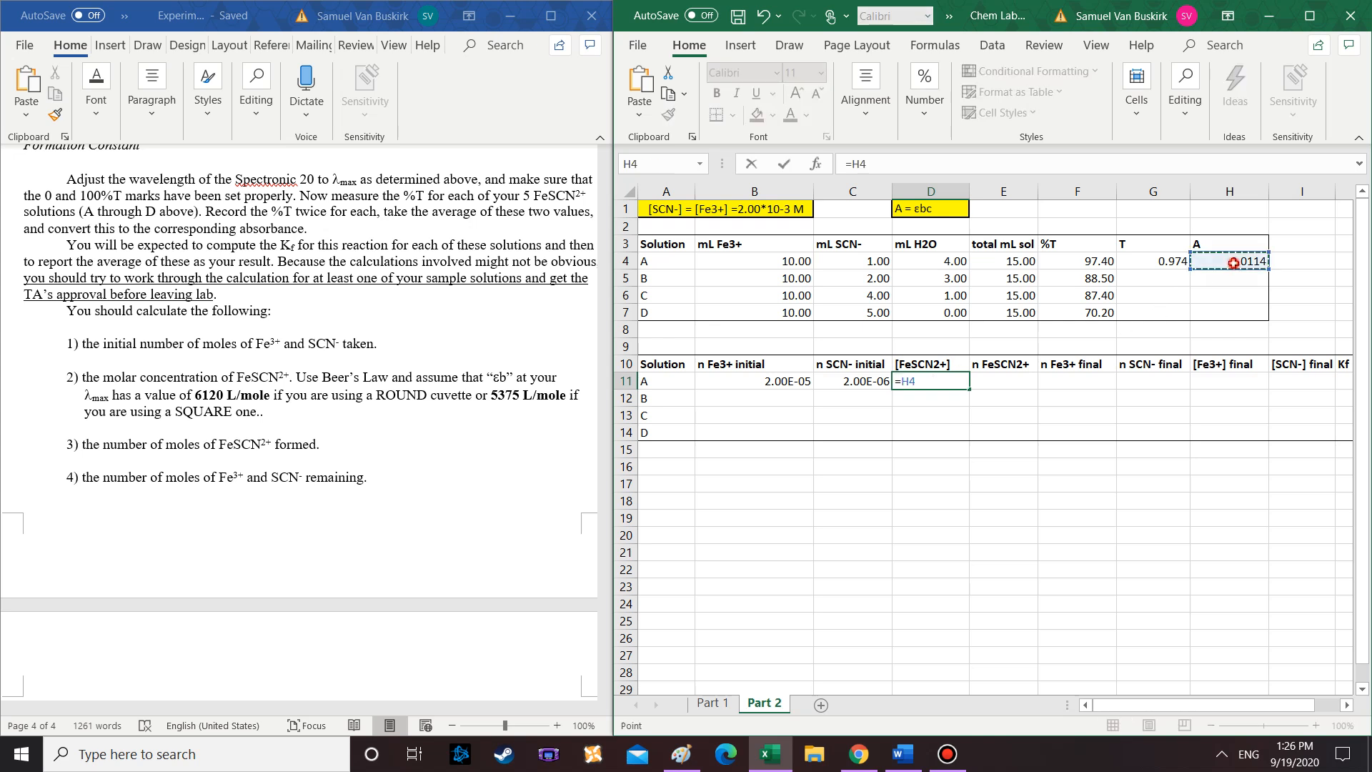
text(/5375)
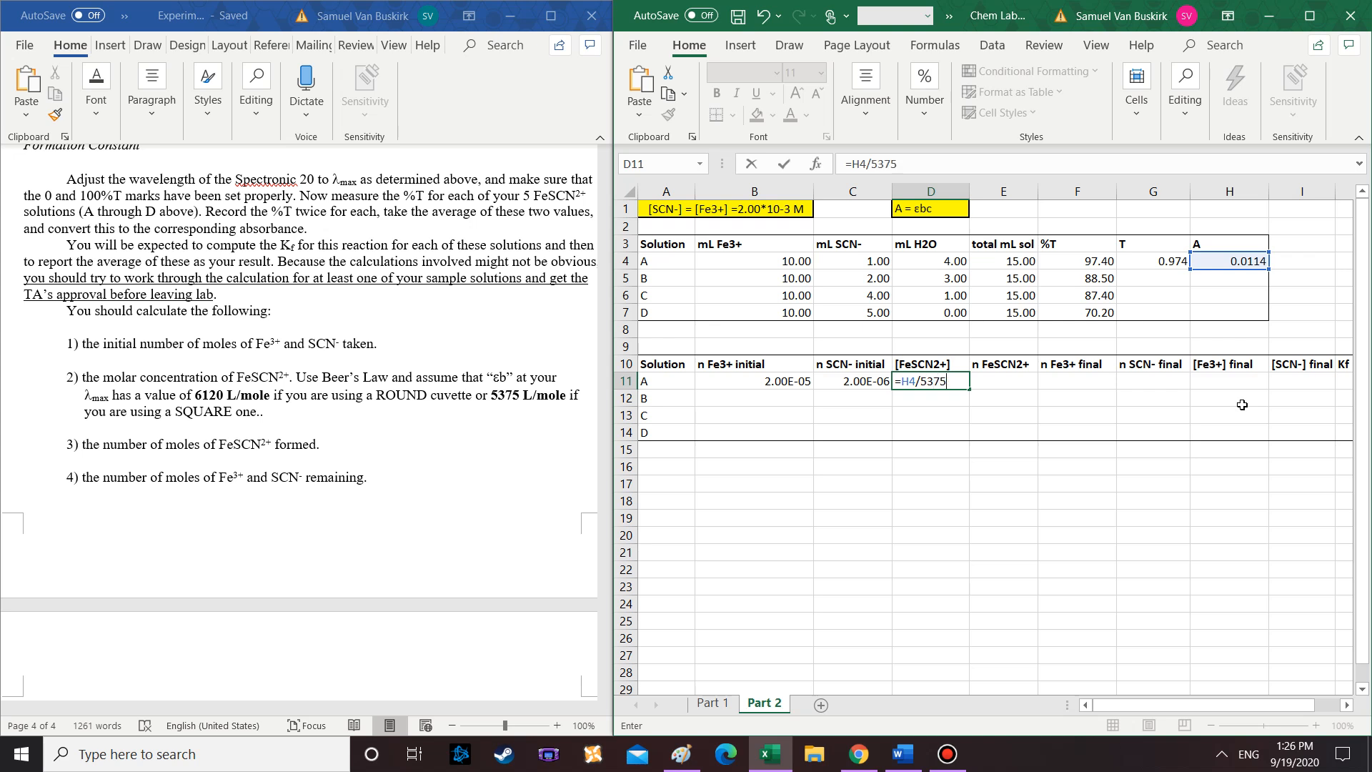
key(Return)
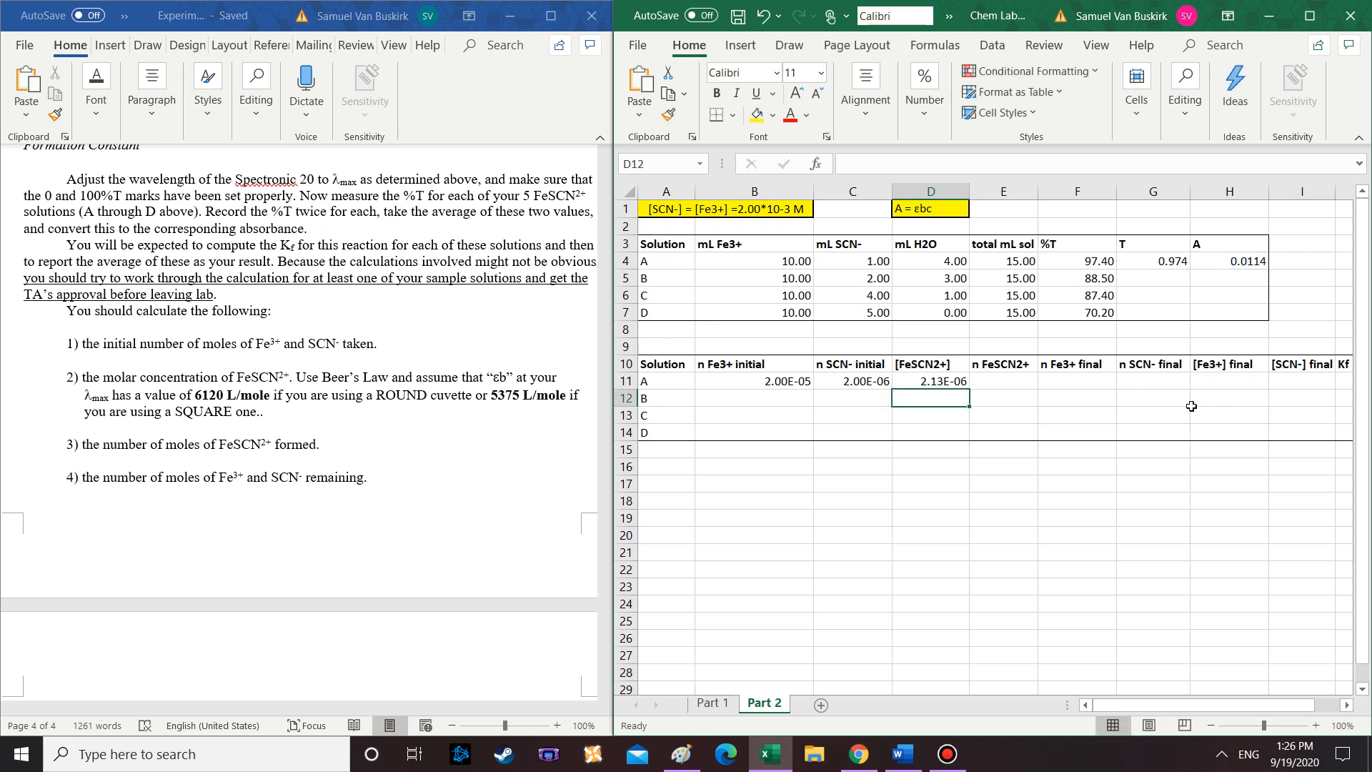
Add the molarity unit M to the heading in D10 so it reads [FeSCN2+] M
double_click(955, 363)
text(M)
key(Return)
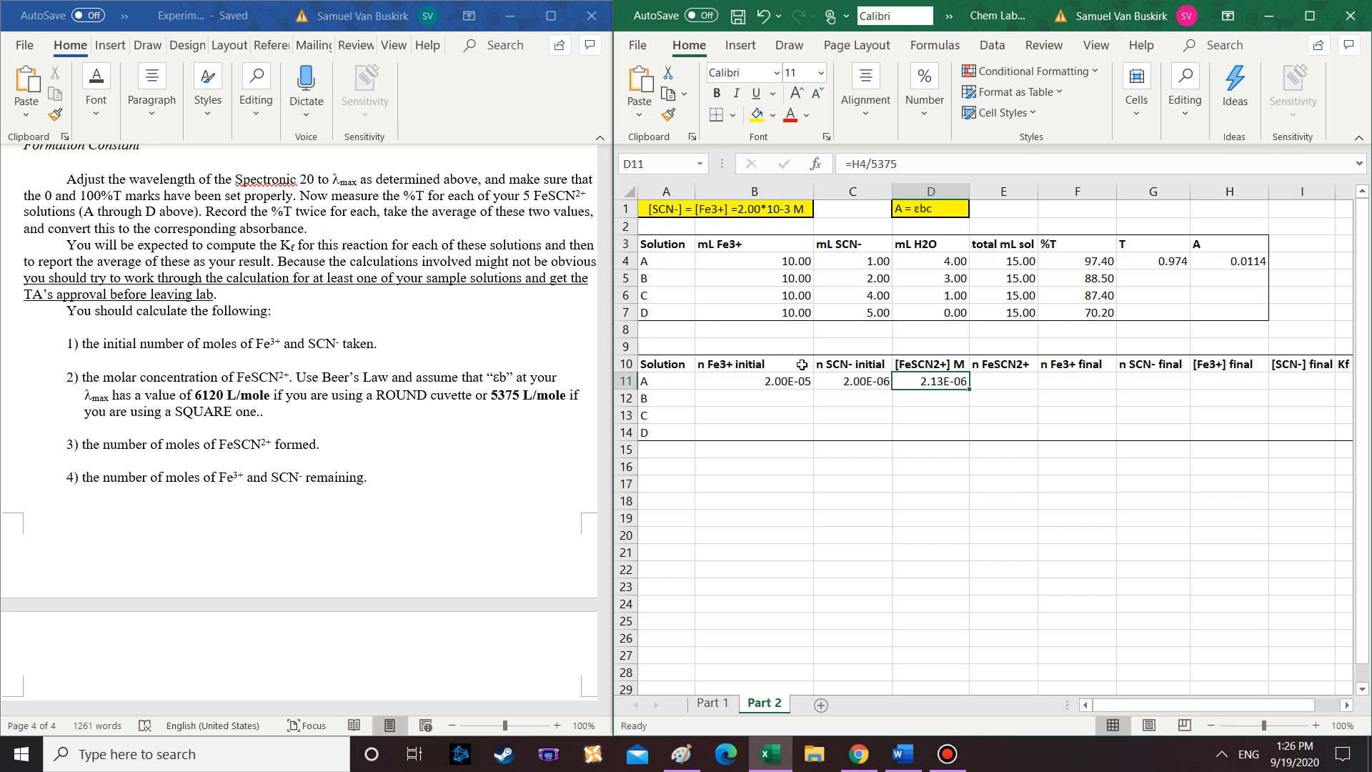
Calculate the moles of FeSCN2+ for solution A in E11 from the total solution volume with the formula =D11*(E4/1000)
click(1012, 386)
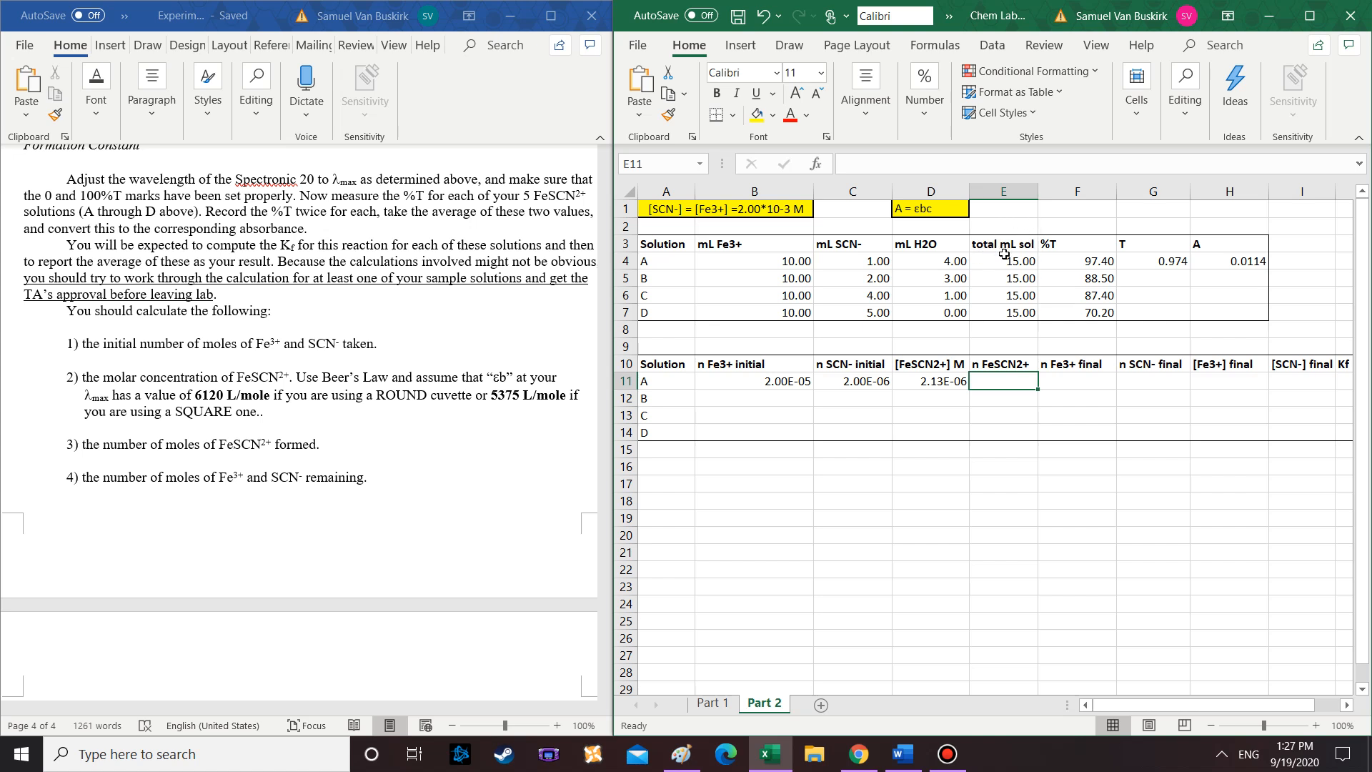
drag(749, 252, 933, 316)
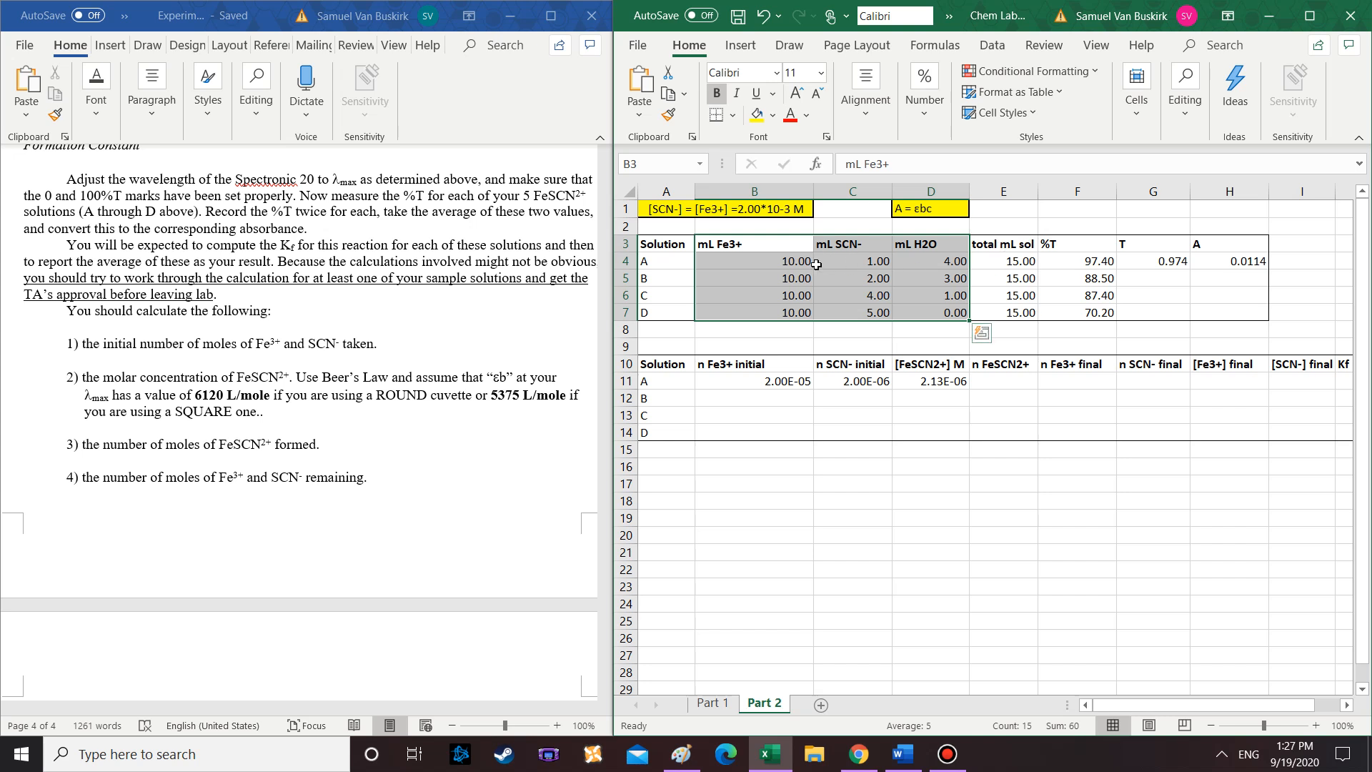
click(1024, 261)
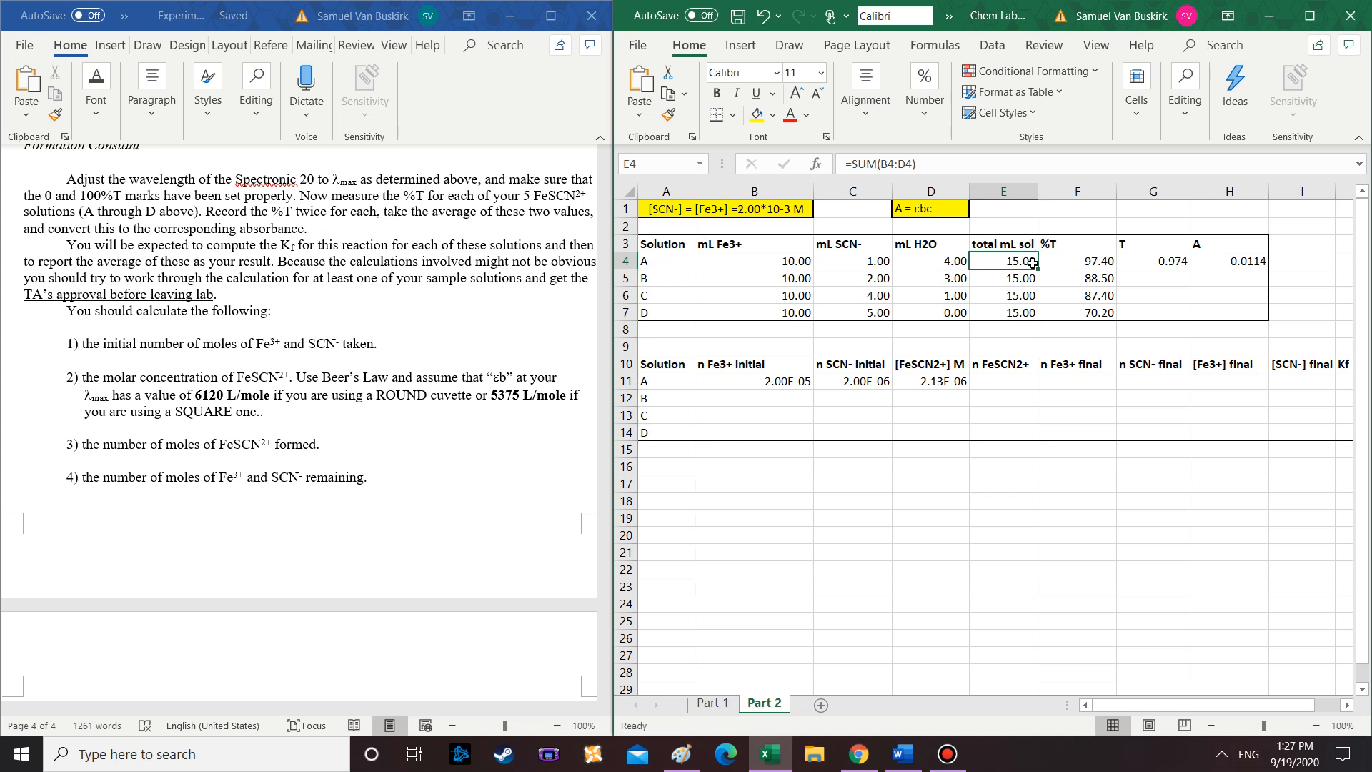
click(1009, 379)
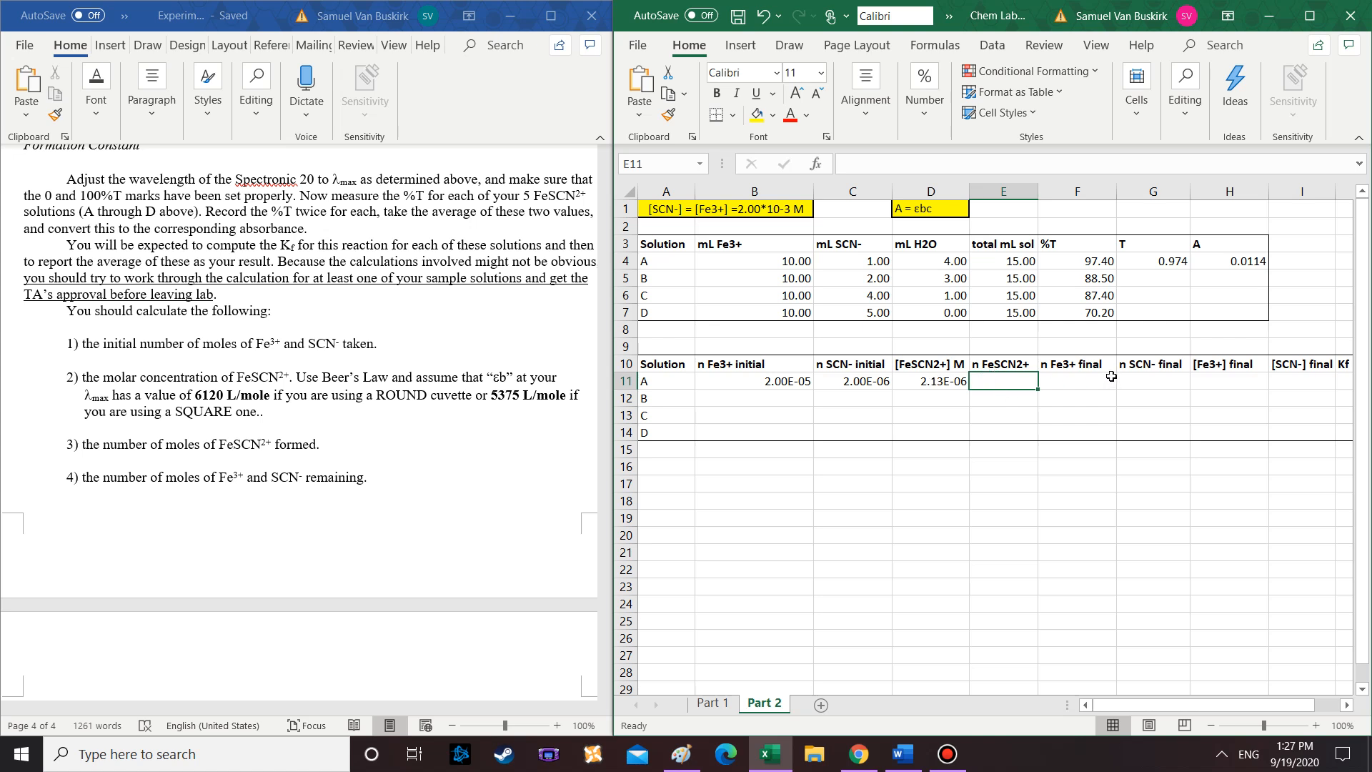
text(=)
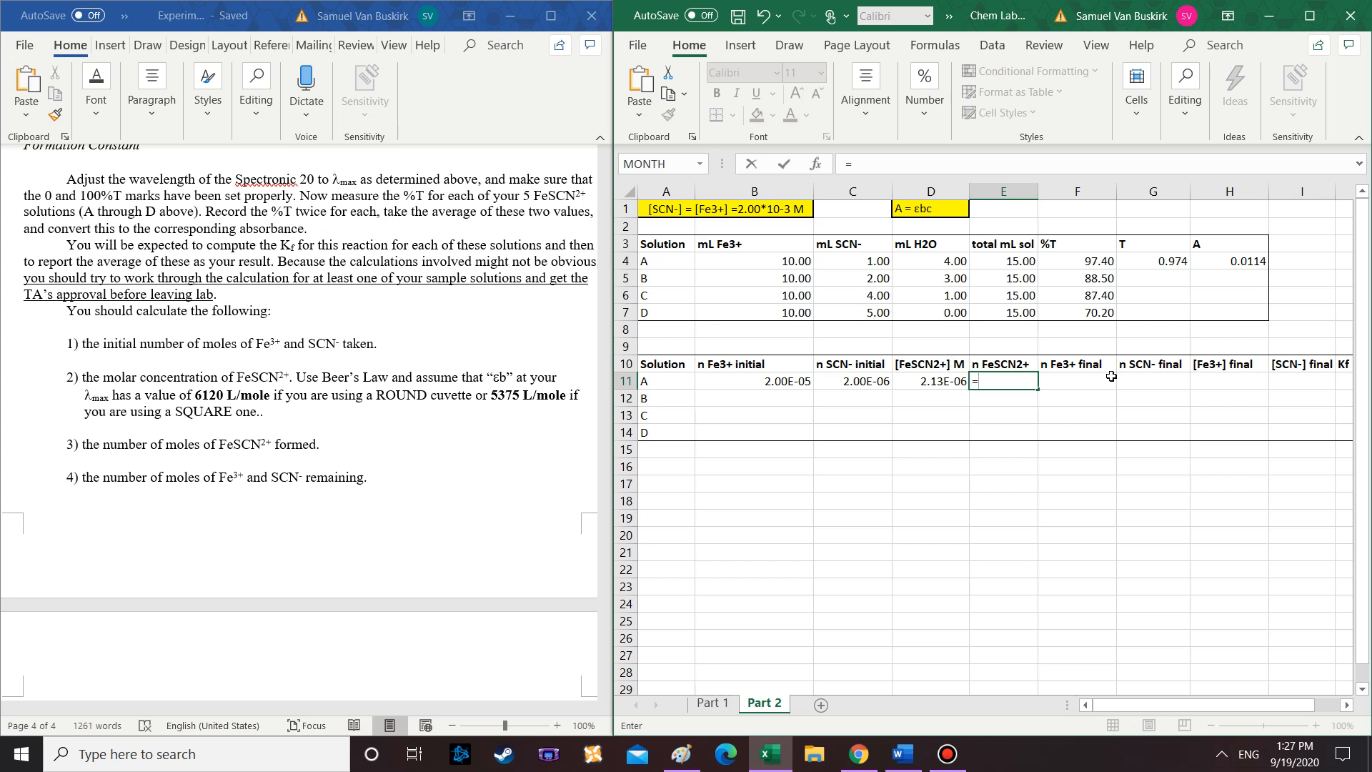
click(932, 383)
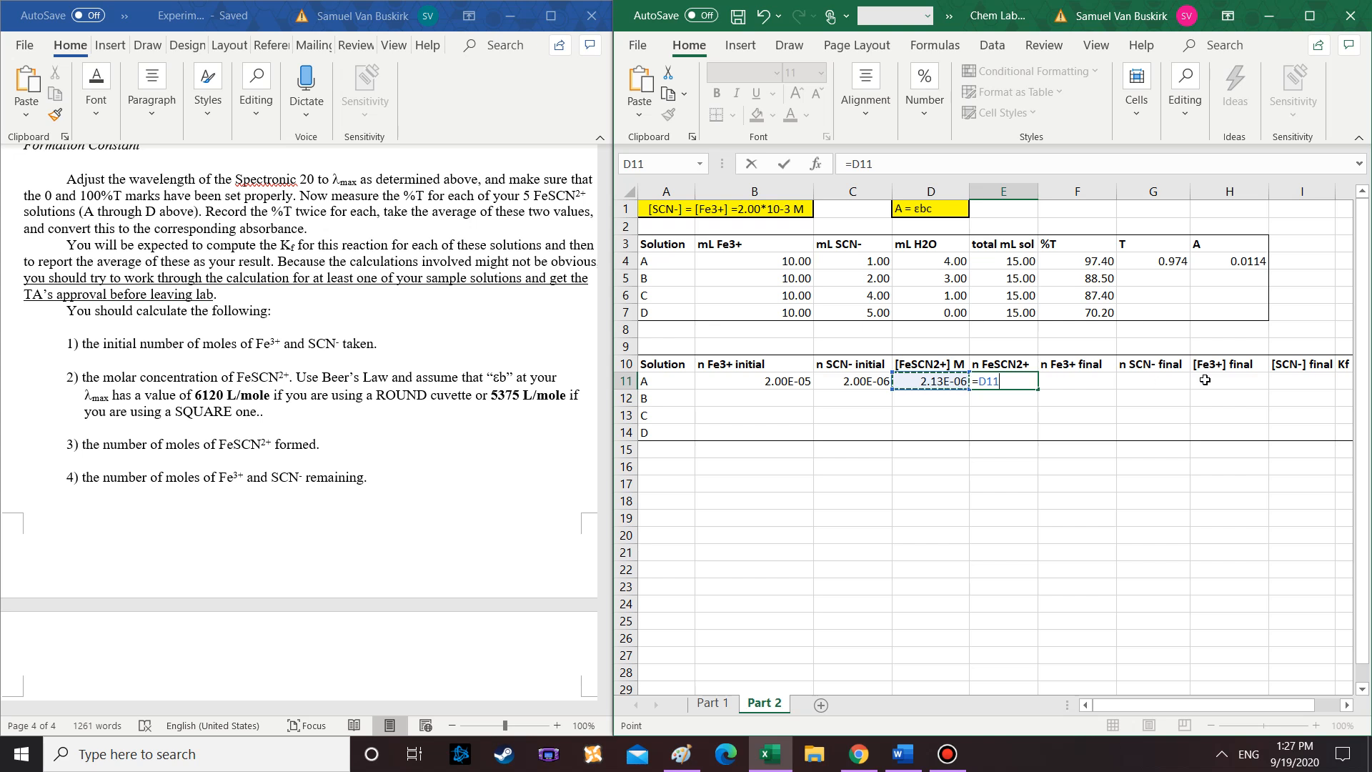
text(*()
click(1024, 261)
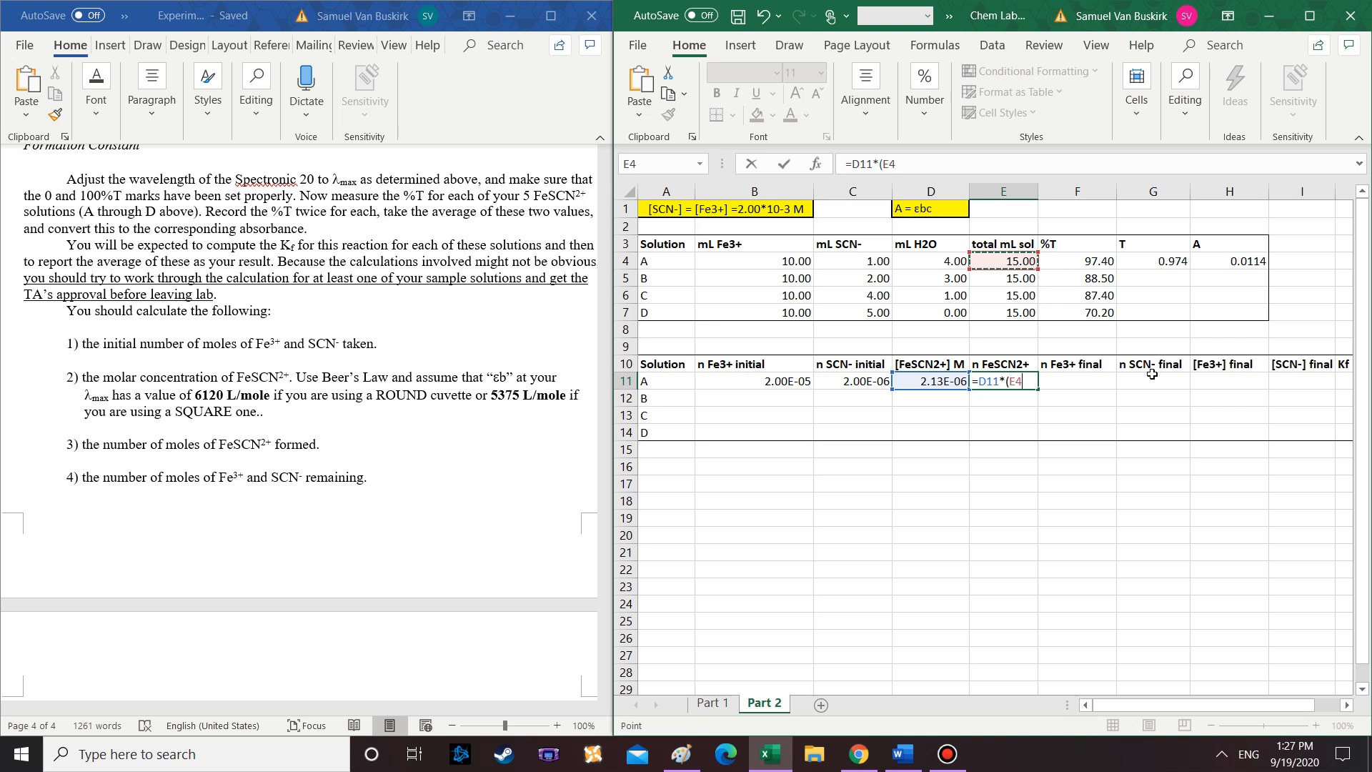
text(/1000))
key(Return)
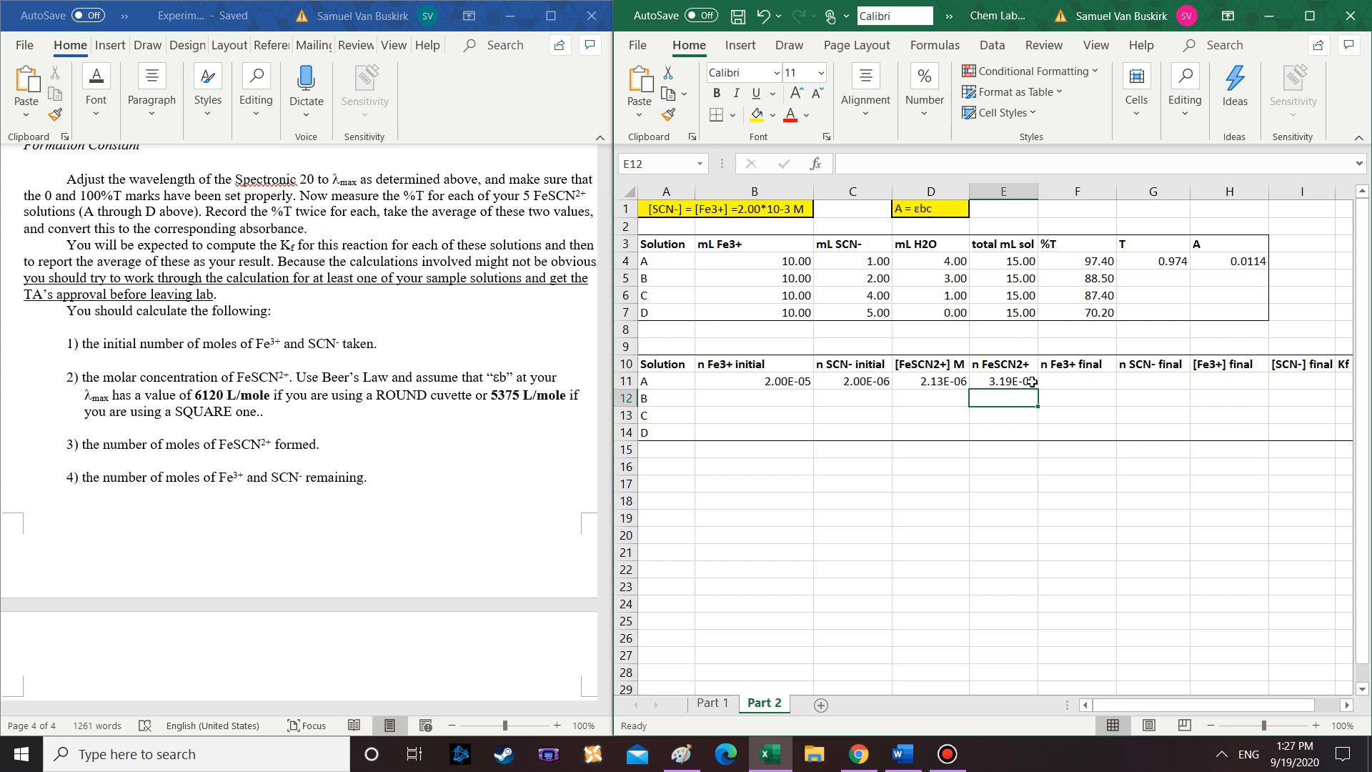
Select F11 for the final Fe3+ moles, and examine the FeSCN2+ reaction and Kf equations on the Word document's first page
click(1074, 382)
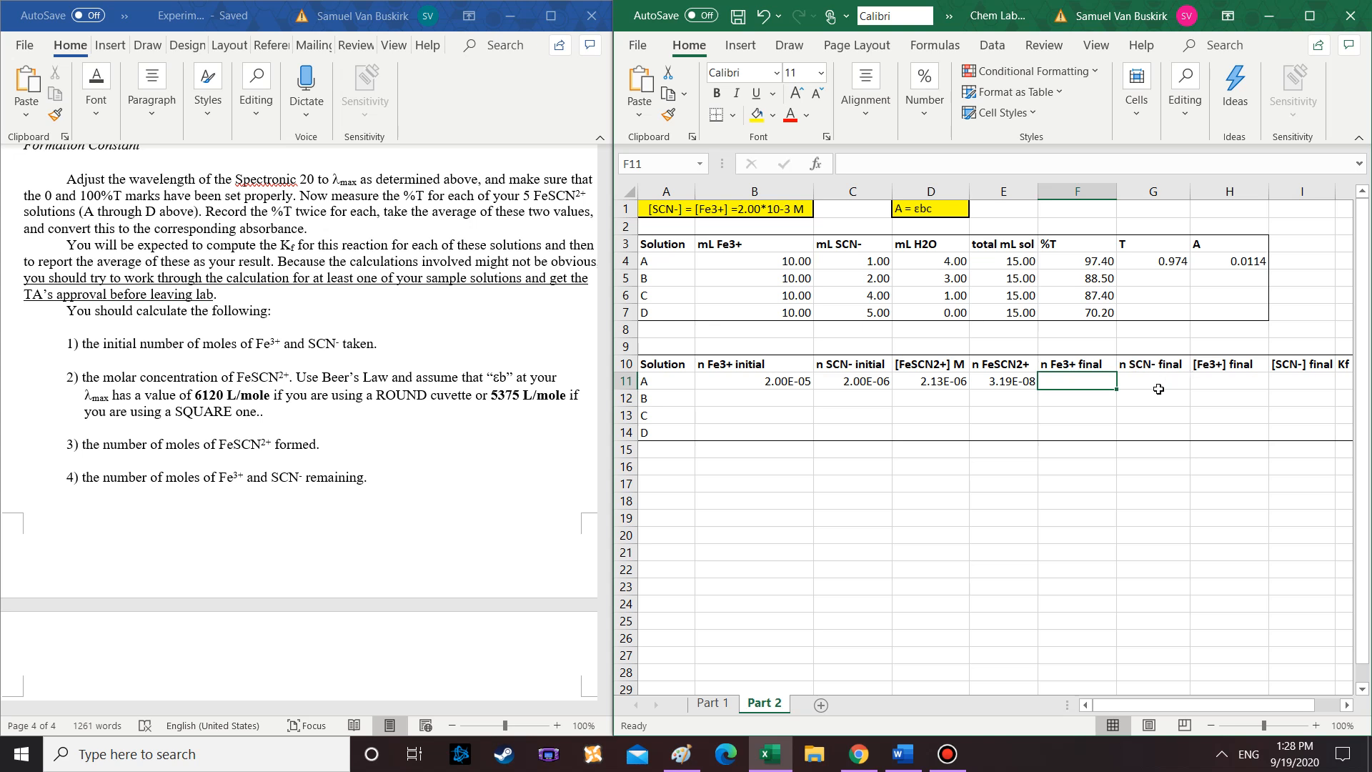
scroll(468, 476, up, 2)
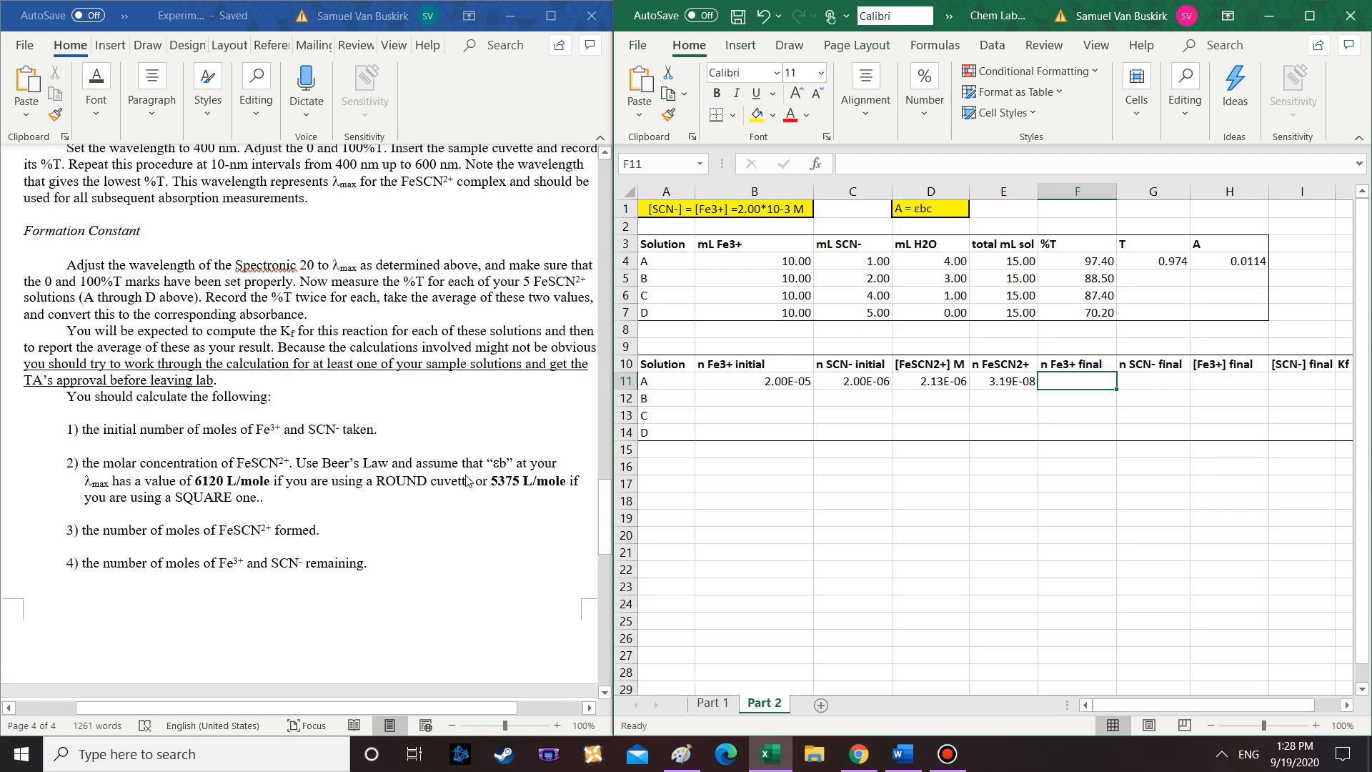
click(602, 498)
drag(601, 468, 604, 212)
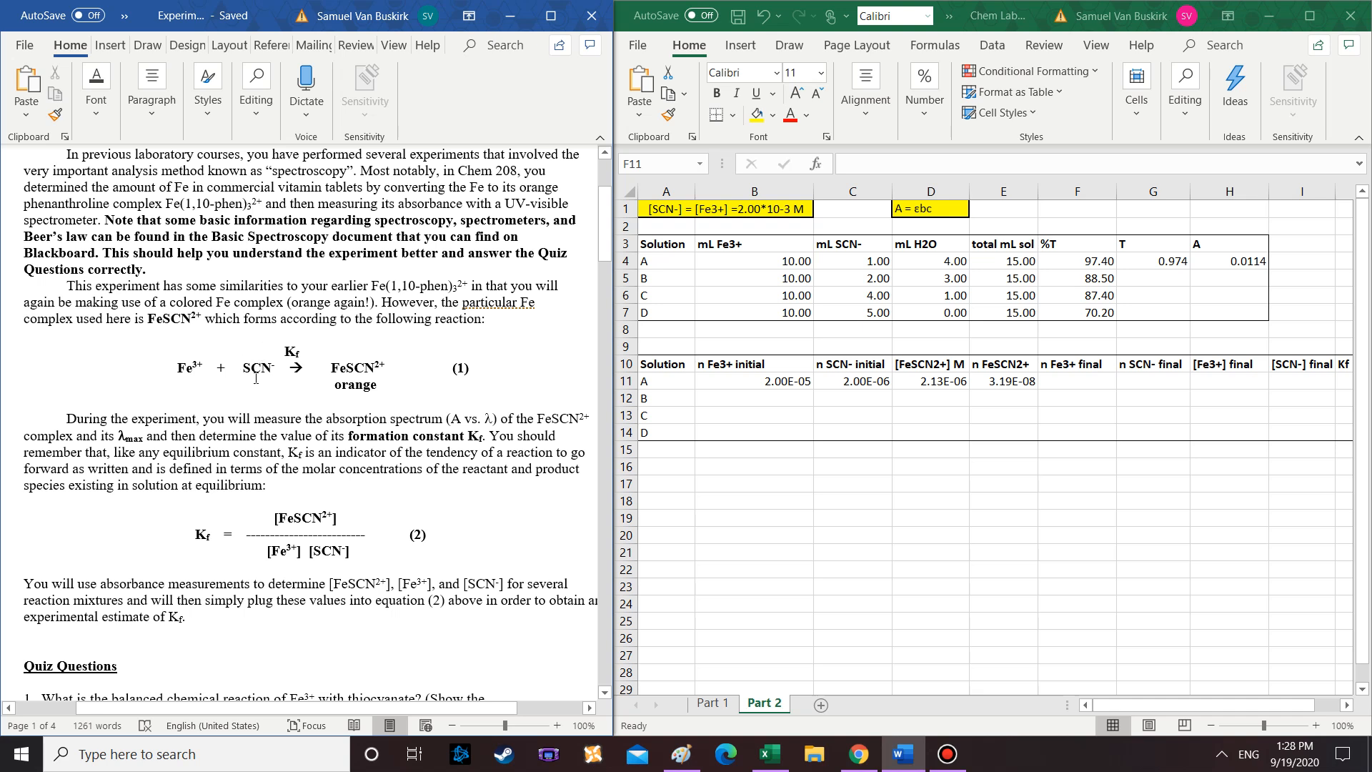
scroll(403, 351, down, 2)
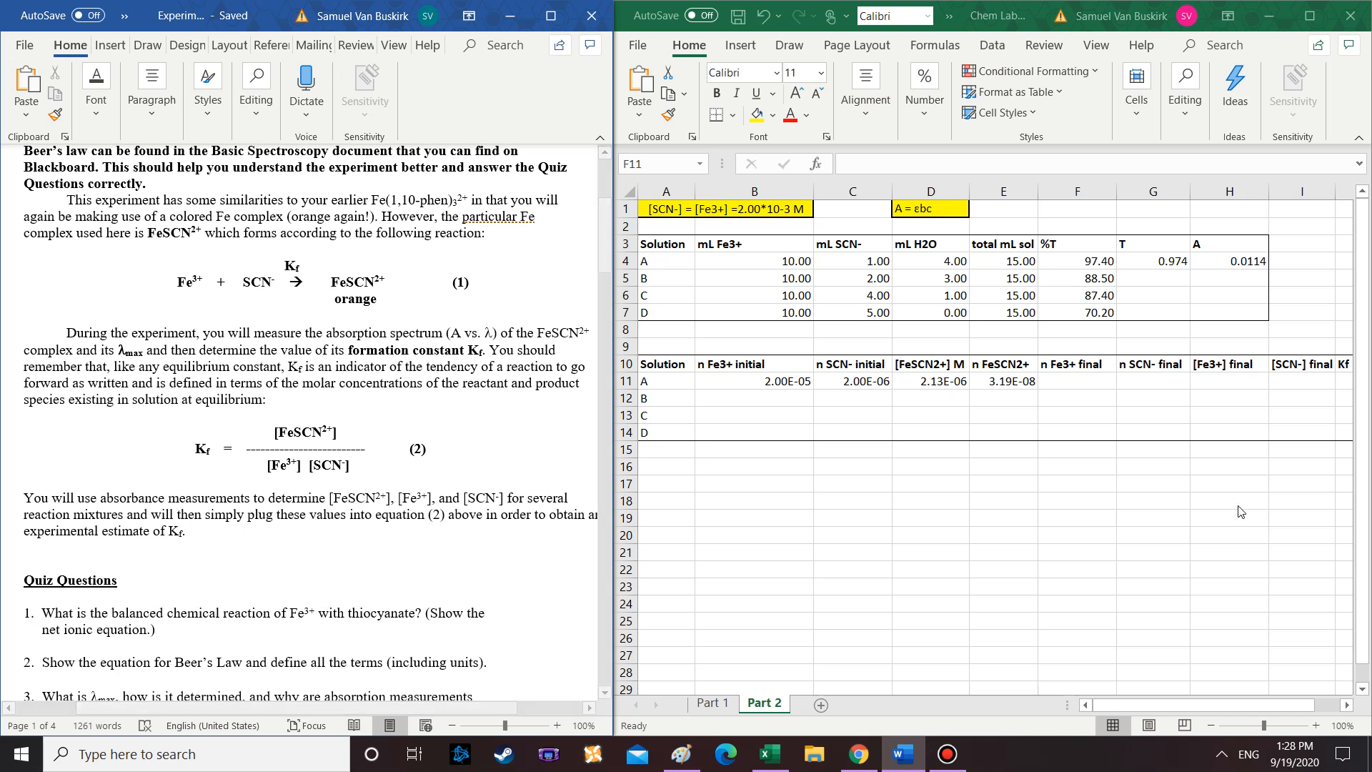
Calculate solution A's final moles of Fe3+ in F11 by subtracting the FeSCN2+ moles, using the formula =B11-E11
click(1095, 378)
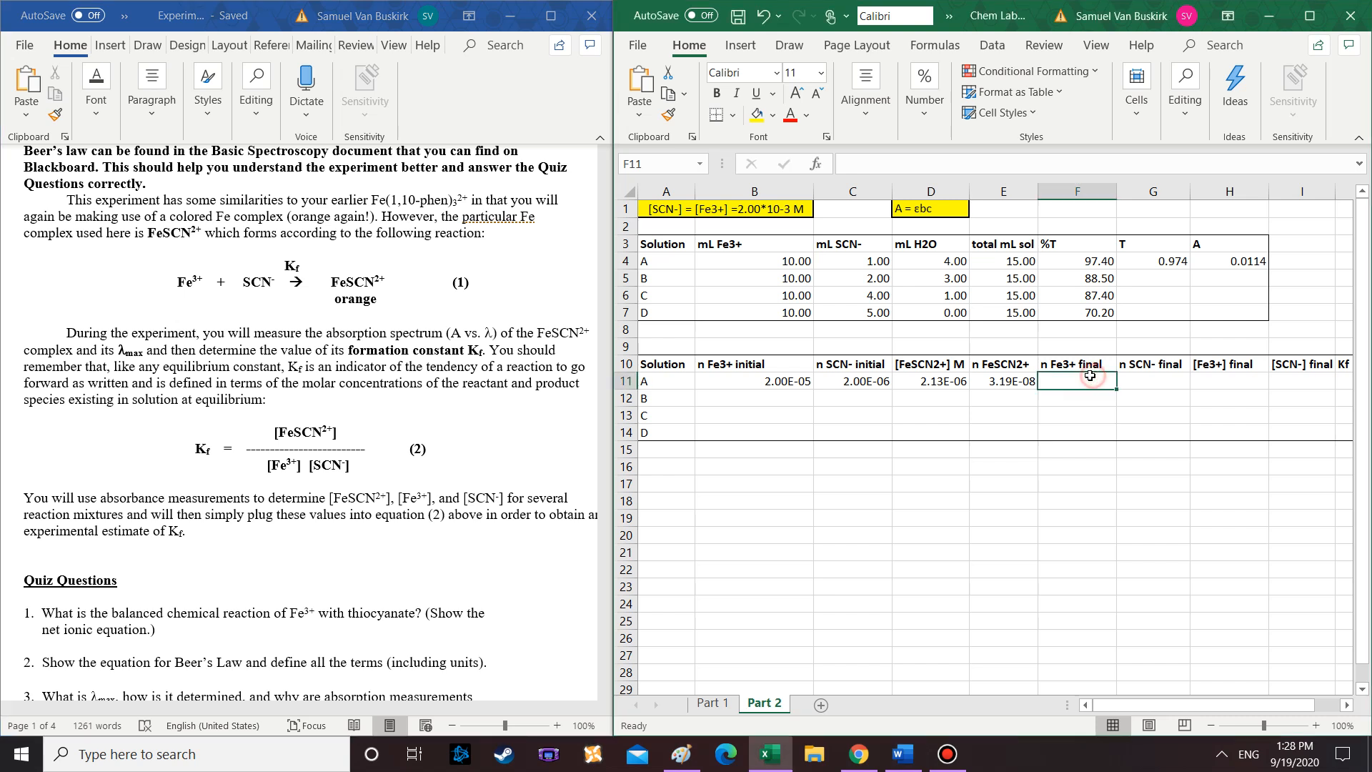
click(1029, 381)
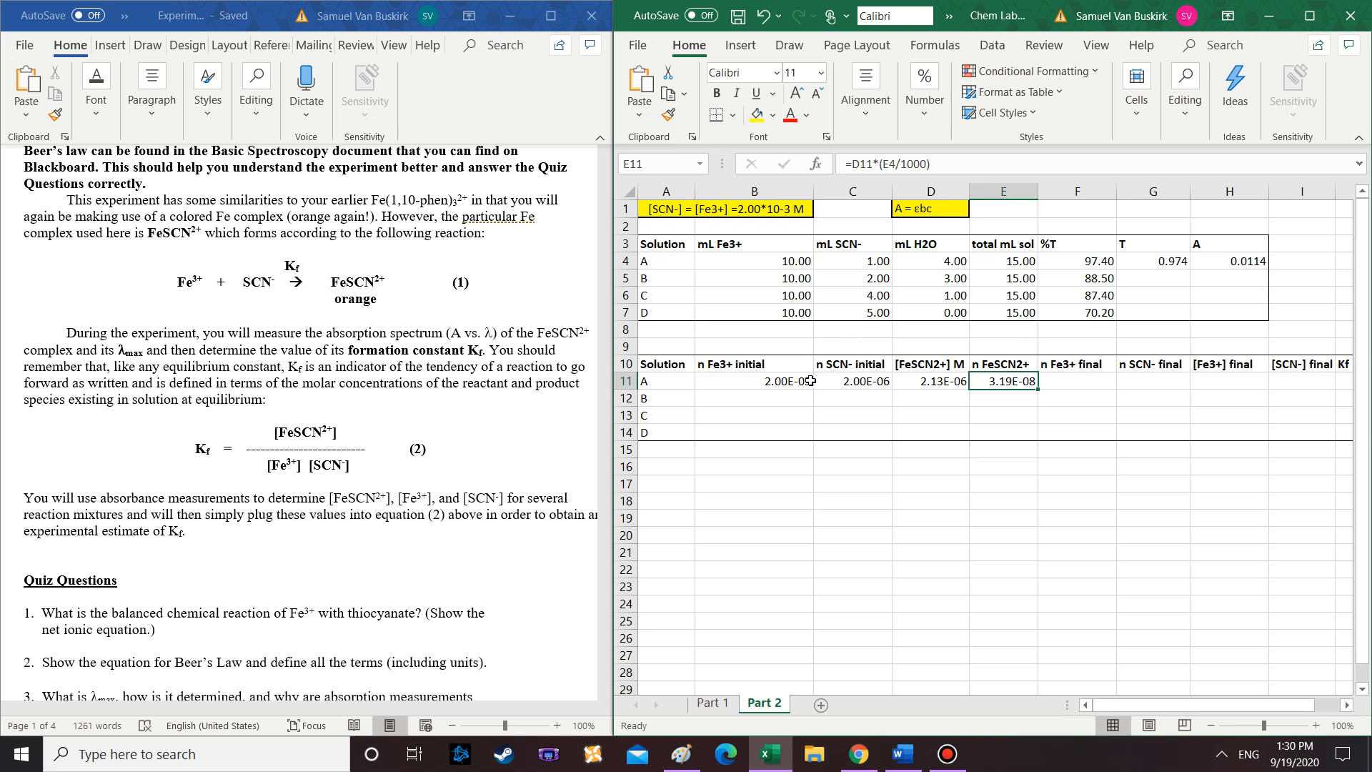
click(1086, 379)
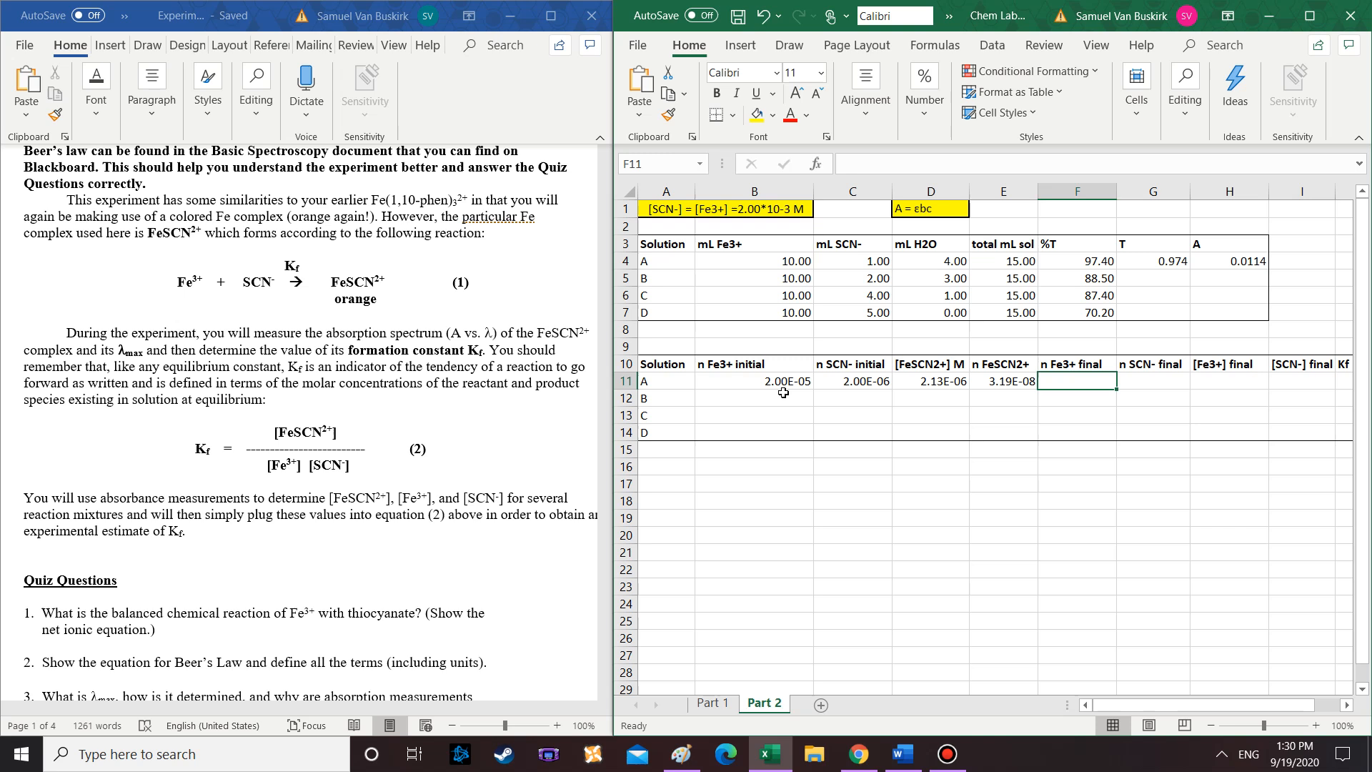
text(=)
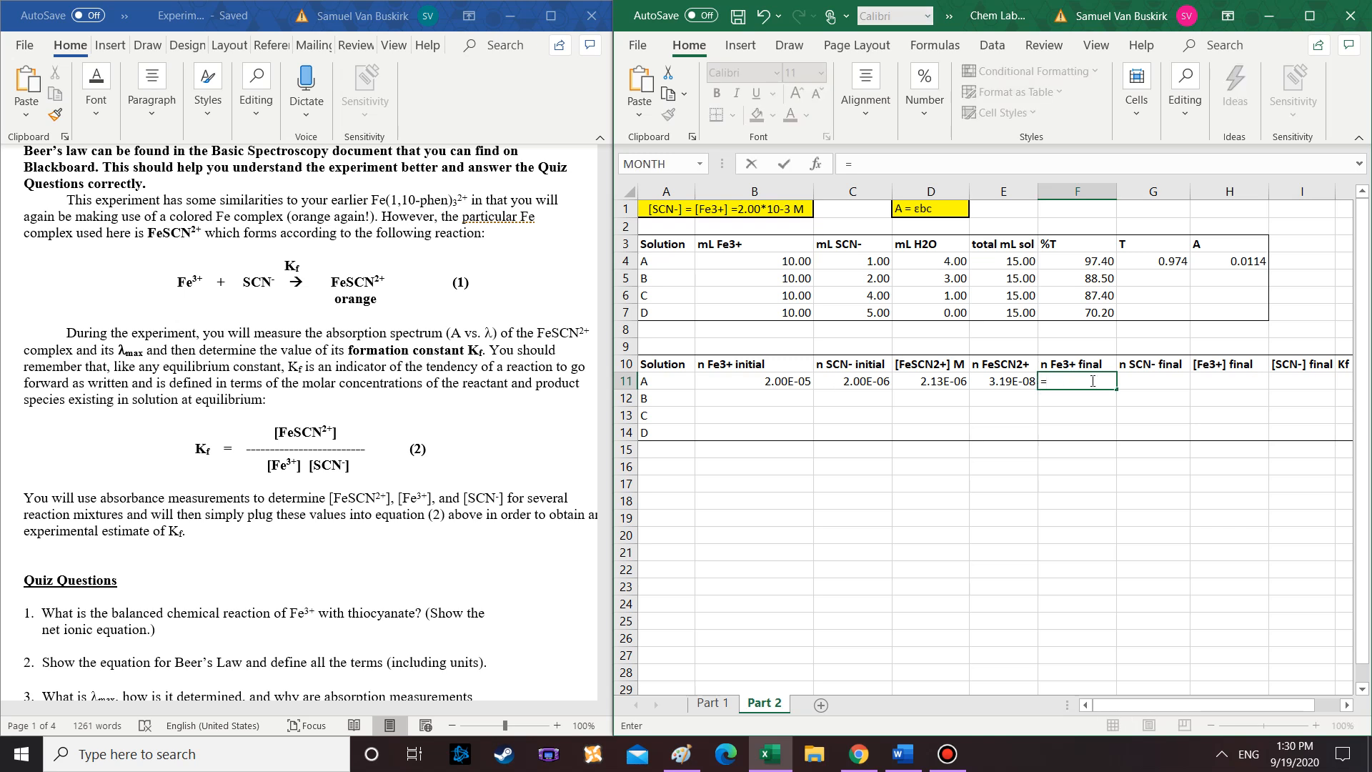
click(769, 383)
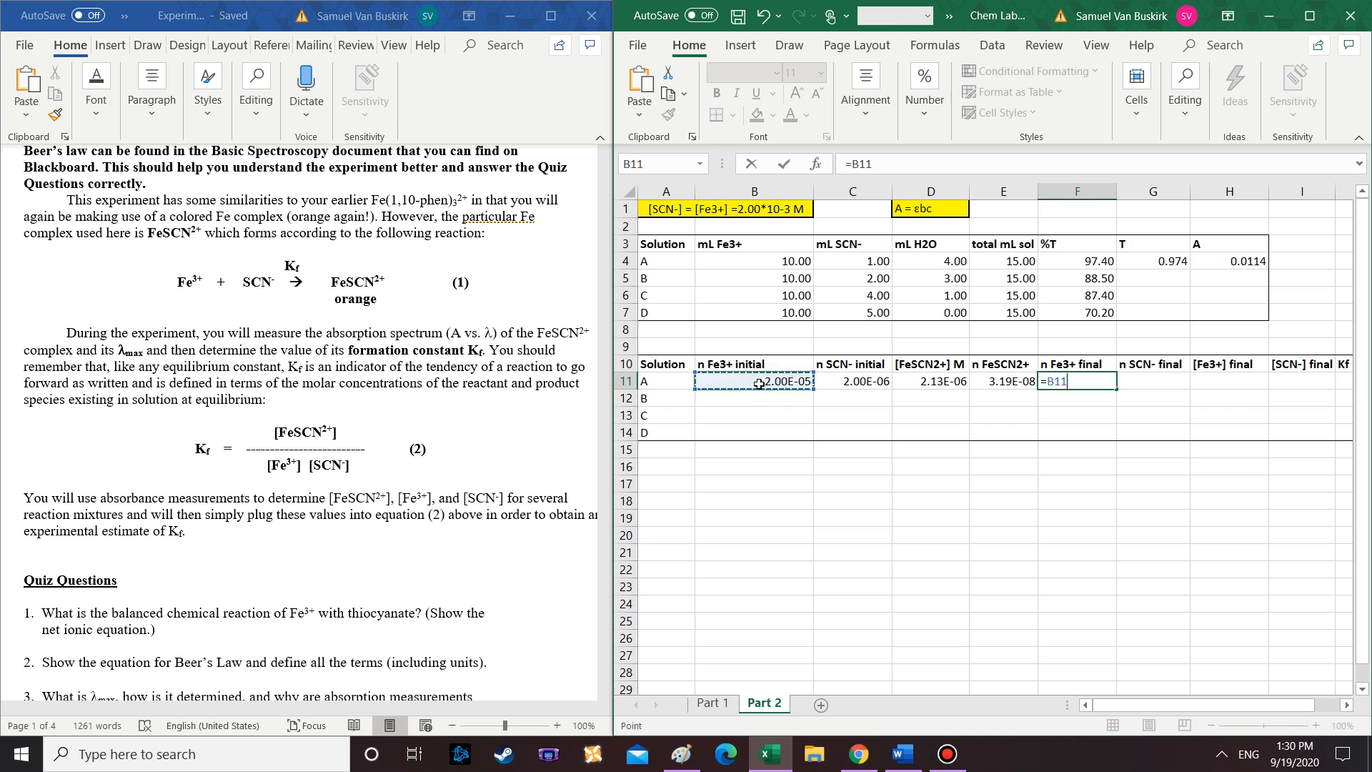
text(-)
click(1006, 380)
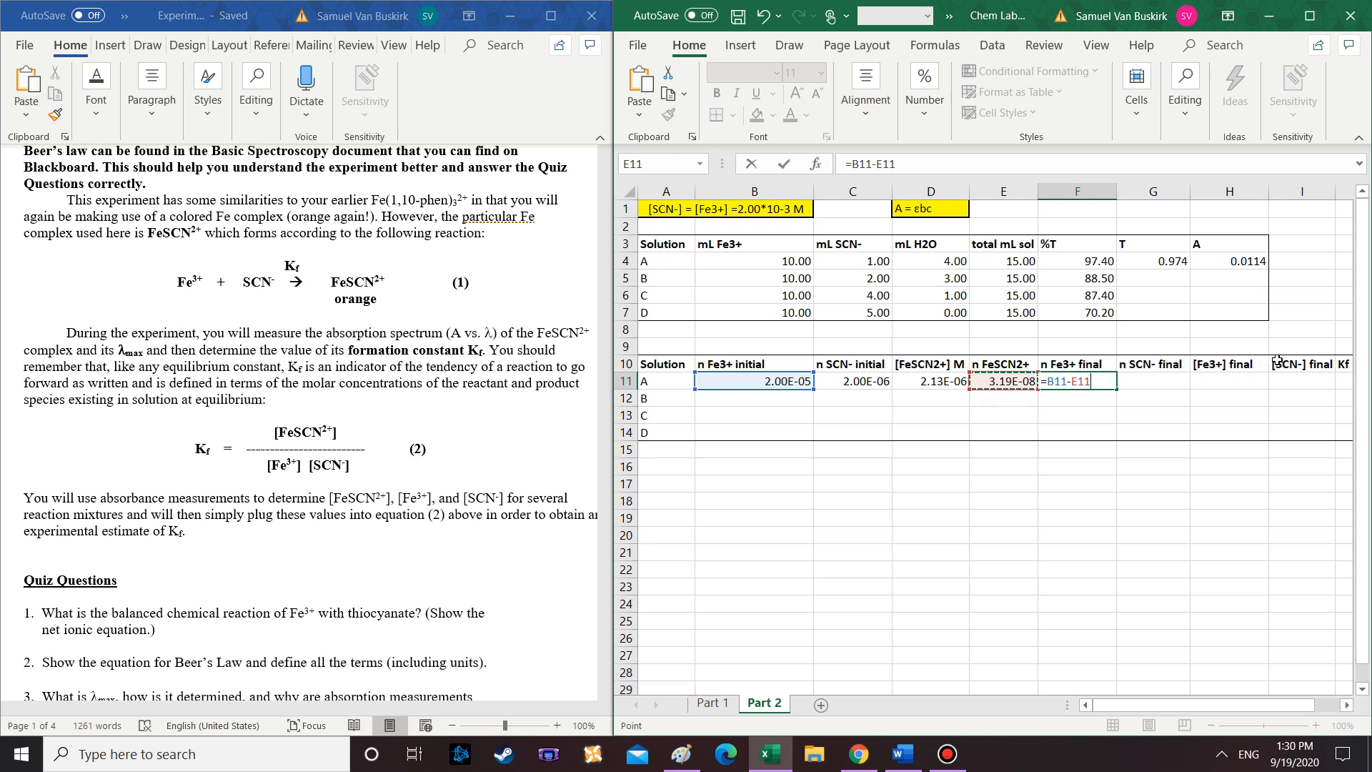
key(Return)
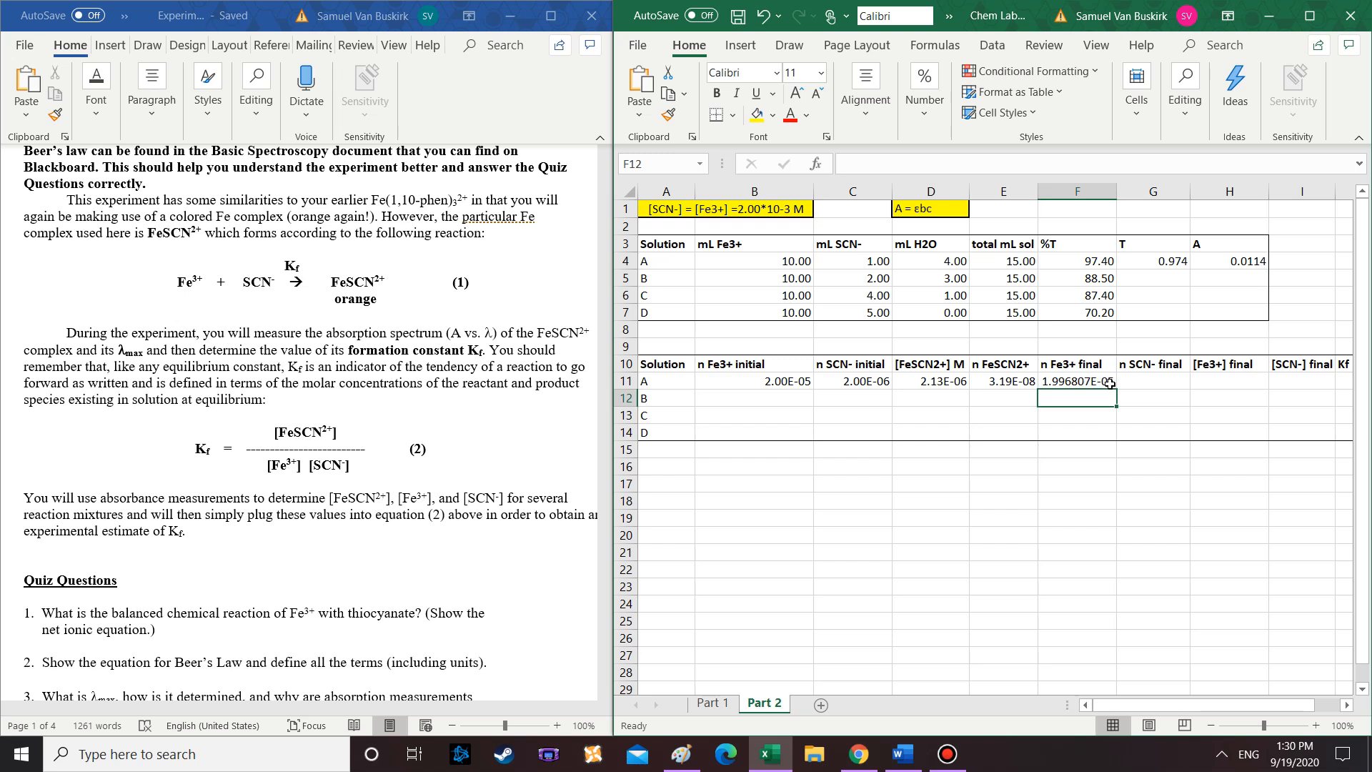
Calculate solution A's final moles of SCN- in G11 with the formula =C11-E11
click(1153, 376)
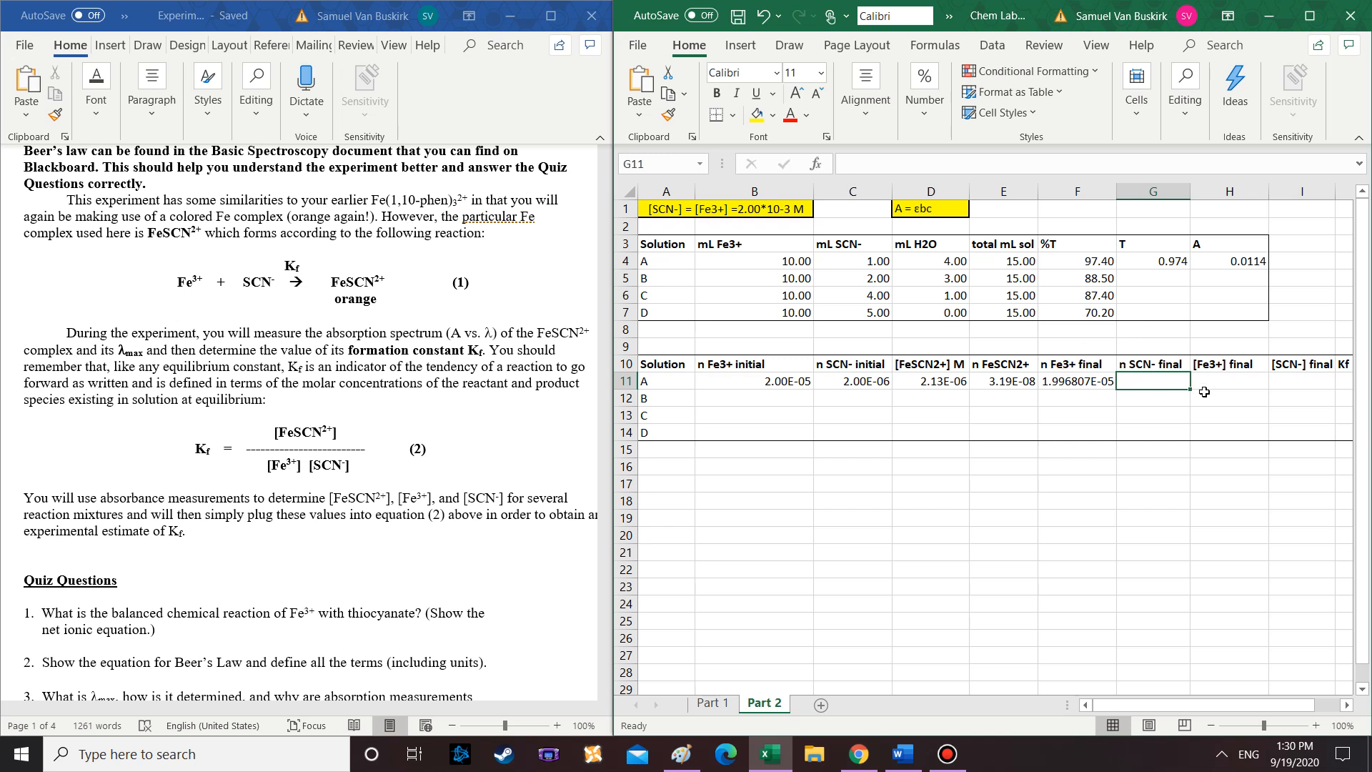
text(=)
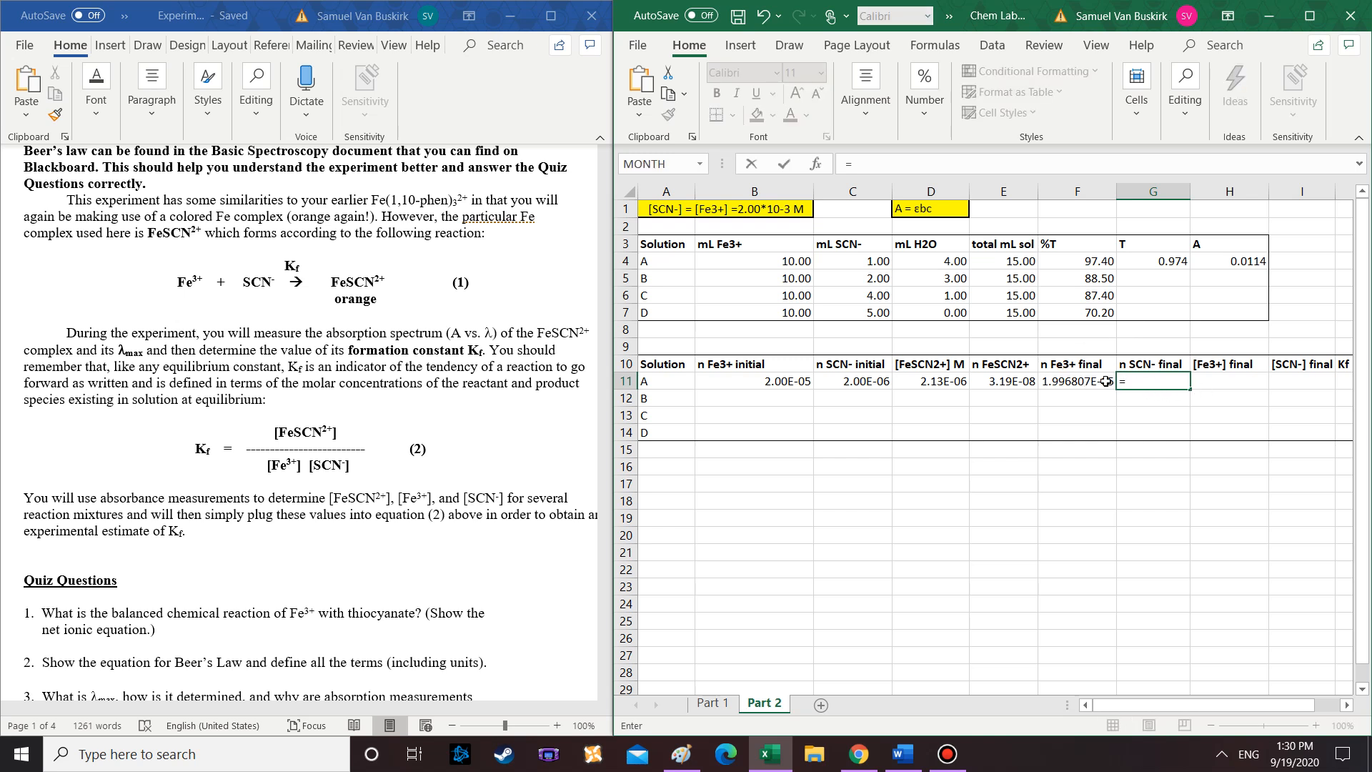
click(854, 382)
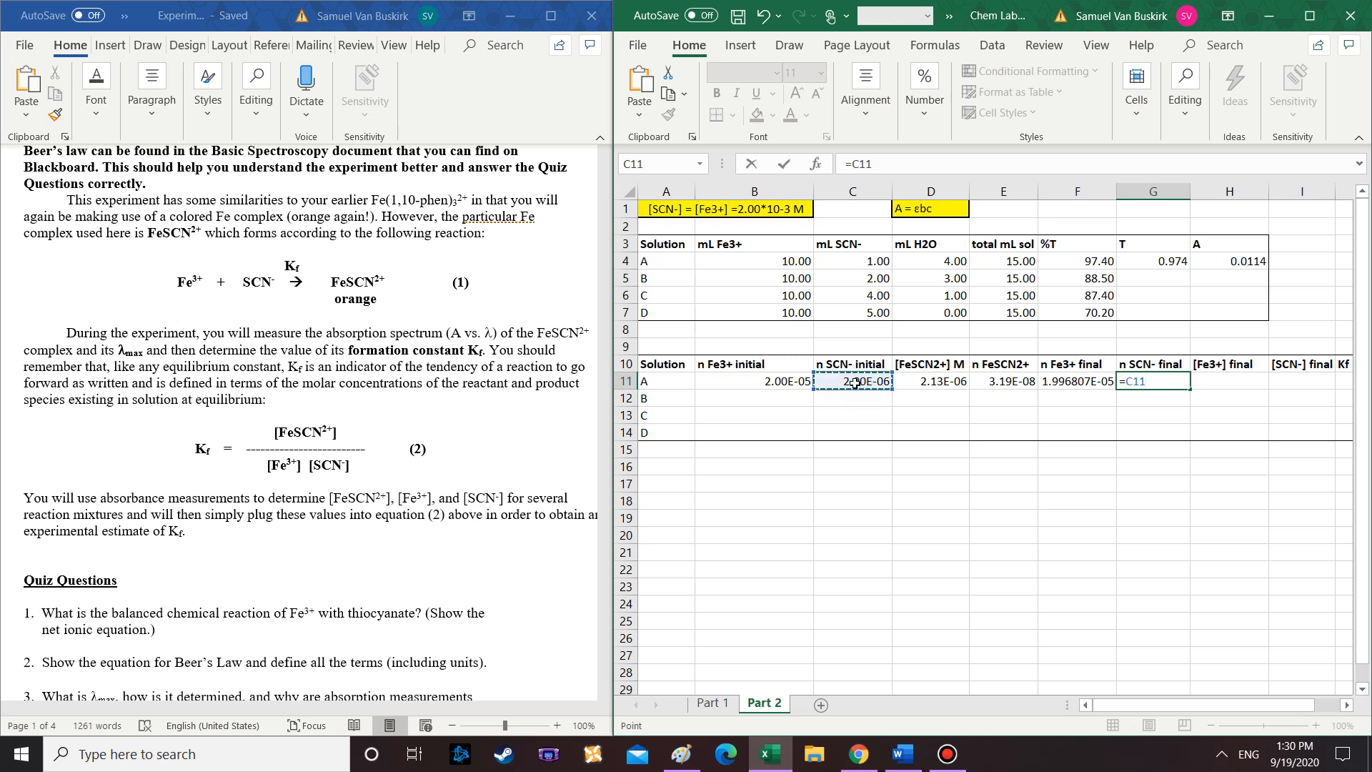
text(-)
click(1008, 383)
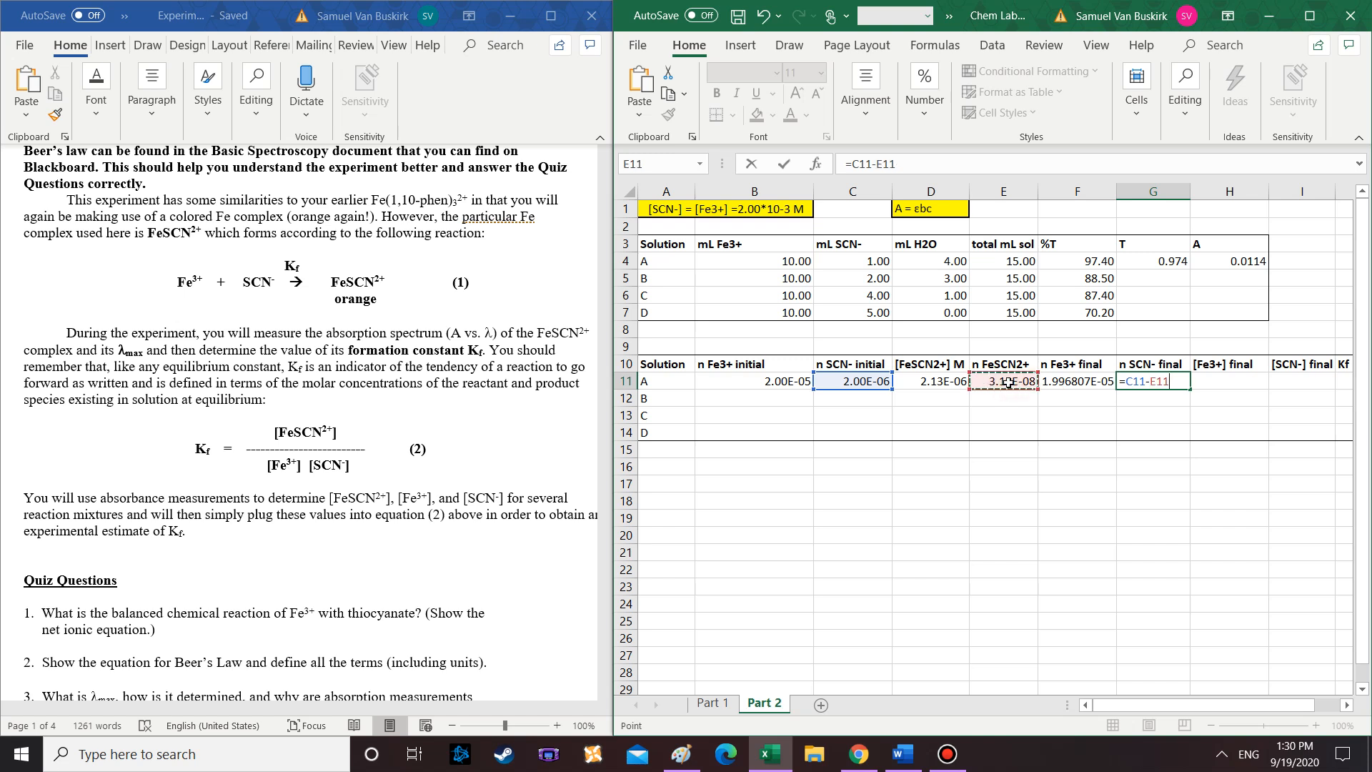
click(1104, 381)
click(1166, 383)
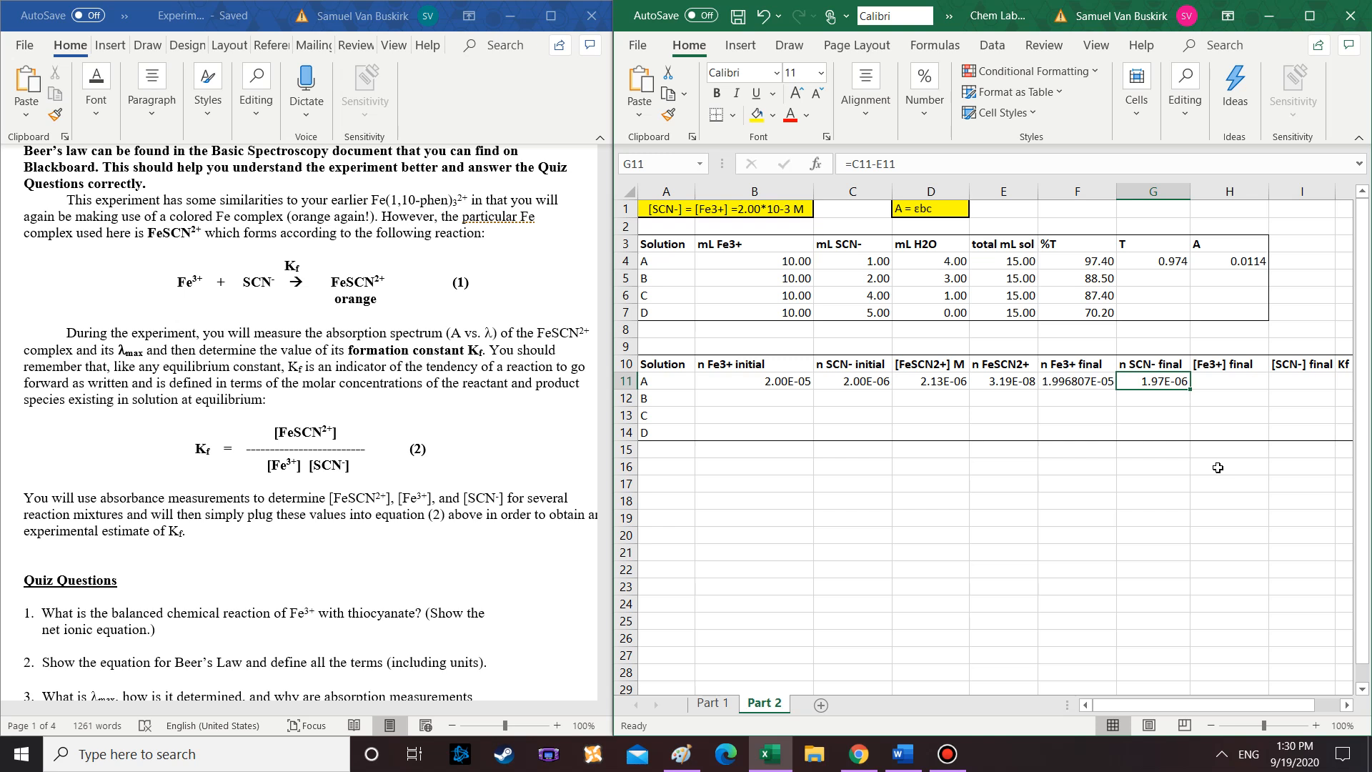
click(1097, 379)
click(1156, 381)
Consult the Word document's list of required calculations and compute solution A's final Fe3+ molarity in H11 with =F11/(E4/1000)
scroll(248, 493, down, 9)
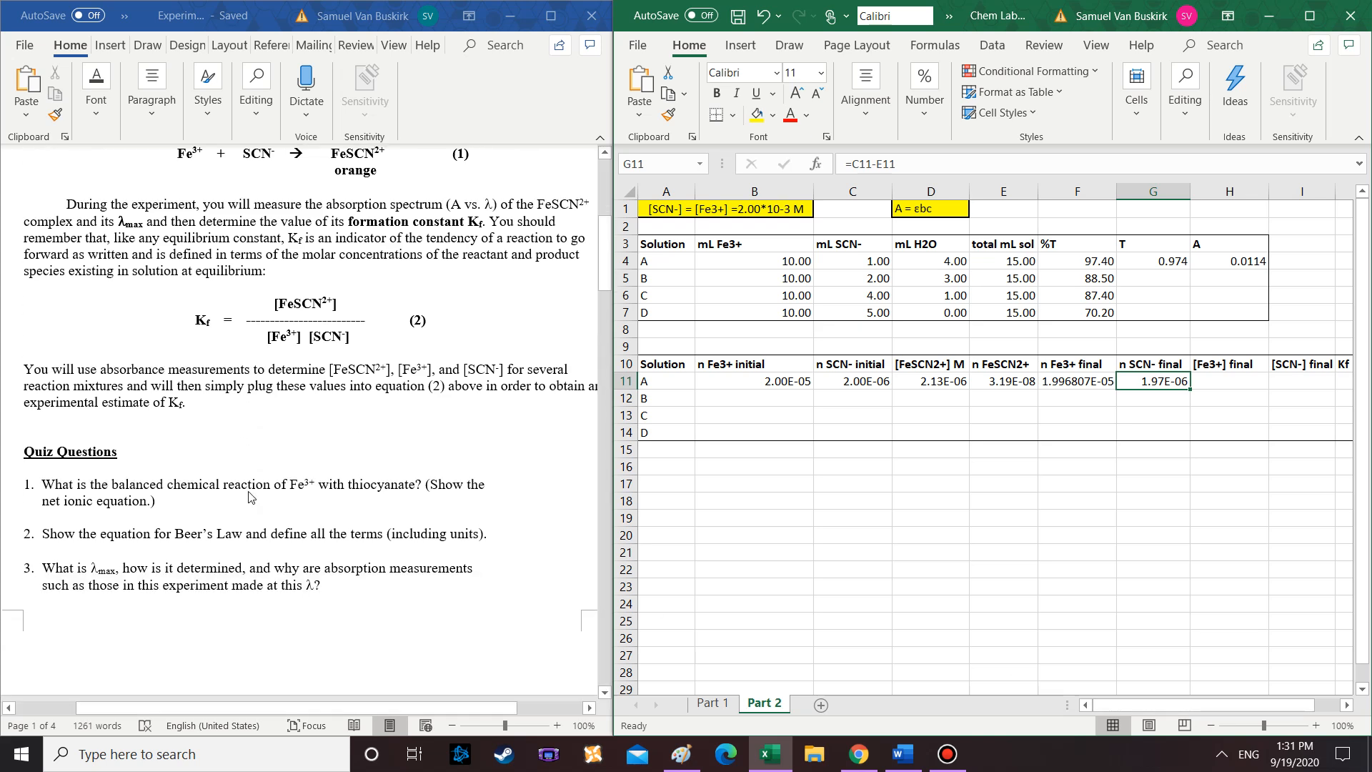
scroll(248, 493, down, 15)
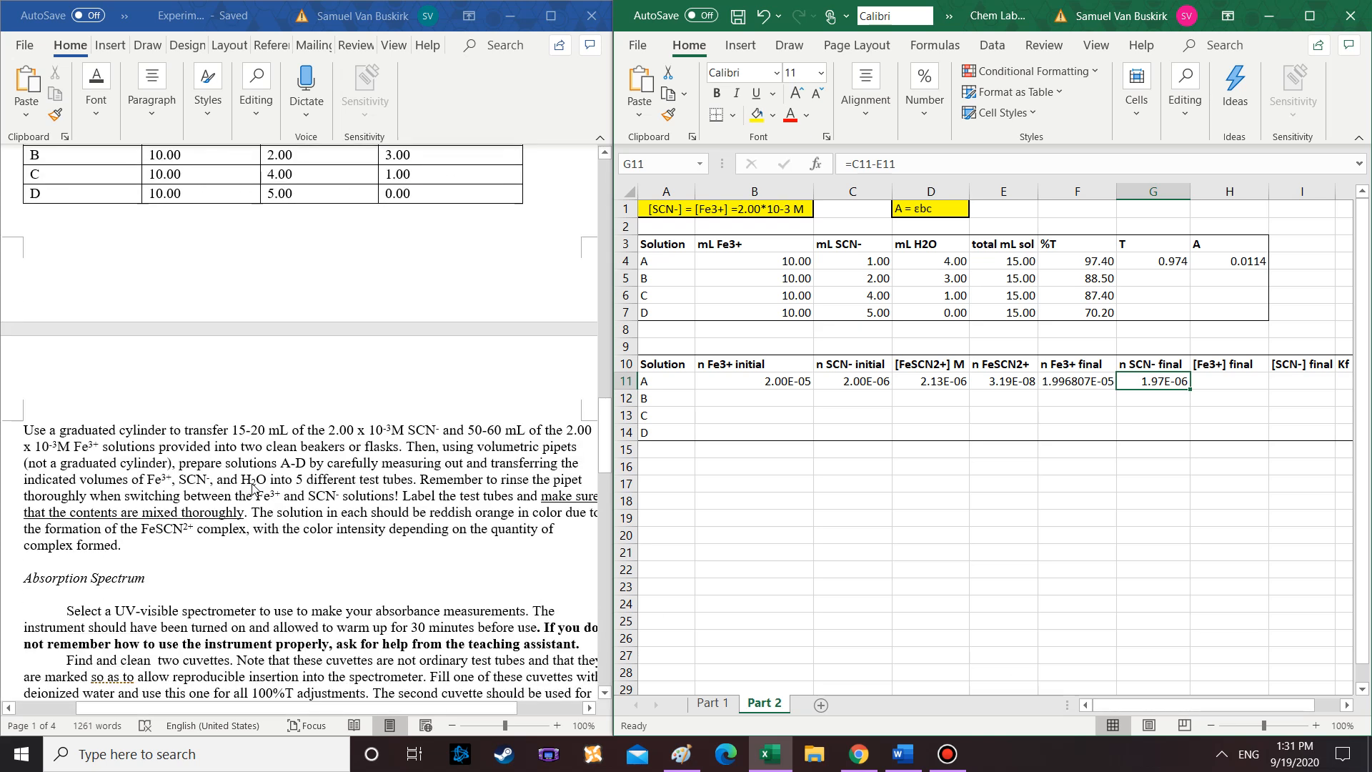
scroll(251, 490, down, 11)
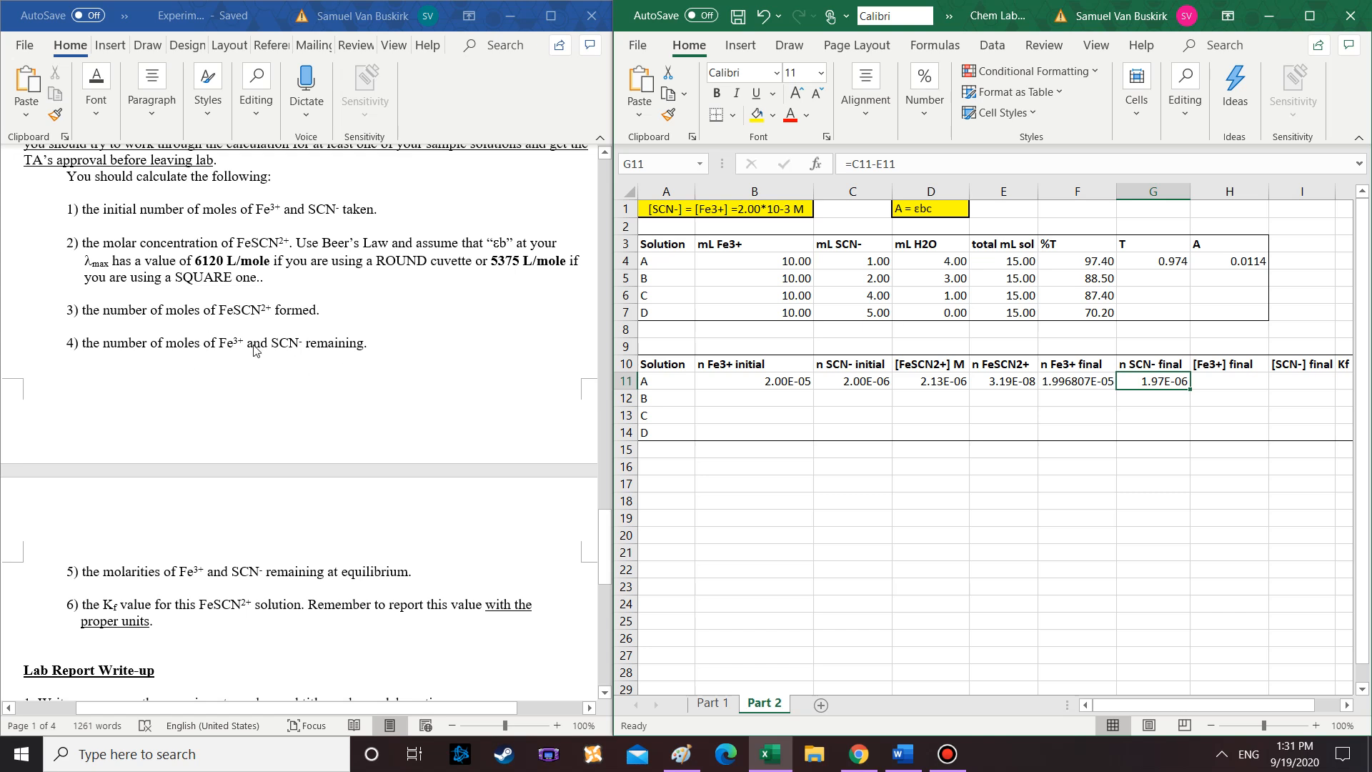
drag(1284, 709, 1313, 711)
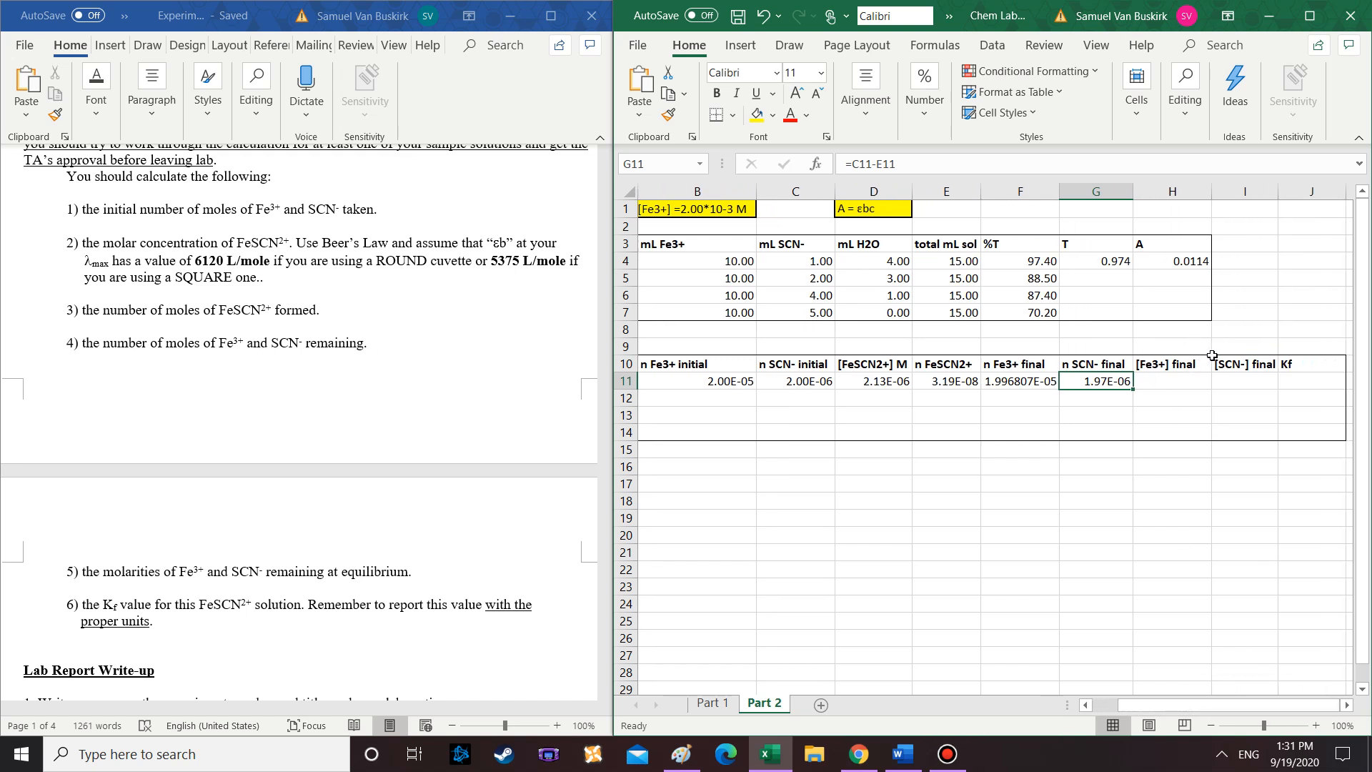
click(1180, 381)
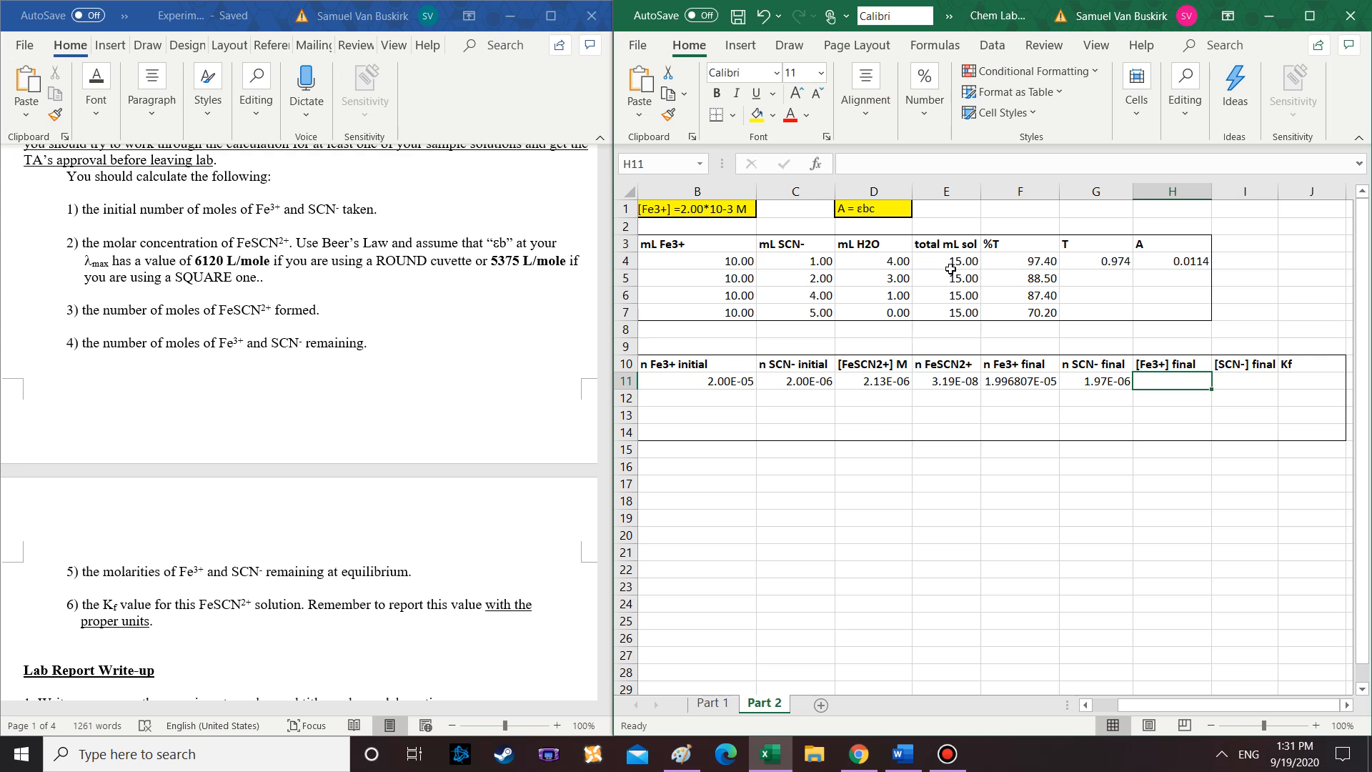
text(=)
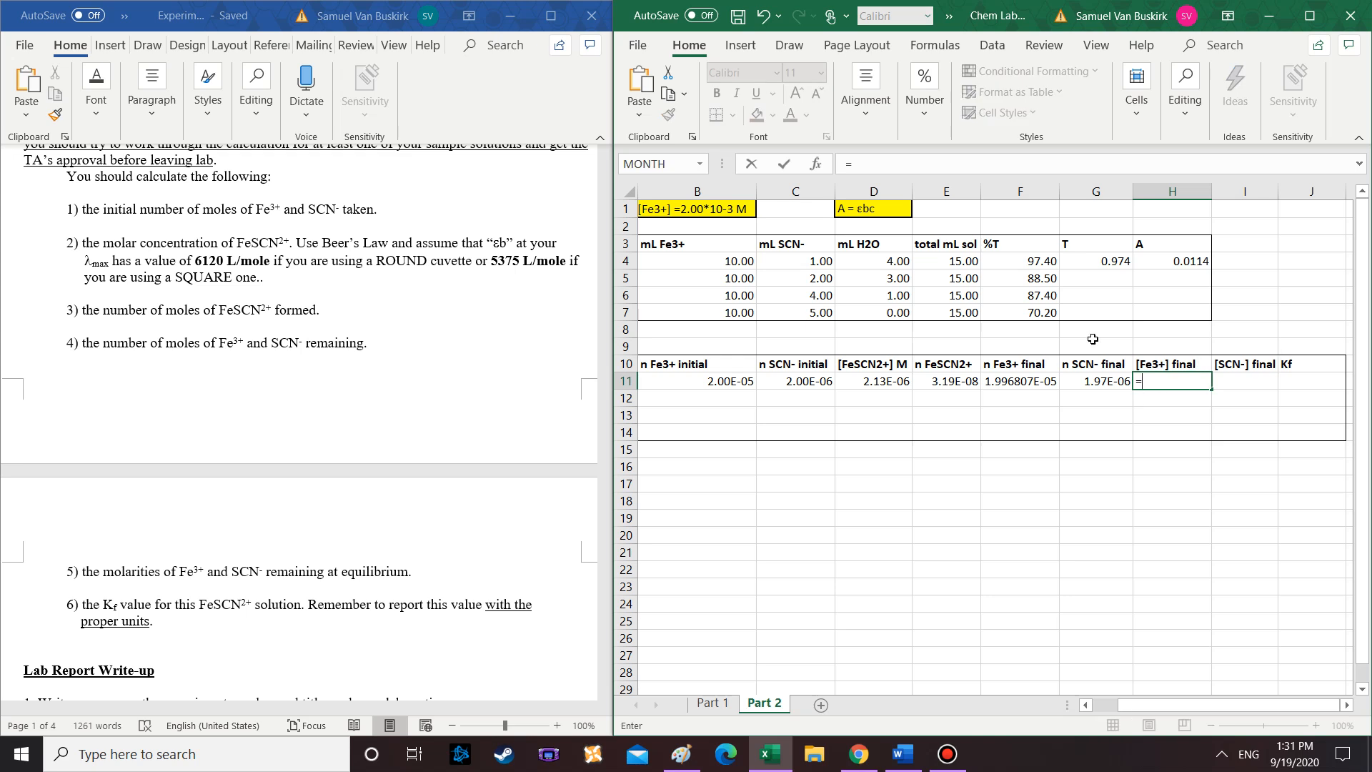
click(1005, 382)
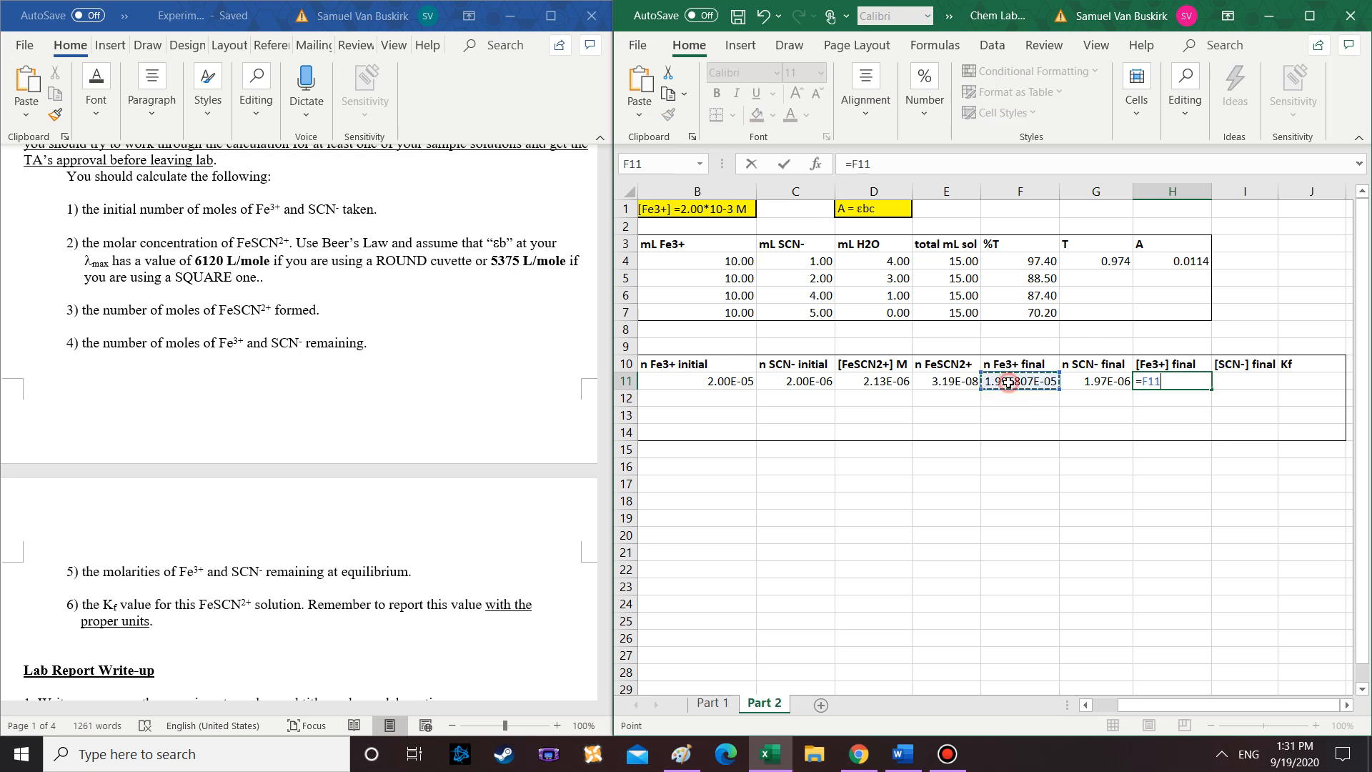
text(/)
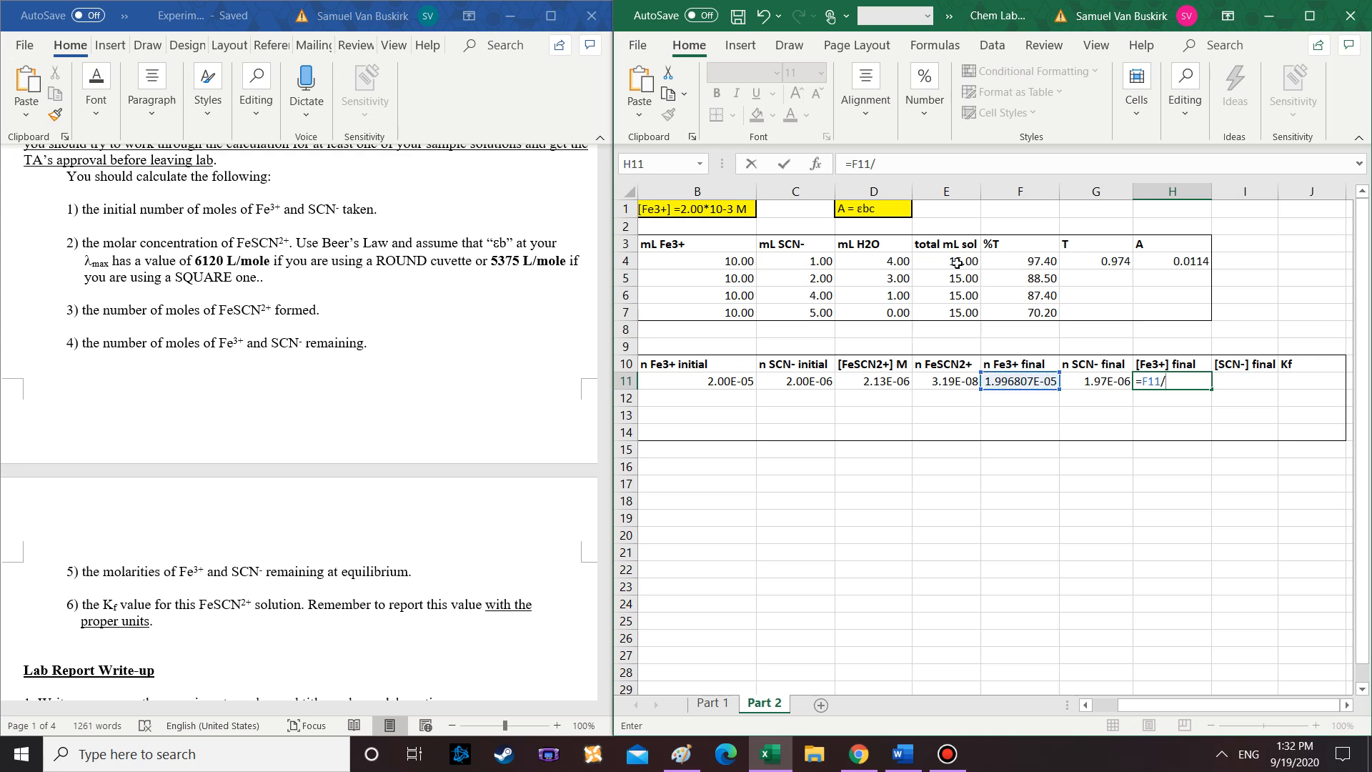
text(()
click(958, 263)
text(/)
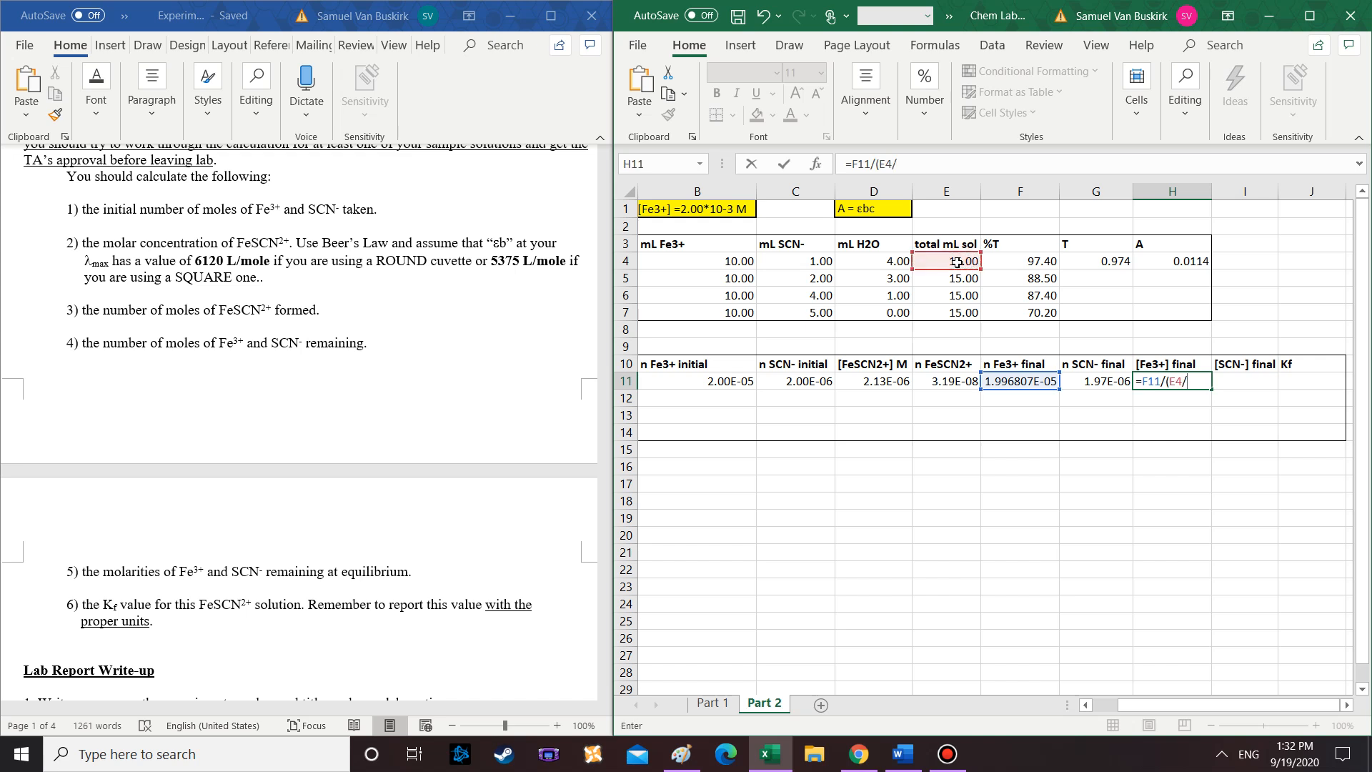
text(1000))
key(Return)
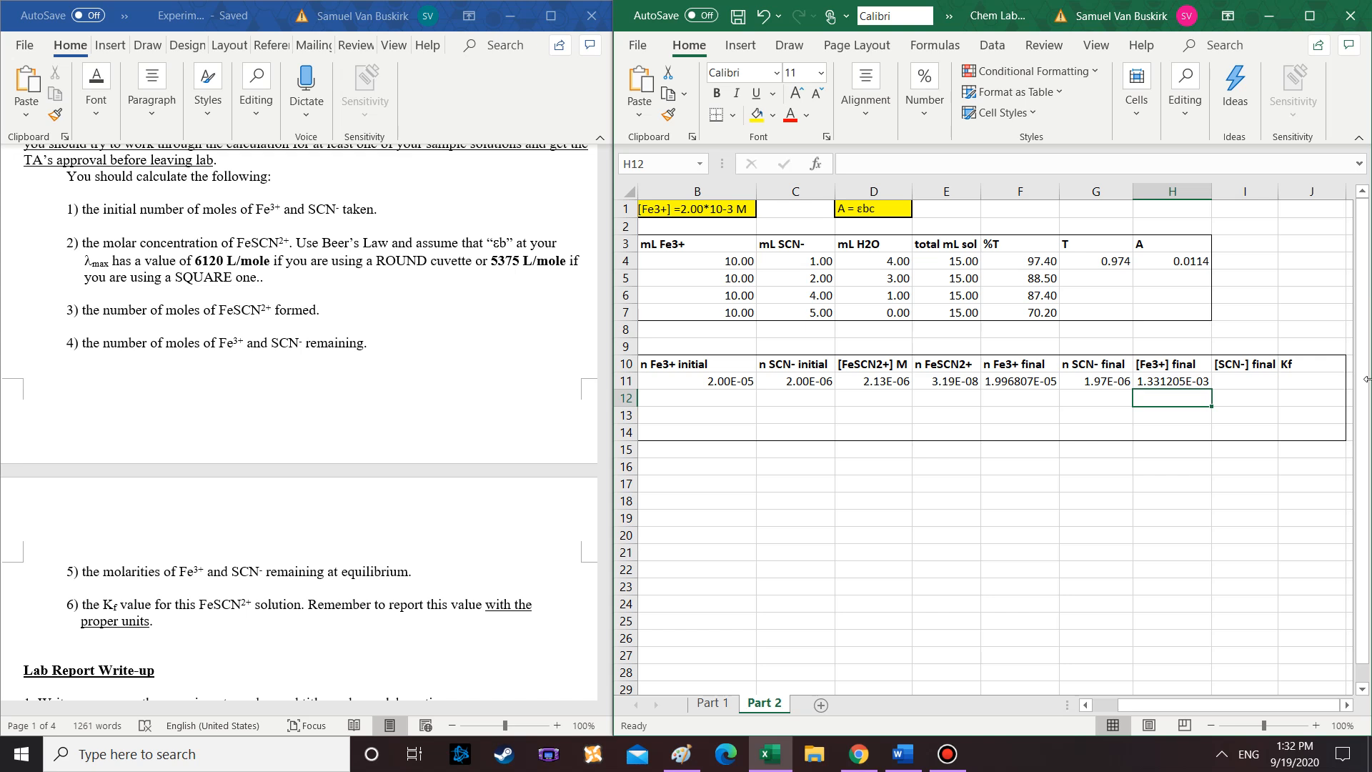
click(1172, 384)
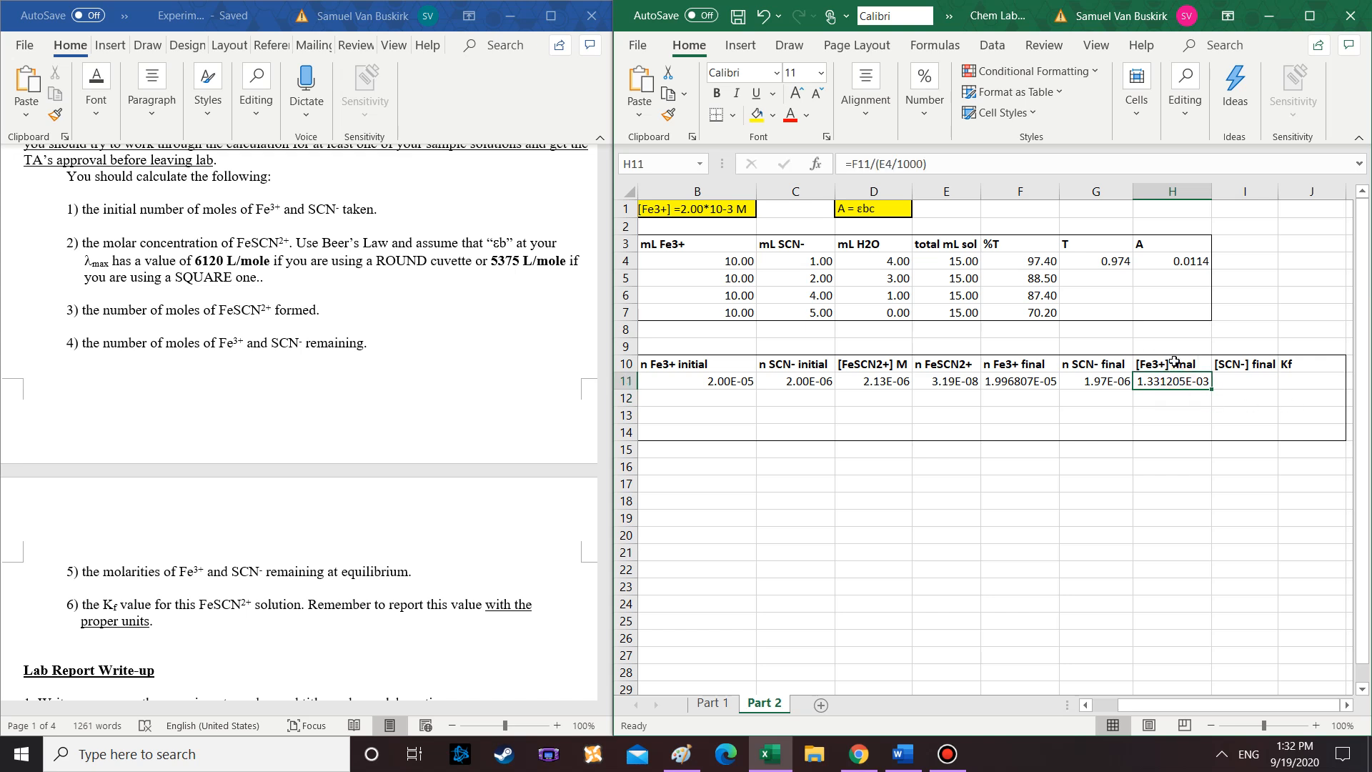
Calculate solution A's final SCN- molarity in I11 from the total solution volume with the formula =G11/(E4/1000)
click(1239, 384)
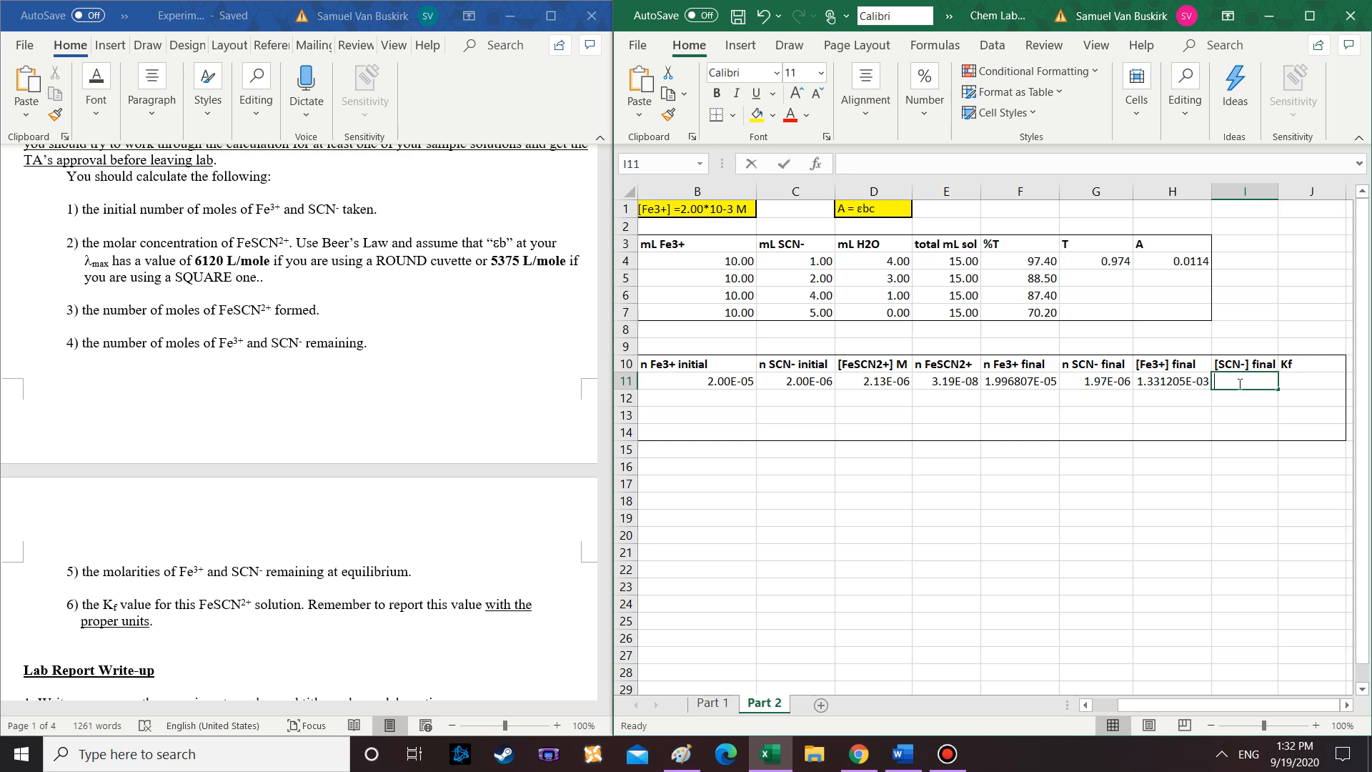
text(=)
click(1087, 384)
text(/()
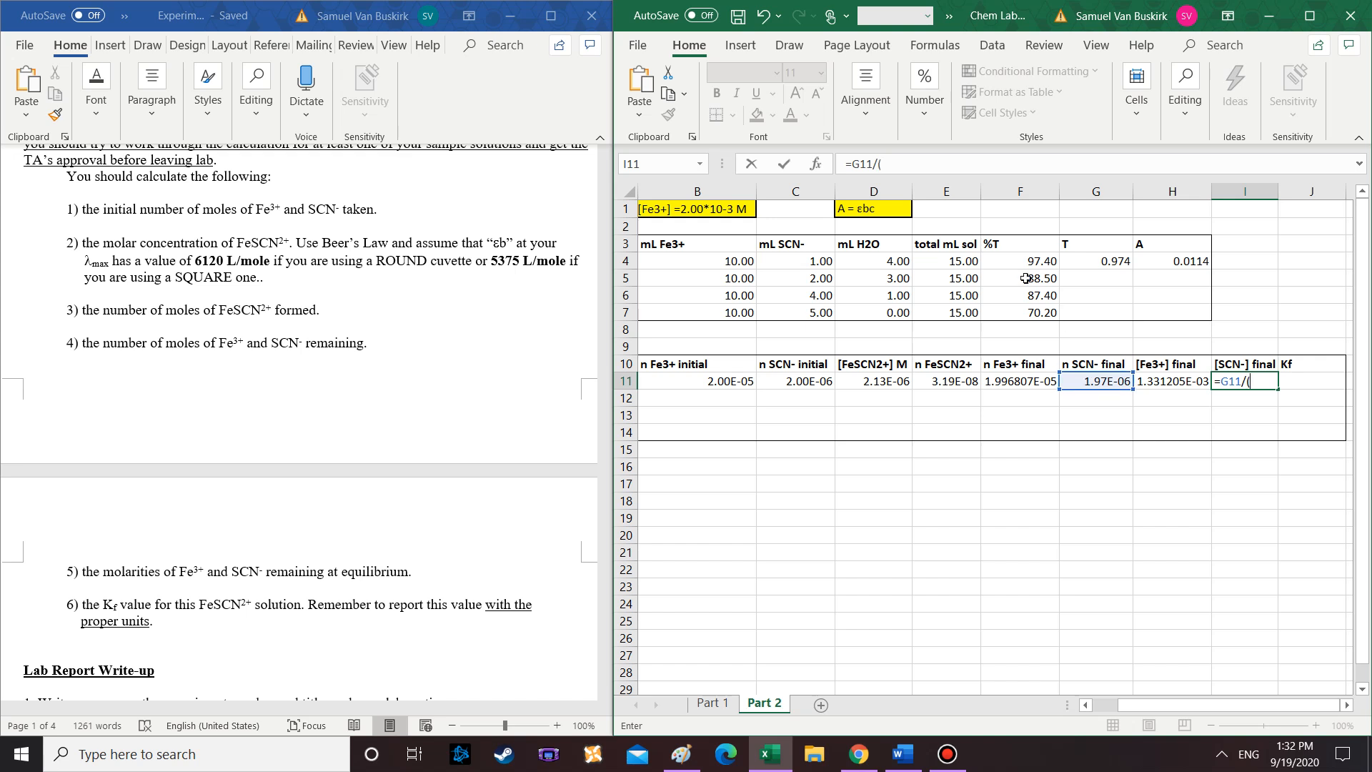
click(957, 266)
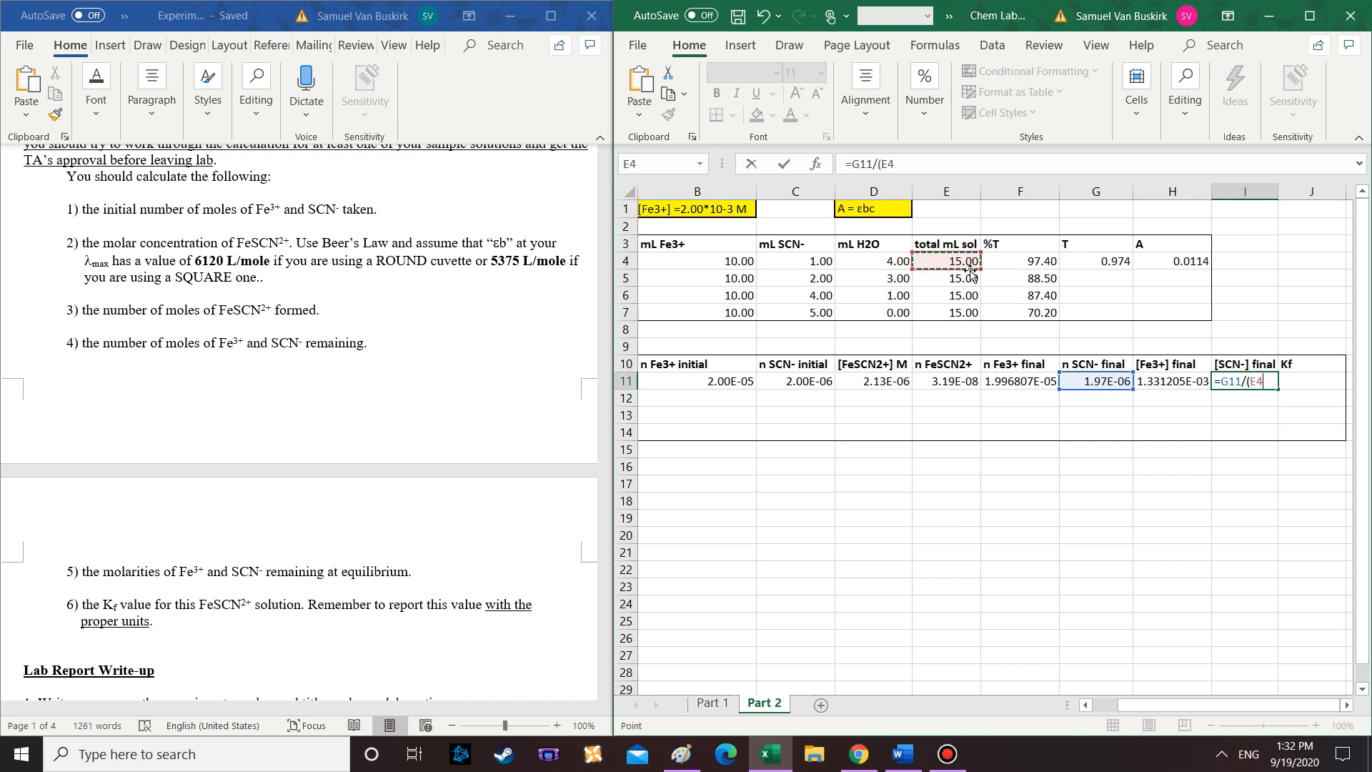
text(/1000)
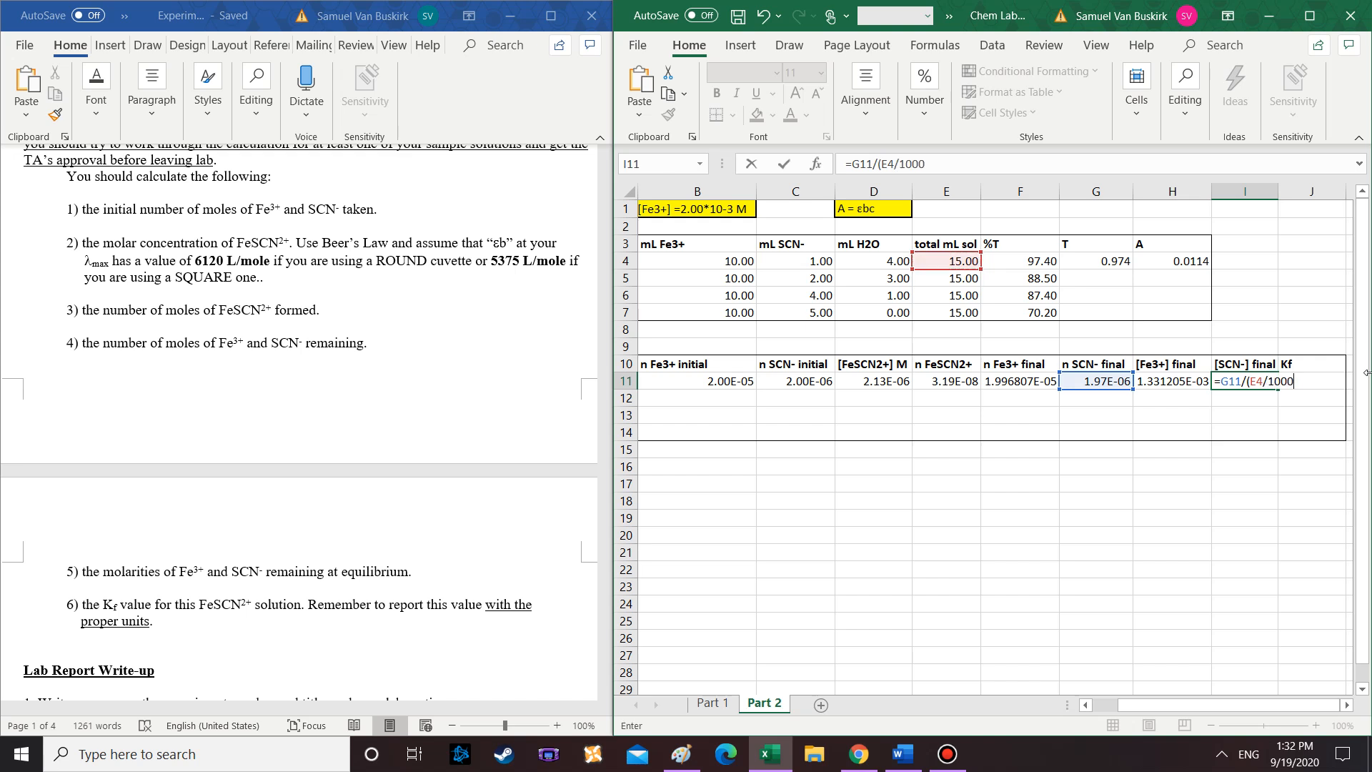
key(Return)
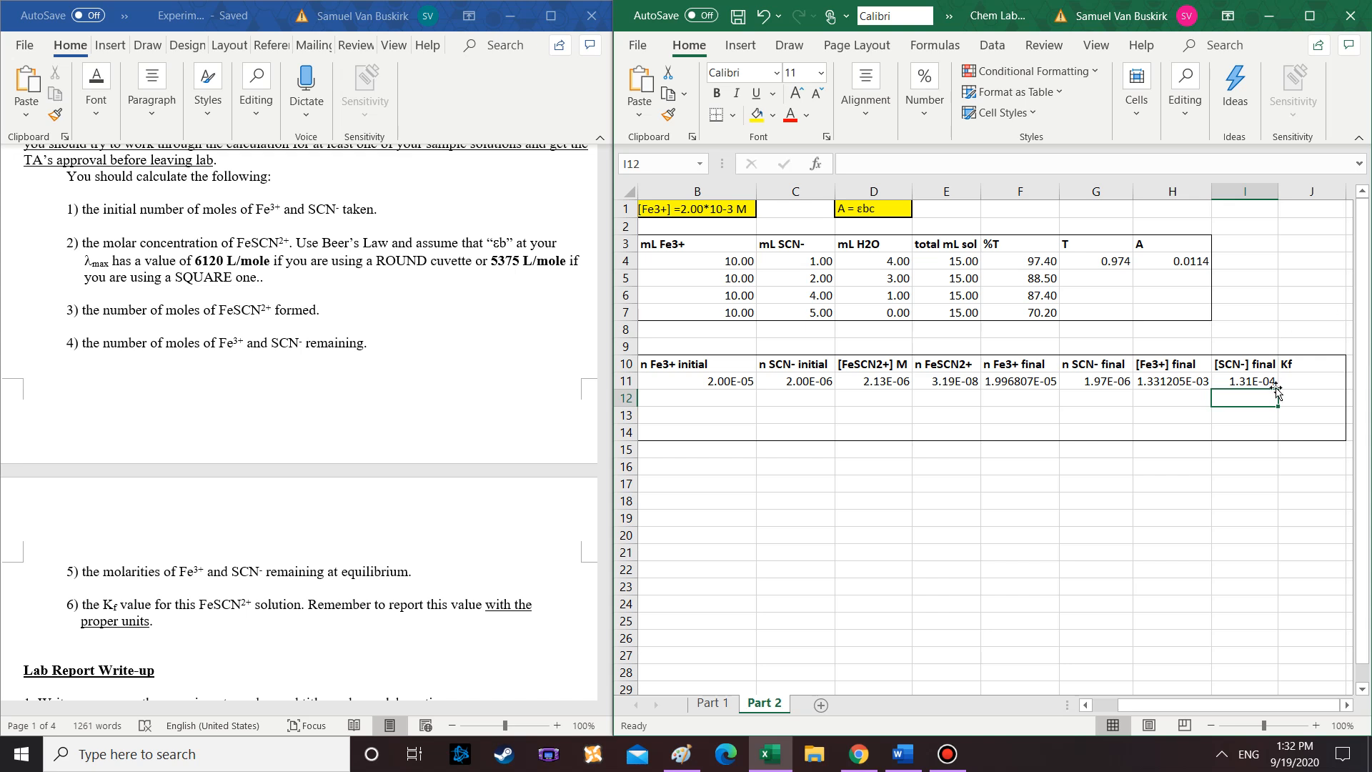
Consult the Word document's Kf equation and calculate solution A's Kf in J11 with the formula =D11/(H11*I11)
click(1347, 705)
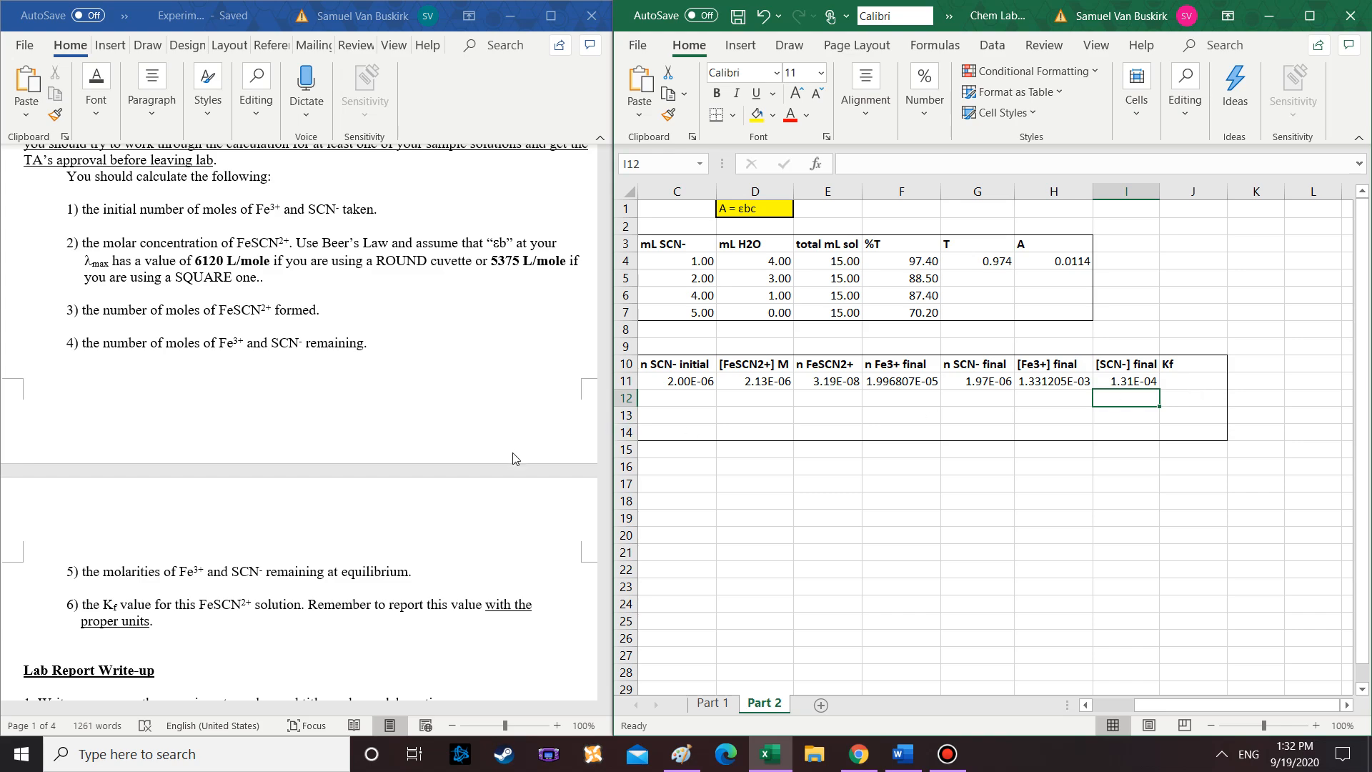
scroll(522, 502, up, 3)
drag(604, 519, 570, 233)
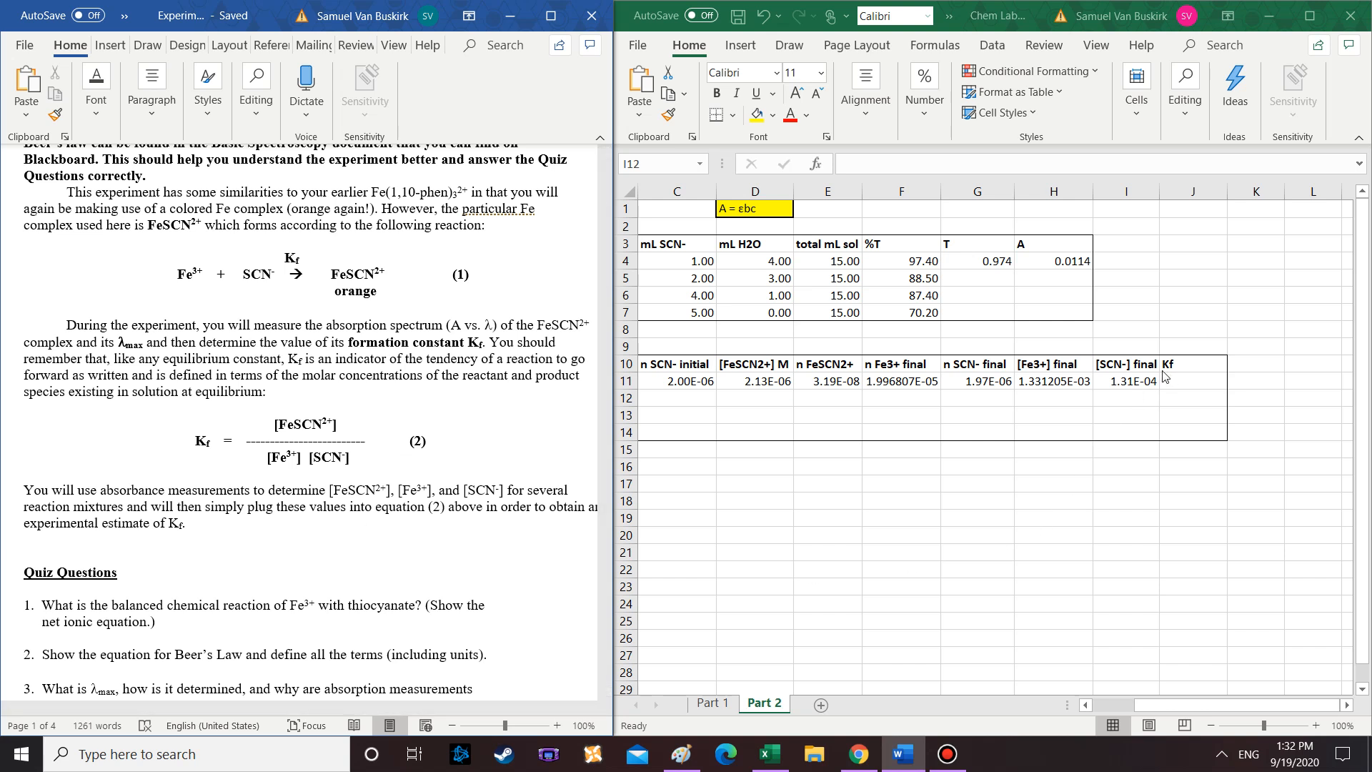
click(1123, 359)
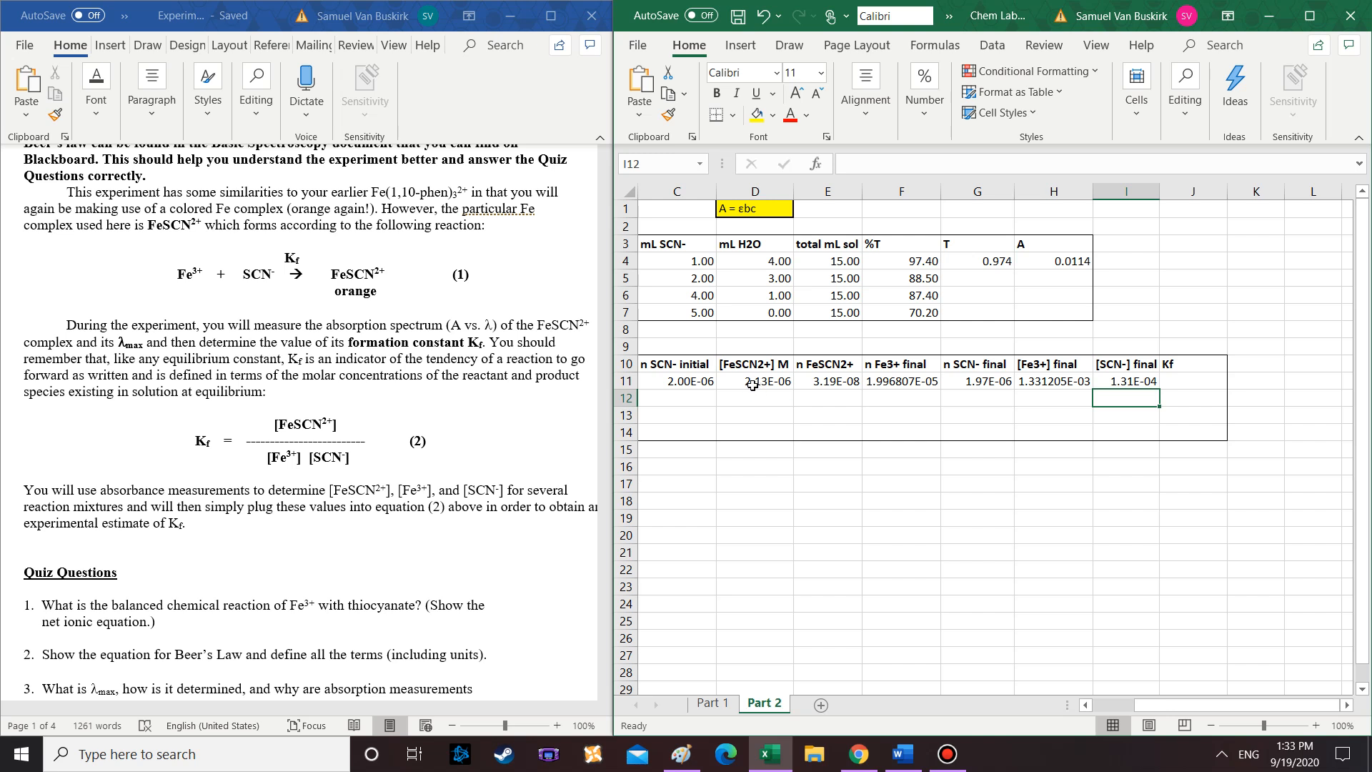
click(1180, 379)
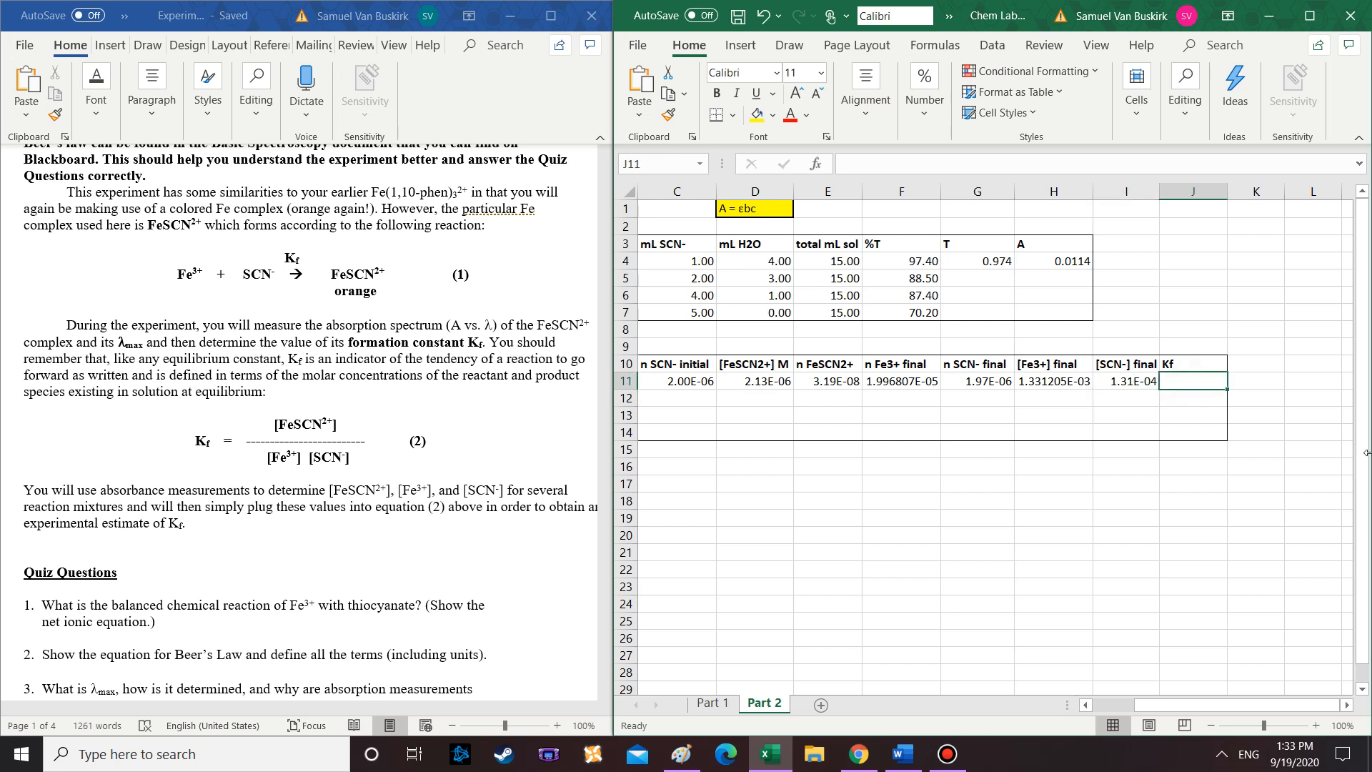
text(=)
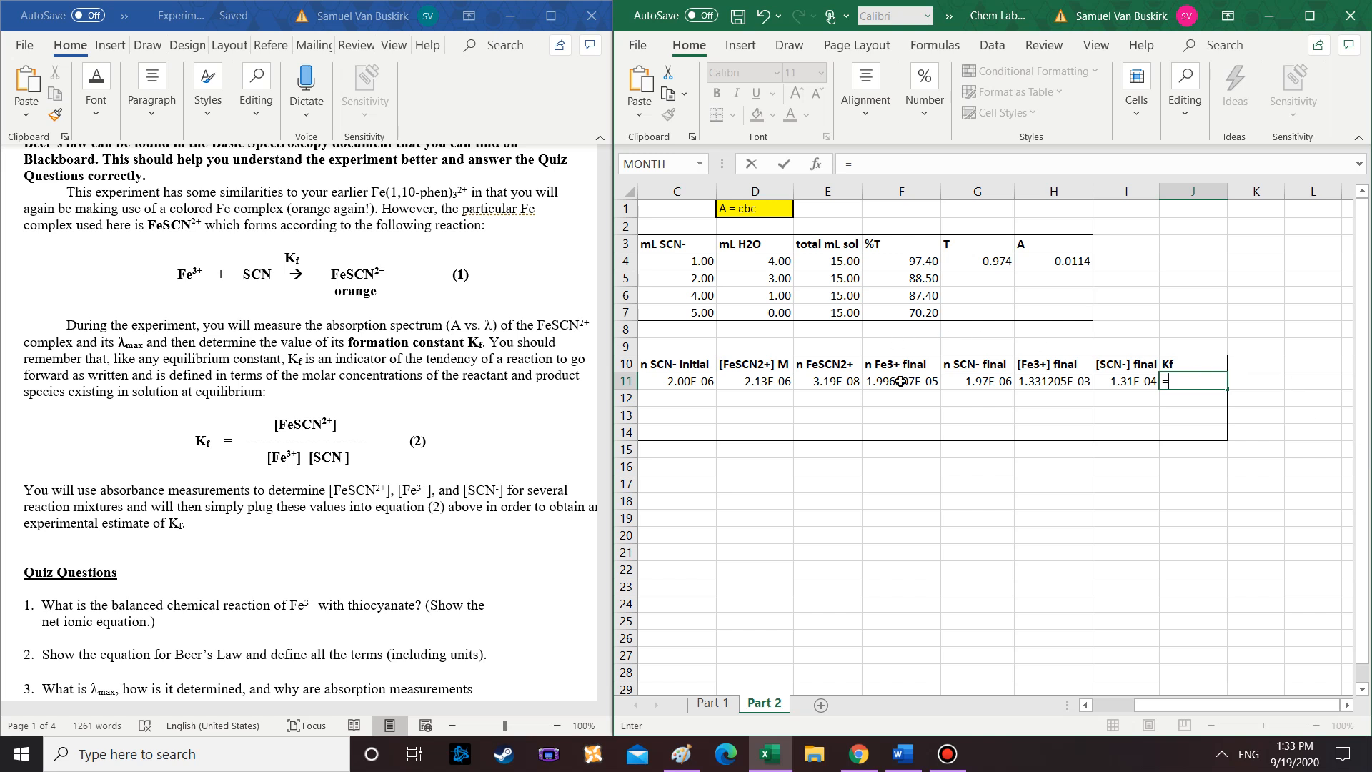
click(759, 384)
text(/()
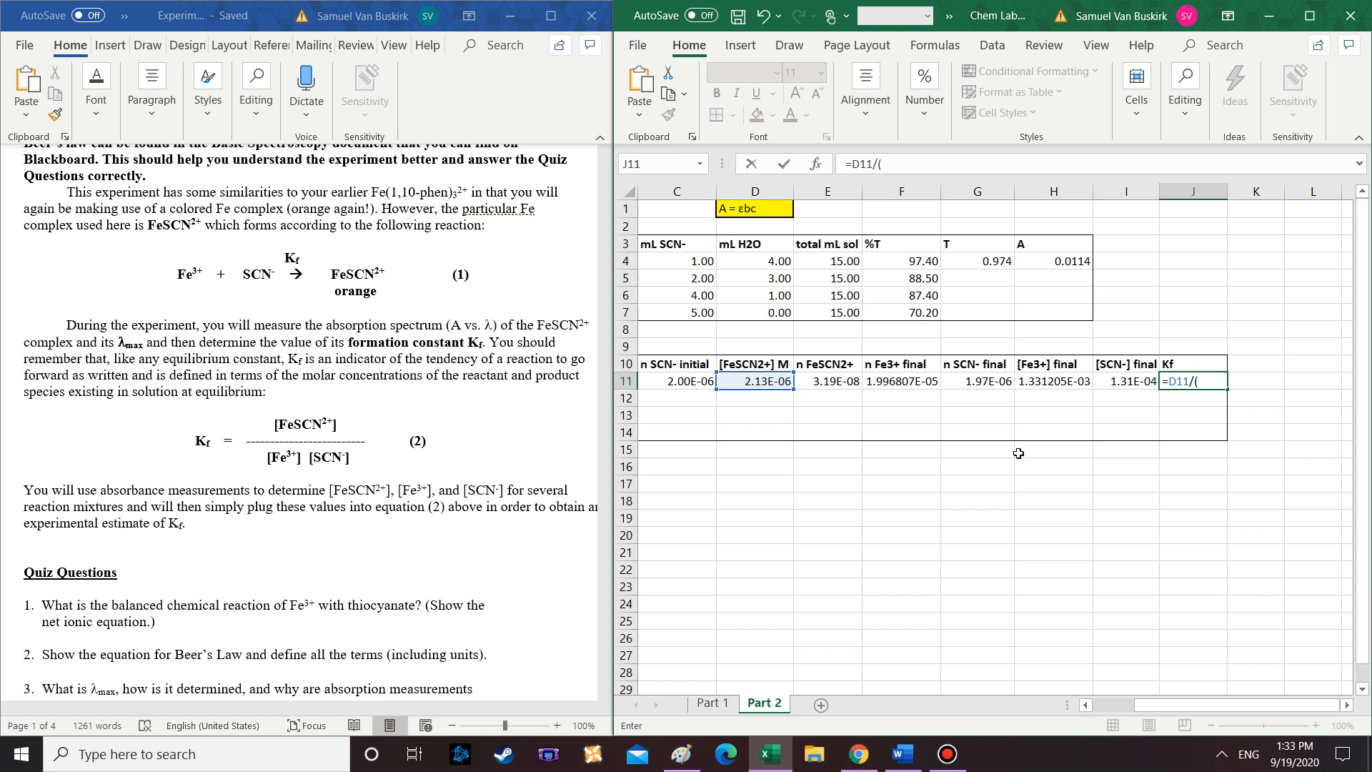
click(1074, 380)
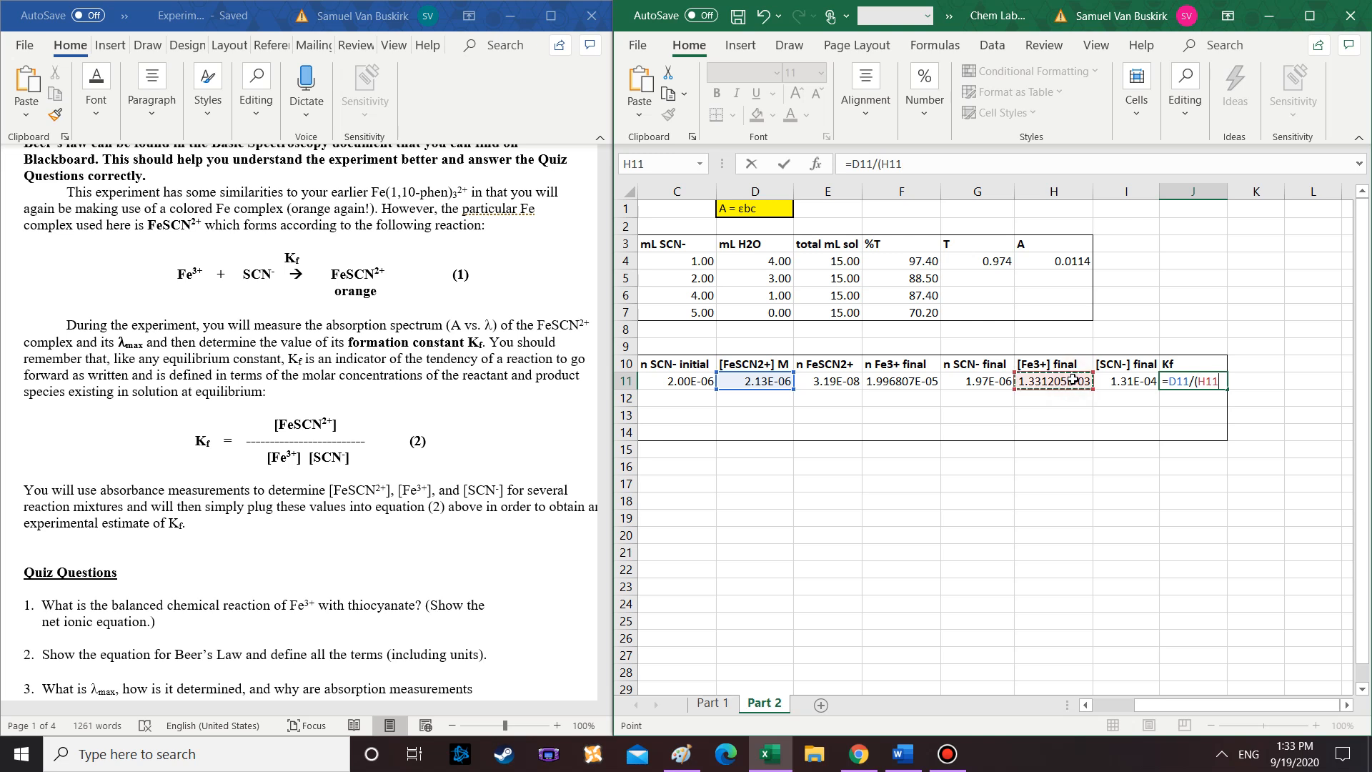
text(*)
click(1127, 383)
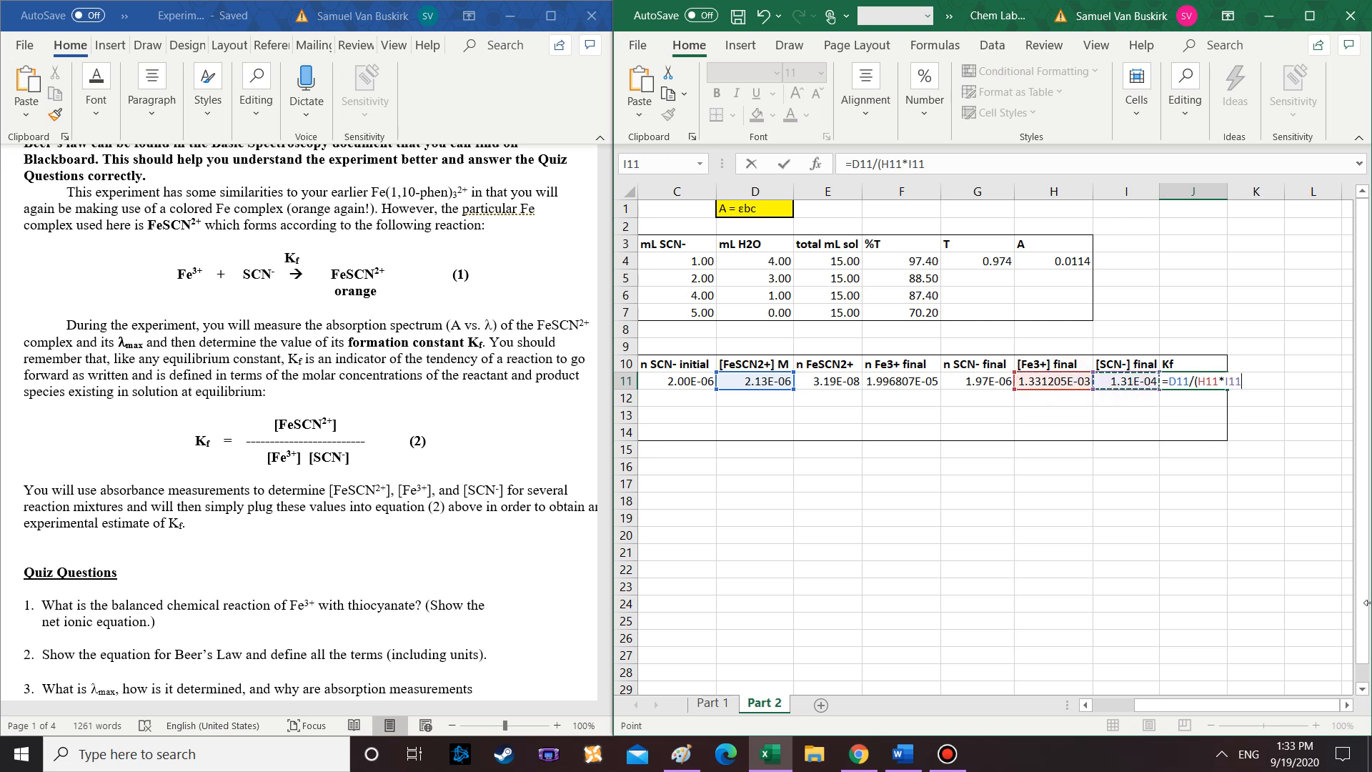
text())
key(Return)
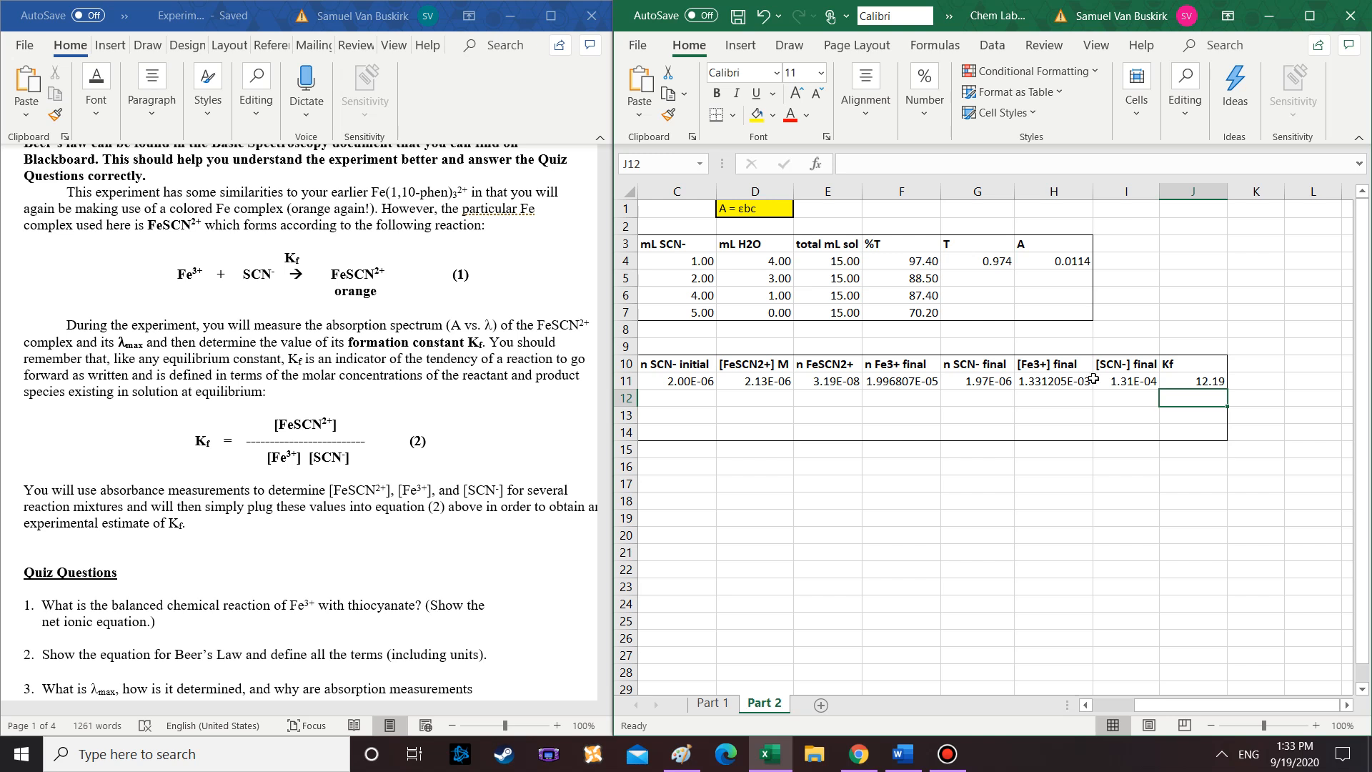
Review the Word document's Kf reporting instruction about proper units and the Lab Report Write-up requirements
click(1212, 381)
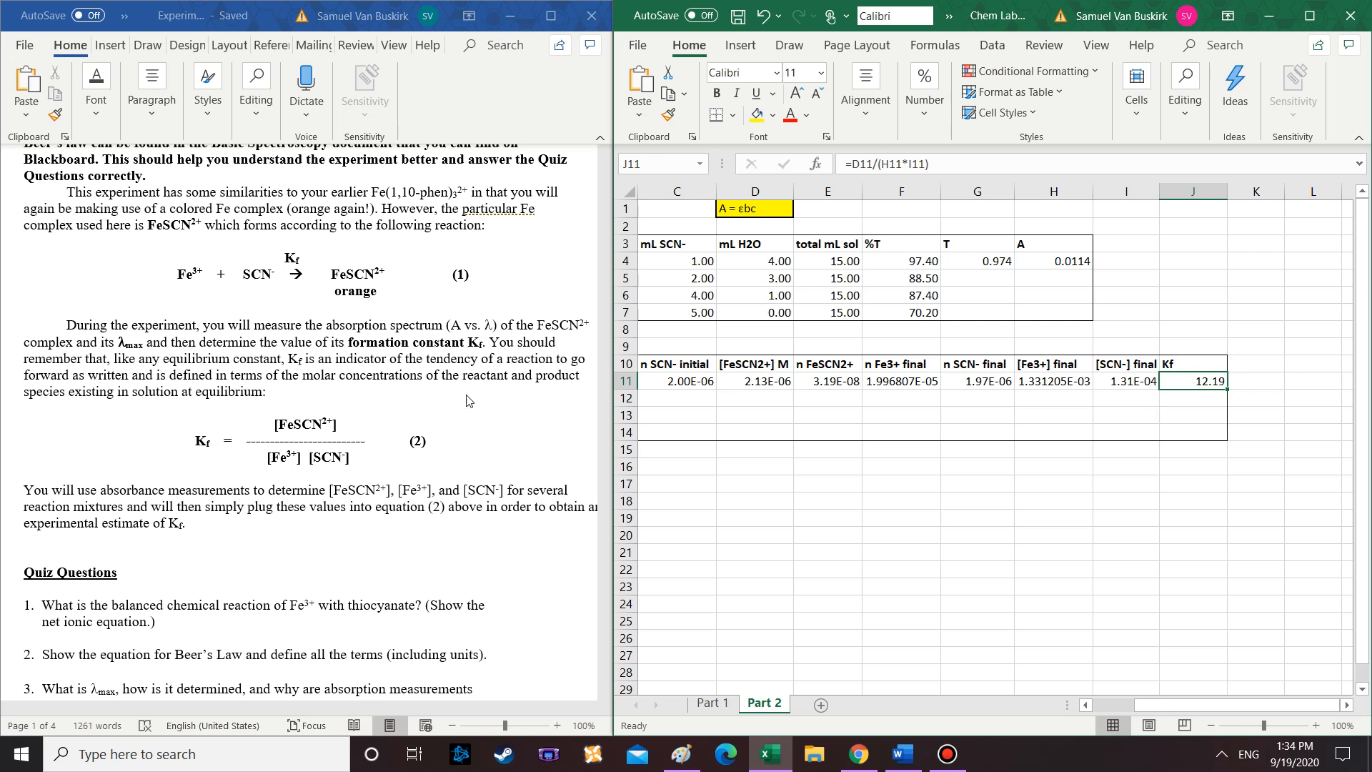
scroll(498, 476, down, 12)
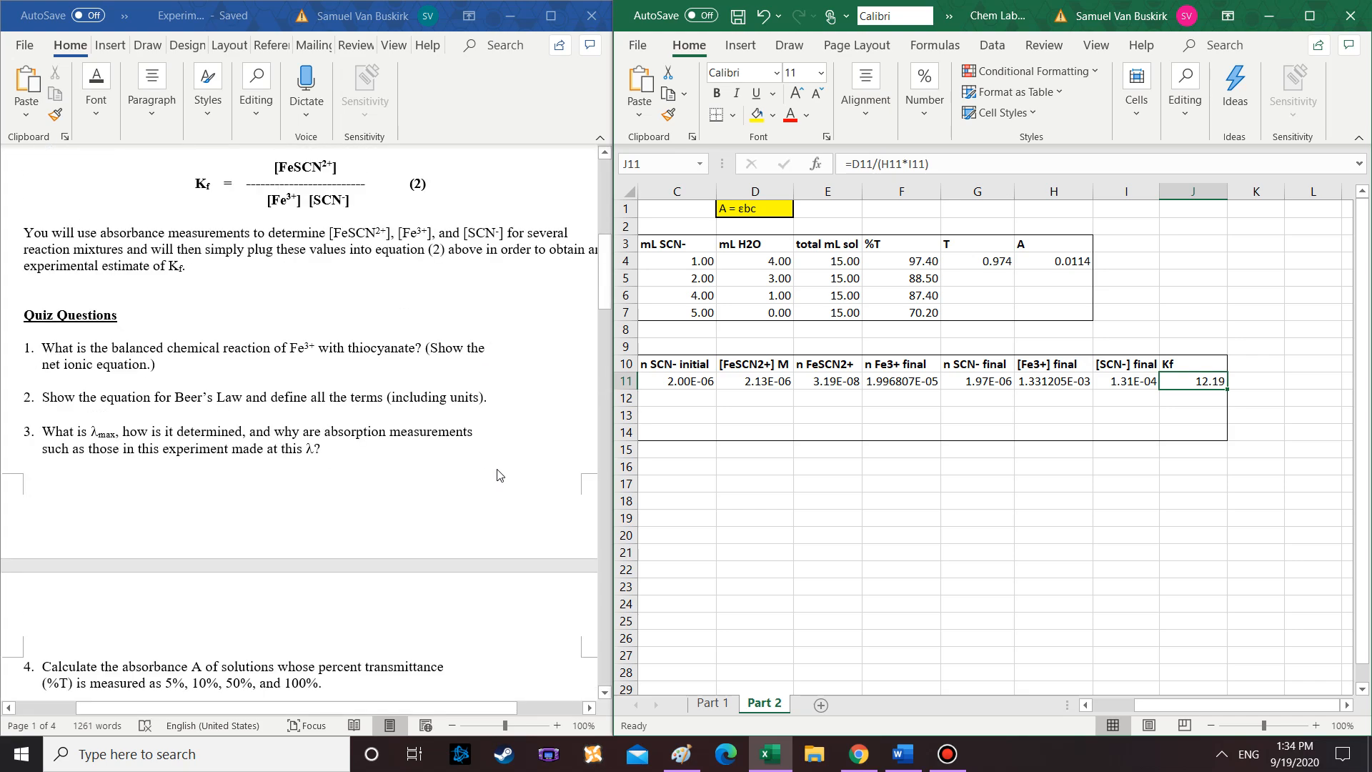
scroll(499, 475, down, 15)
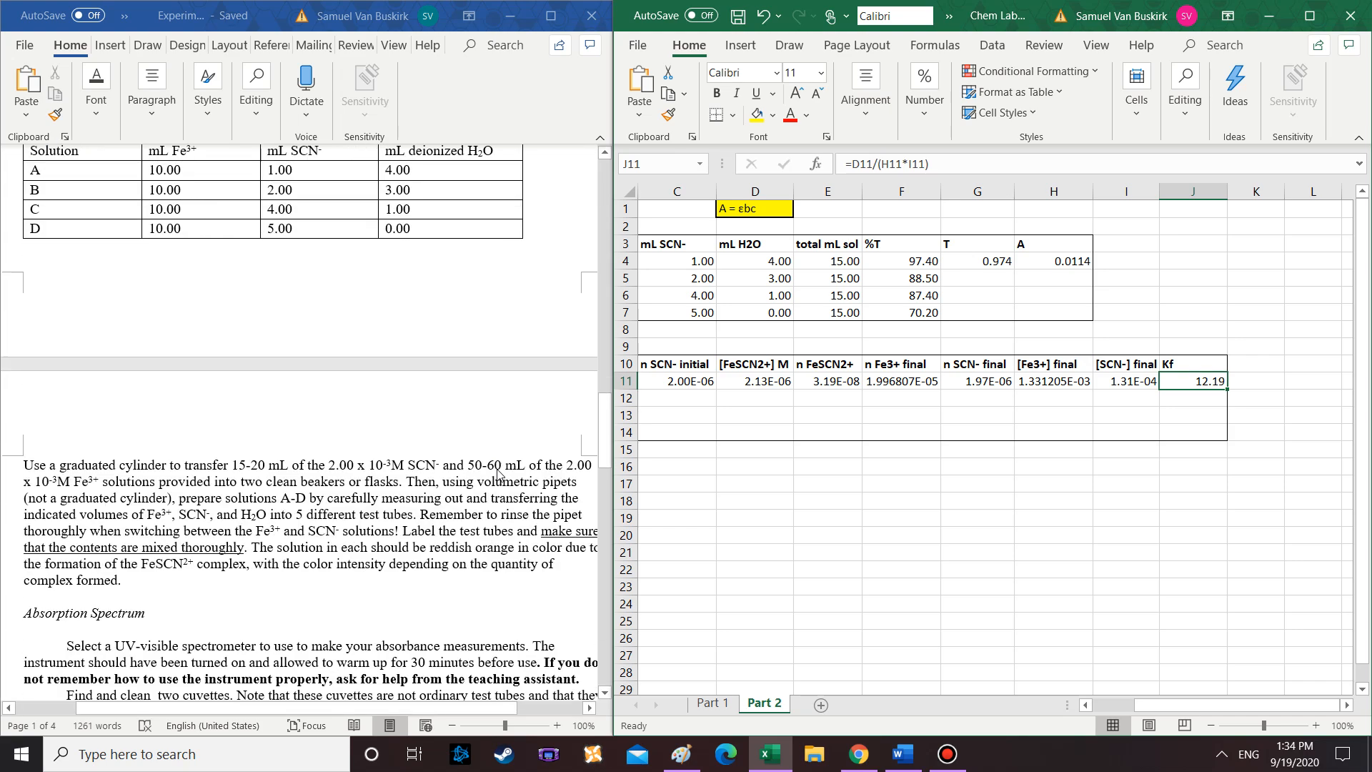
scroll(498, 475, down, 7)
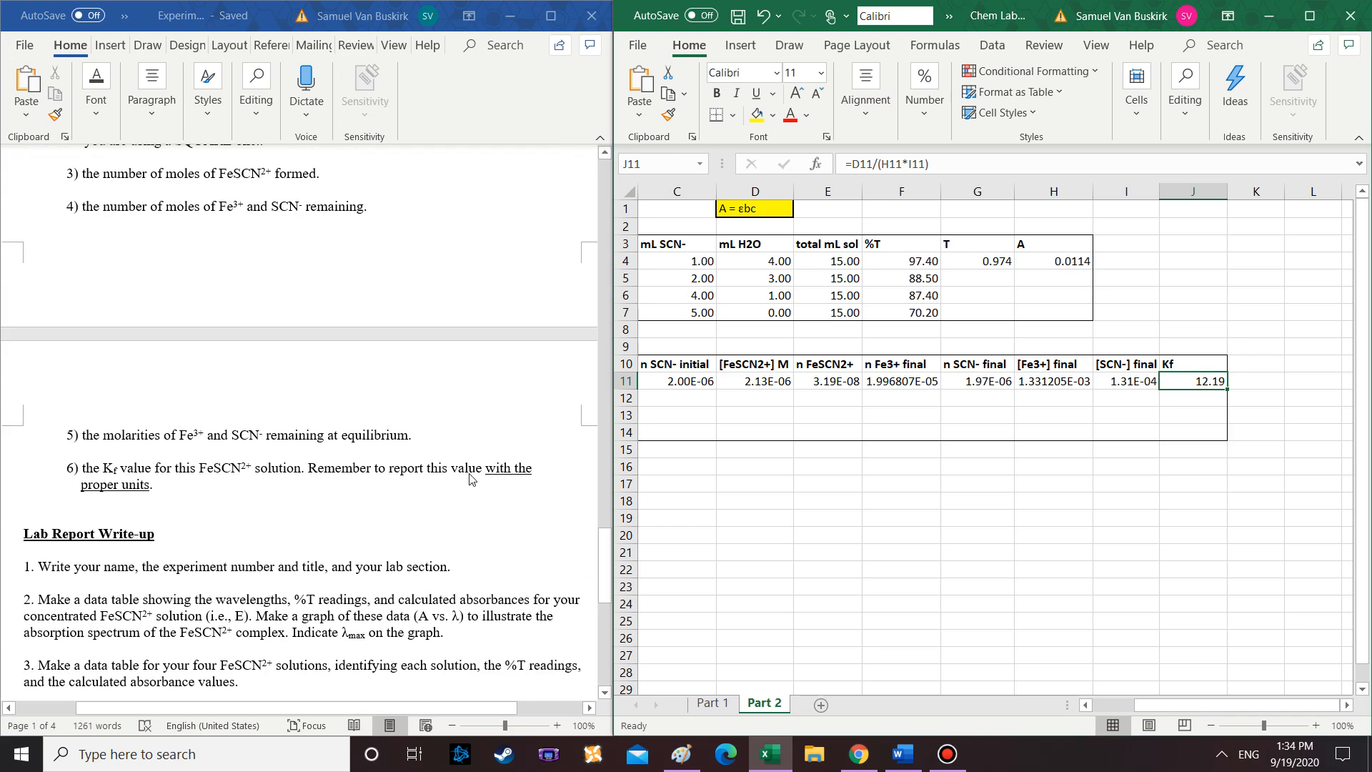
scroll(157, 491, down, 2)
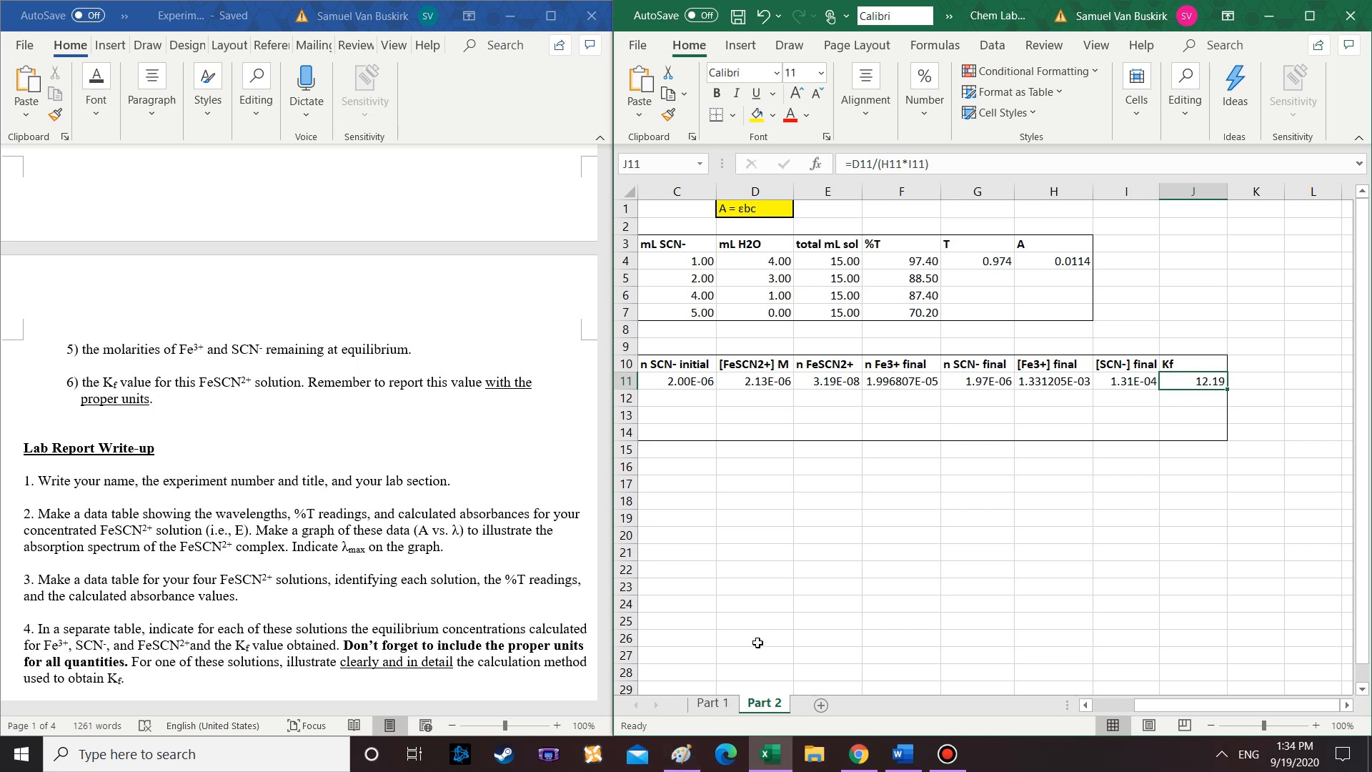
scroll(801, 626, down, 1)
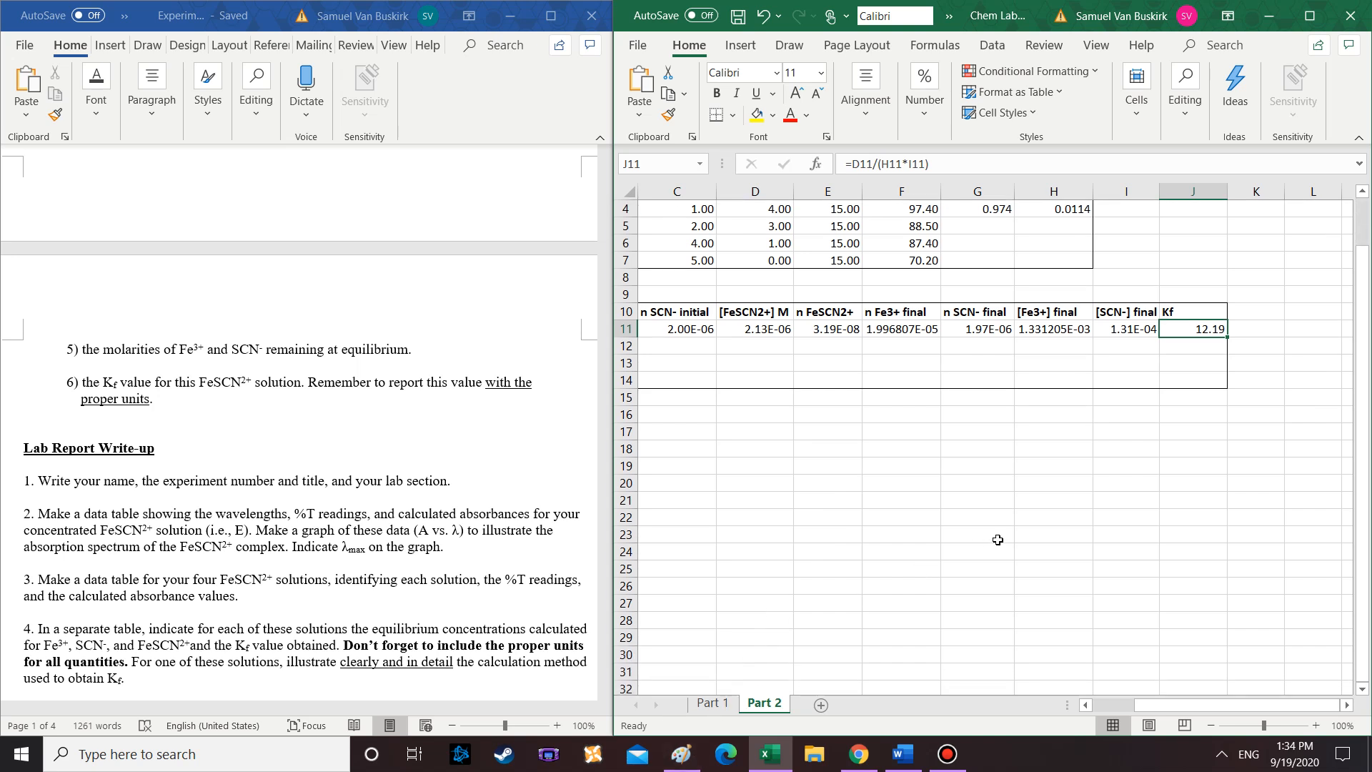
Switch to Paint, start a blank canvas and handwrite "Kf =", consulting the Kf equation in the Word document
click(682, 758)
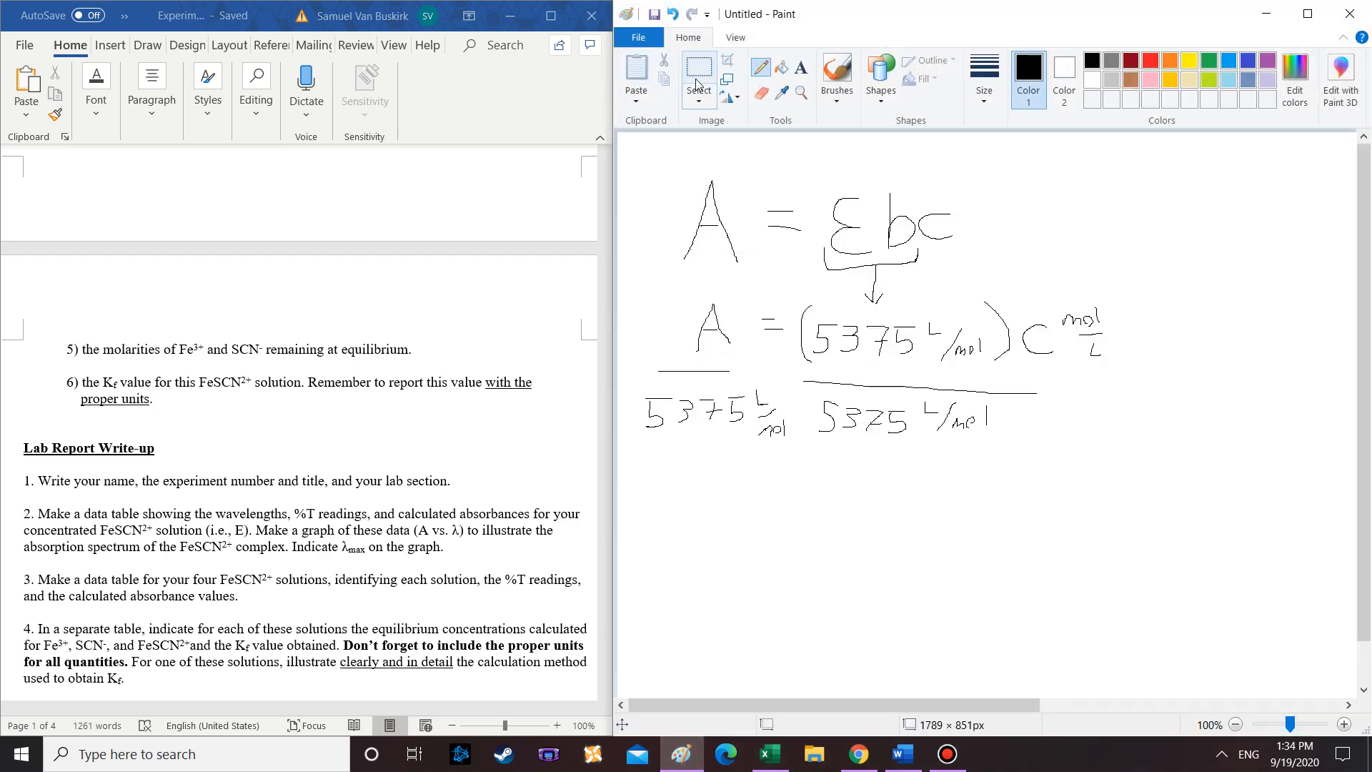
key(ctrl+n)
click(1033, 383)
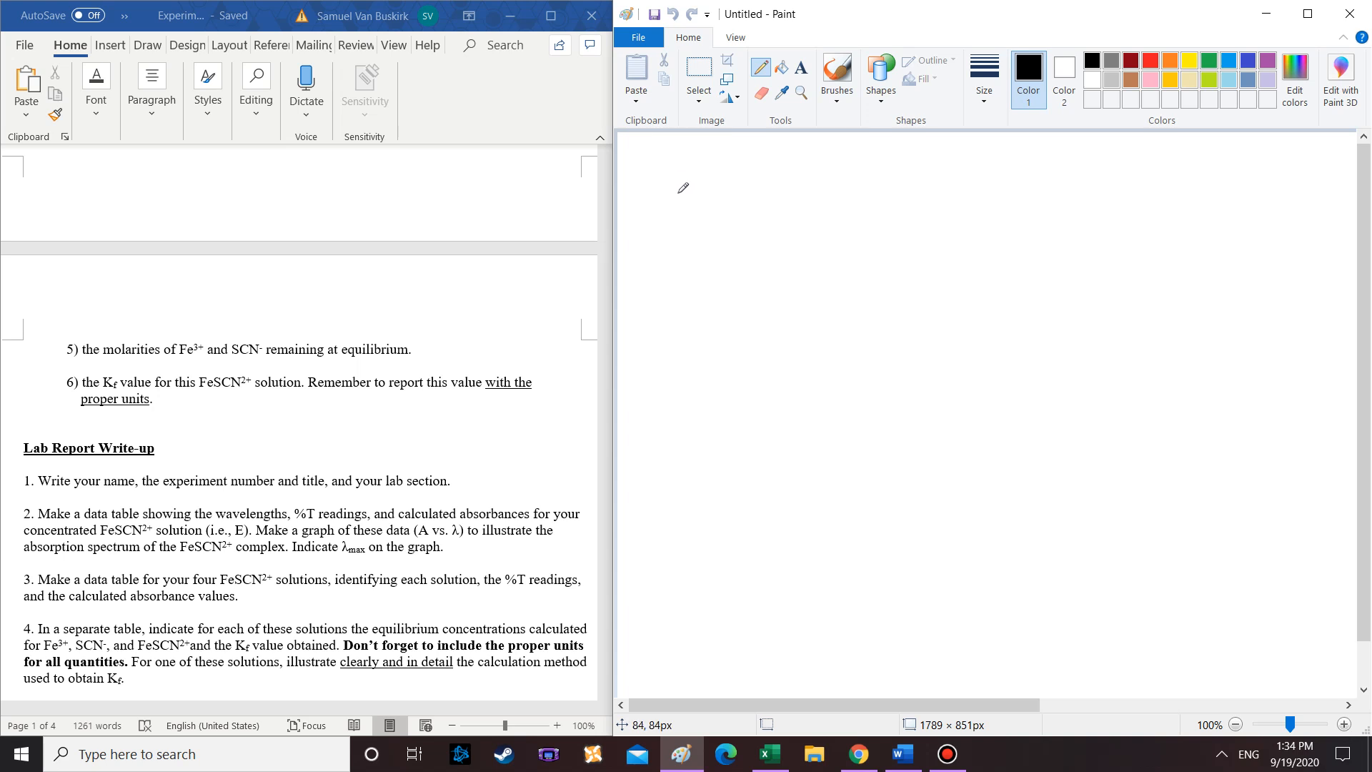
mouse_move(659, 183)
mouse_down()
mouse_move(659, 234)
mouse_move(680, 195)
mouse_move(682, 235)
mouse_move(693, 247)
mouse_move(704, 238)
mouse_up()
click(402, 580)
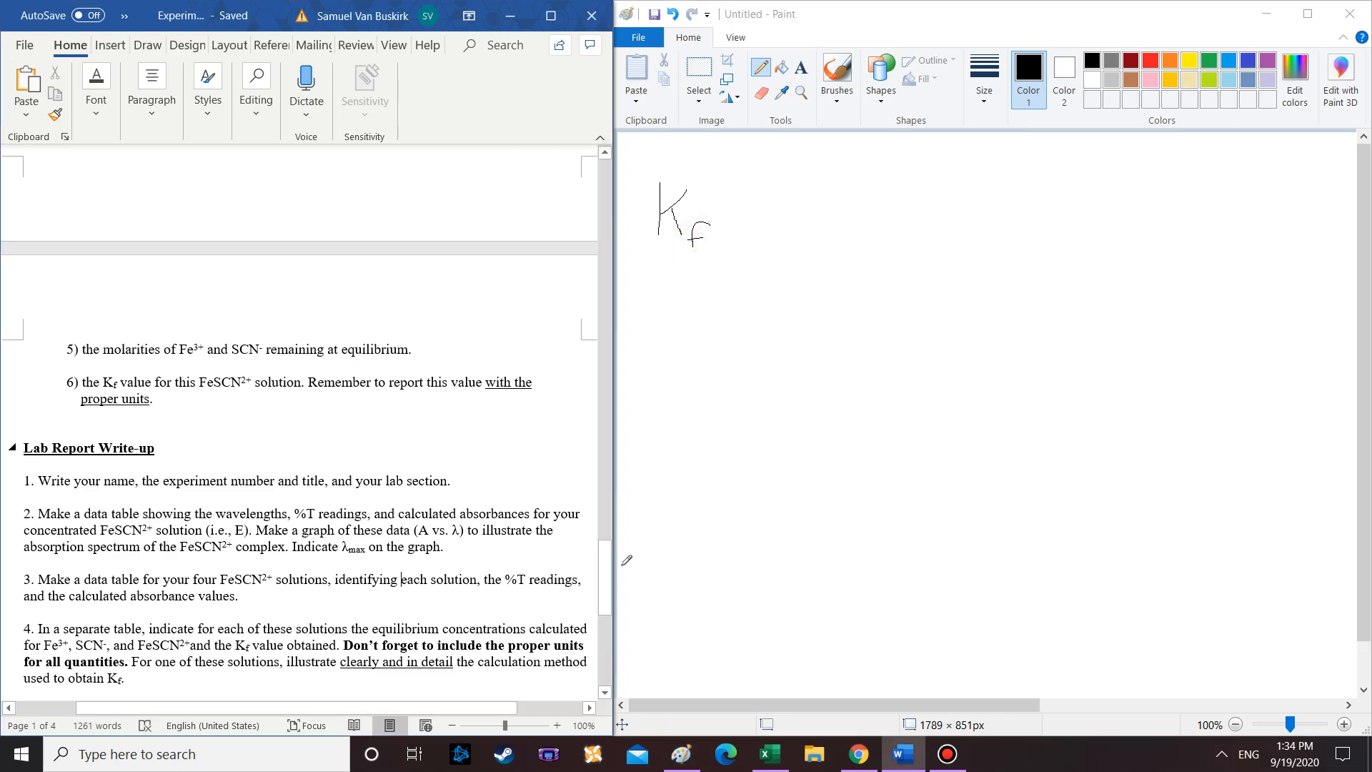
drag(605, 575, 585, 218)
scroll(326, 321, down, 8)
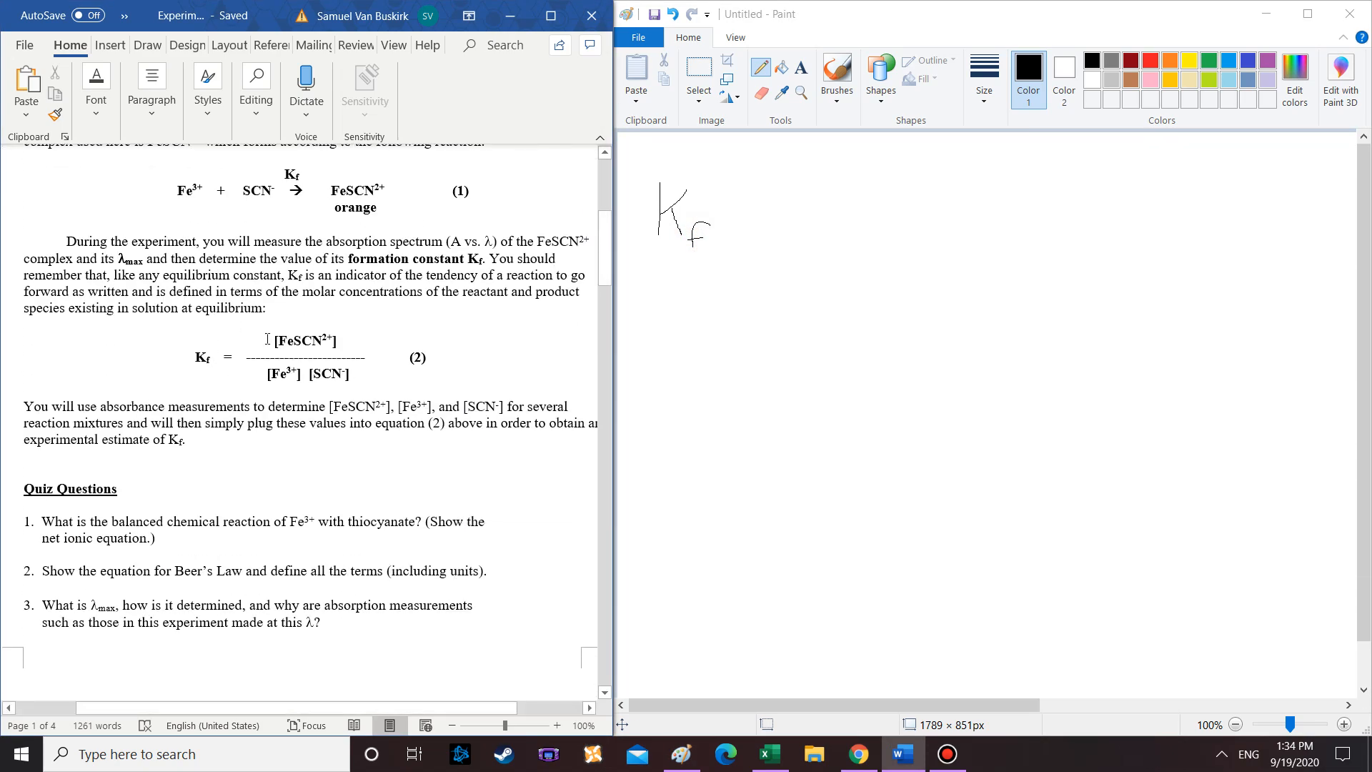
click(746, 216)
drag(744, 216, 766, 216)
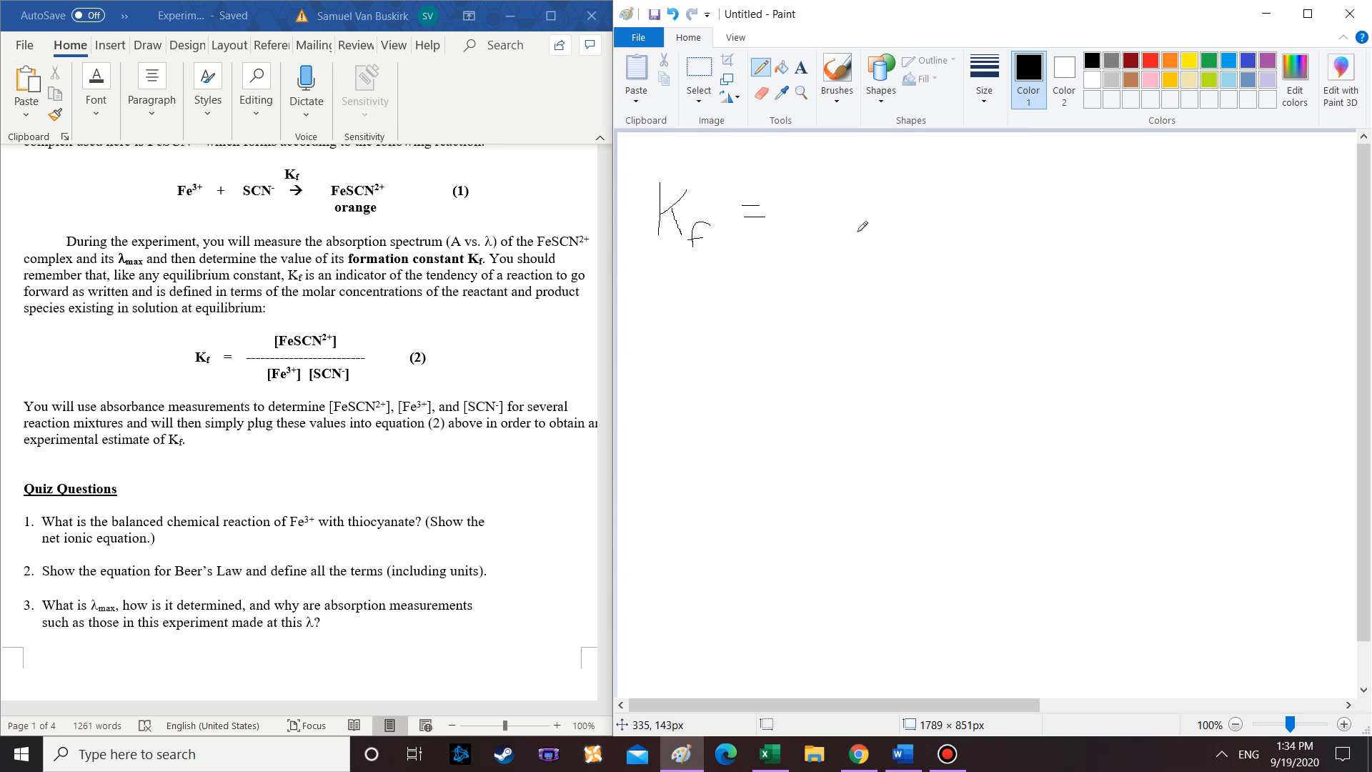
Handwrite the units of Kf after the equals sign as mol/L divided by mol/L × mol/L
drag(838, 215, 1078, 215)
drag(900, 147, 919, 157)
drag(928, 149, 949, 158)
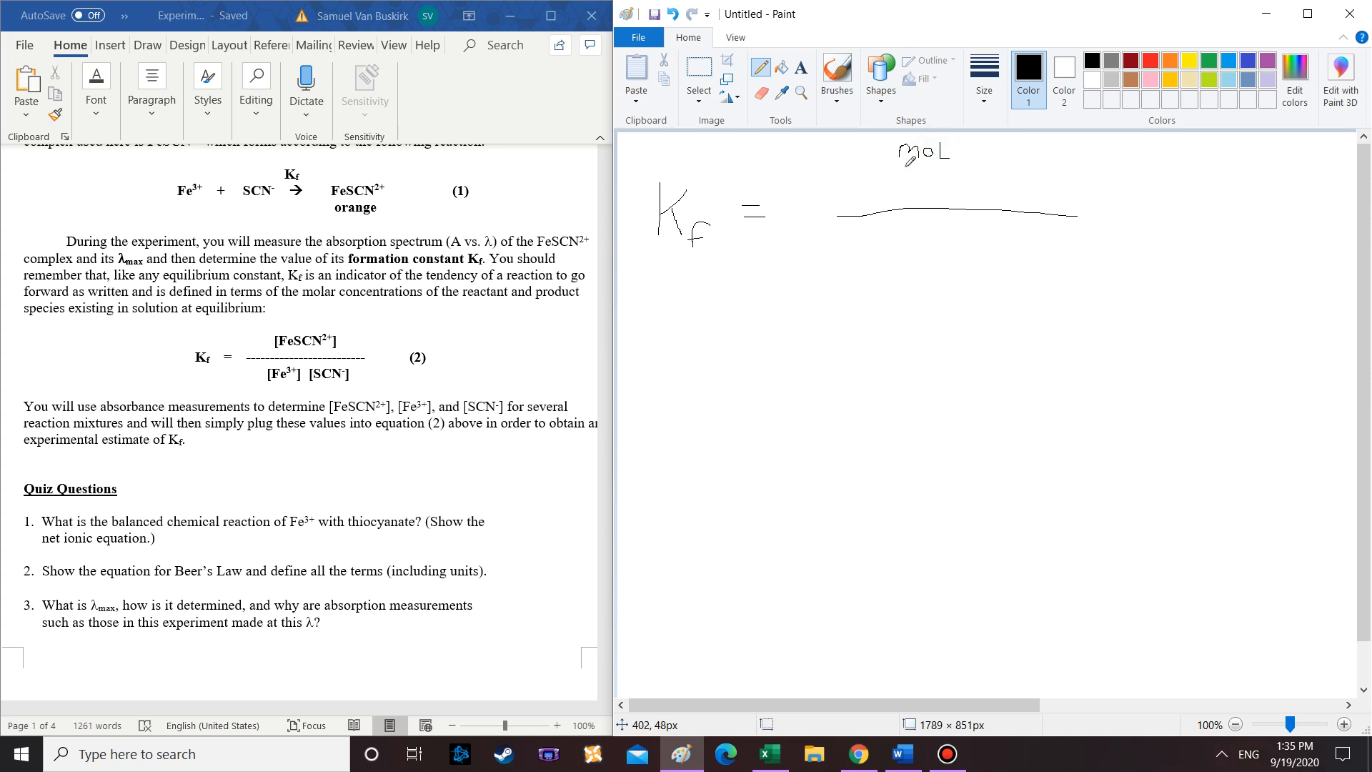
mouse_move(909, 178)
mouse_down()
mouse_move(962, 168)
mouse_move(941, 202)
mouse_move(962, 202)
mouse_up()
mouse_move(866, 234)
mouse_down()
mouse_move(909, 221)
mouse_move(911, 253)
mouse_move(887, 282)
mouse_move(949, 262)
mouse_up()
mouse_move(948, 251)
mouse_down()
mouse_move(939, 262)
mouse_move(971, 228)
mouse_move(1005, 250)
mouse_up()
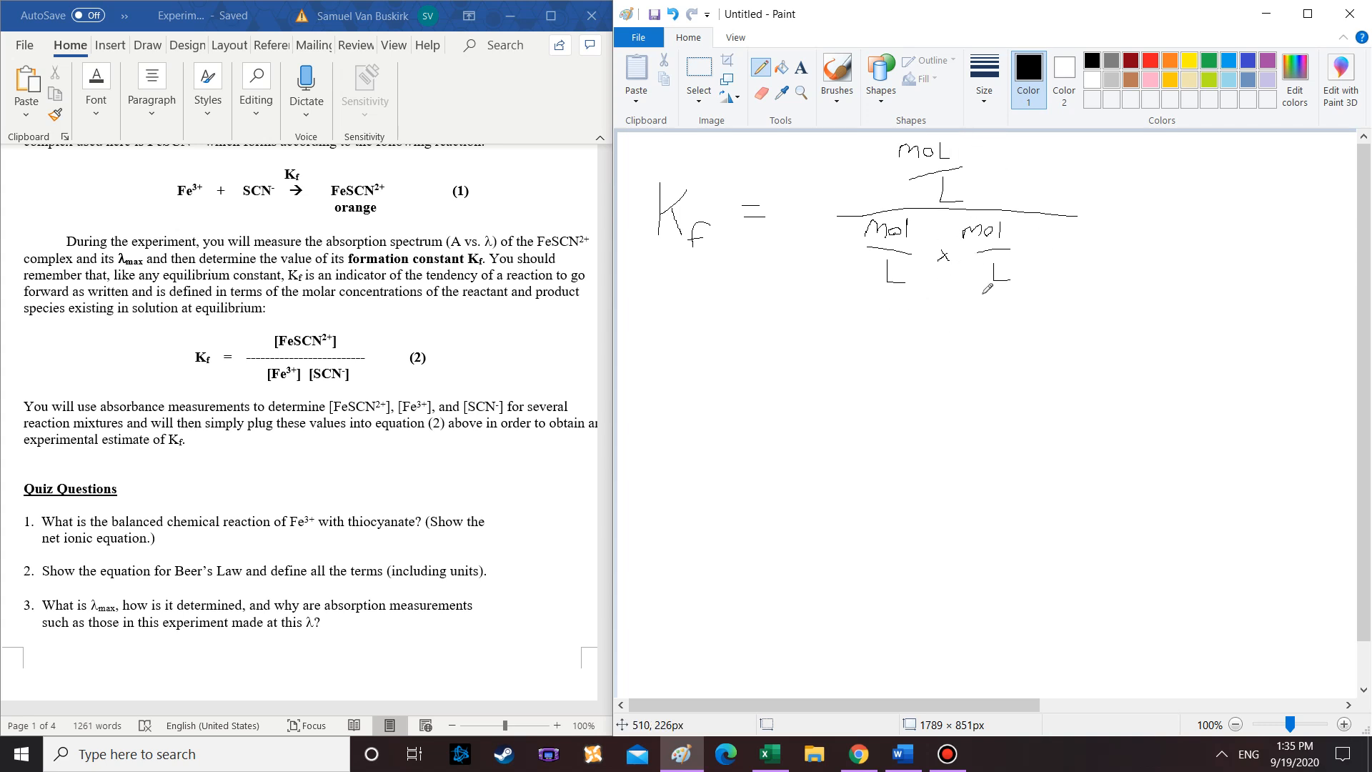
Continue the Kf unit equation with an equals sign and the combined fraction mol/L over mol²/L²
drag(1087, 213, 1310, 214)
mouse_move(1194, 154)
mouse_down()
mouse_move(1235, 152)
mouse_move(1243, 163)
mouse_move(1225, 182)
mouse_move(1245, 197)
mouse_up()
mouse_move(1190, 232)
mouse_down()
mouse_move(1267, 256)
mouse_move(1237, 278)
mouse_up()
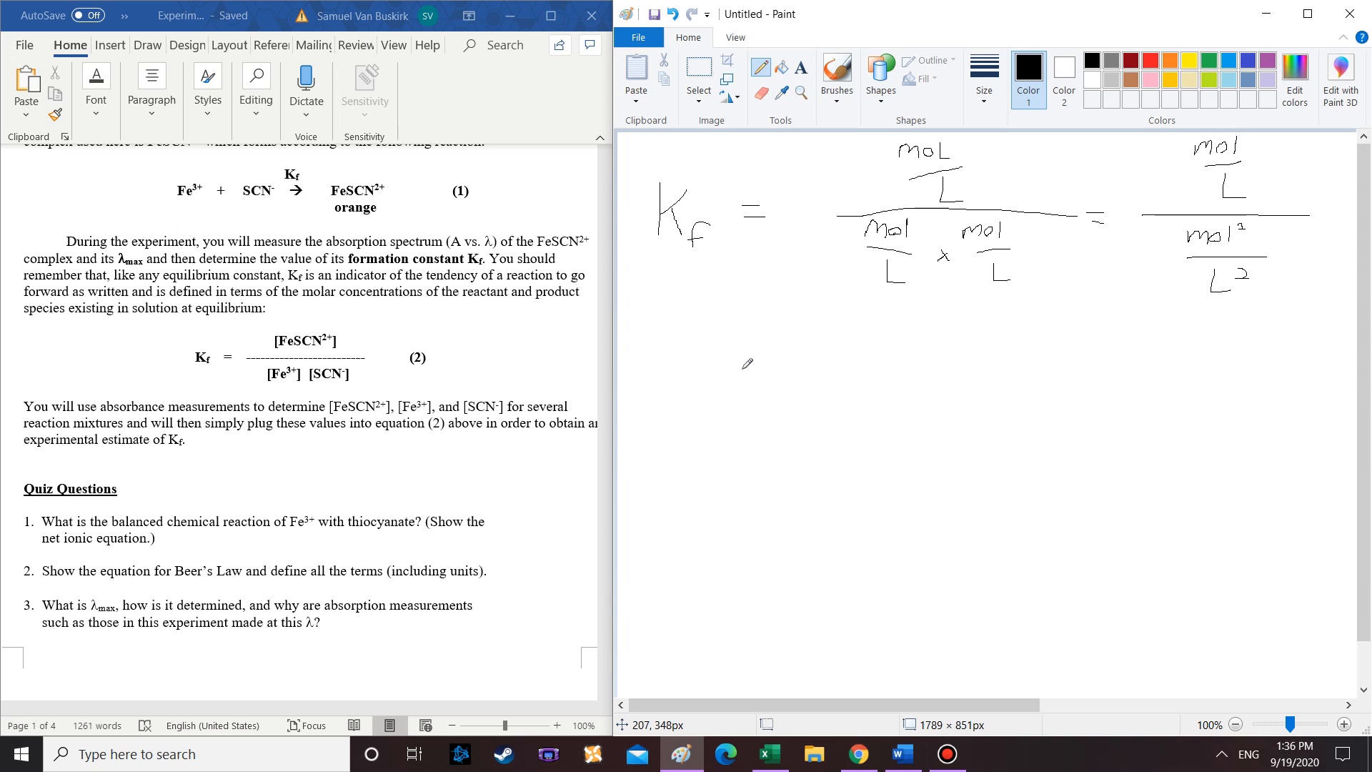
Rewrite the units below the first line as a multiplication by the reciprocal, mol/L × L²/mol²
mouse_move(702, 409)
mouse_down()
mouse_move(709, 389)
mouse_move(730, 409)
mouse_move(765, 406)
mouse_move(733, 466)
mouse_move(768, 467)
mouse_up()
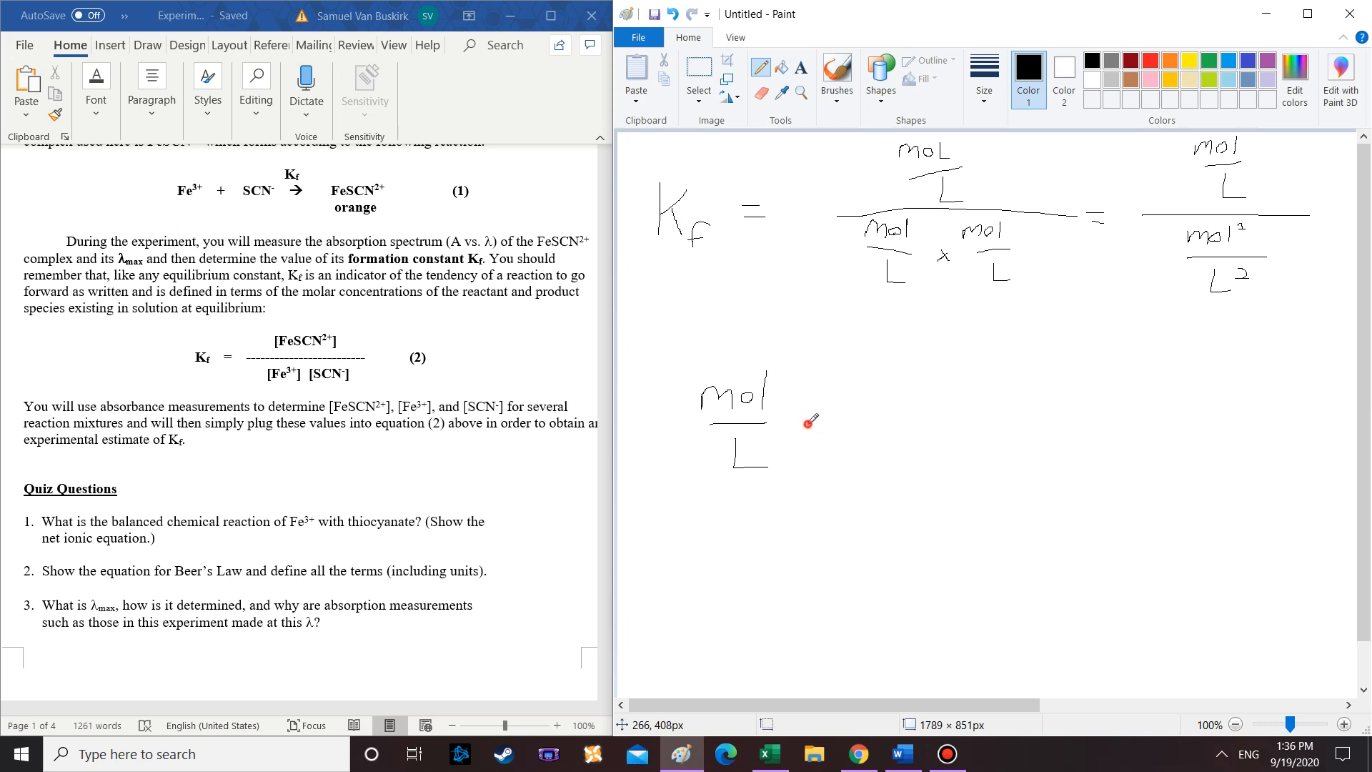
mouse_move(809, 417)
mouse_down()
mouse_move(800, 424)
mouse_move(933, 418)
mouse_up()
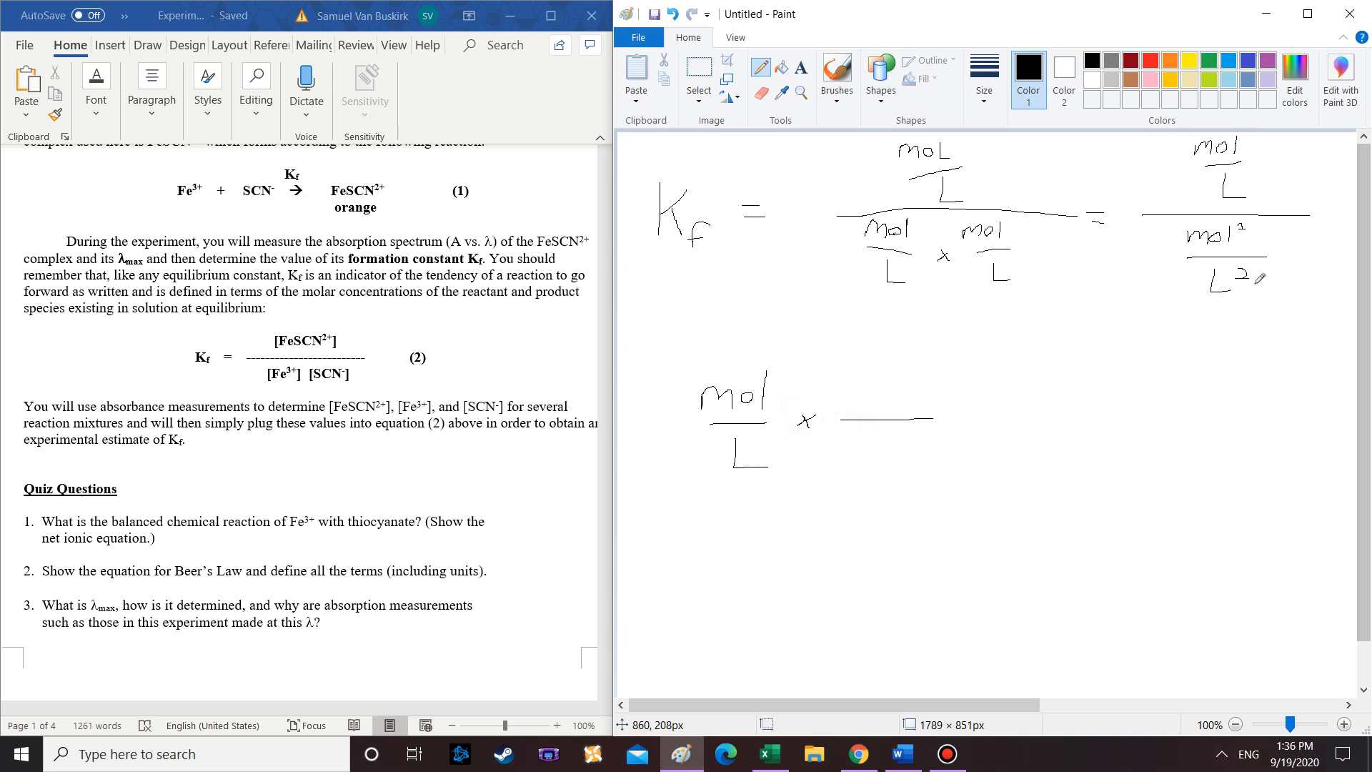
mouse_move(862, 373)
mouse_down()
mouse_move(863, 399)
mouse_move(890, 399)
mouse_move(916, 374)
mouse_up()
mouse_move(857, 445)
mouse_down()
mouse_move(900, 458)
mouse_move(927, 445)
mouse_up()
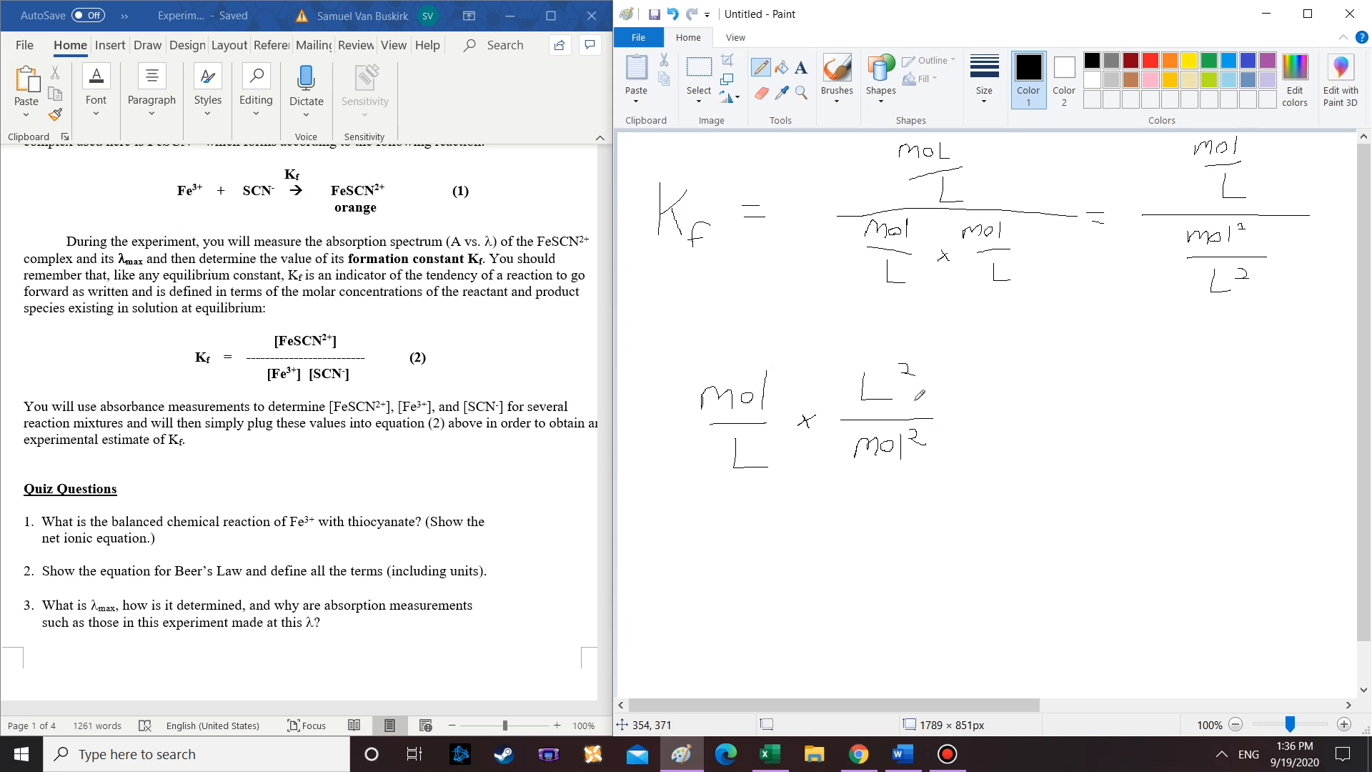
Strike out the cancelling mol, L and exponents in the product and write the simplified result = L/mol
drag(967, 414, 987, 422)
mouse_move(910, 444)
mouse_down()
mouse_move(922, 428)
mouse_move(915, 441)
mouse_up()
drag(692, 393, 784, 389)
drag(897, 379, 913, 365)
drag(716, 477, 769, 441)
mouse_move(1035, 369)
mouse_down()
mouse_move(1035, 404)
mouse_move(1064, 404)
mouse_move(1033, 421)
mouse_move(1085, 416)
mouse_move(1019, 457)
mouse_move(1055, 456)
mouse_up()
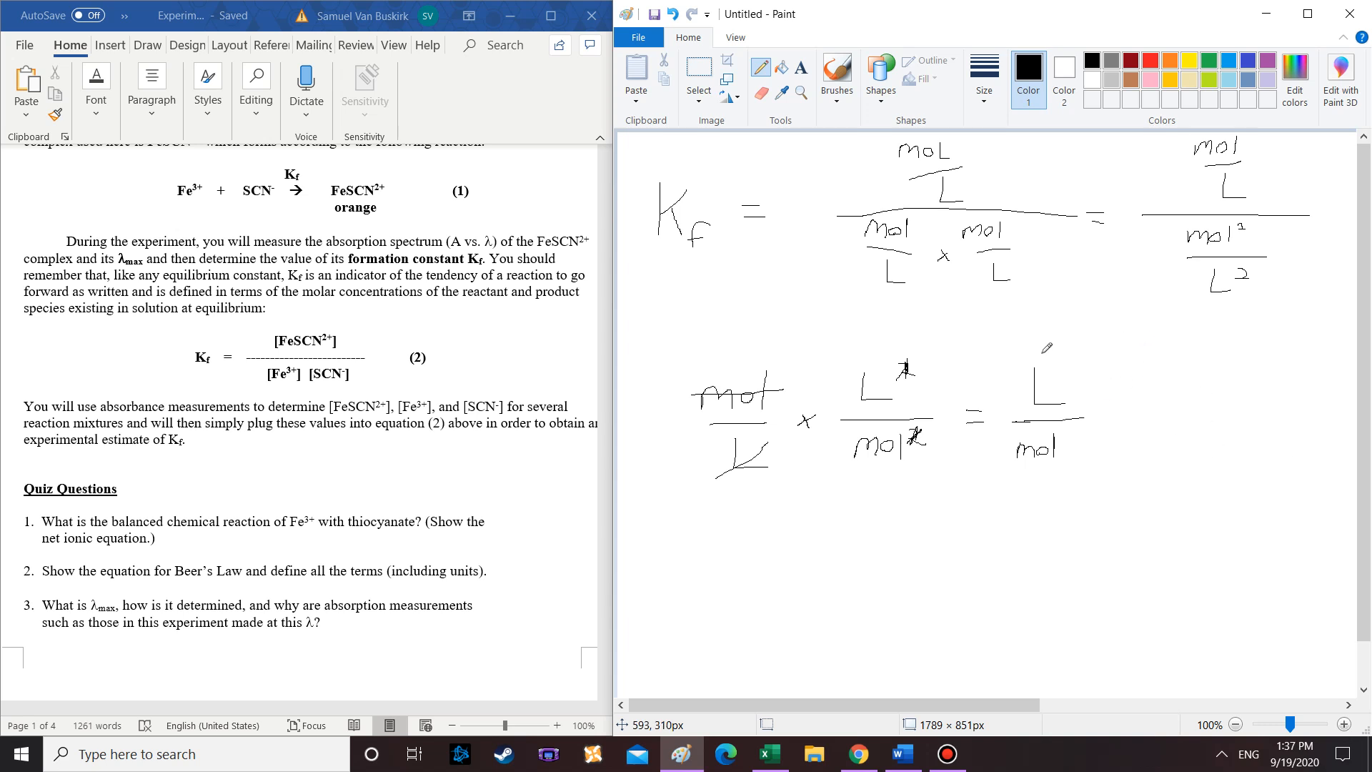
Extend the result with = M⁻¹ = 1/M, draw a box around L/mol, and return to the Excel worksheet
mouse_move(1109, 413)
mouse_down()
mouse_move(1165, 438)
mouse_move(1167, 398)
mouse_move(1198, 390)
mouse_move(1200, 443)
mouse_move(1213, 395)
mouse_move(1251, 414)
mouse_up()
mouse_move(1291, 357)
mouse_down()
mouse_move(1290, 392)
mouse_move(1312, 405)
mouse_move(1287, 422)
mouse_move(1300, 439)
mouse_up()
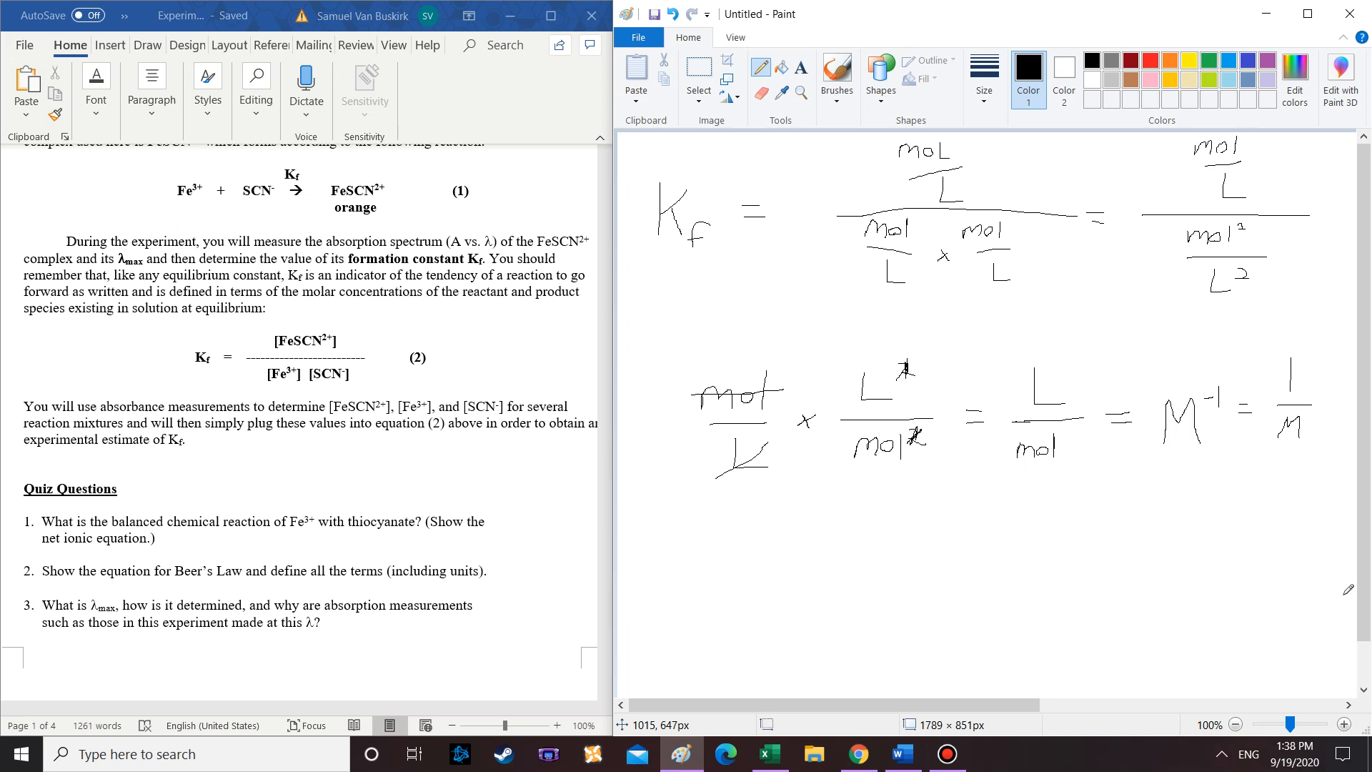
mouse_move(999, 365)
mouse_down()
mouse_move(1001, 461)
mouse_move(1094, 476)
mouse_move(1092, 400)
mouse_move(1029, 355)
mouse_move(995, 355)
mouse_up()
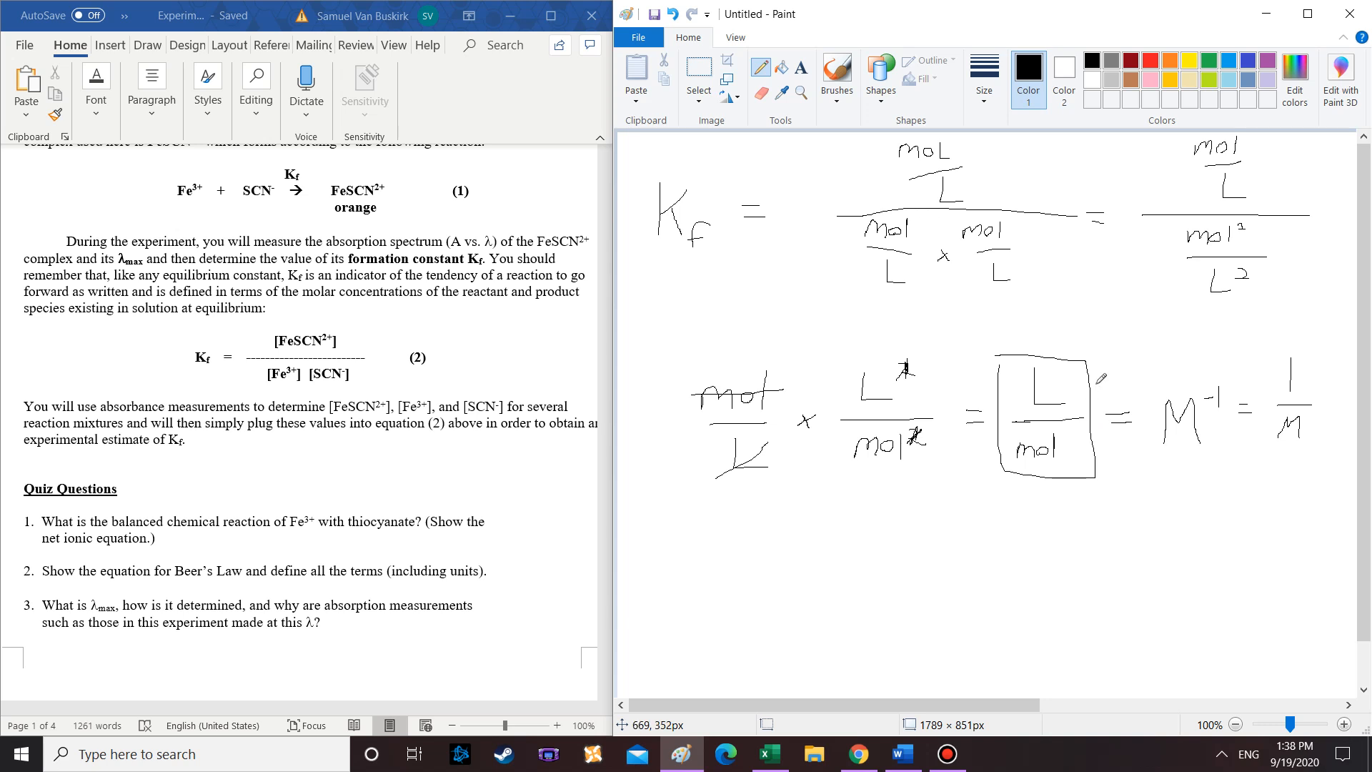
click(1269, 20)
double_click(1192, 309)
click(1192, 309)
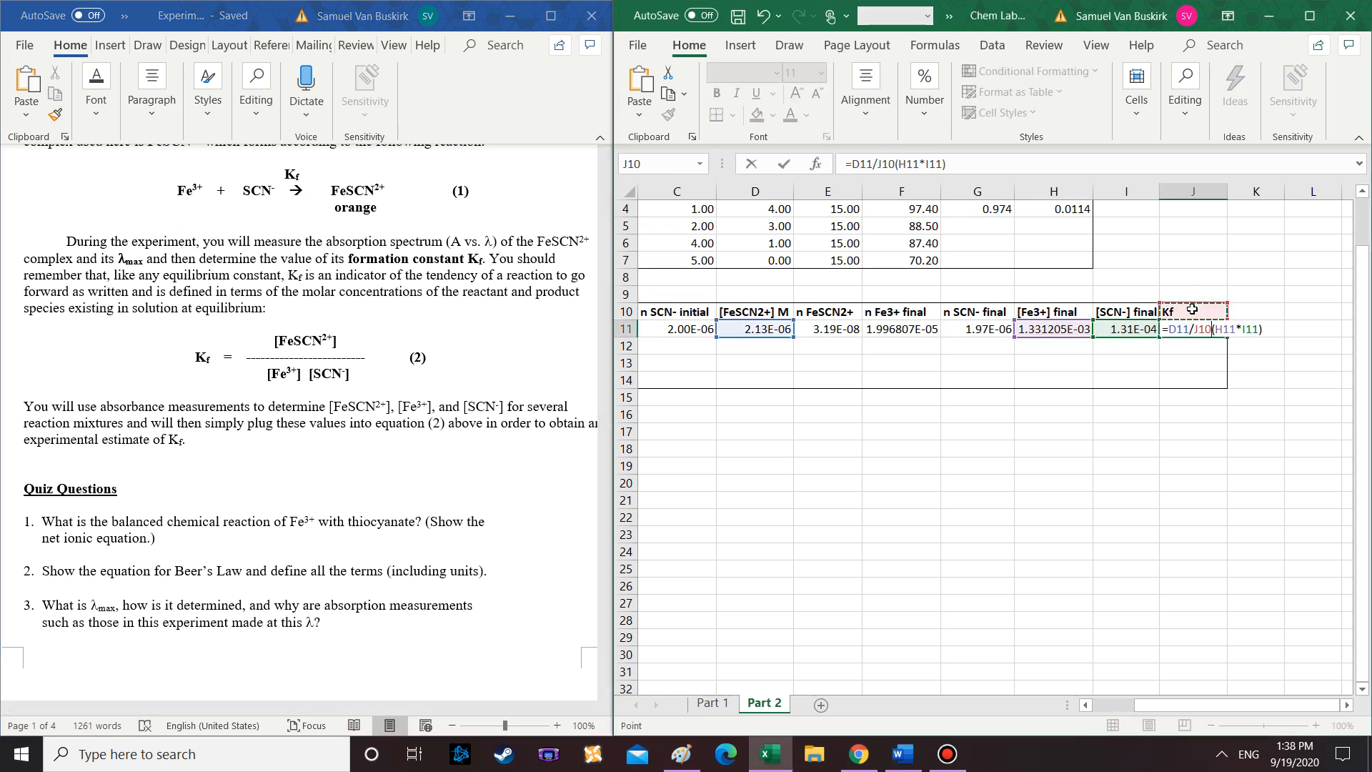
key(Escape)
Add the units to the Kf column header in J10 so it reads Kf (L/mol)
double_click(1192, 309)
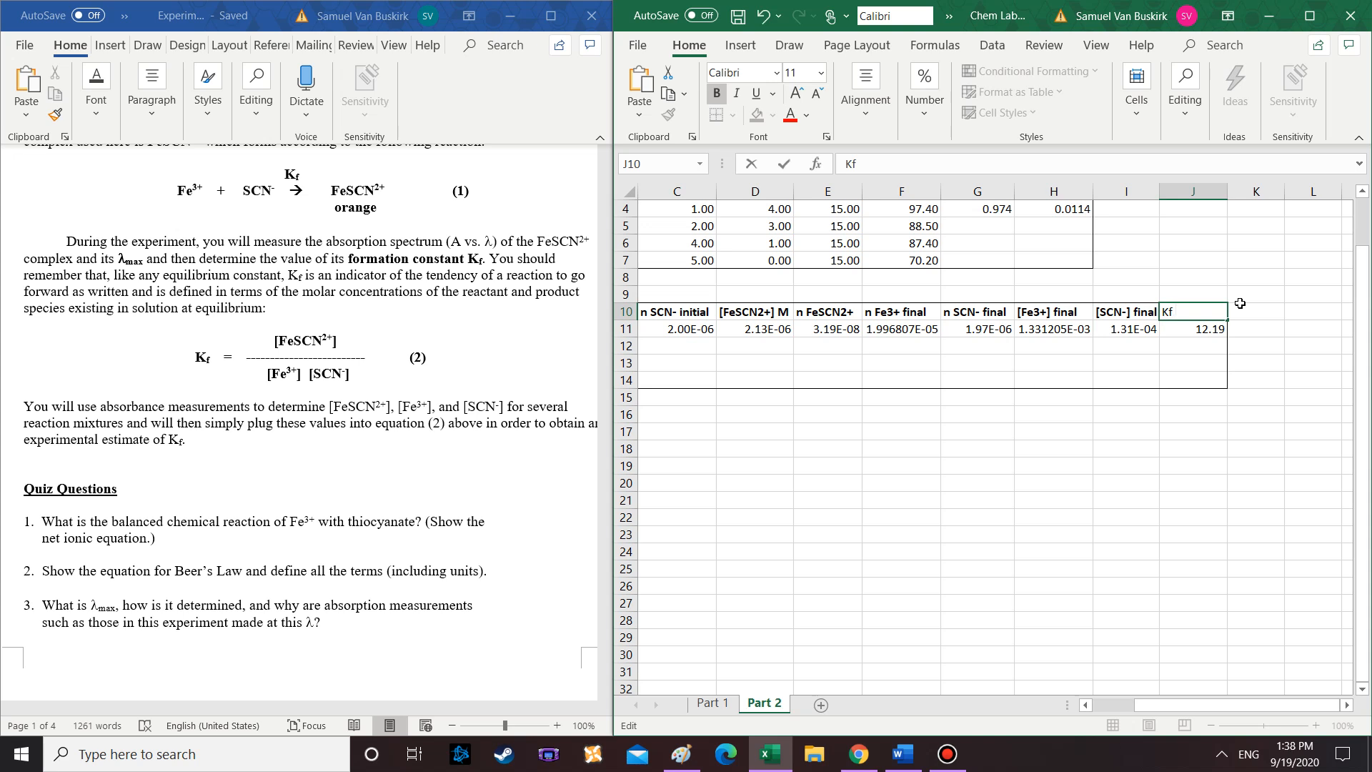
text((L/mol))
key(Return)
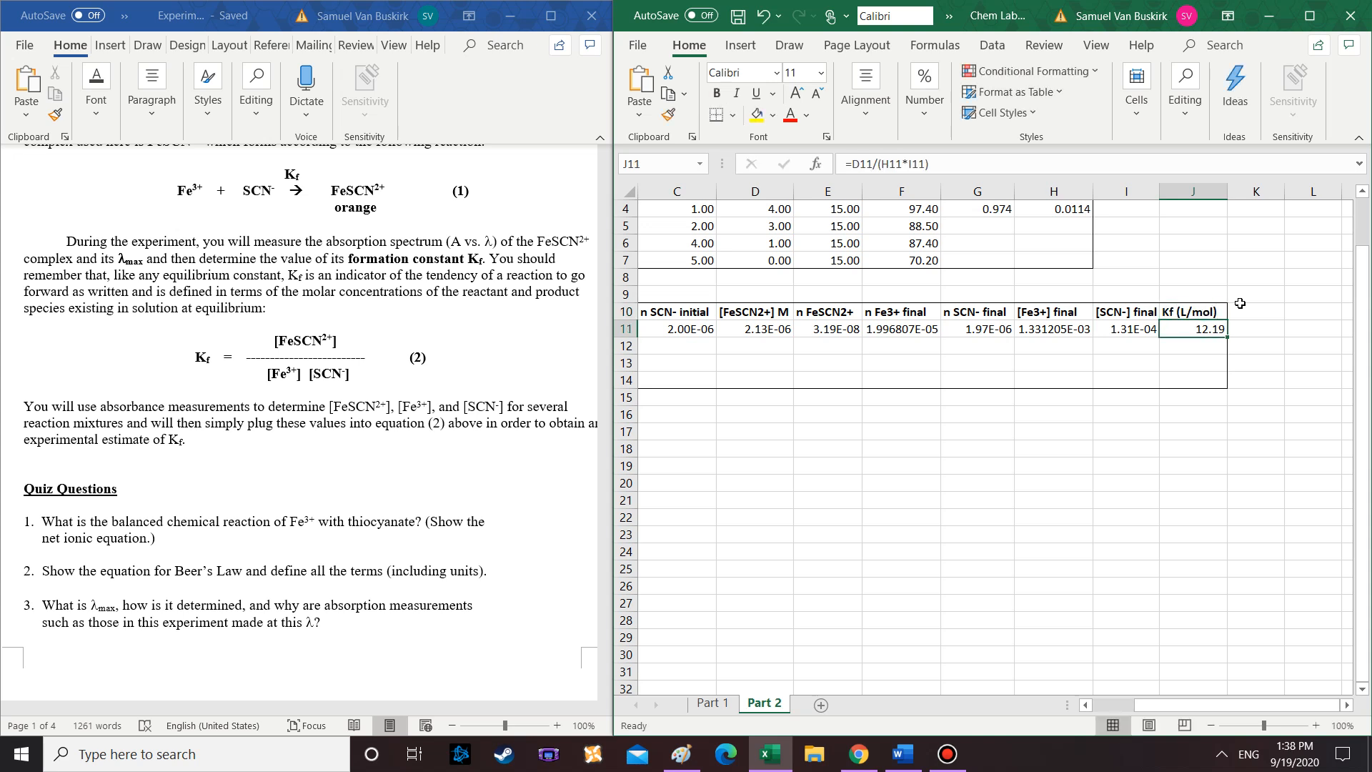
click(1240, 303)
scroll(1077, 446, up, 1)
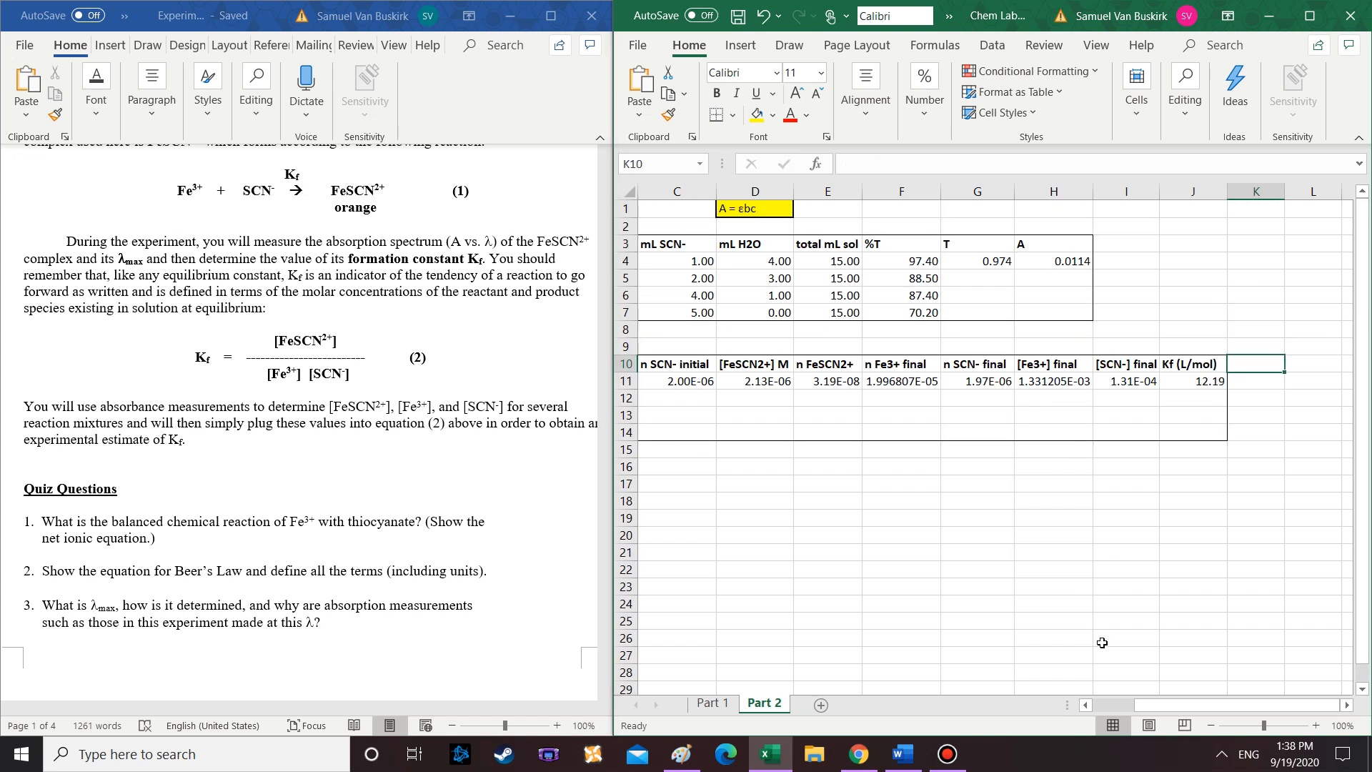
drag(1144, 705, 1089, 708)
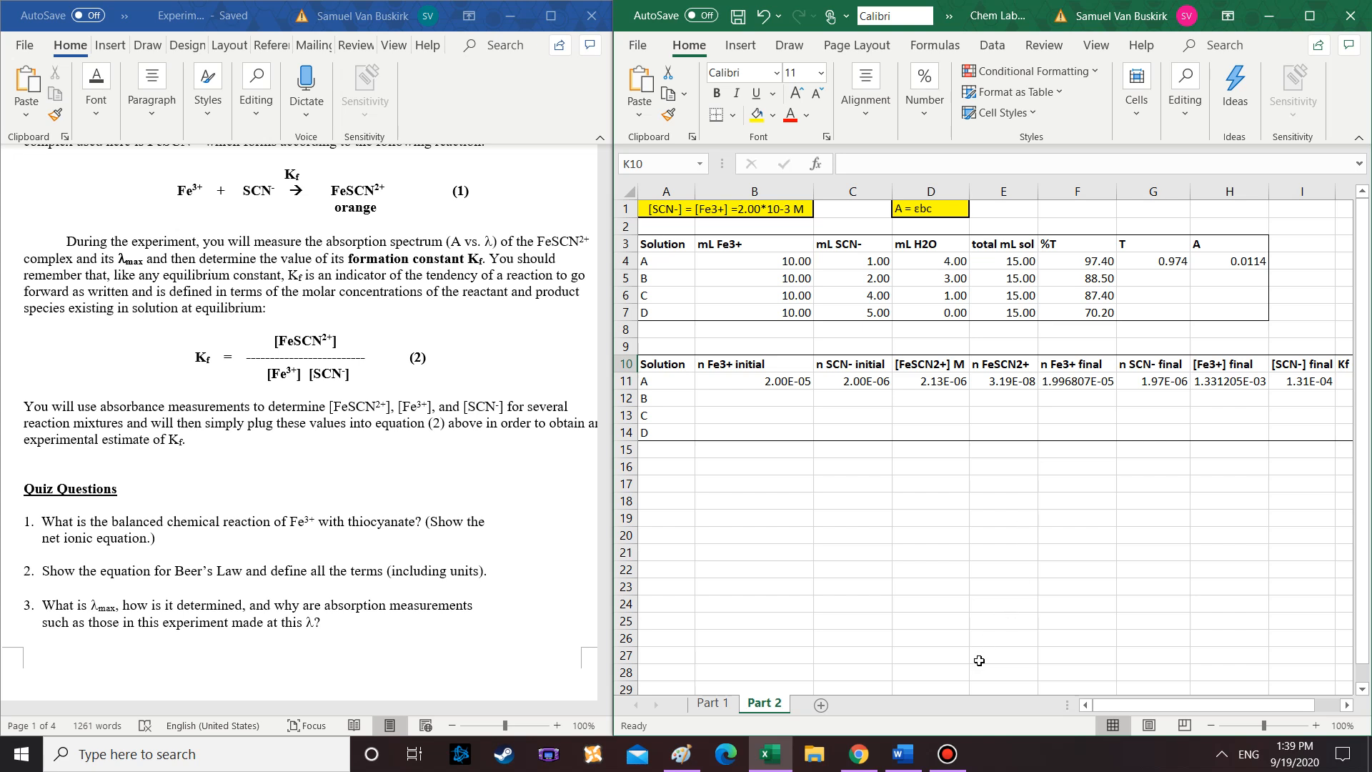
click(947, 756)
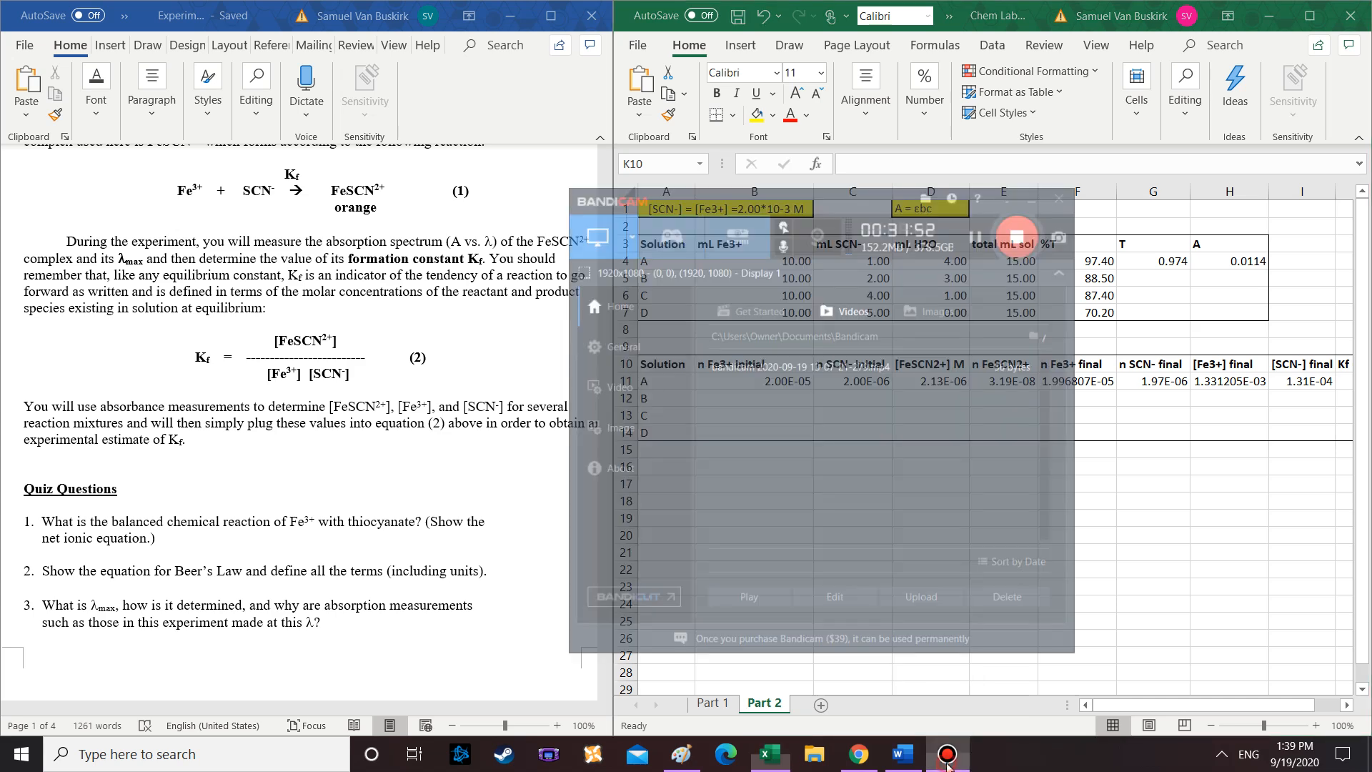